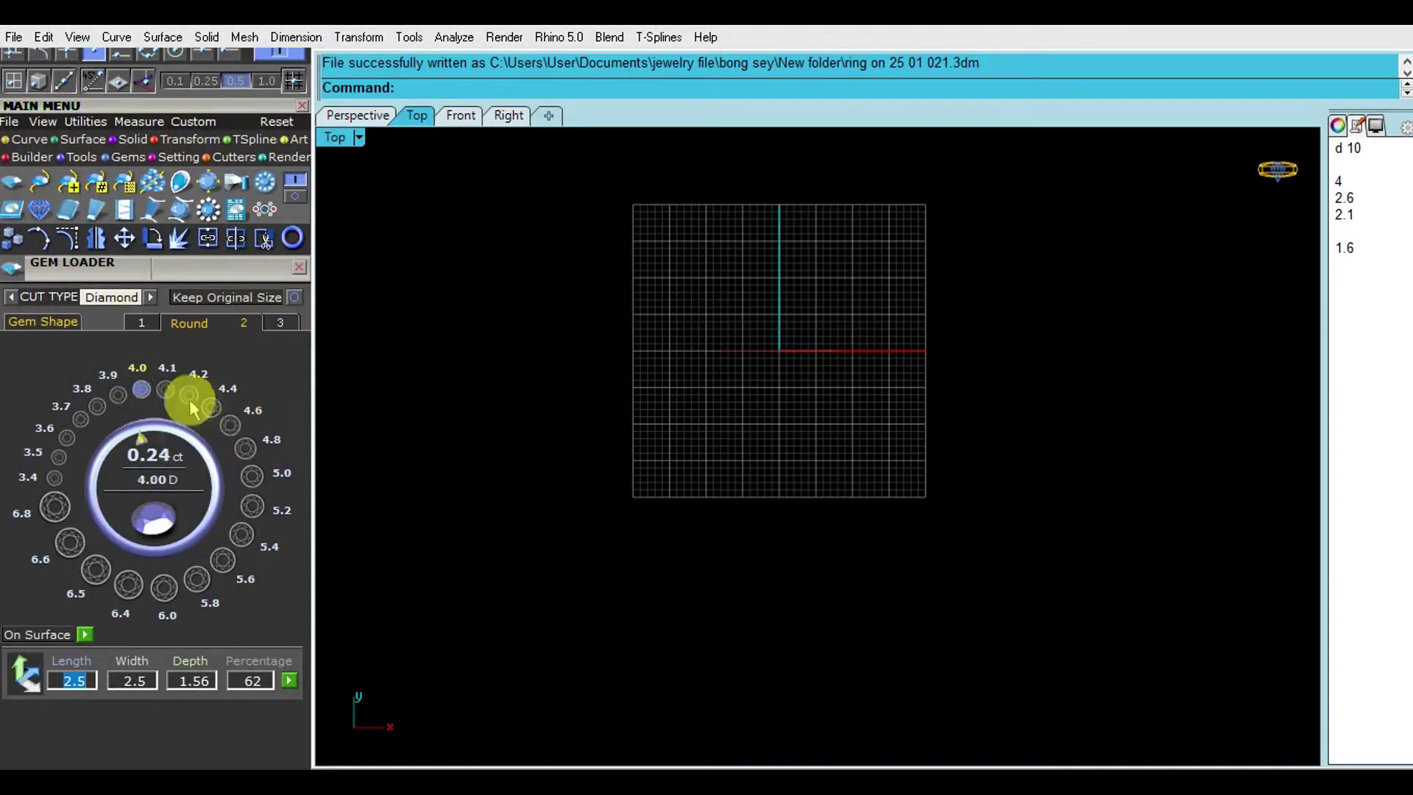
- Place a 4.0 mm round diamond at the origin as the centre stone
{"action": "left_click", "coordinate": [782, 351]}
{"action": "left_click", "coordinate": [141, 388]}
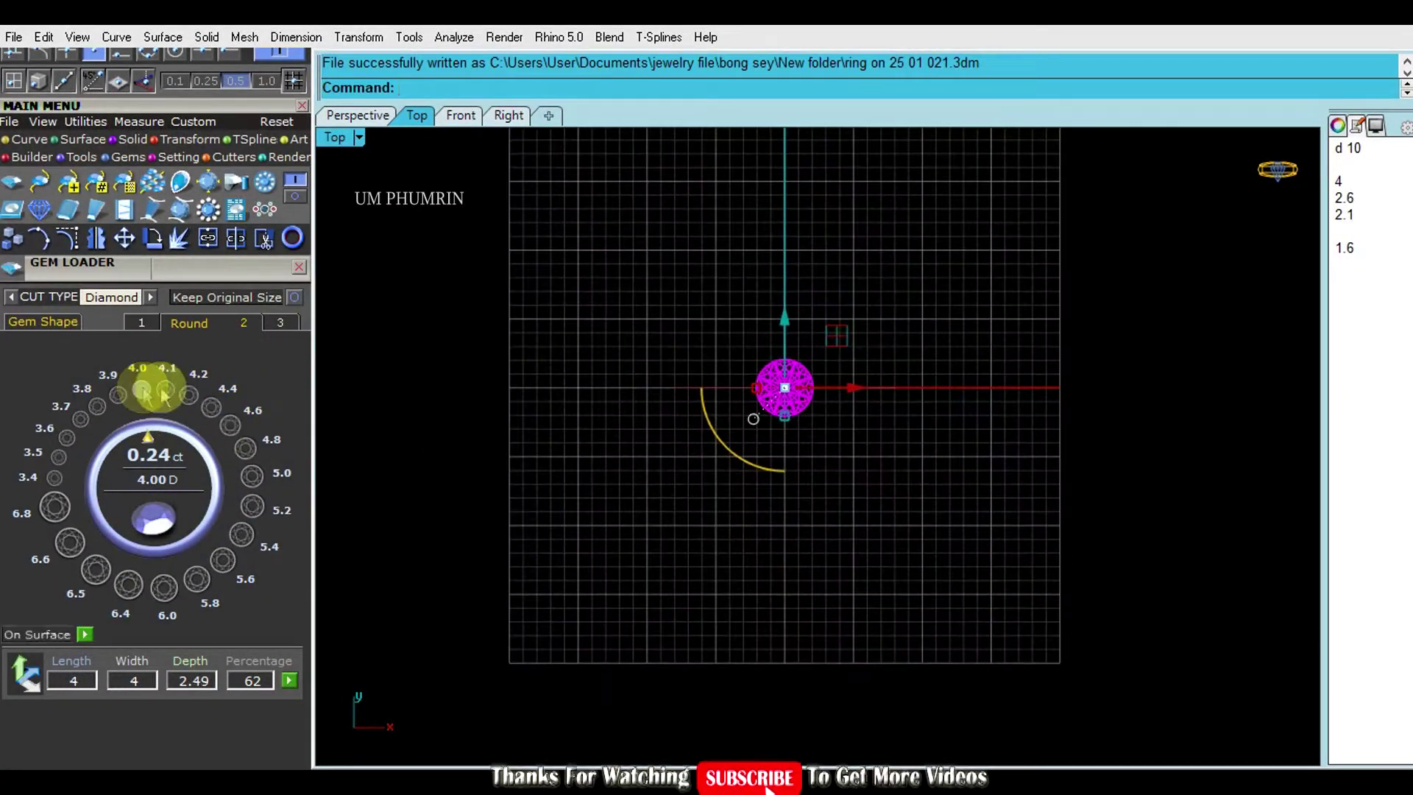
{"action": "left_click", "coordinate": [189, 396]}
{"action": "left_click", "coordinate": [795, 405]}
{"action": "left_click", "coordinate": [614, 419]}
- Load a second round diamond sized 2.6 × 2.6 mm for the side stones
{"action": "left_click", "coordinate": [144, 322]}
{"action": "left_click", "coordinate": [256, 484]}
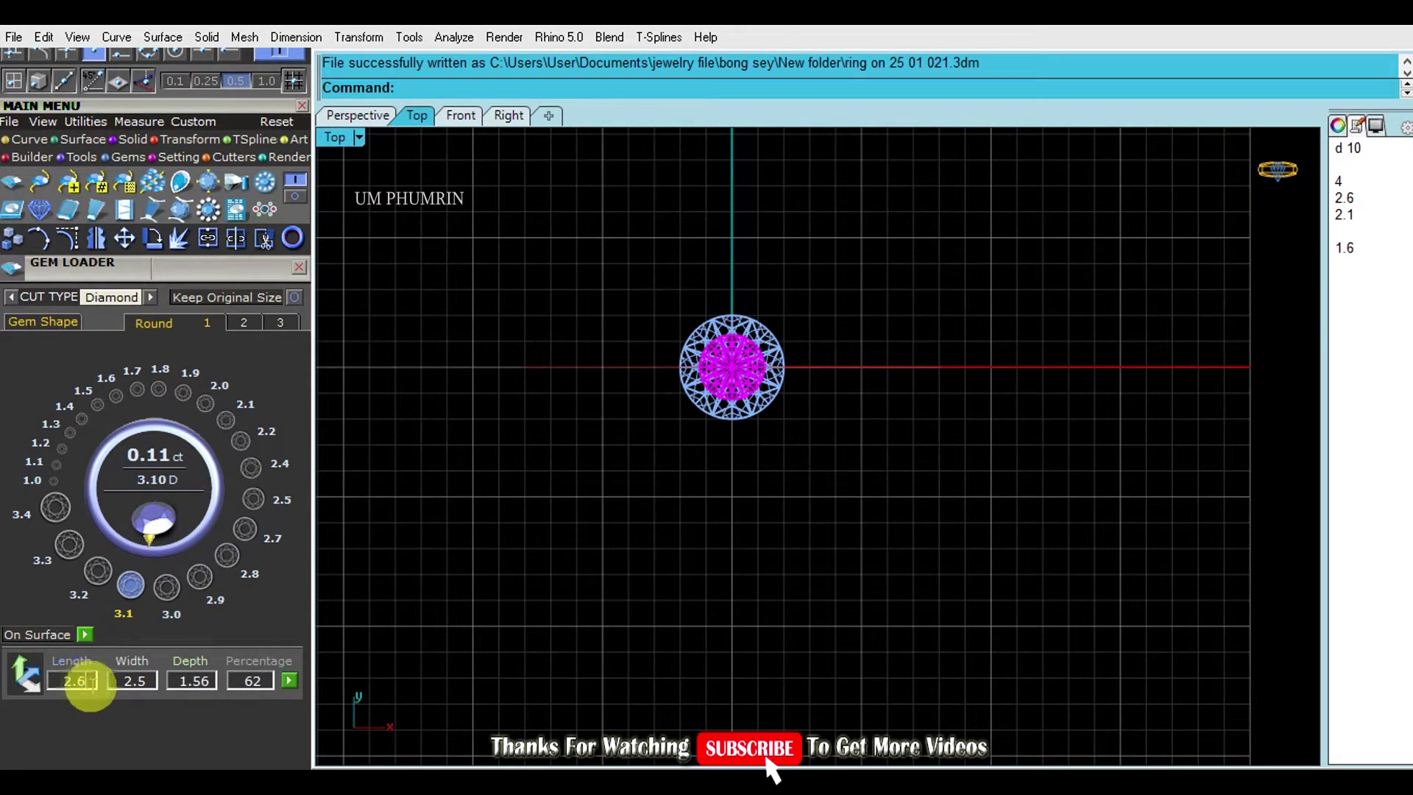
{"action": "left_click", "coordinate": [289, 688]}
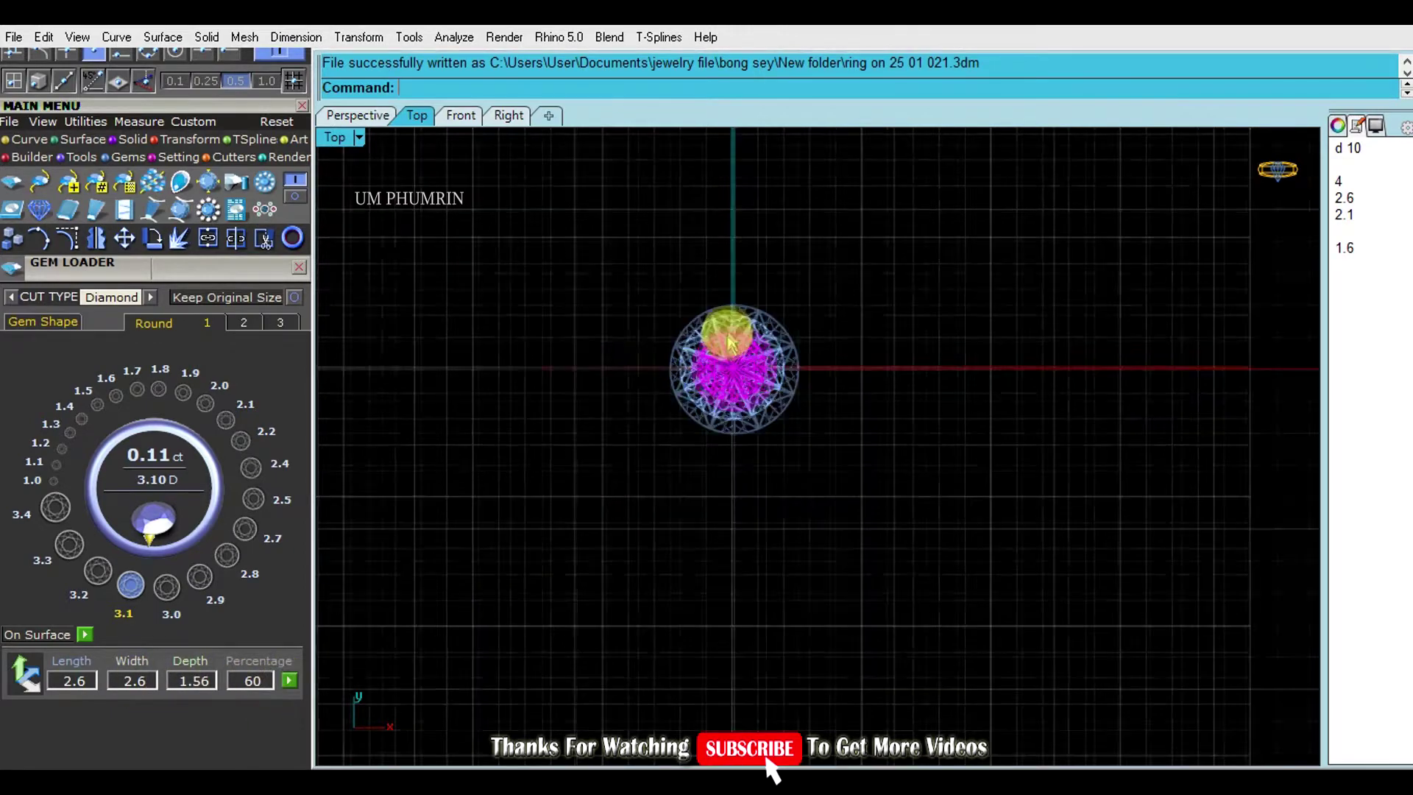
- Move the 2.6 mm diamond beside the centre stone and tilt it outward in Front view
{"action": "left_click_drag", "start_coordinate": [681, 424], "coordinate": [813, 423]}
{"action": "scroll", "coordinate": [561, 246], "scroll_direction": "up", "scroll_amount": 2}
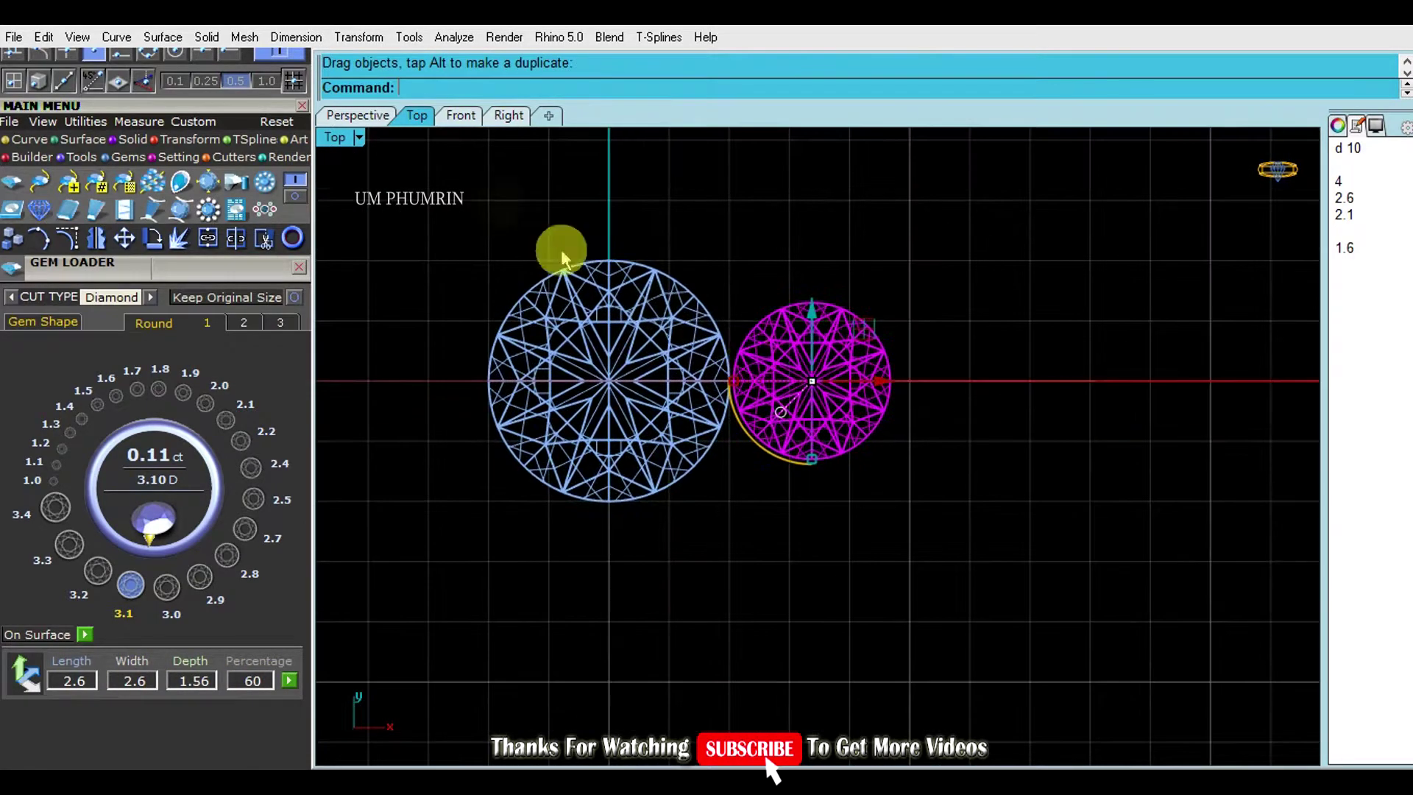
{"action": "key", "text": "ctrl+F2"}
{"action": "scroll", "coordinate": [665, 258], "scroll_direction": "up", "scroll_amount": 2}
{"action": "scroll", "coordinate": [719, 451], "scroll_direction": "up", "scroll_amount": 2}
{"action": "left_click", "coordinate": [245, 134]}
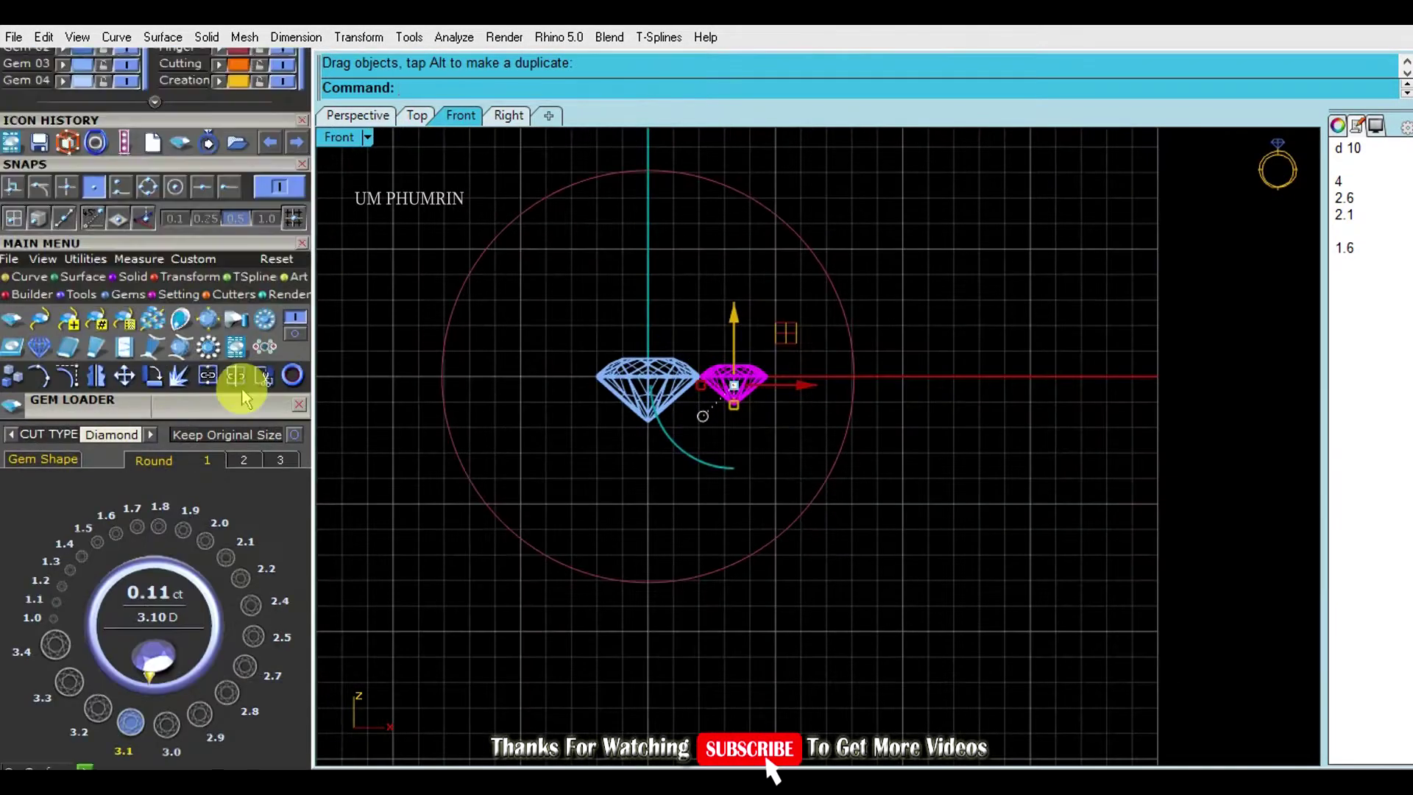
{"action": "left_click", "coordinate": [281, 199]}
{"action": "scroll", "coordinate": [662, 363], "scroll_direction": "up", "scroll_amount": 2}
{"action": "scroll", "coordinate": [740, 323], "scroll_direction": "up", "scroll_amount": 2}
{"action": "left_click", "coordinate": [740, 313]}
{"action": "left_click", "coordinate": [943, 313]}
{"action": "left_click", "coordinate": [933, 385]}
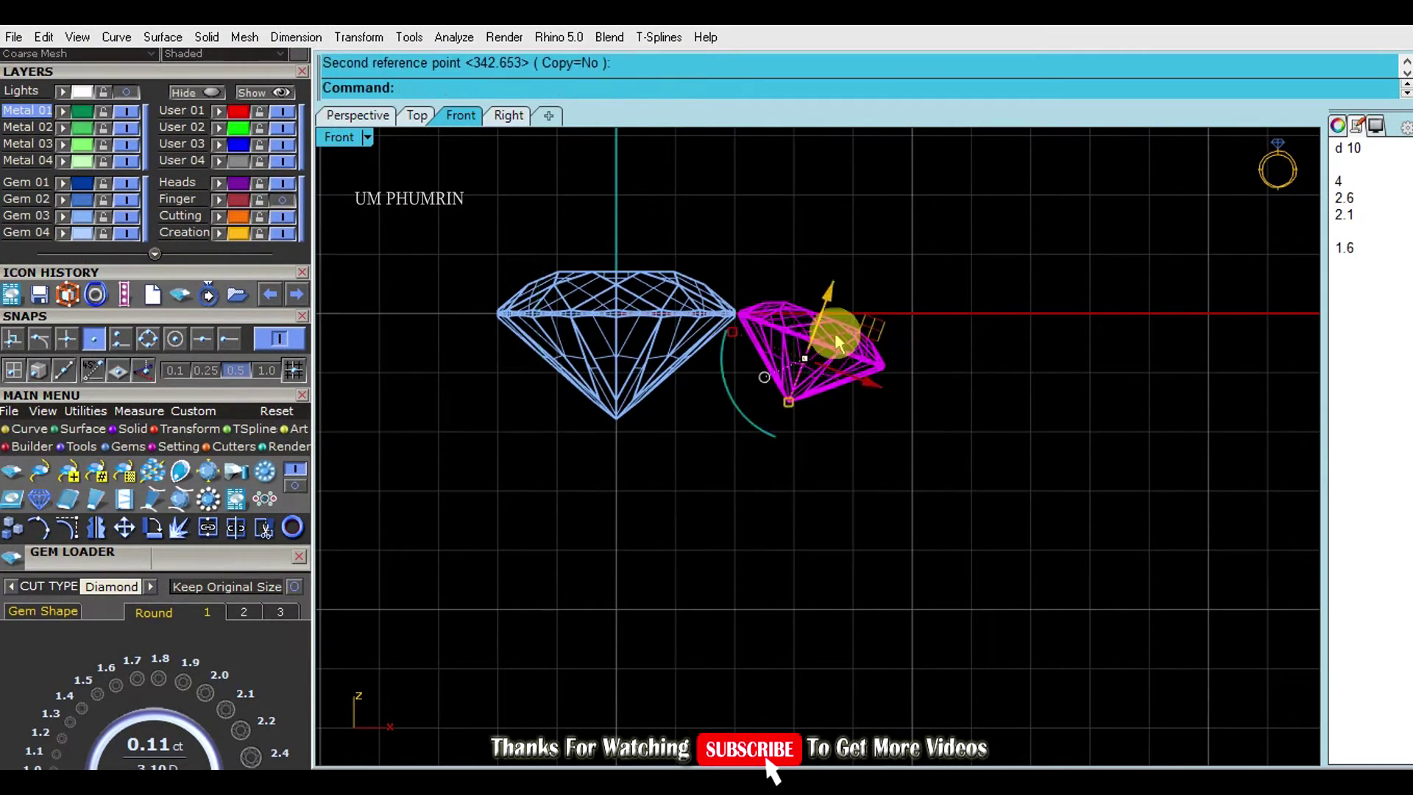
- Polar-array the side diamond into 8 gems around the centre and push one outward
{"action": "left_click", "coordinate": [415, 118]}
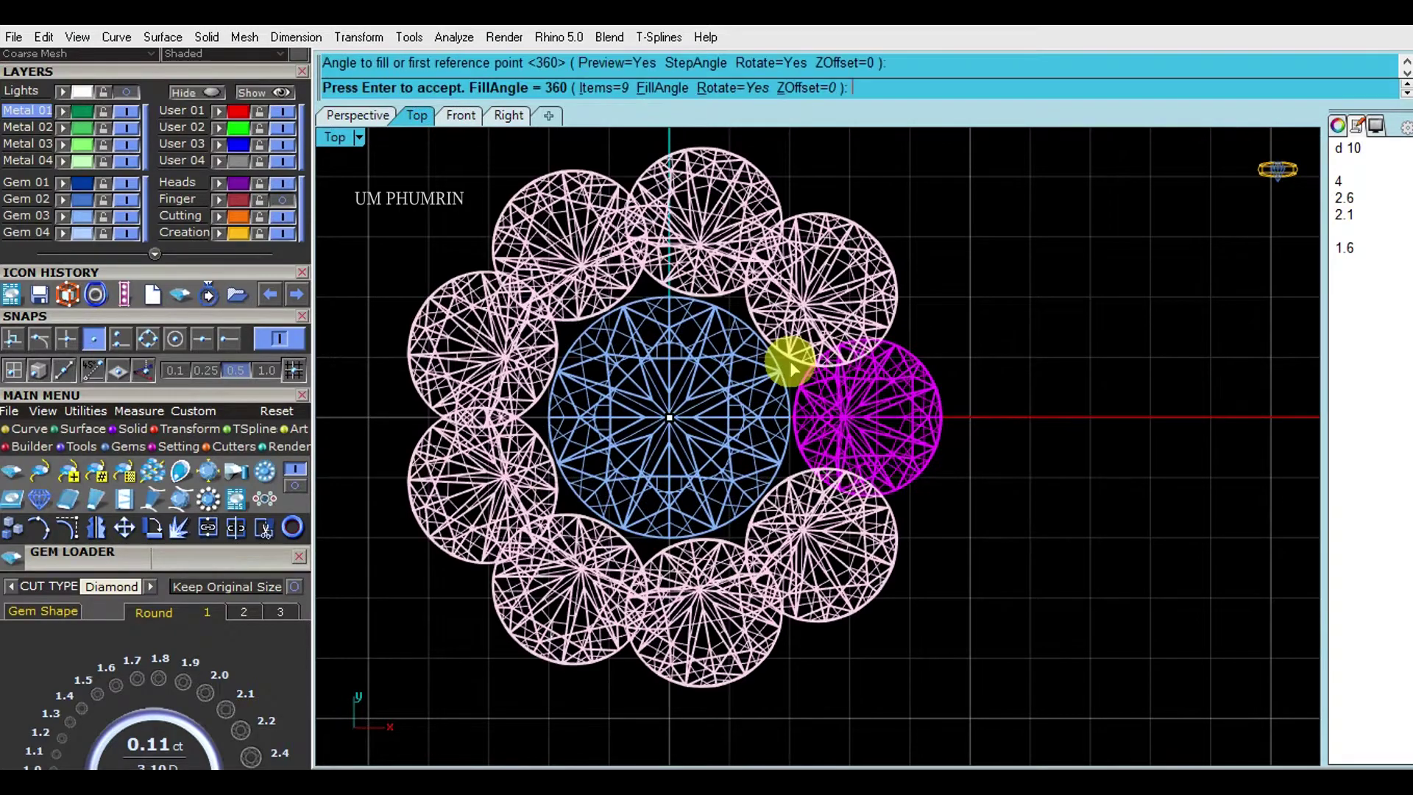
{"action": "type", "text": "8"}
{"action": "key", "text": "Return"}
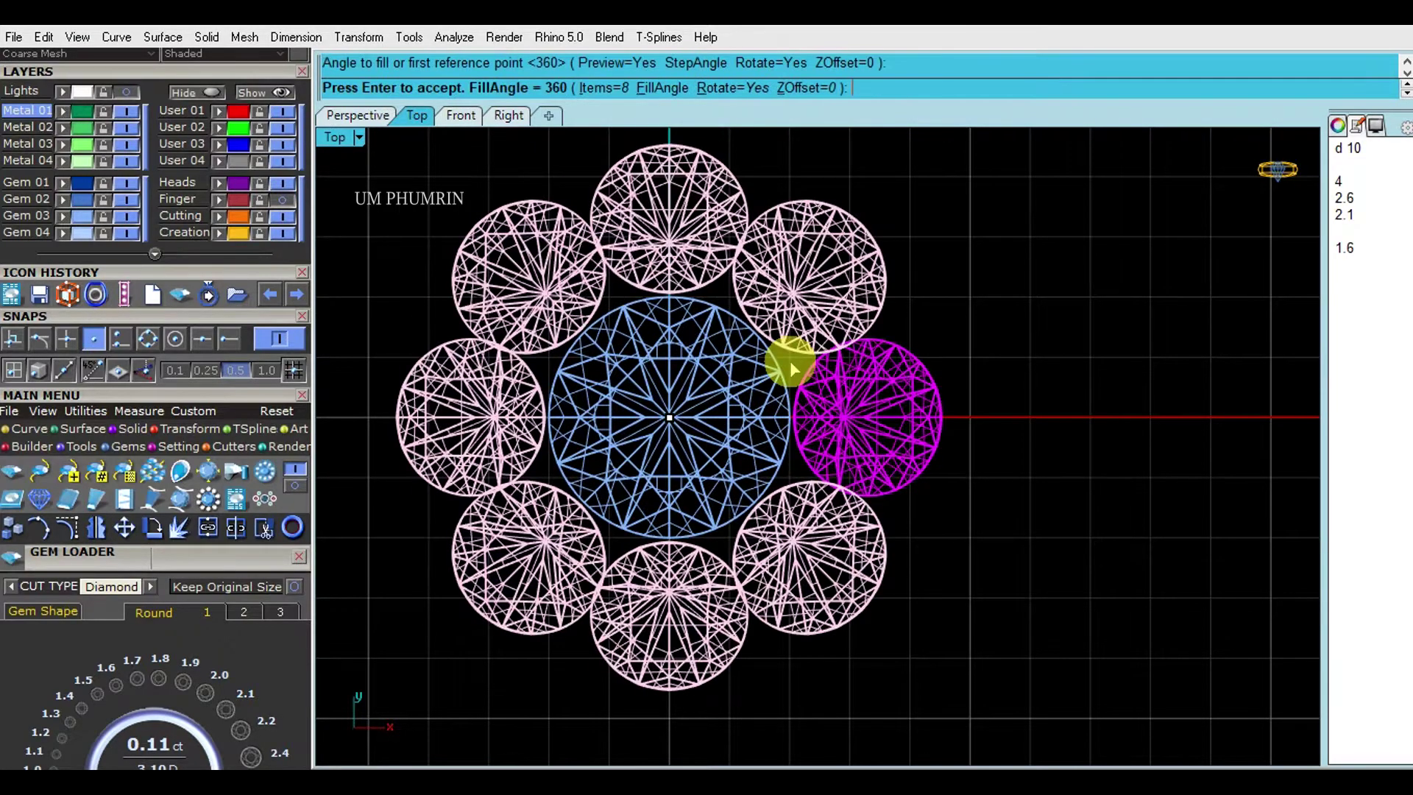
{"action": "key", "text": "Return"}
{"action": "scroll", "coordinate": [892, 419], "scroll_direction": "up", "scroll_amount": 2}
{"action": "mouse_move", "coordinate": [921, 419]}
{"action": "left_mouse_down"}
{"action": "mouse_move", "coordinate": [912, 434]}
{"action": "mouse_move", "coordinate": [925, 427]}
{"action": "left_mouse_up"}
{"action": "key", "text": "Escape"}
{"action": "scroll", "coordinate": [921, 429], "scroll_direction": "down", "scroll_amount": 3}
{"action": "scroll", "coordinate": [836, 463], "scroll_direction": "down", "scroll_amount": 1}
{"action": "scroll", "coordinate": [850, 416], "scroll_direction": "up", "scroll_amount": 2}
- Measure the centre-to-side-gem gap with DimAligned, nudging the side gem to adjust it
{"action": "left_click", "coordinate": [848, 415]}
{"action": "scroll", "coordinate": [848, 416], "scroll_direction": "up", "scroll_amount": 3}
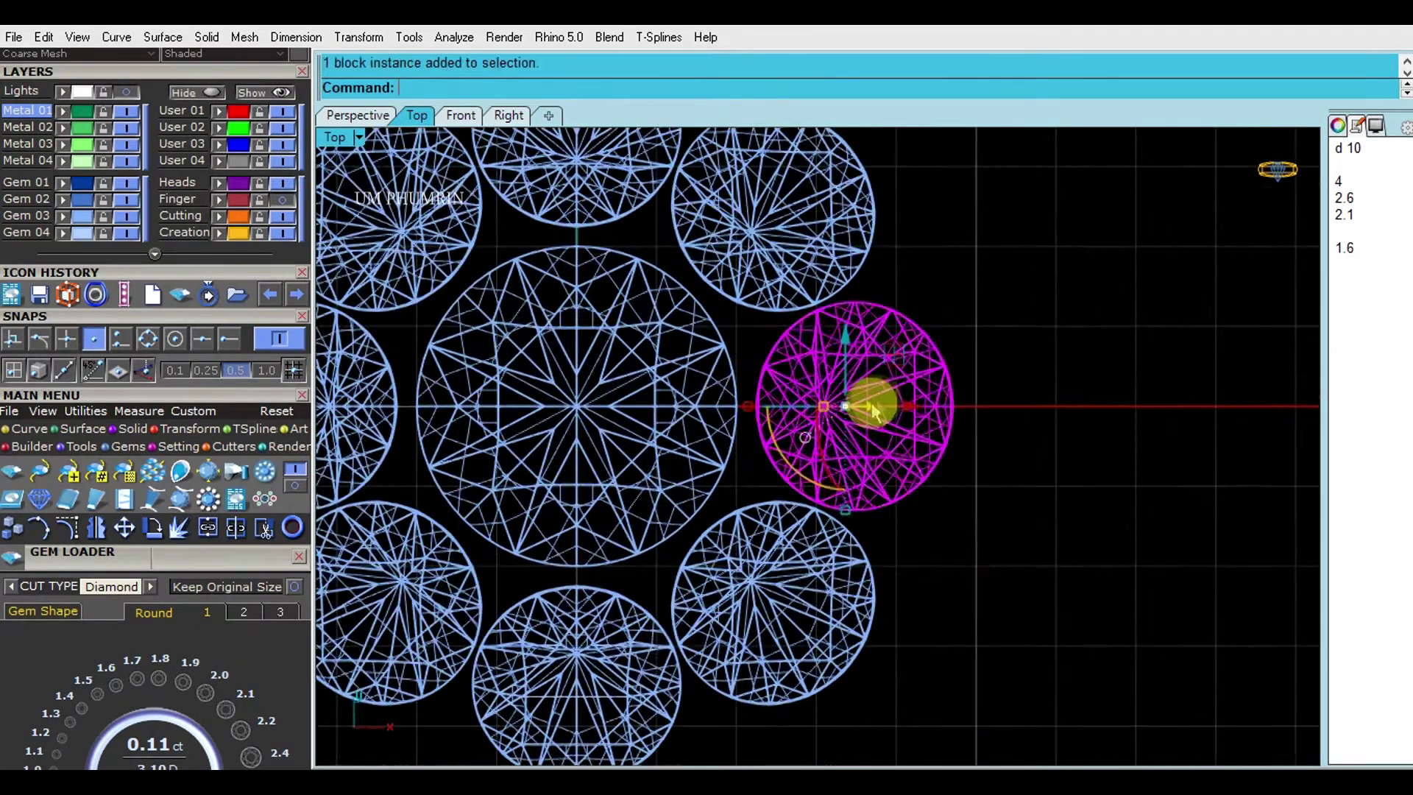
{"action": "scroll", "coordinate": [848, 415], "scroll_direction": "up", "scroll_amount": 2}
{"action": "scroll", "coordinate": [847, 415], "scroll_direction": "up", "scroll_amount": 1}
{"action": "type", "text": "da"}
{"action": "scroll", "coordinate": [794, 246], "scroll_direction": "up", "scroll_amount": 3}
{"action": "scroll", "coordinate": [830, 189], "scroll_direction": "up", "scroll_amount": 2}
{"action": "left_click", "coordinate": [826, 184]}
{"action": "scroll", "coordinate": [850, 248], "scroll_direction": "up", "scroll_amount": 1}
{"action": "left_click", "coordinate": [850, 248]}
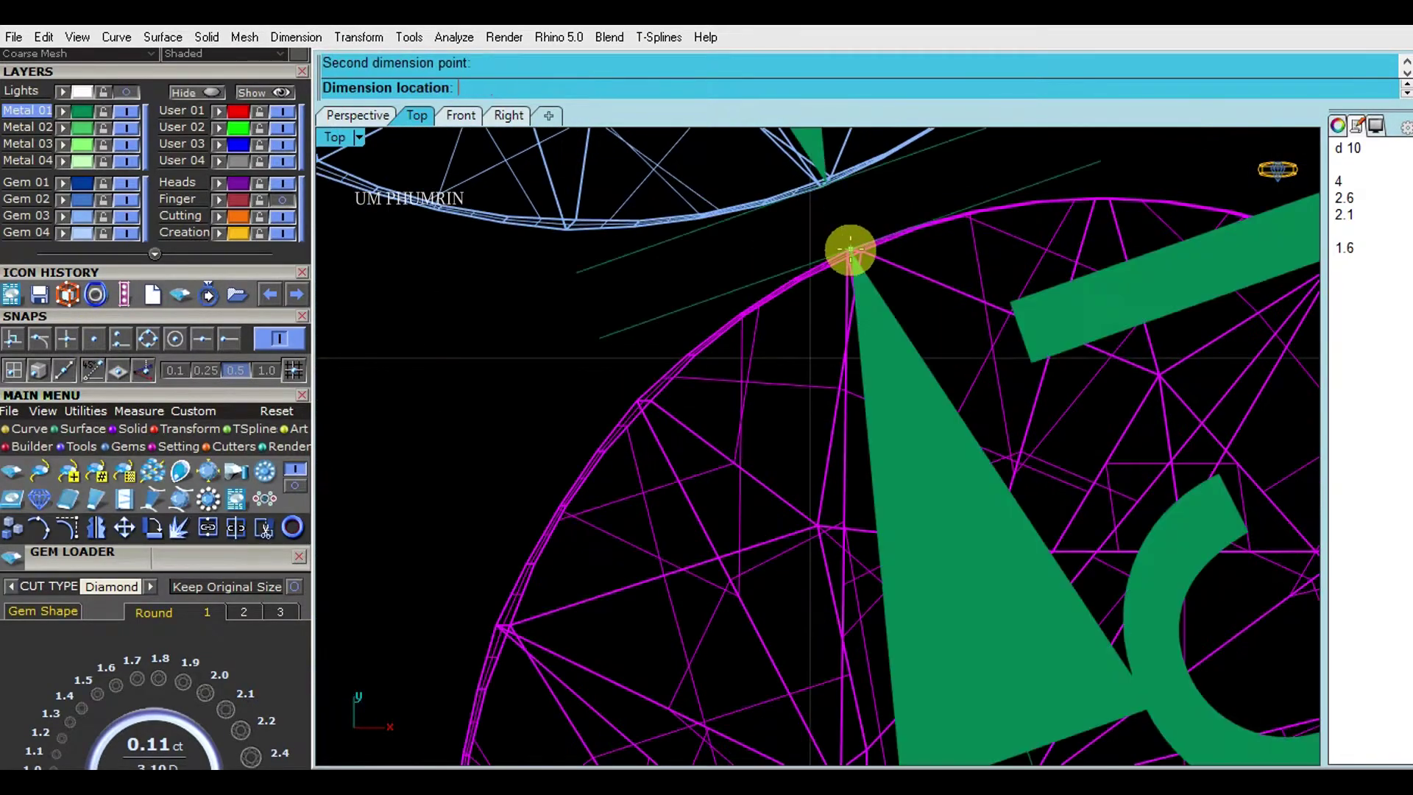
{"action": "scroll", "coordinate": [846, 309], "scroll_direction": "down", "scroll_amount": 3}
{"action": "scroll", "coordinate": [897, 383], "scroll_direction": "down", "scroll_amount": 2}
{"action": "left_click_drag", "start_coordinate": [957, 413], "coordinate": [883, 340]}
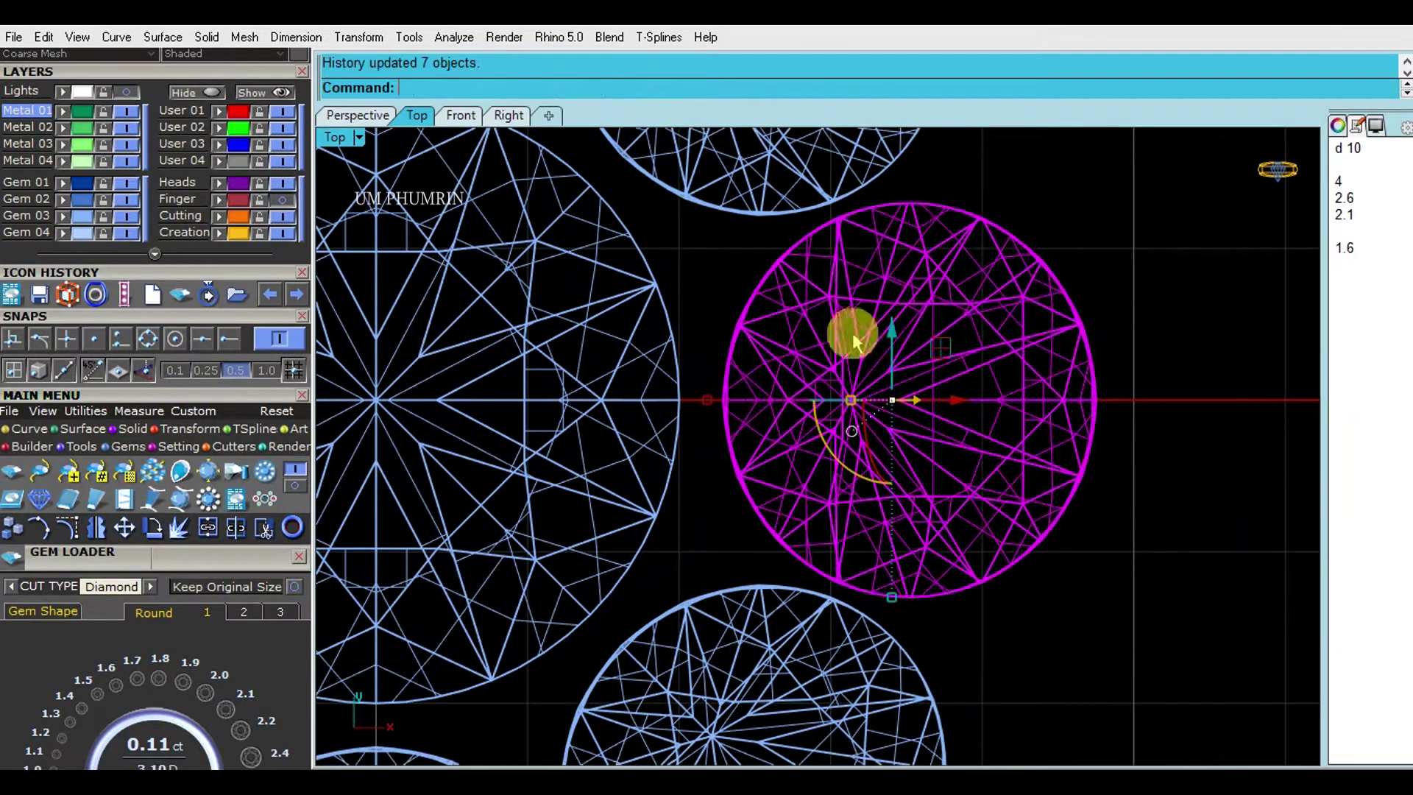
{"action": "scroll", "coordinate": [801, 190], "scroll_direction": "up", "scroll_amount": 3}
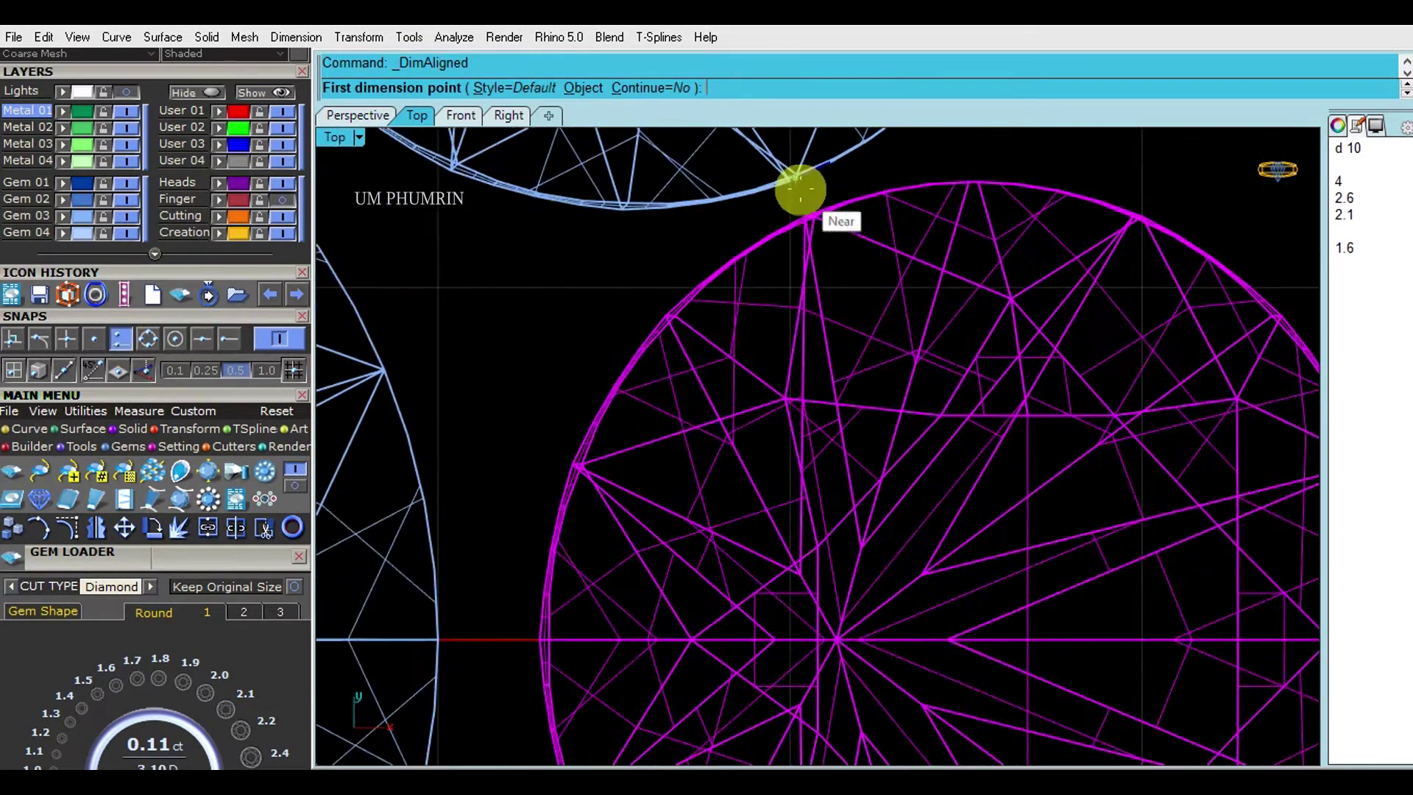
{"action": "left_click", "coordinate": [802, 212]}
{"action": "scroll", "coordinate": [801, 212], "scroll_direction": "down", "scroll_amount": 3}
{"action": "scroll", "coordinate": [842, 264], "scroll_direction": "down", "scroll_amount": 3}
- Re-tilt the side gem in Front view, then return to Top view and select all gems
{"action": "left_click", "coordinate": [842, 265]}
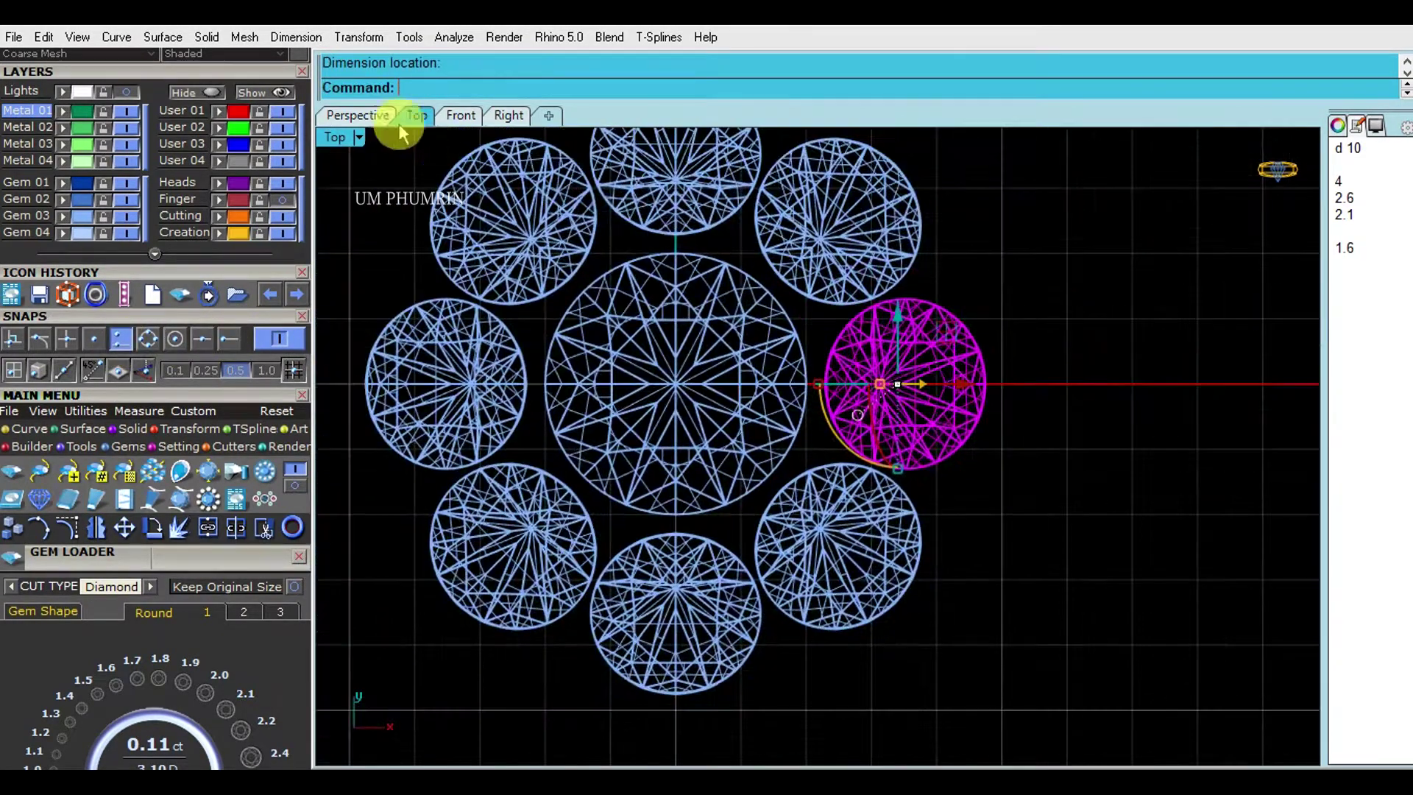
{"action": "left_click", "coordinate": [372, 115]}
{"action": "scroll", "coordinate": [678, 227], "scroll_direction": "up", "scroll_amount": 3}
{"action": "left_click", "coordinate": [461, 115]}
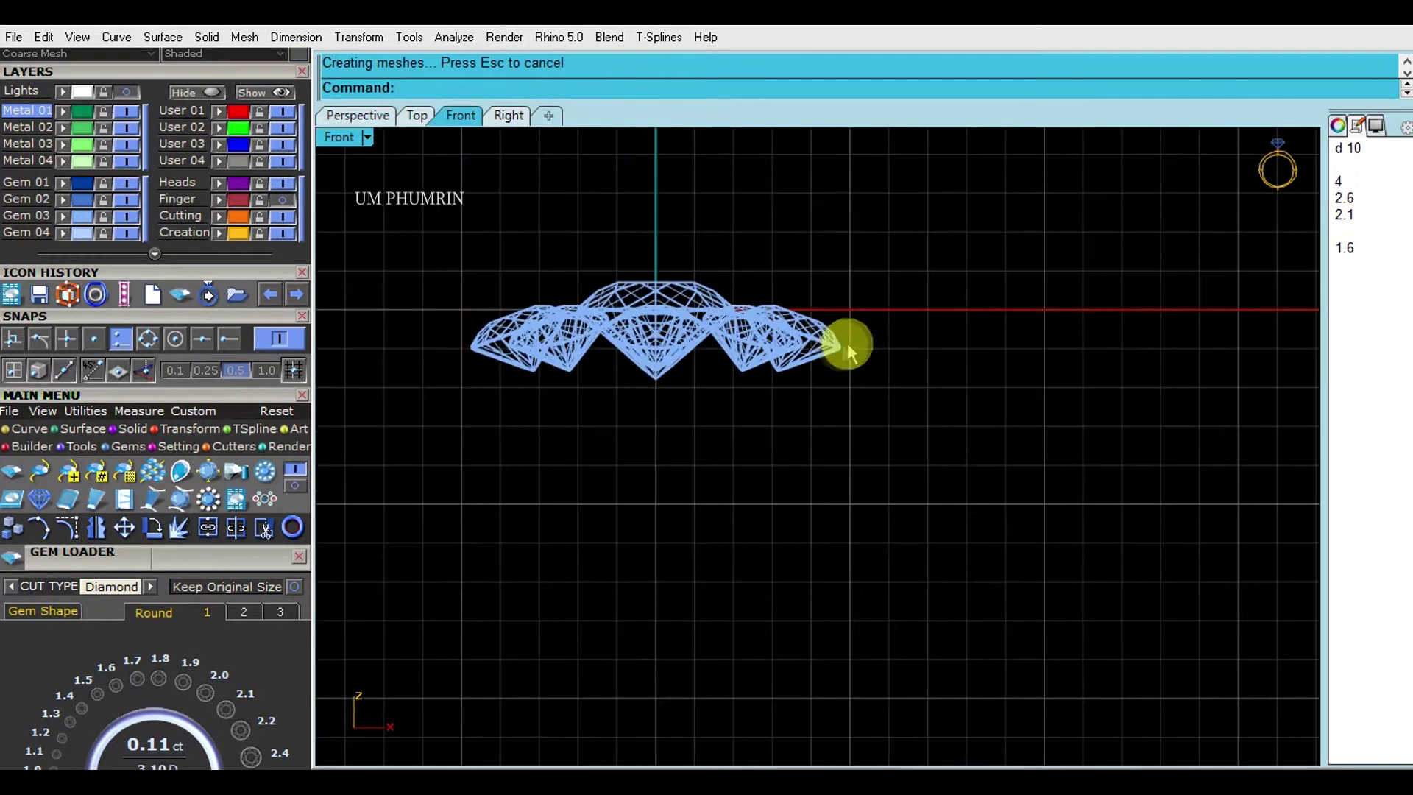
{"action": "scroll", "coordinate": [848, 340], "scroll_direction": "up", "scroll_amount": 3}
{"action": "left_click", "coordinate": [774, 331]}
{"action": "scroll", "coordinate": [703, 332], "scroll_direction": "up", "scroll_amount": 2}
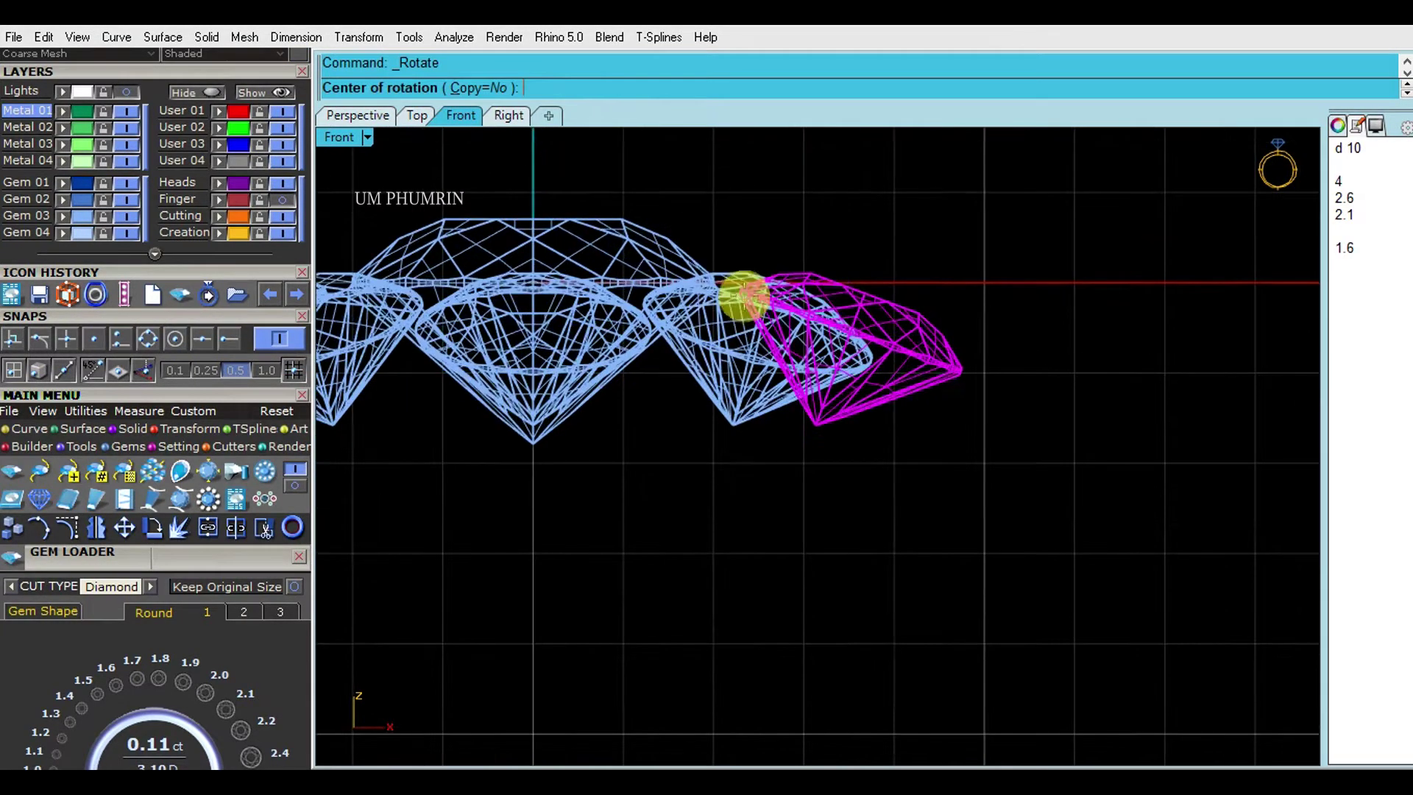
{"action": "left_click", "coordinate": [739, 293]}
{"action": "left_click", "coordinate": [1110, 419]}
{"action": "scroll", "coordinate": [1034, 389], "scroll_direction": "down", "scroll_amount": 3}
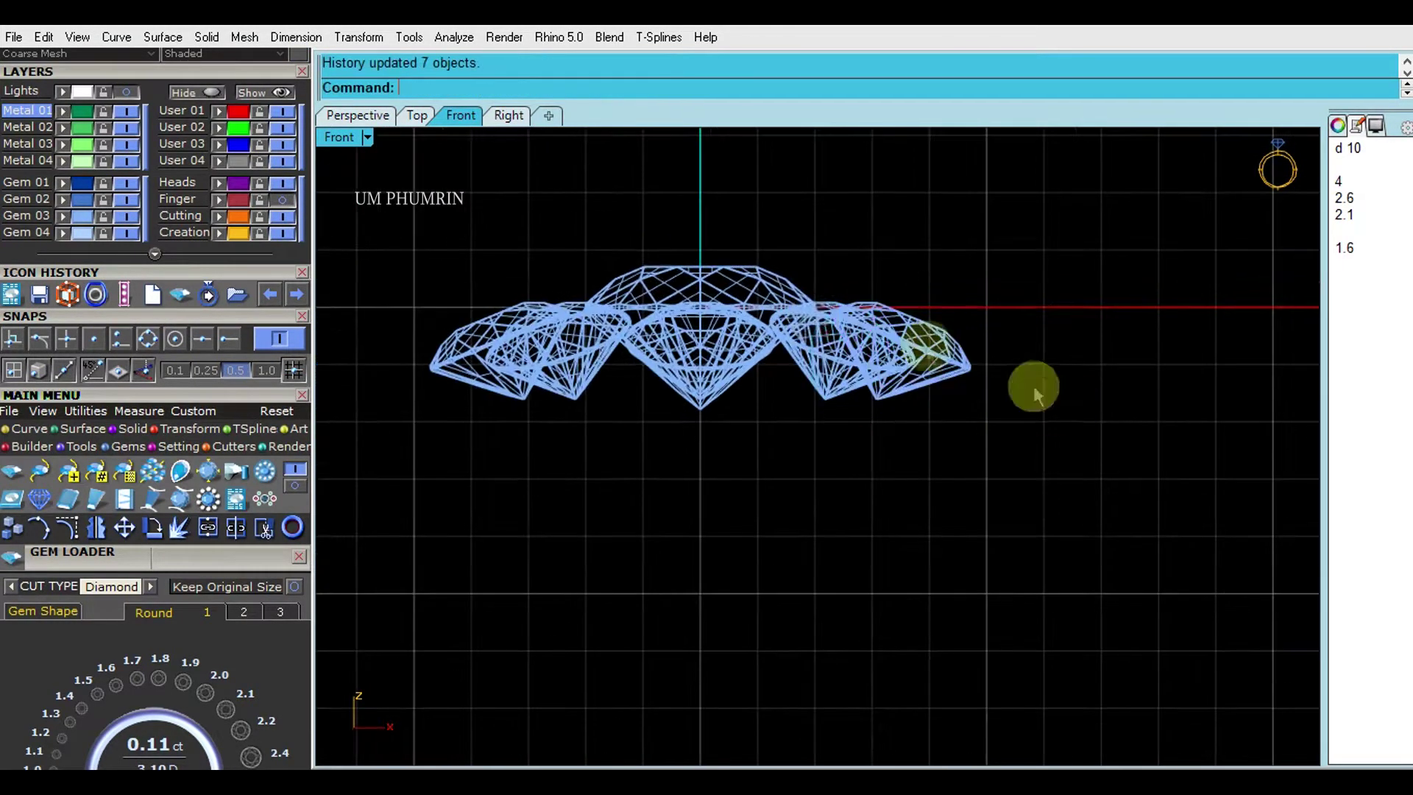
{"action": "left_click", "coordinate": [417, 115]}
{"action": "scroll", "coordinate": [825, 300], "scroll_direction": "down", "scroll_amount": 2}
{"action": "key", "text": "ctrl+a"}
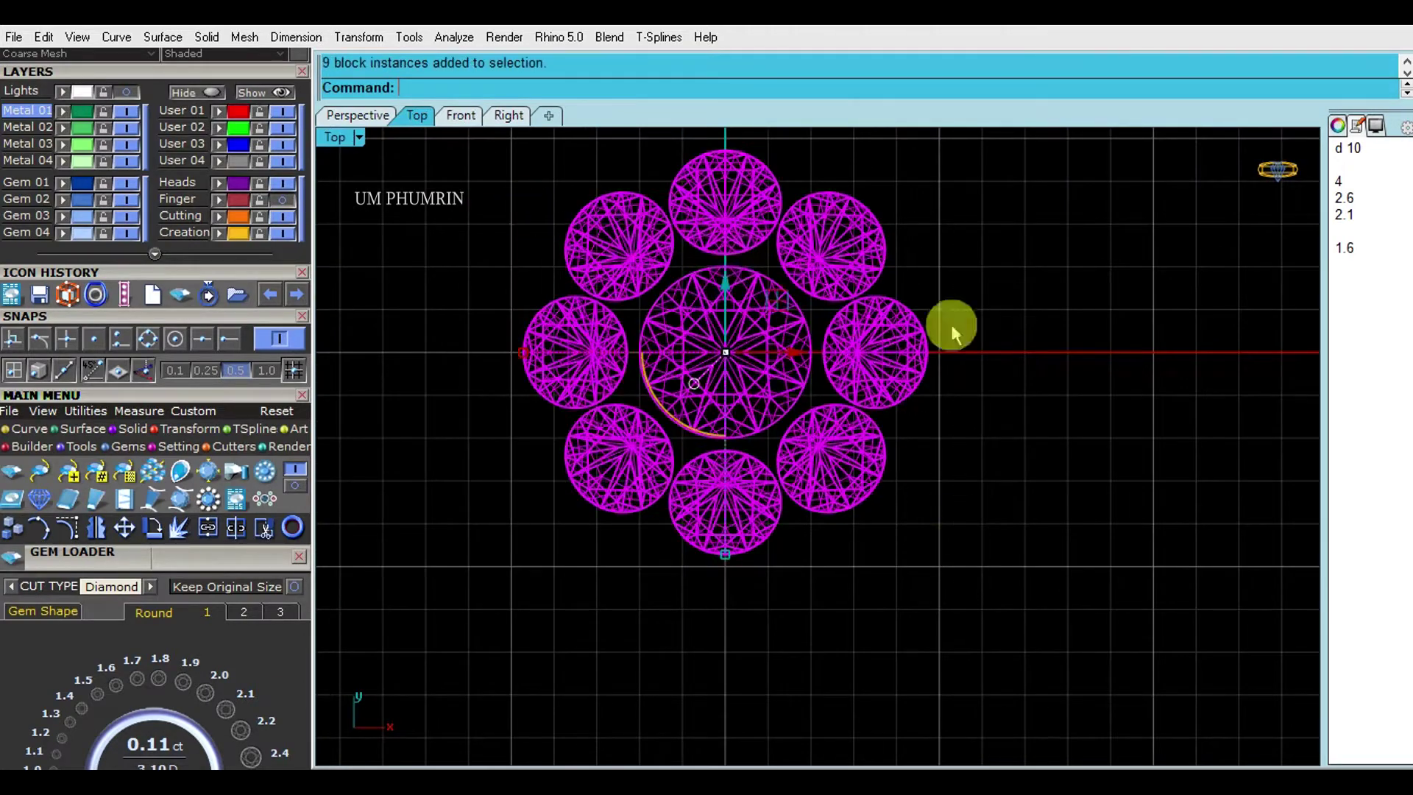
- Delete the extra side gems and polar-array the remaining one into 7 gems
{"action": "left_click", "coordinate": [788, 401], "text": "ctrl"}
{"action": "key", "text": "Delete"}
{"action": "left_click", "coordinate": [918, 401]}
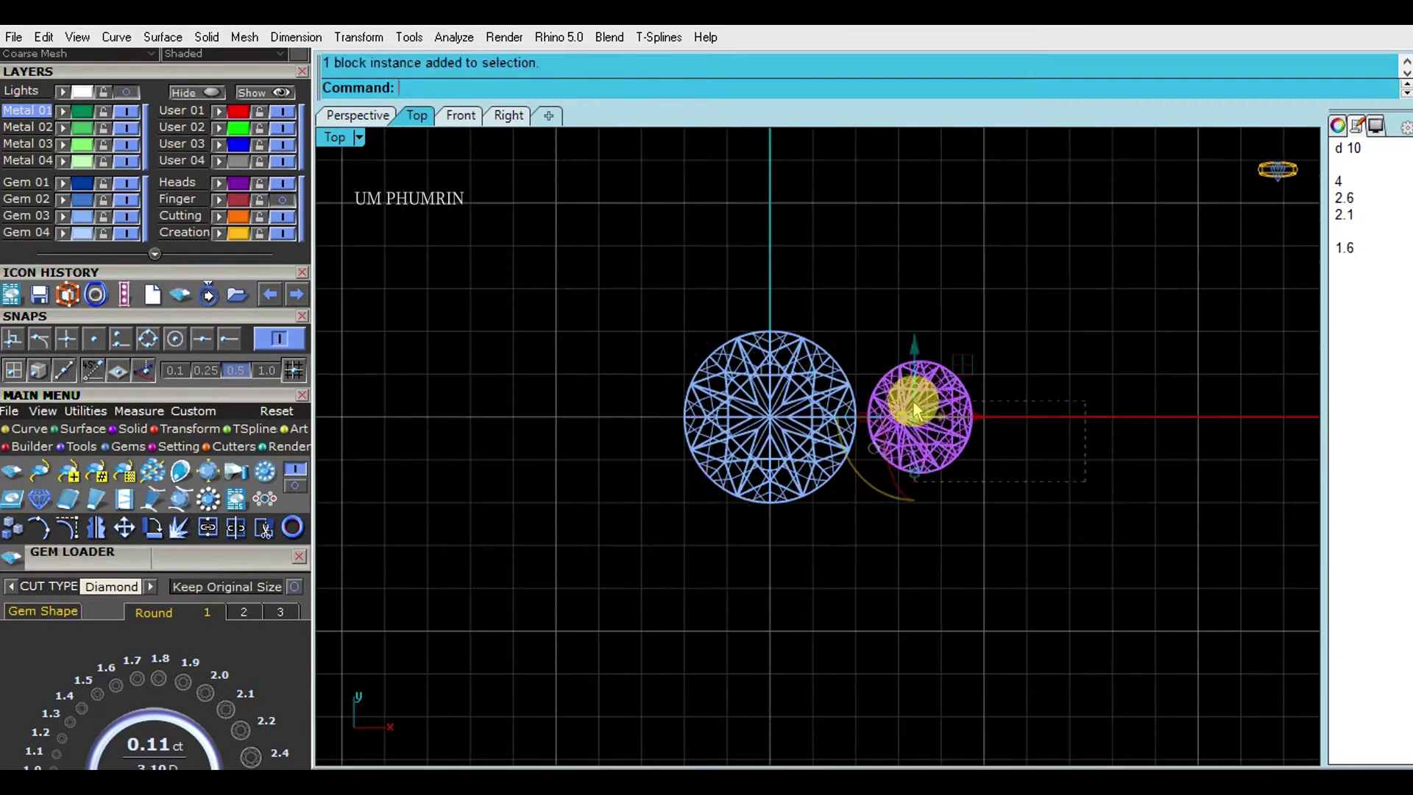
{"action": "scroll", "coordinate": [891, 335], "scroll_direction": "up", "scroll_amount": 2}
{"action": "type", "text": "7"}
{"action": "key", "text": "Return"}
{"action": "key", "text": "Return"}
{"action": "scroll", "coordinate": [929, 360], "scroll_direction": "up", "scroll_amount": 1}
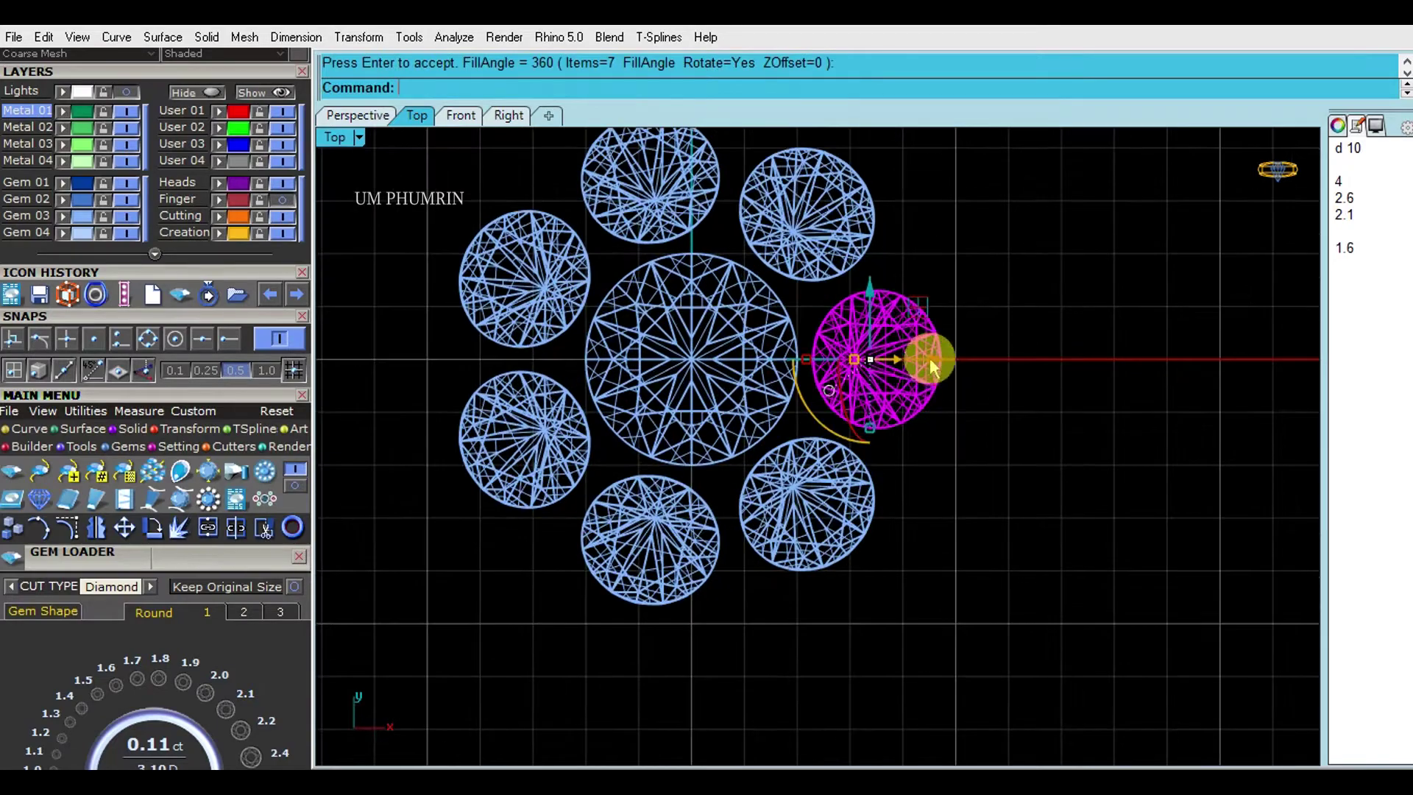
{"action": "key", "text": "Return"}
- Measure the spacing between adjacent halo gems with a dimension
{"action": "scroll", "coordinate": [909, 363], "scroll_direction": "up", "scroll_amount": 2}
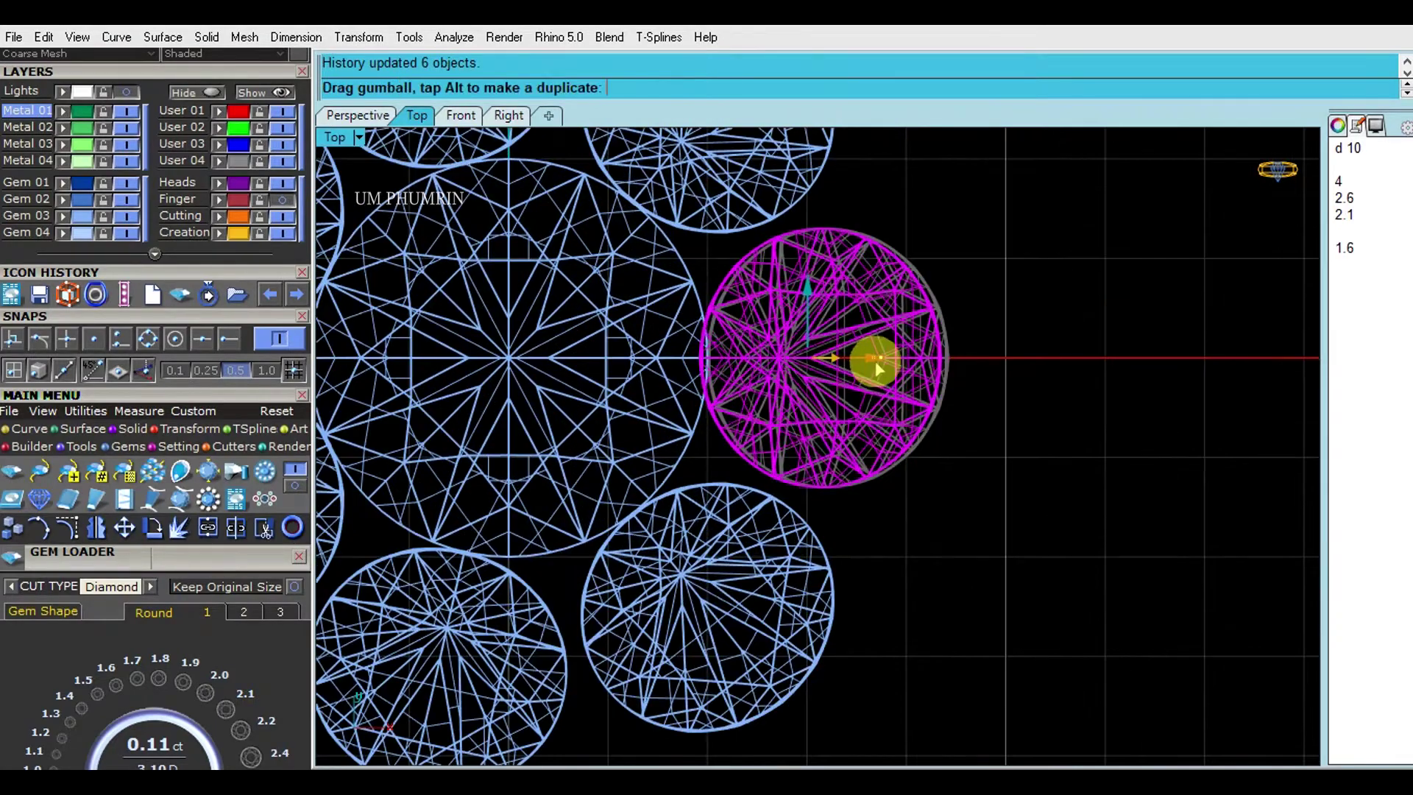
{"action": "scroll", "coordinate": [860, 368], "scroll_direction": "down", "scroll_amount": 2}
{"action": "scroll", "coordinate": [908, 378], "scroll_direction": "up", "scroll_amount": 1}
{"action": "left_click", "coordinate": [851, 331]}
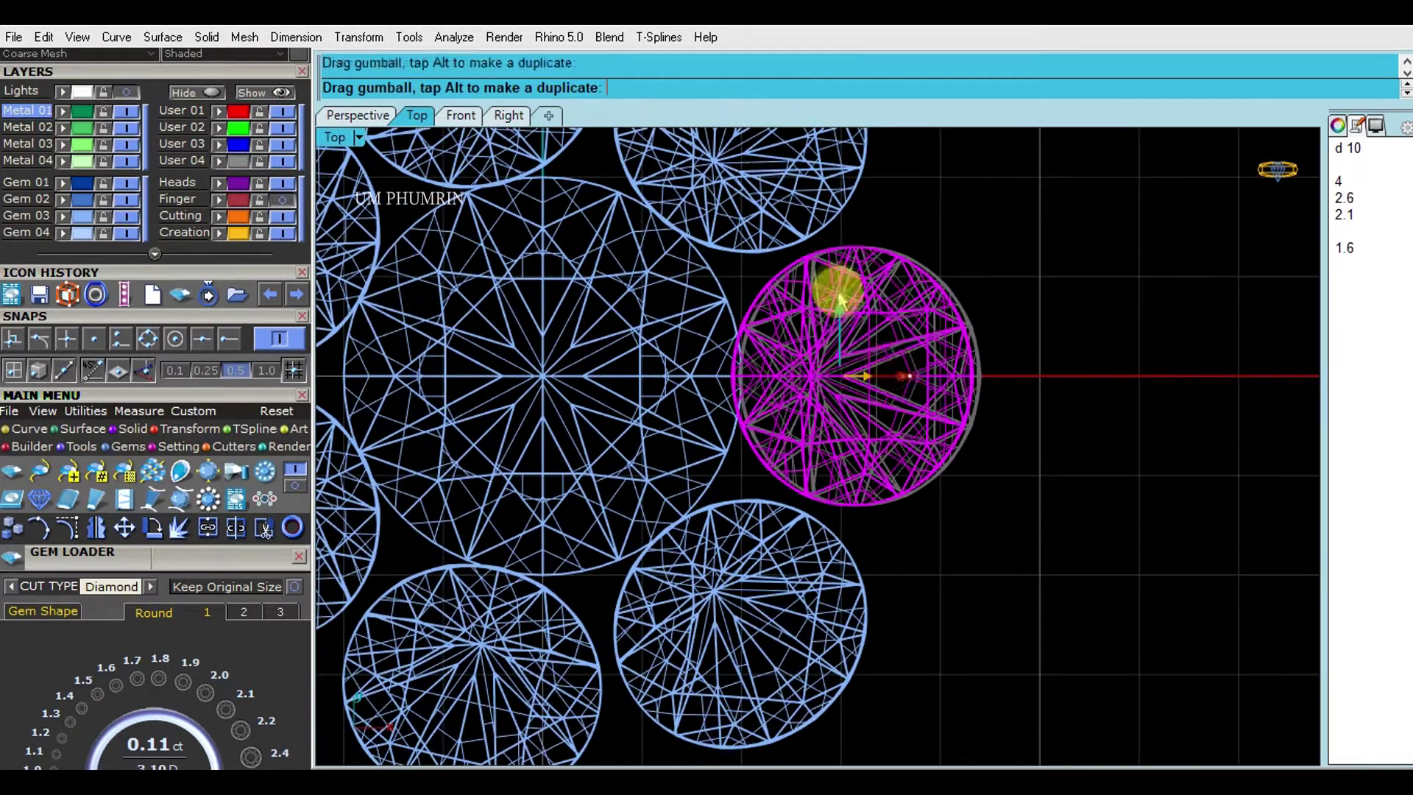
{"action": "scroll", "coordinate": [831, 324], "scroll_direction": "up", "scroll_amount": 2}
{"action": "key", "text": "d"}
{"action": "scroll", "coordinate": [819, 279], "scroll_direction": "up", "scroll_amount": 2}
{"action": "scroll", "coordinate": [815, 262], "scroll_direction": "up", "scroll_amount": 2}
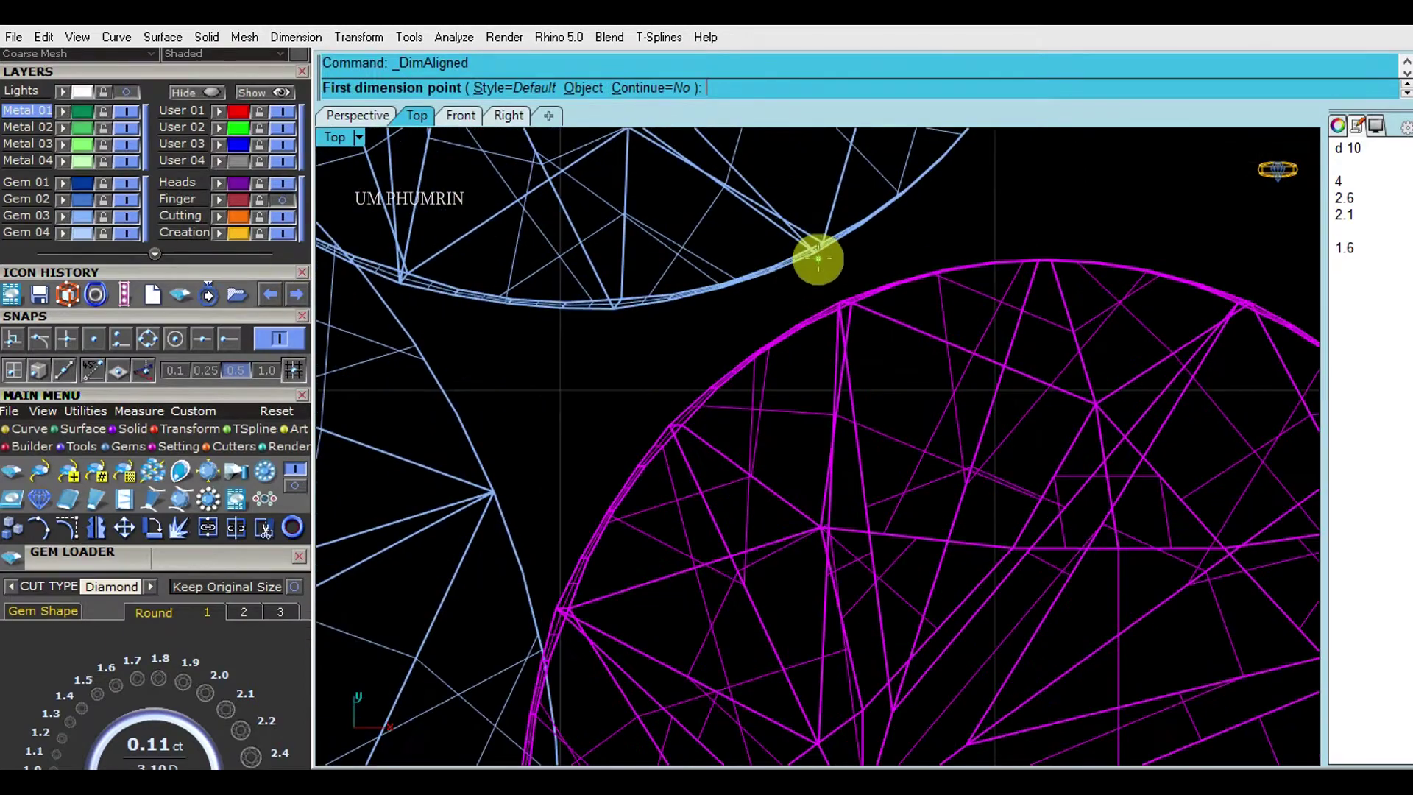
{"action": "left_click", "coordinate": [840, 304]}
{"action": "scroll", "coordinate": [839, 302], "scroll_direction": "down", "scroll_amount": 3}
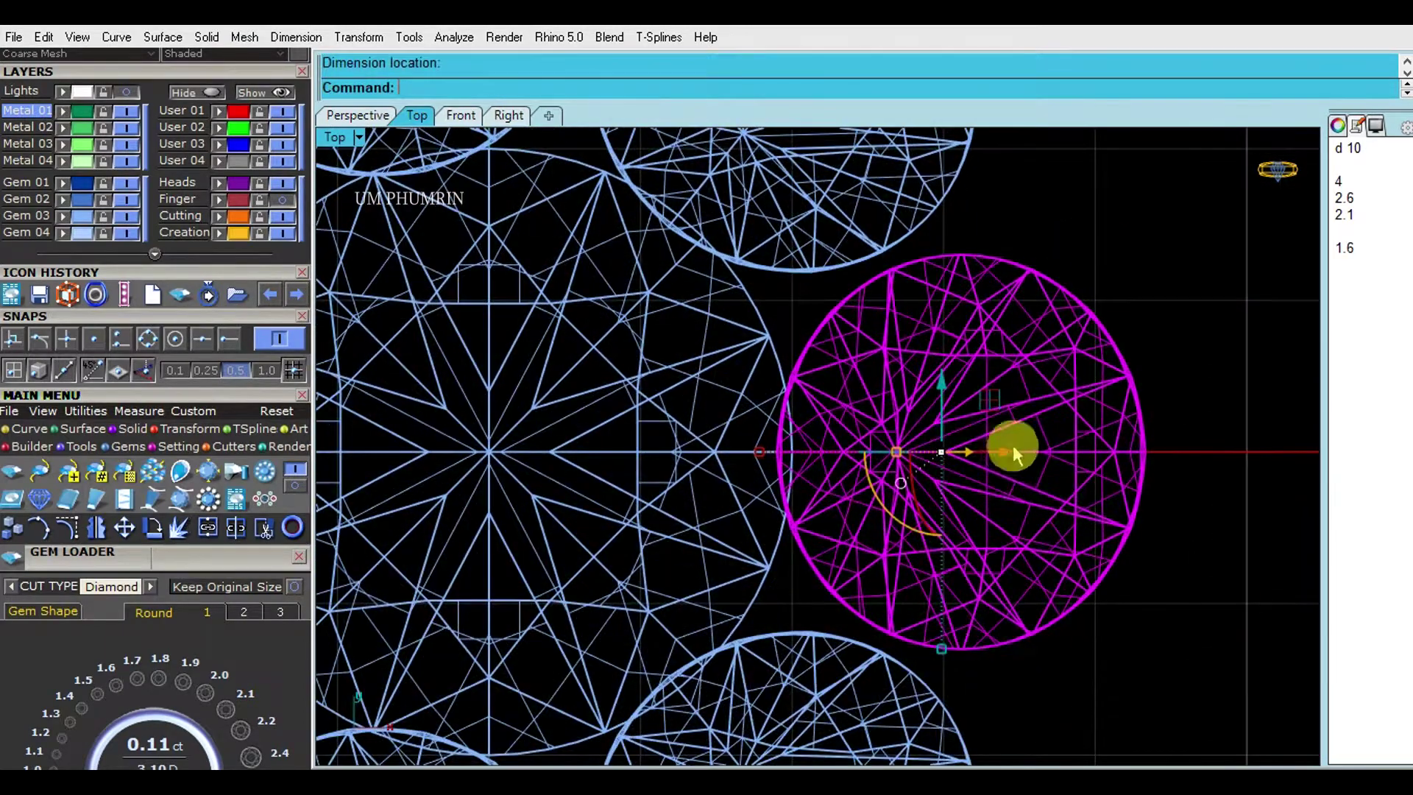
{"action": "key", "text": "Escape"}
- Group all the gems and bring up the gem actions list
{"action": "key", "text": "ctrl+a"}
{"action": "key", "text": "ctrl+g"}
{"action": "type", "text": "A"}
{"action": "key", "text": "Return"}
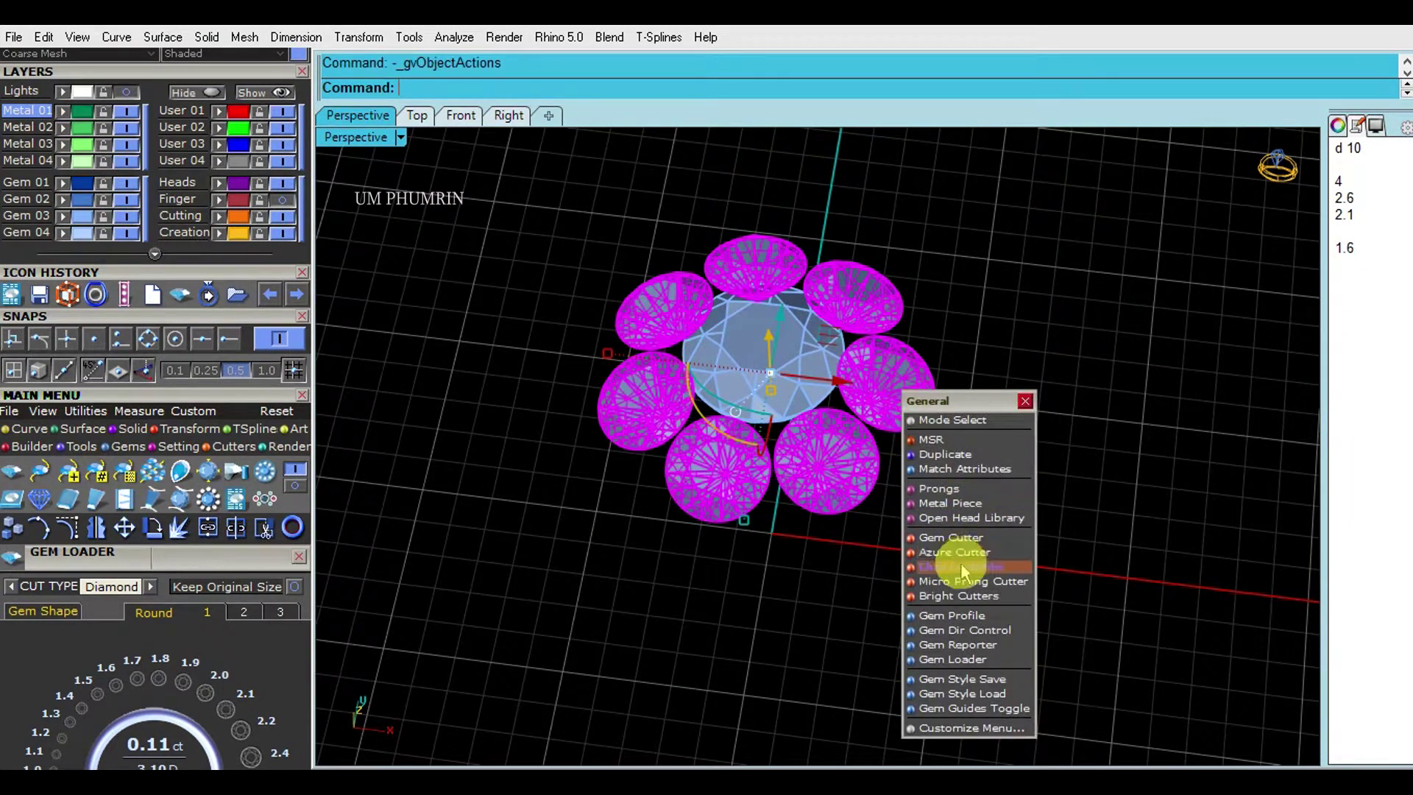
- Build an offset channel setting around the halo gems
{"action": "left_click", "coordinate": [962, 568]}
{"action": "scroll", "coordinate": [206, 478], "scroll_direction": "down", "scroll_amount": 3}
{"action": "scroll", "coordinate": [219, 459], "scroll_direction": "down", "scroll_amount": 5}
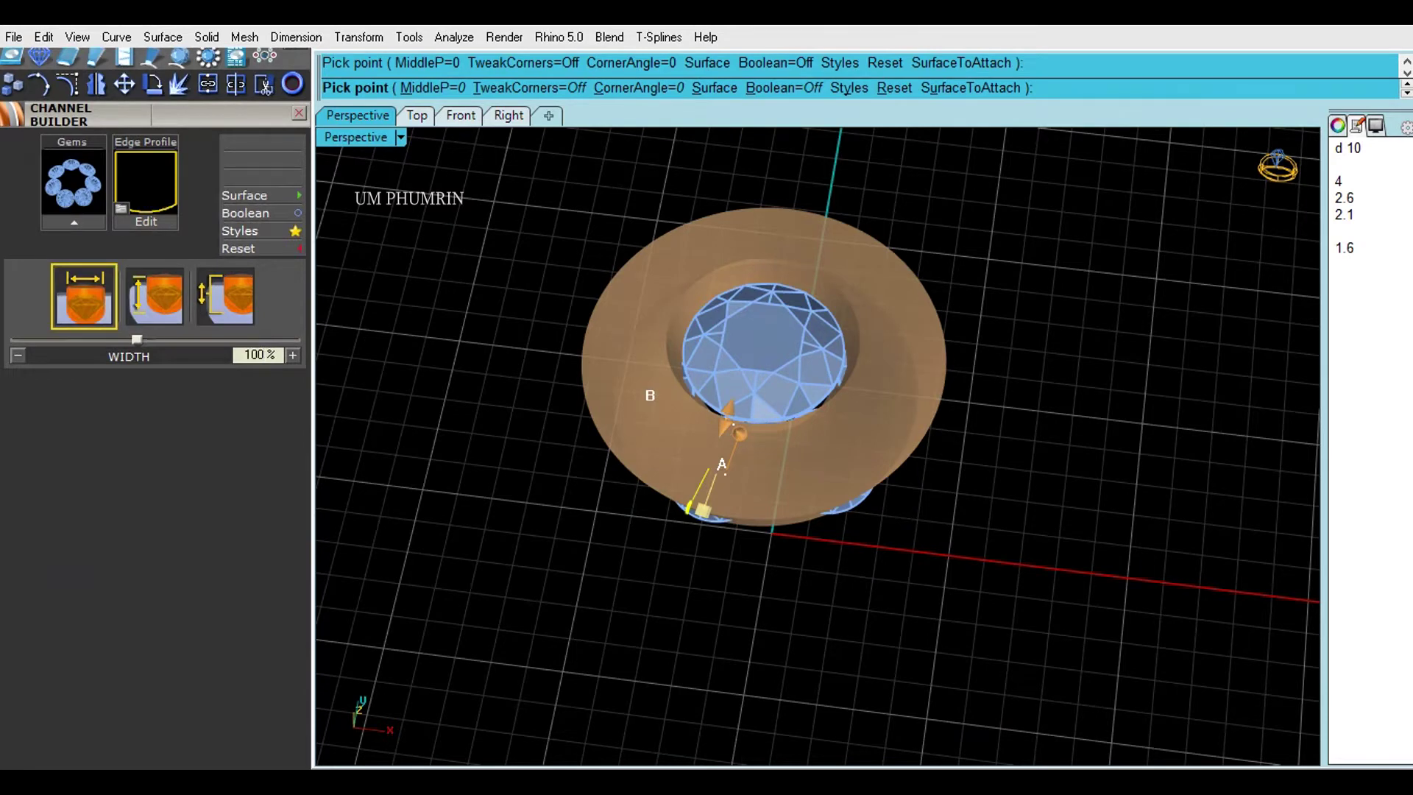
{"action": "left_click", "coordinate": [225, 294]}
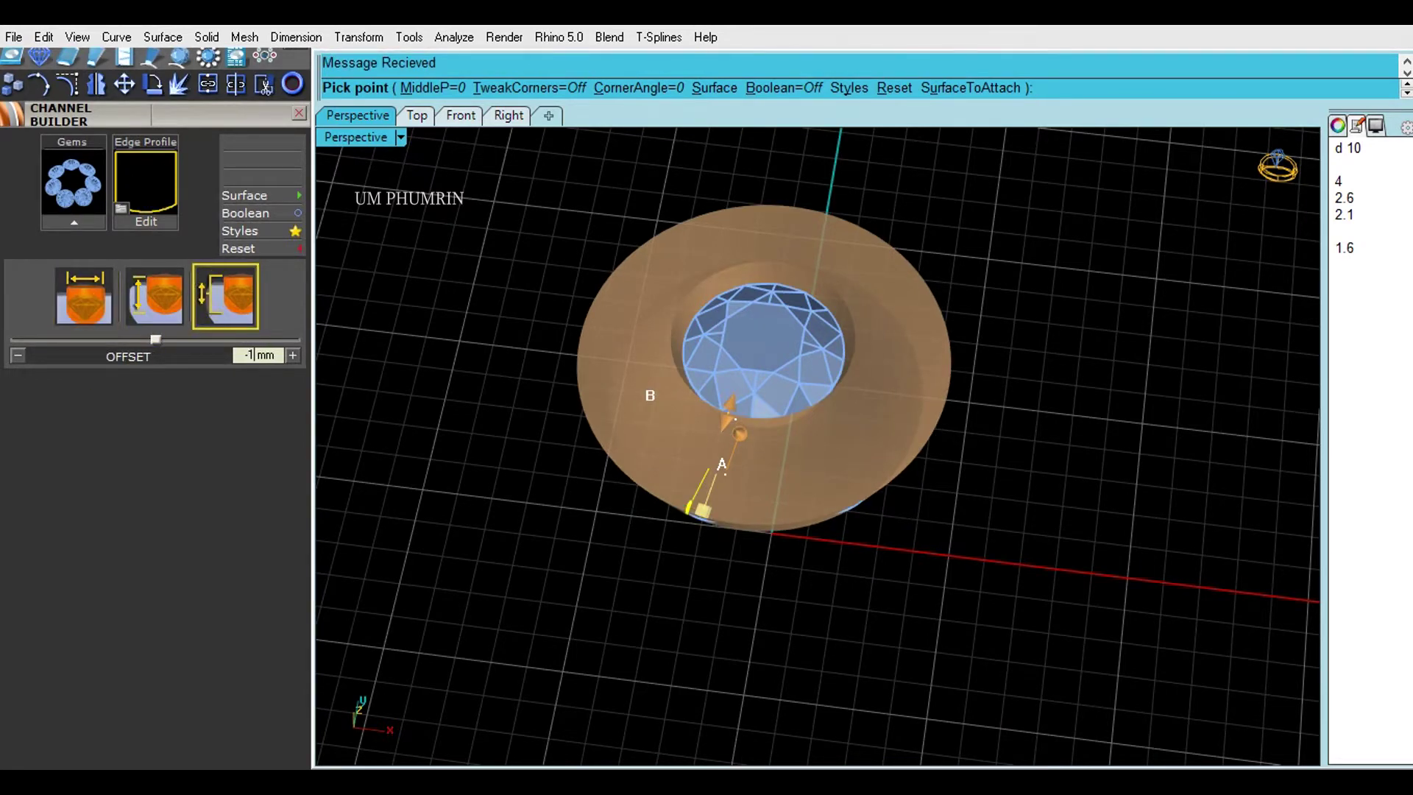
{"action": "left_click", "coordinate": [703, 508]}
{"action": "right_click_drag", "start_coordinate": [893, 451], "coordinate": [780, 401]}
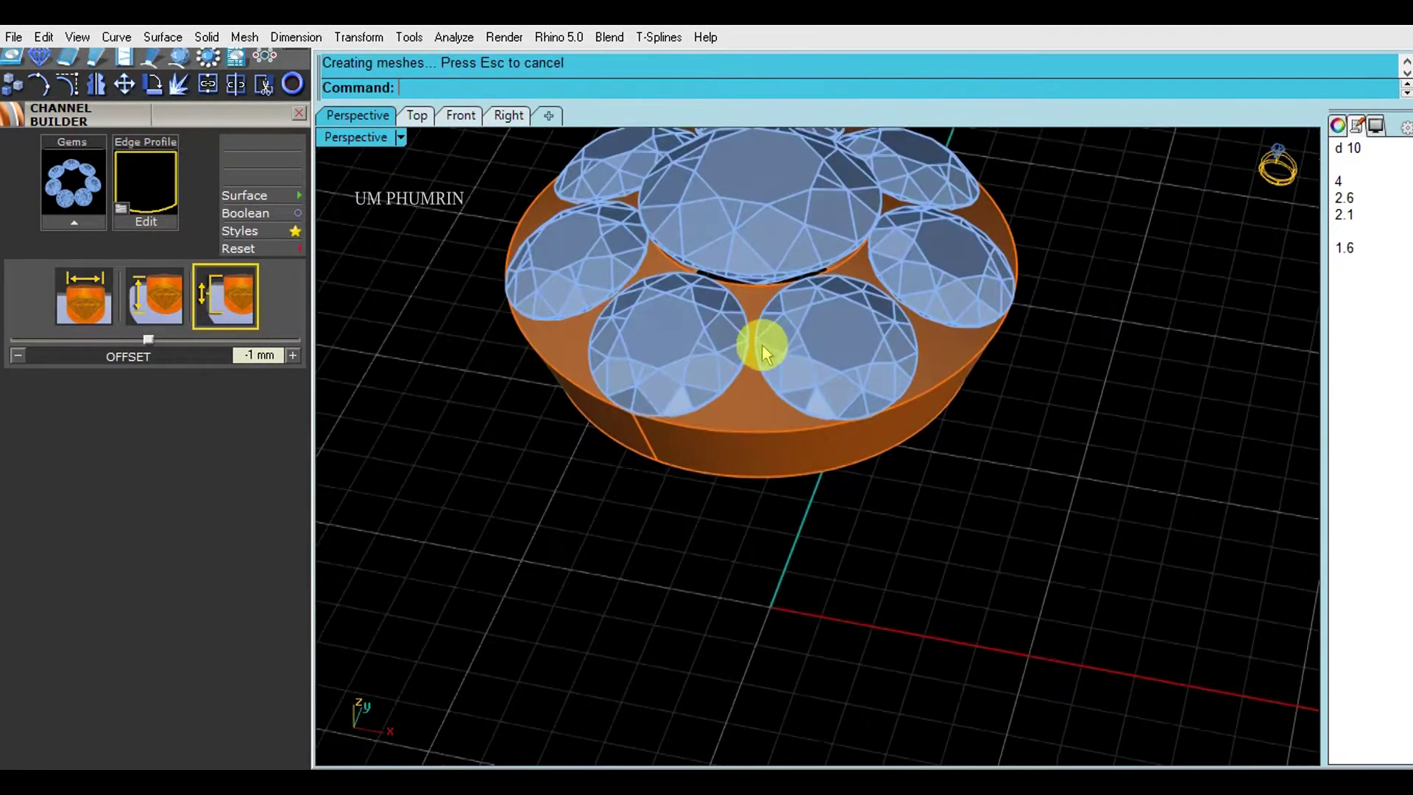
- Extract the channel's bottom surface and view it from the Front
{"action": "type", "text": "E"}
{"action": "left_click", "coordinate": [756, 450]}
{"action": "key", "text": "Return"}
{"action": "mouse_move", "coordinate": [766, 473]}
{"action": "right_mouse_down"}
{"action": "mouse_move", "coordinate": [747, 417]}
{"action": "mouse_move", "coordinate": [500, 140]}
{"action": "right_mouse_up"}
{"action": "left_click", "coordinate": [460, 115]}
- Move the magenta seat surface copy down 1 mm beneath the gems
{"action": "scroll", "coordinate": [736, 265], "scroll_direction": "up", "scroll_amount": 3}
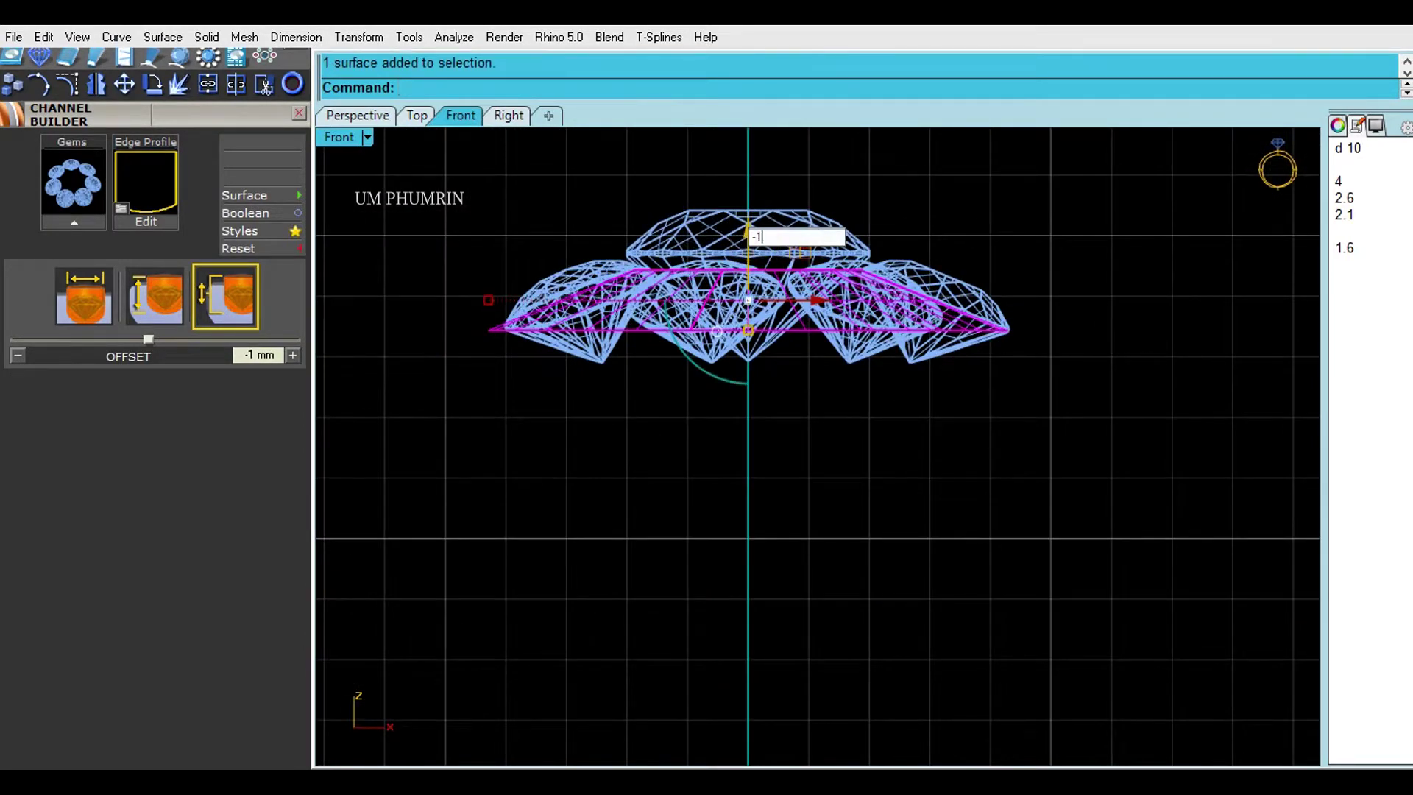
{"action": "key", "text": "Return"}
{"action": "left_click", "coordinate": [774, 298]}
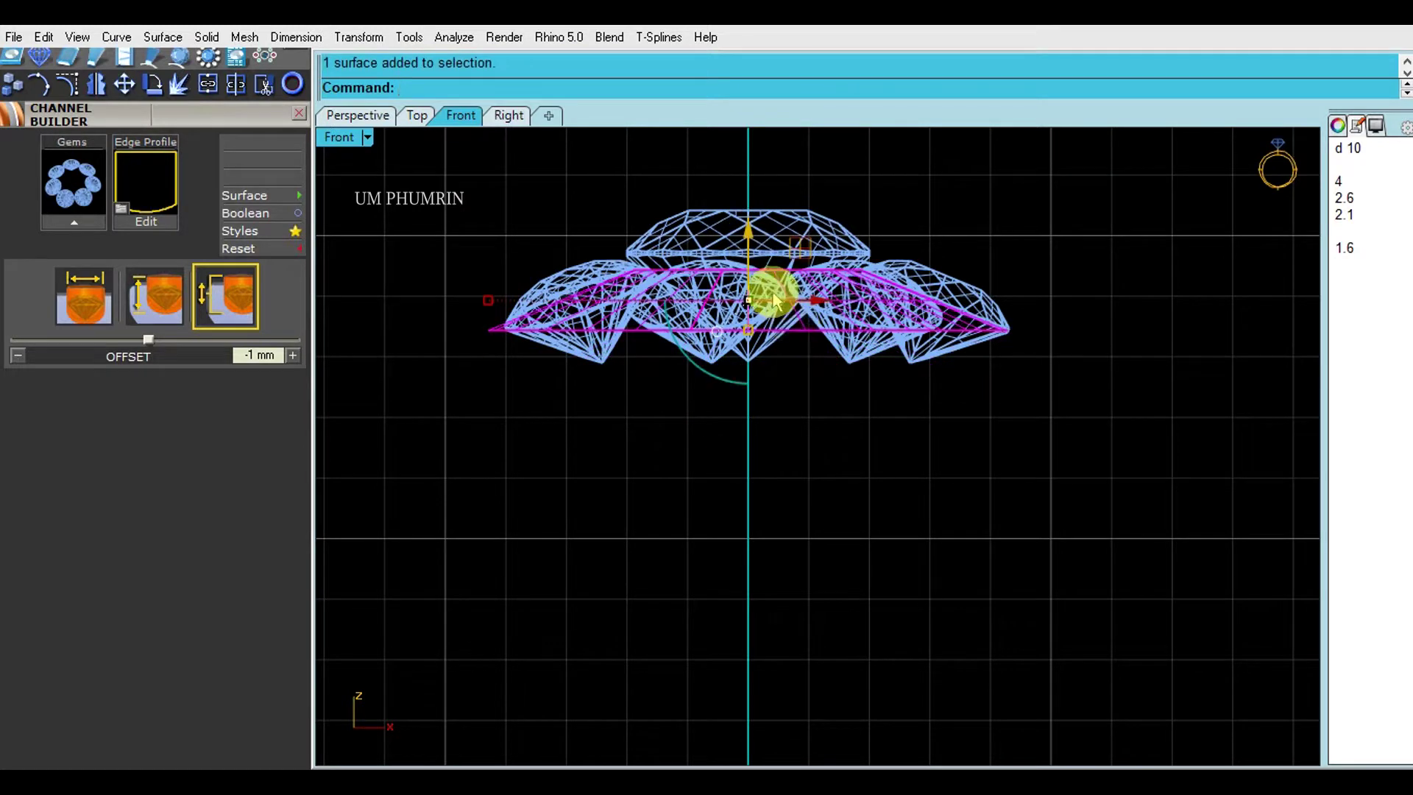
{"action": "type", "text": "1"}
{"action": "key", "text": "Return"}
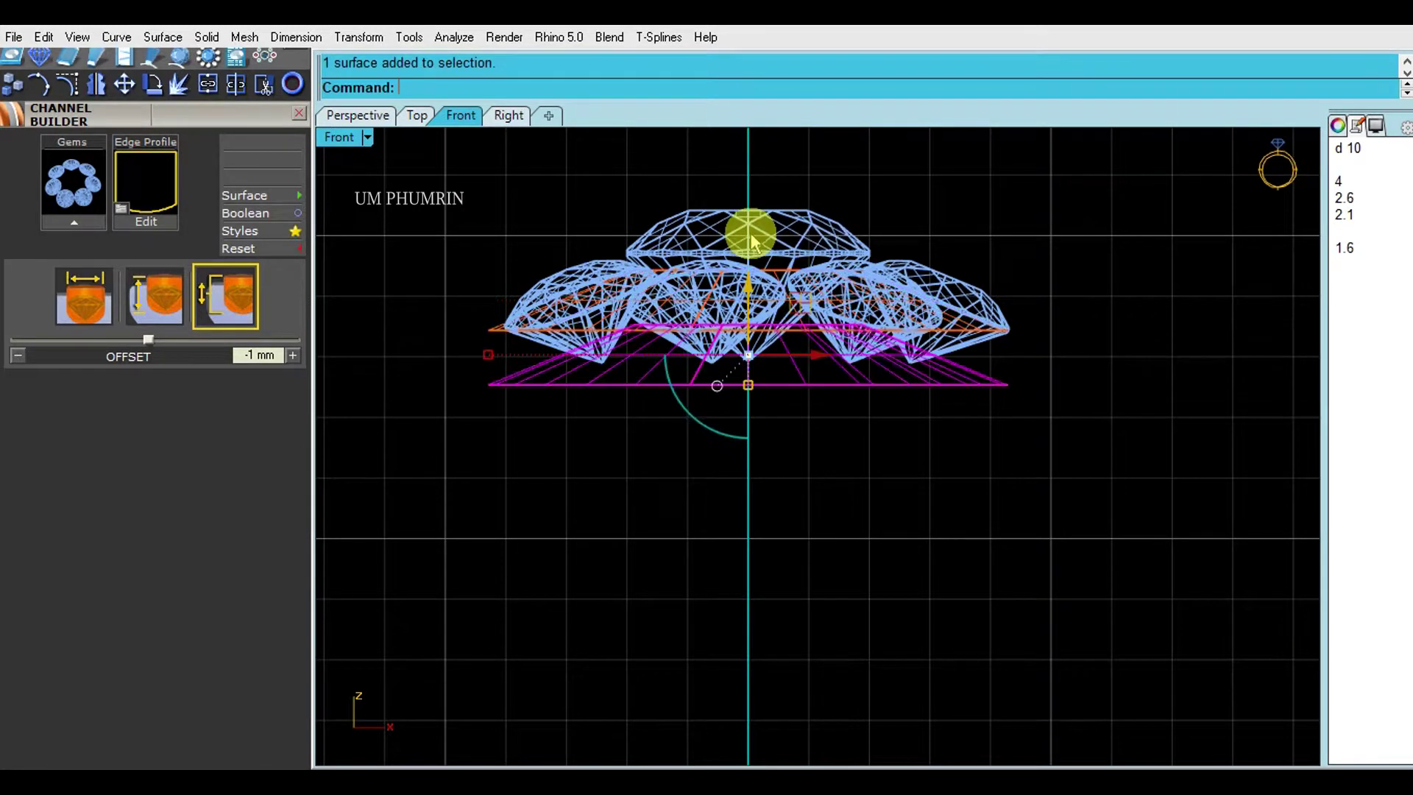
{"action": "left_click", "coordinate": [803, 334]}
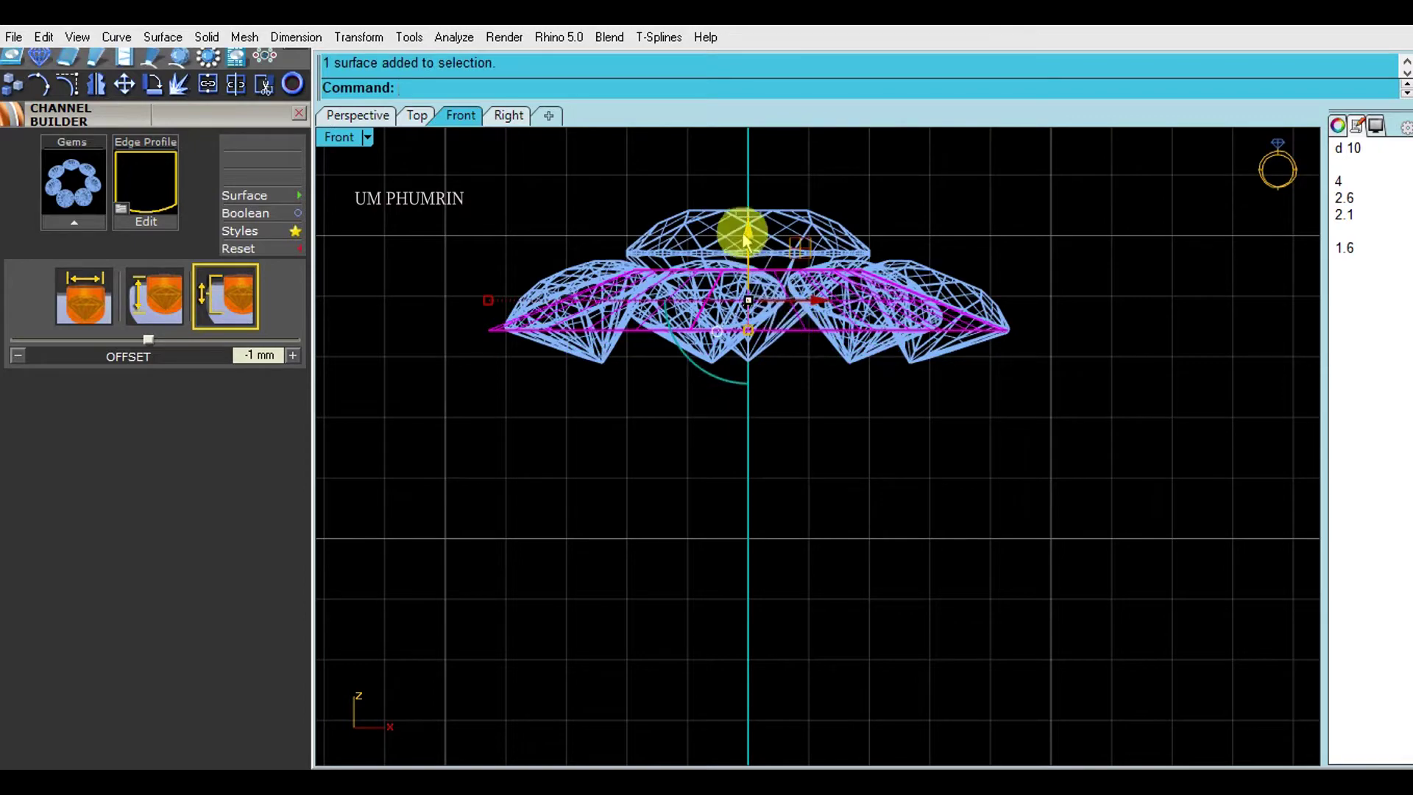
{"action": "type", "text": "1"}
{"action": "key", "text": "Return"}
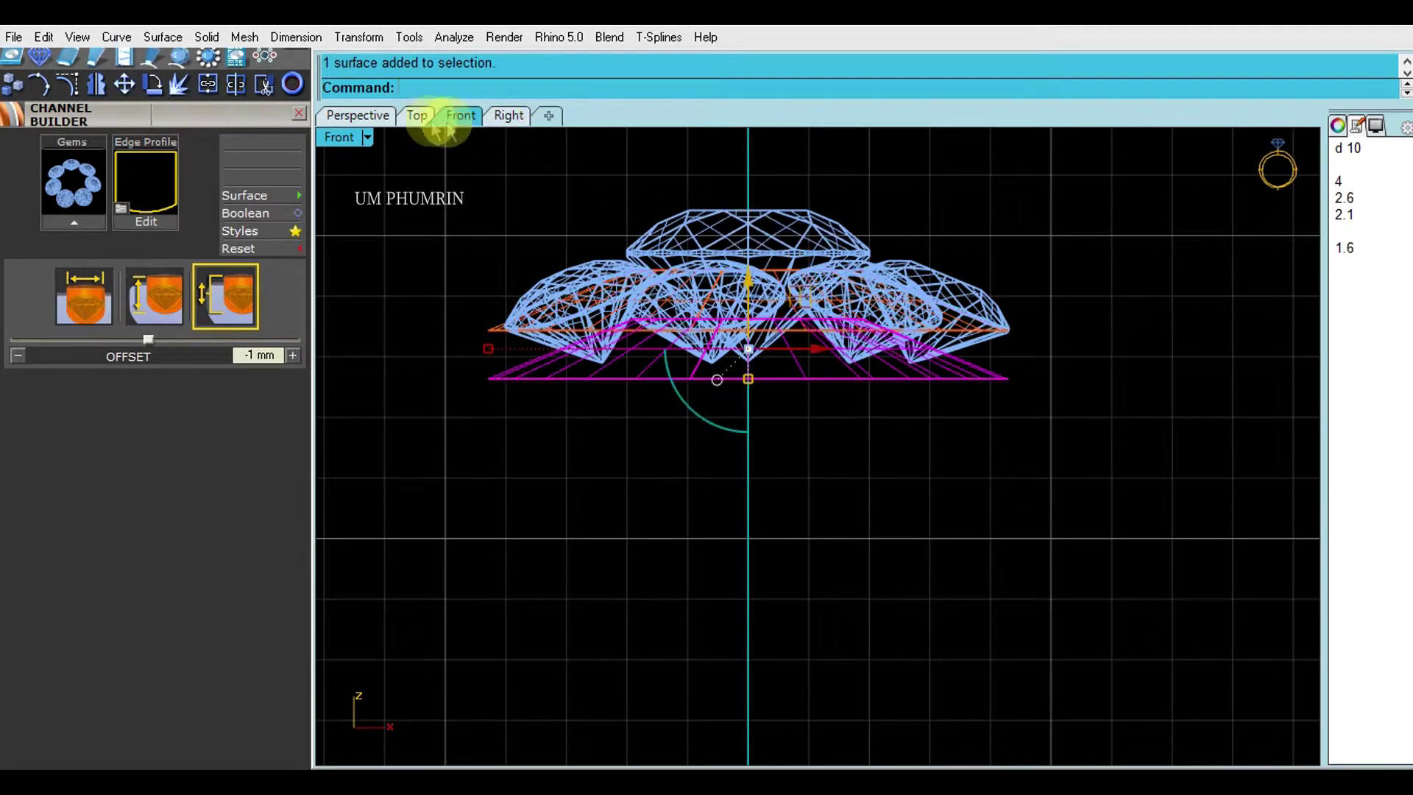
- Check the lowered surface in the Top and Perspective viewports
{"action": "left_click", "coordinate": [417, 115]}
{"action": "scroll", "coordinate": [581, 368], "scroll_direction": "up", "scroll_amount": 5}
{"action": "left_click_drag", "start_coordinate": [567, 399], "coordinate": [576, 401]}
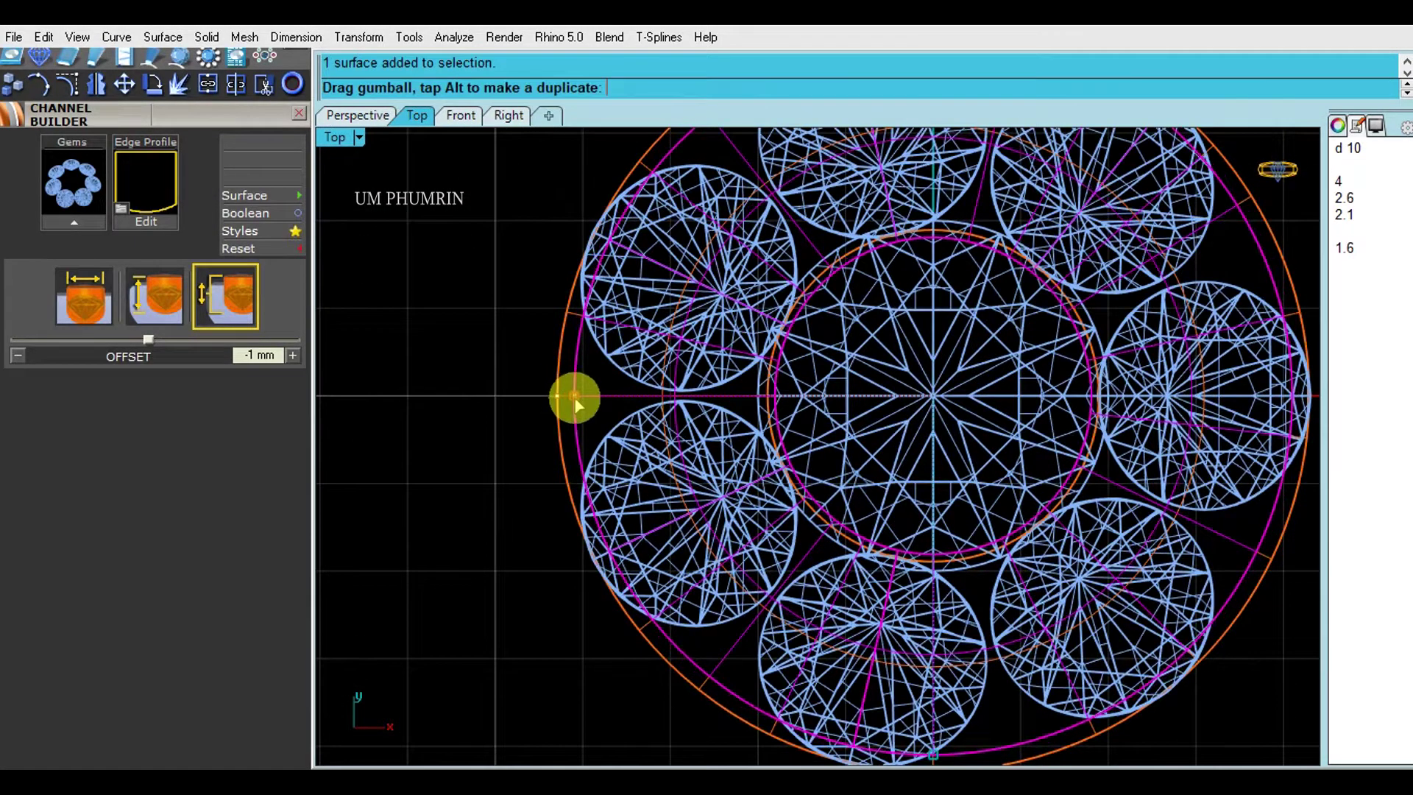
{"action": "left_click", "coordinate": [359, 116]}
{"action": "left_click_drag", "start_coordinate": [202, 139], "coordinate": [189, 394]}
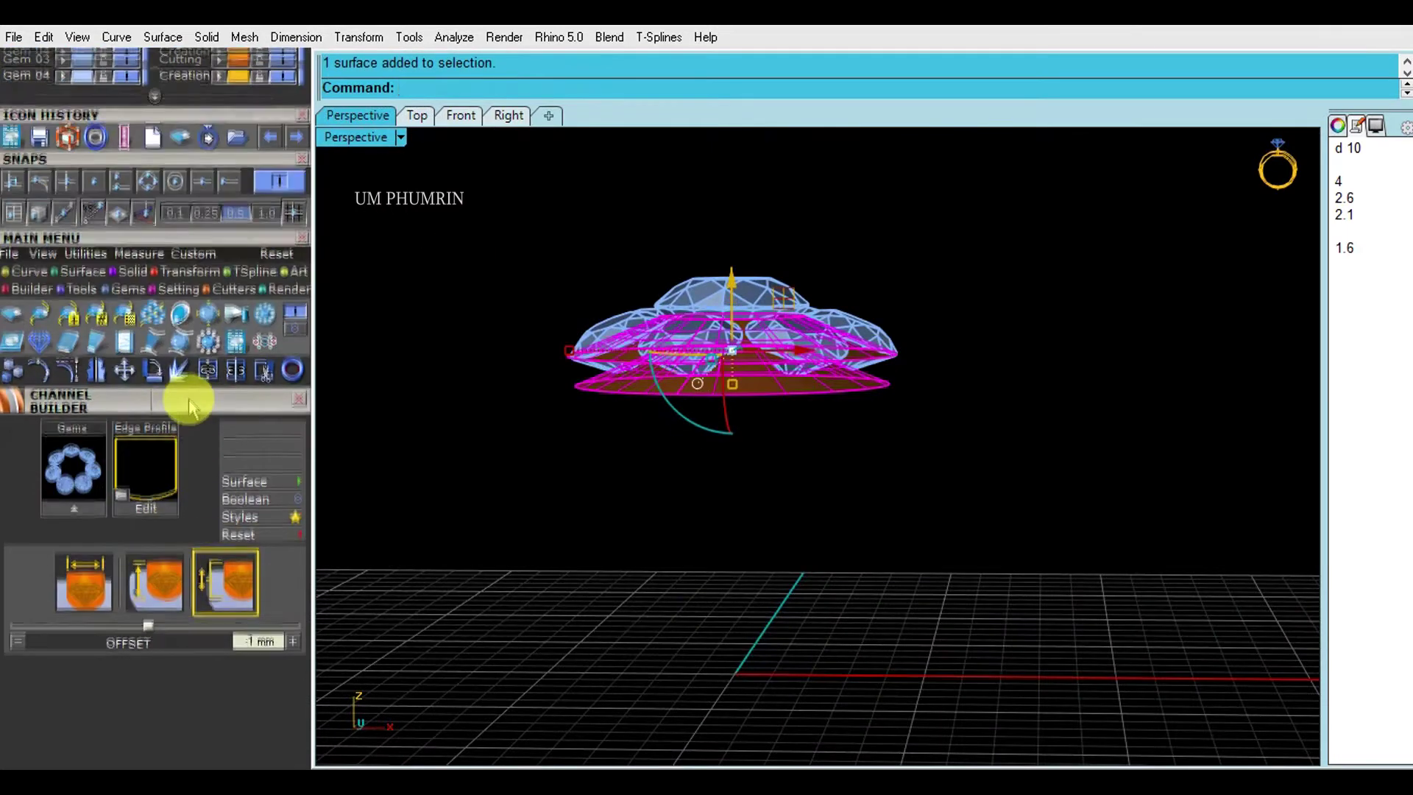
- Hide the gems, duplicate the surface border curves and loft them into a band
{"action": "left_click_drag", "start_coordinate": [173, 116], "coordinate": [184, 339]}
{"action": "left_click", "coordinate": [189, 152]}
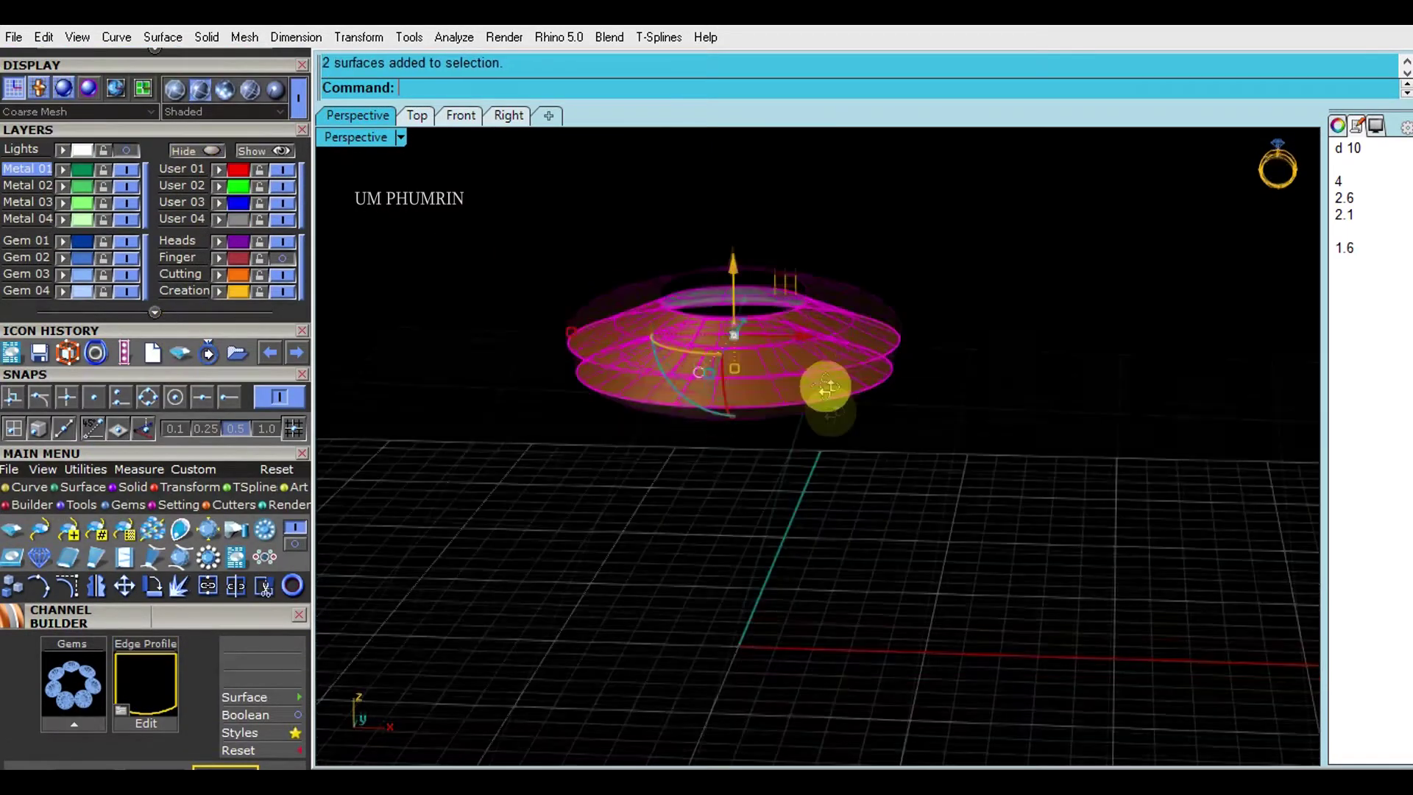
{"action": "right_click_drag", "start_coordinate": [819, 378], "coordinate": [899, 433]}
{"action": "right_click_drag", "start_coordinate": [929, 347], "coordinate": [933, 356]}
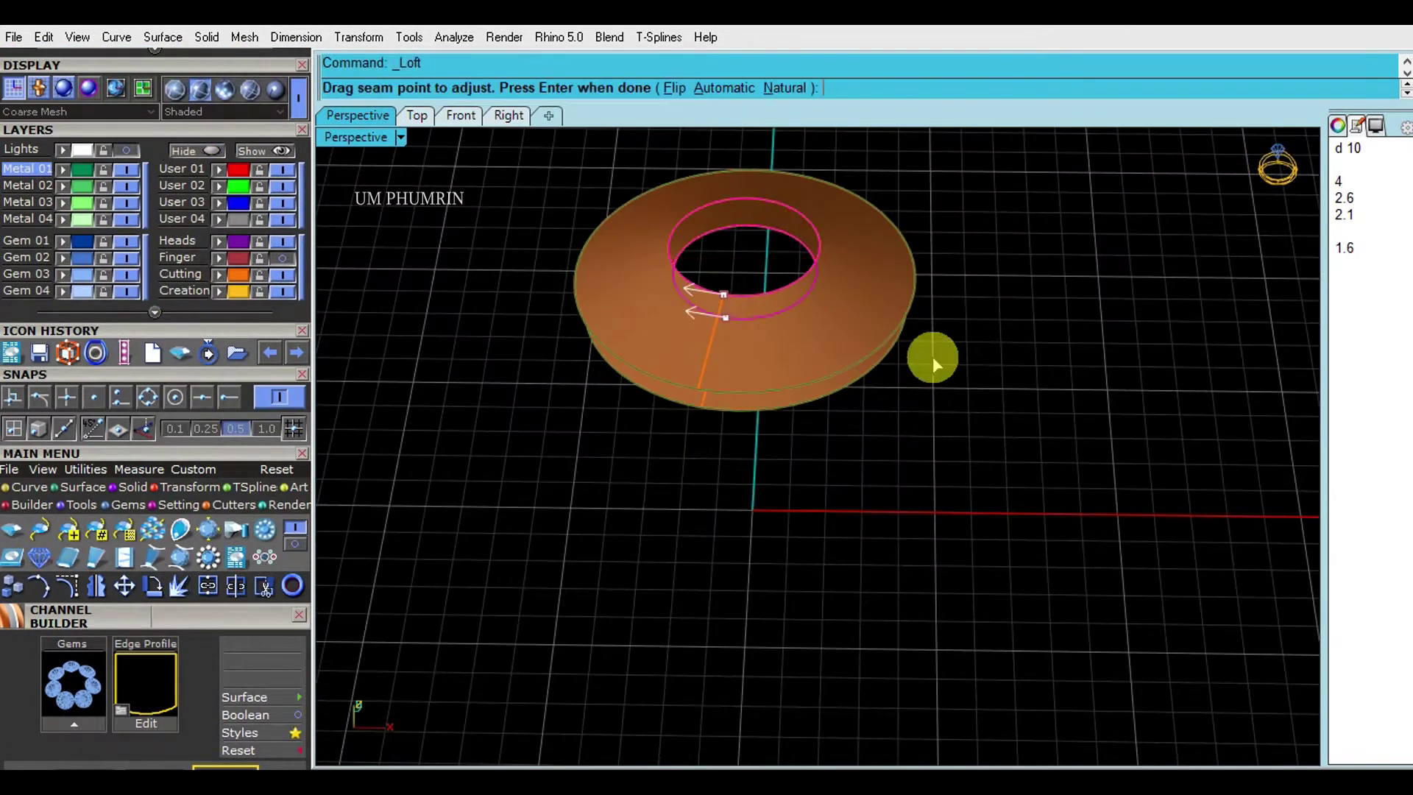
{"action": "key", "text": "Return"}
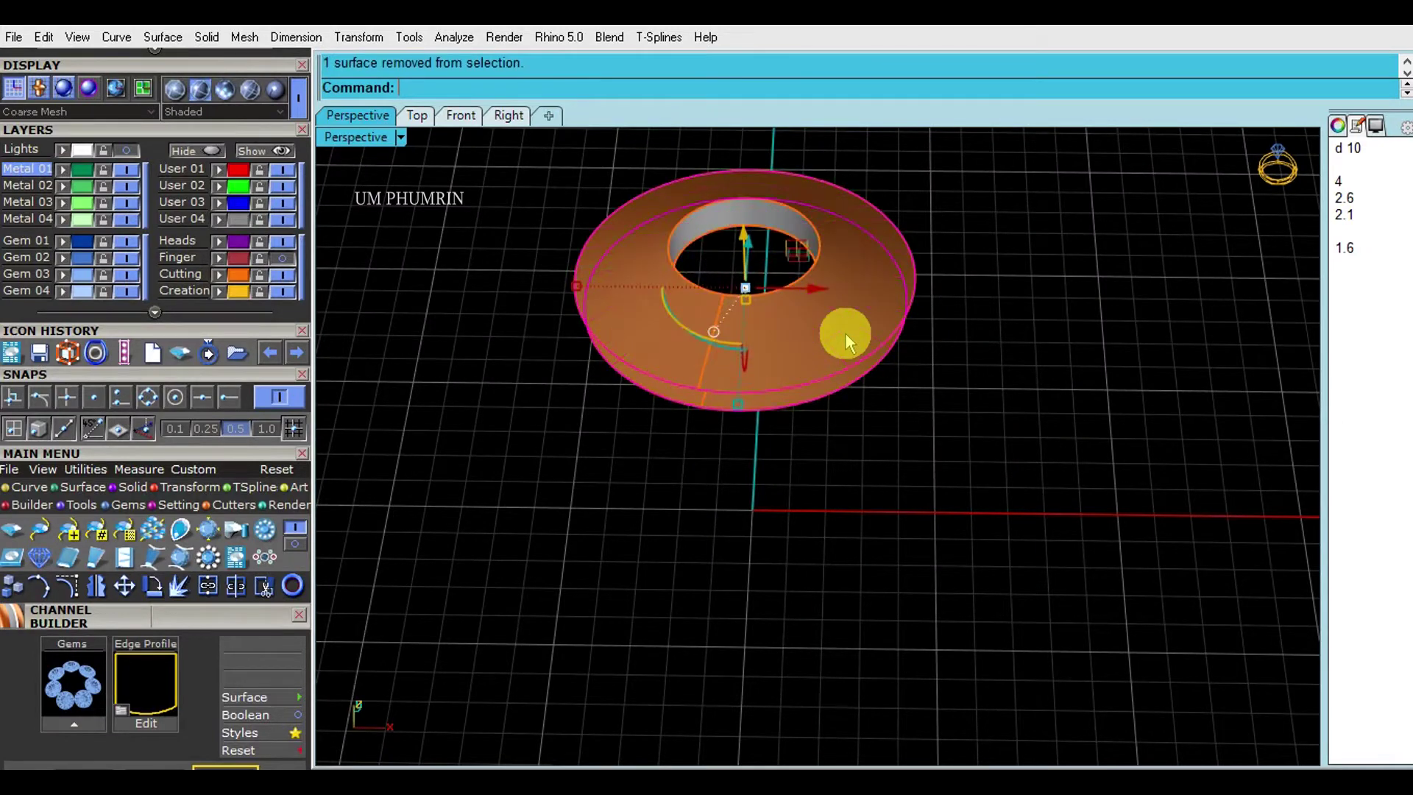
{"action": "right_click", "coordinate": [846, 341]}
{"action": "key", "text": "Return"}
- Join the lofted surfaces into one closed base solid and show the gems again
{"action": "right_click", "coordinate": [817, 309]}
{"action": "left_click", "coordinate": [1356, 125]}
{"action": "key", "text": "Escape"}
{"action": "left_click", "coordinate": [265, 150]}
{"action": "left_click", "coordinate": [804, 378]}
{"action": "mouse_move", "coordinate": [804, 379]}
{"action": "right_mouse_down"}
{"action": "mouse_move", "coordinate": [820, 307]}
{"action": "mouse_move", "coordinate": [926, 258]}
{"action": "right_mouse_up"}
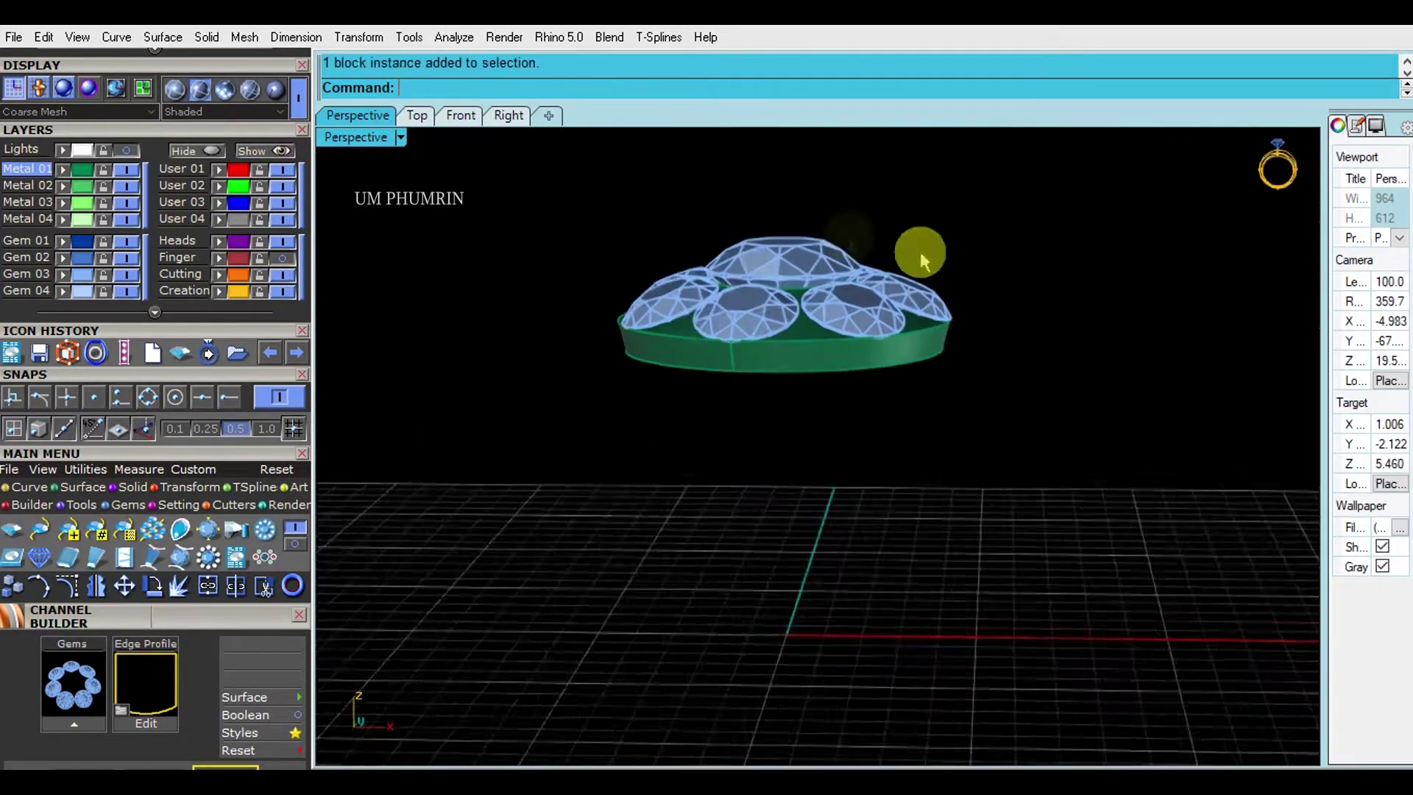
- In Top view, open the Gem Reporter to confirm eight diamonds, then the gem library
{"action": "left_click", "coordinate": [417, 116]}
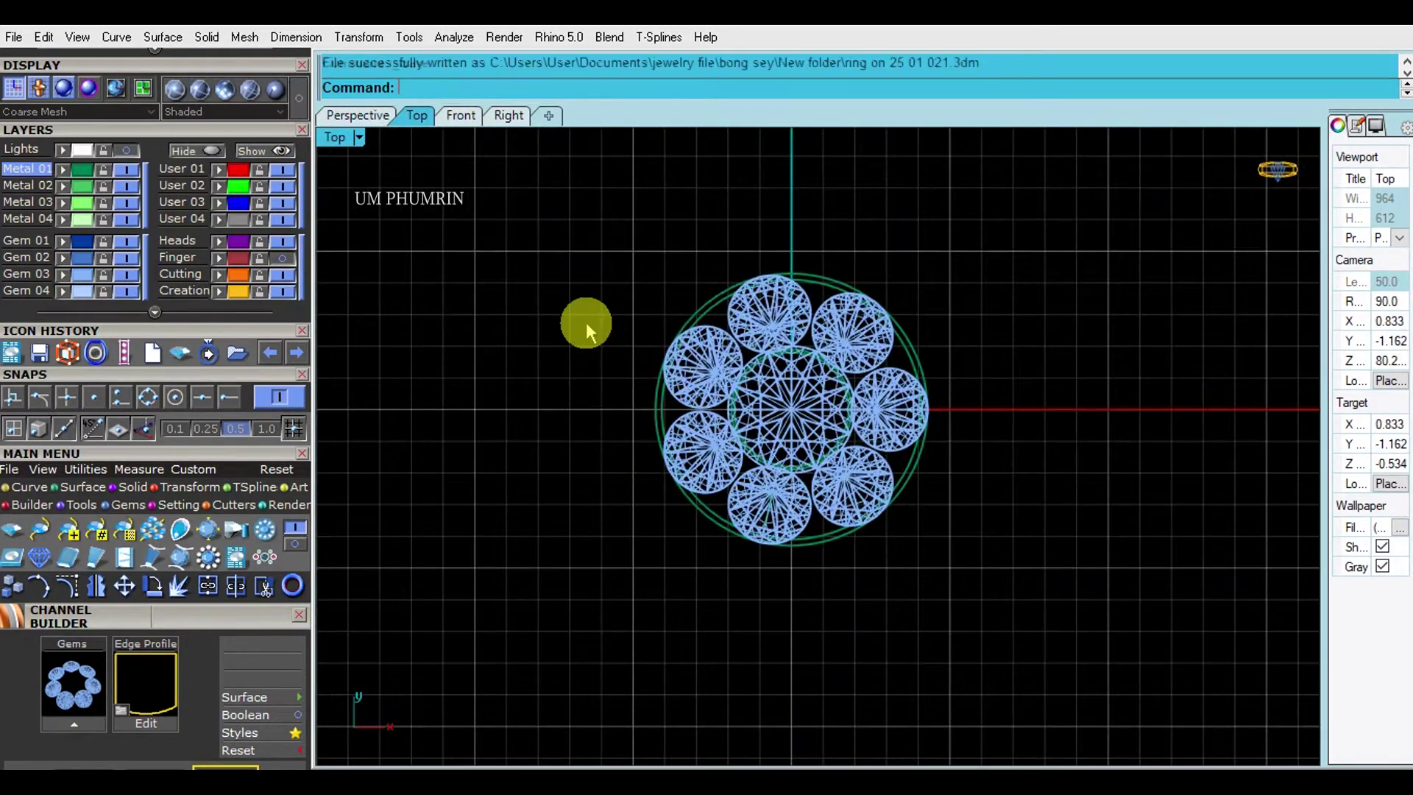
{"action": "right_click_drag", "start_coordinate": [629, 352], "coordinate": [581, 344]}
{"action": "left_click", "coordinate": [236, 557]}
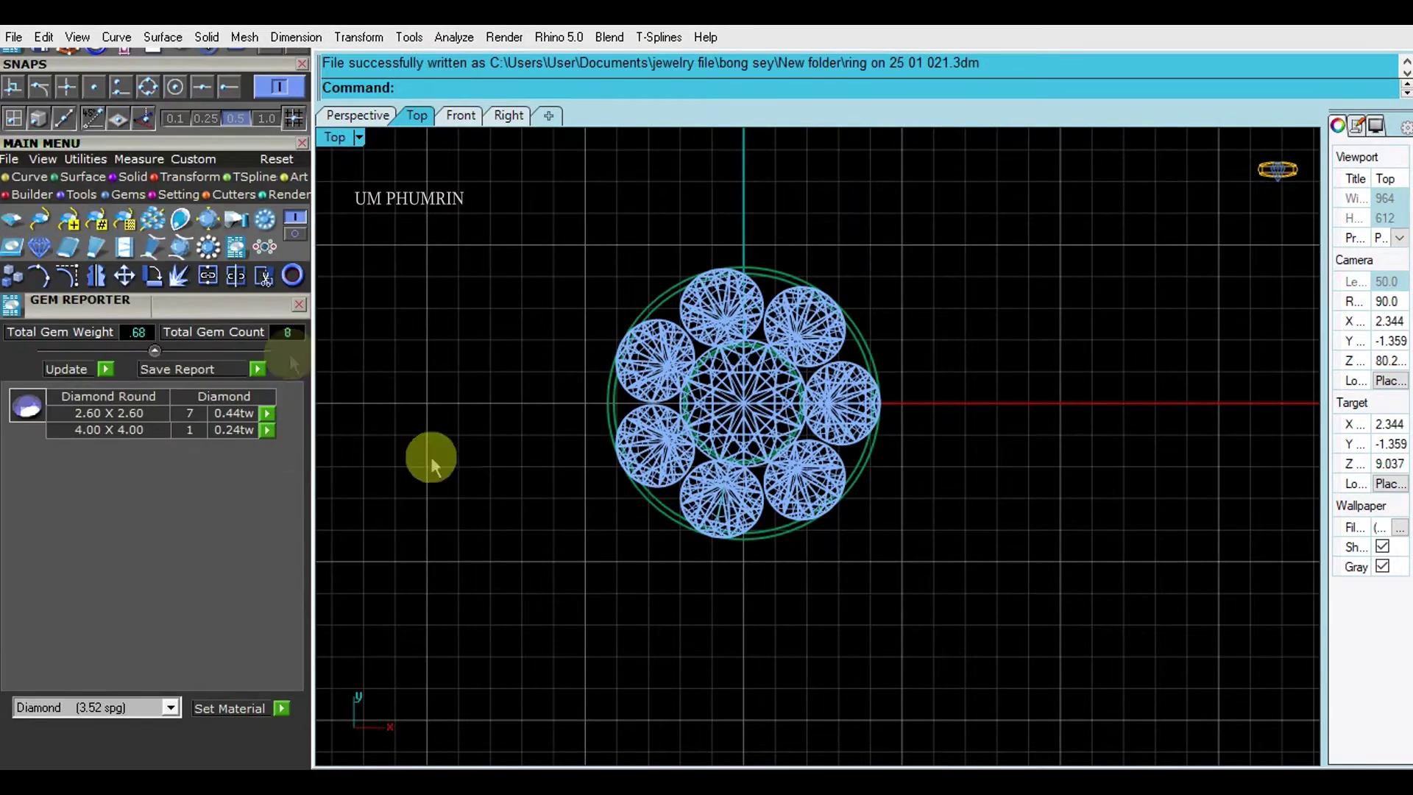
{"action": "right_click_drag", "start_coordinate": [505, 378], "coordinate": [529, 396]}
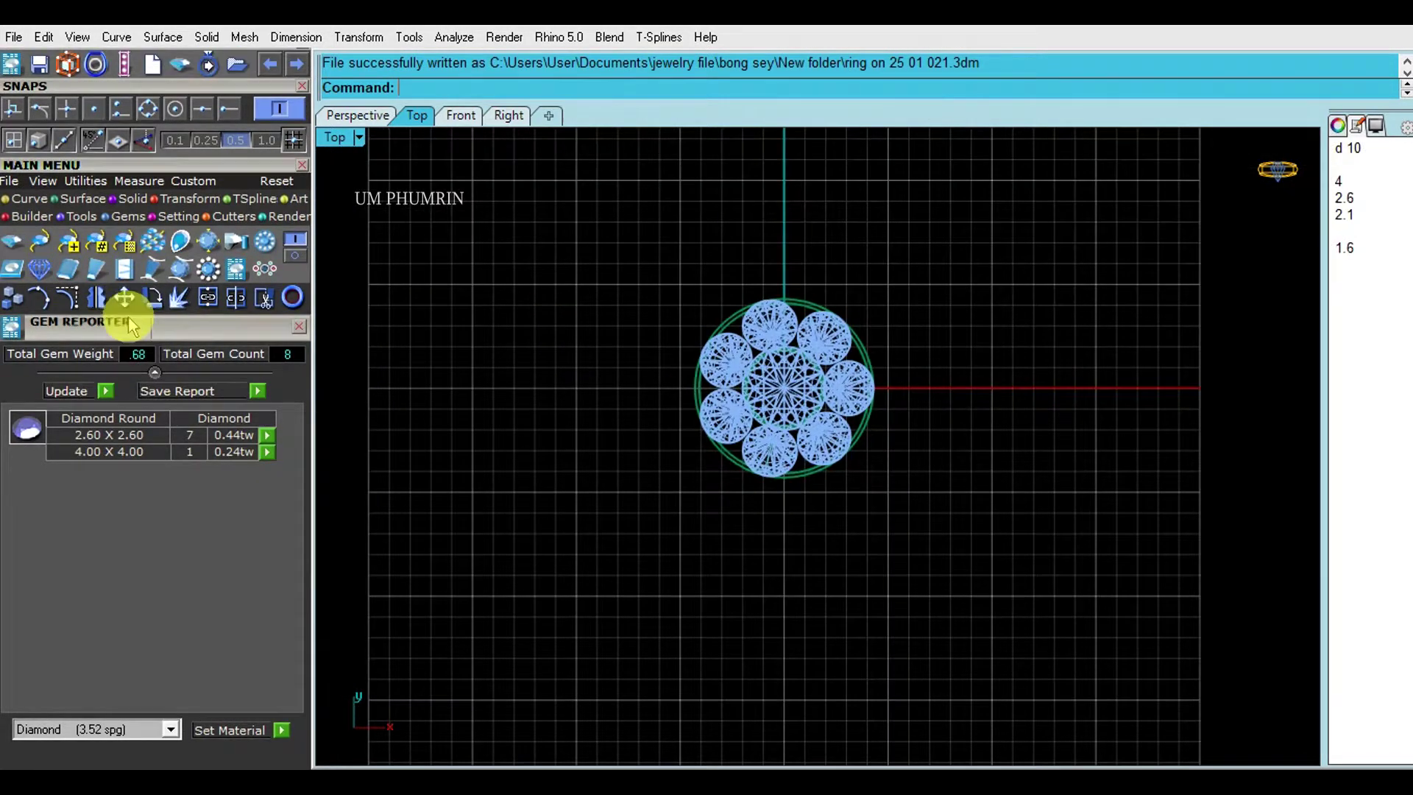
{"action": "left_click", "coordinate": [101, 303]}
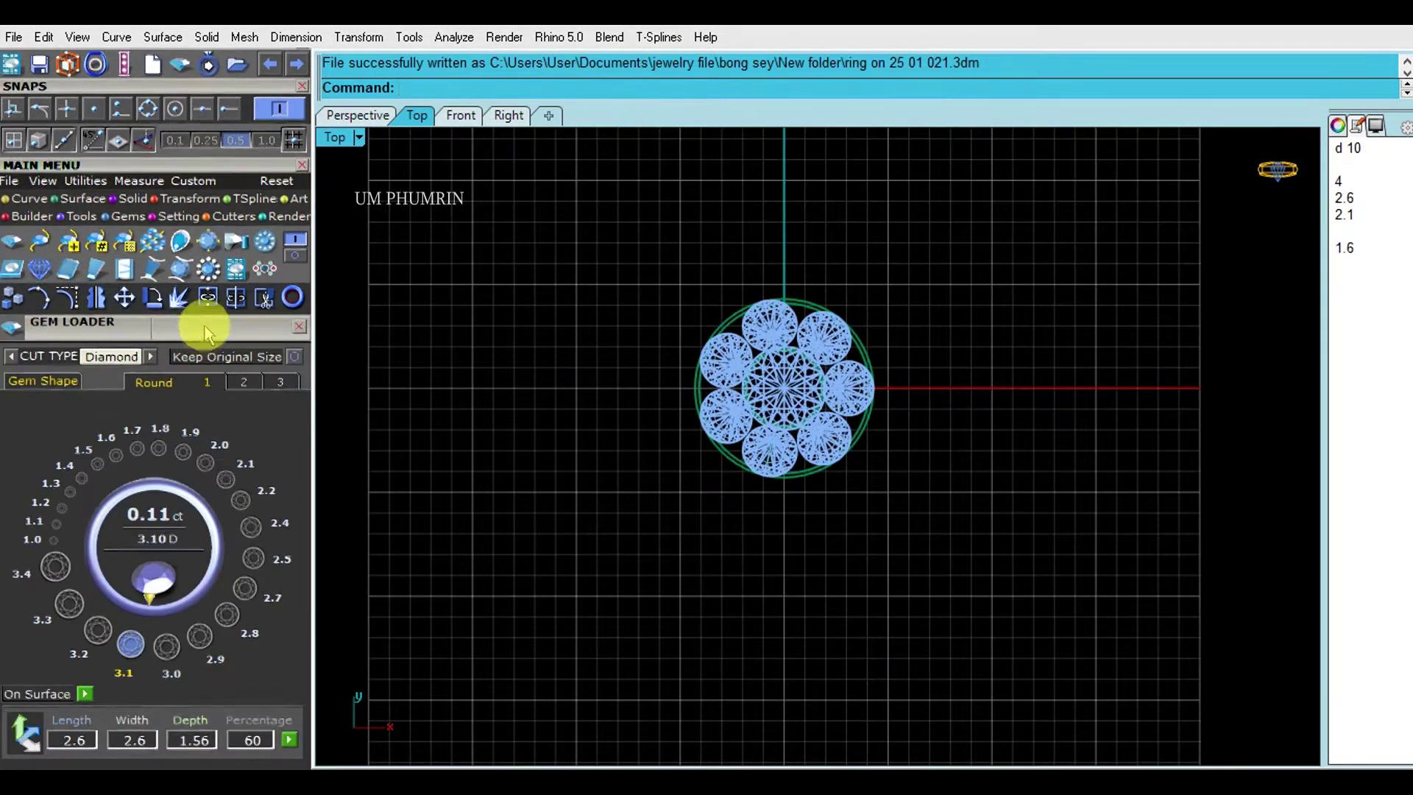
- Load a 2.2 mm round diamond from Gem Loader and slide it against the halo's right side
{"action": "scroll", "coordinate": [207, 332], "scroll_direction": "down", "scroll_amount": 3}
{"action": "left_click", "coordinate": [240, 339]}
{"action": "left_click_drag", "start_coordinate": [757, 379], "coordinate": [956, 382]}
{"action": "right_click_drag", "start_coordinate": [957, 382], "coordinate": [848, 394]}
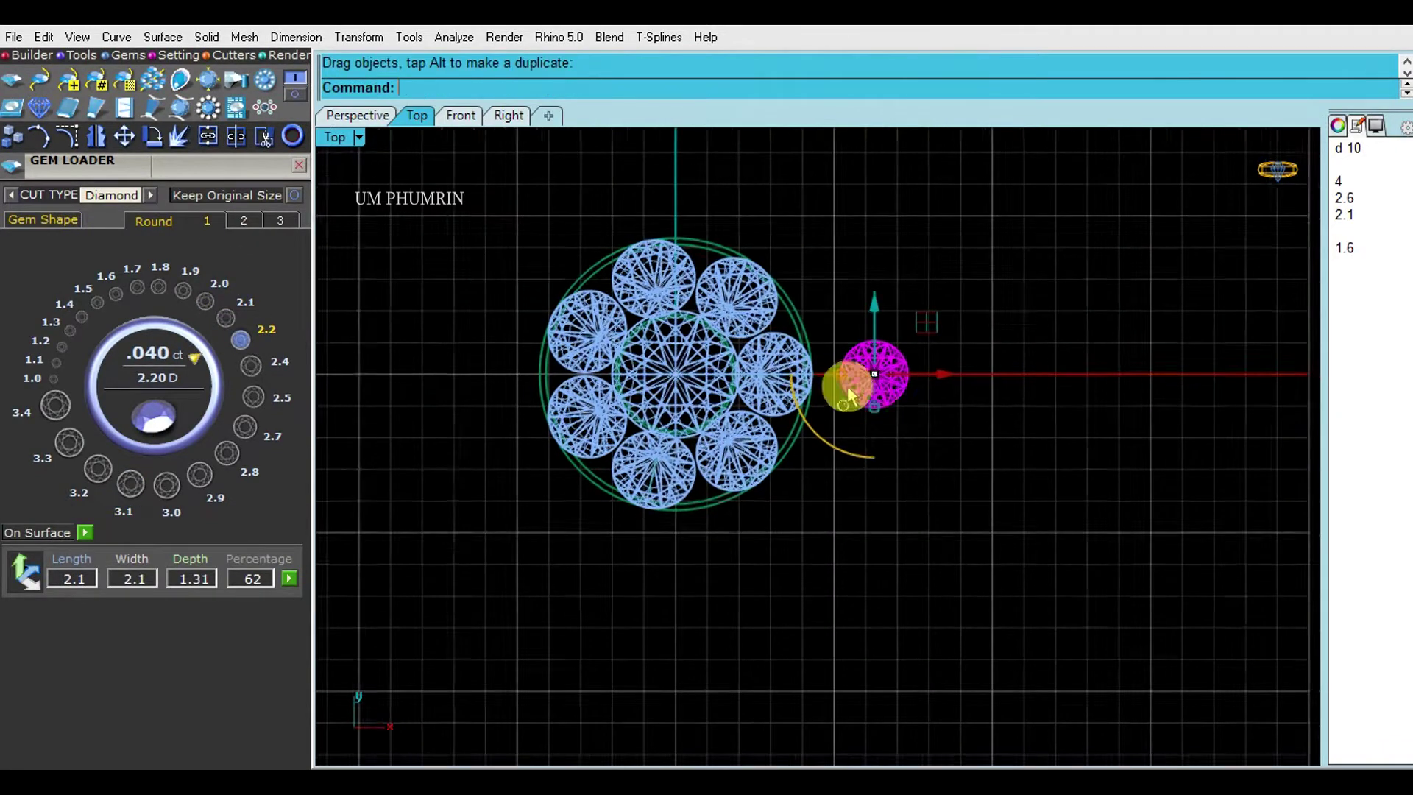
{"action": "scroll", "coordinate": [848, 394], "scroll_direction": "up", "scroll_amount": 3}
{"action": "left_click_drag", "start_coordinate": [961, 369], "coordinate": [880, 379]}
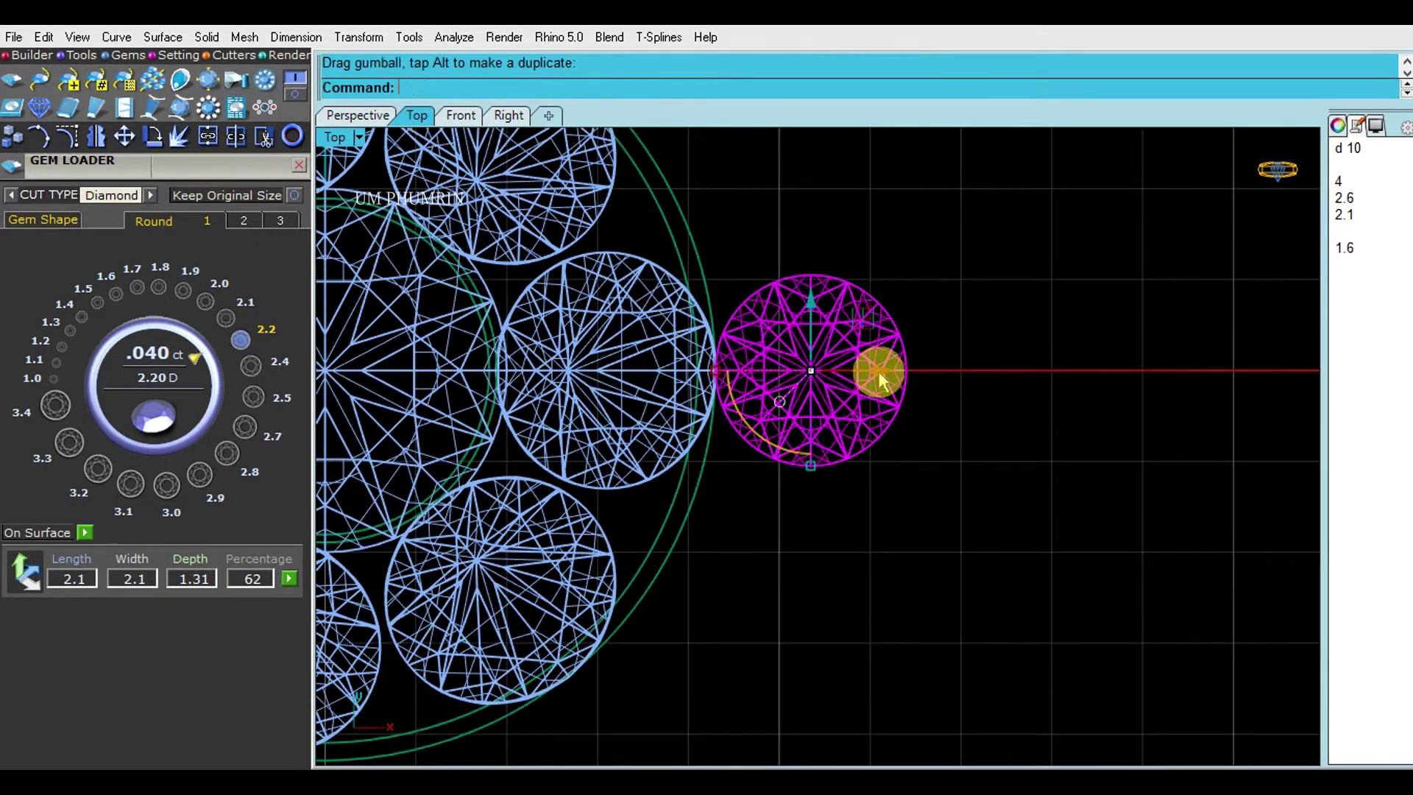
- In Front view, raise the new diamond to the halo cluster's level
{"action": "scroll", "coordinate": [940, 370], "scroll_direction": "down", "scroll_amount": 3}
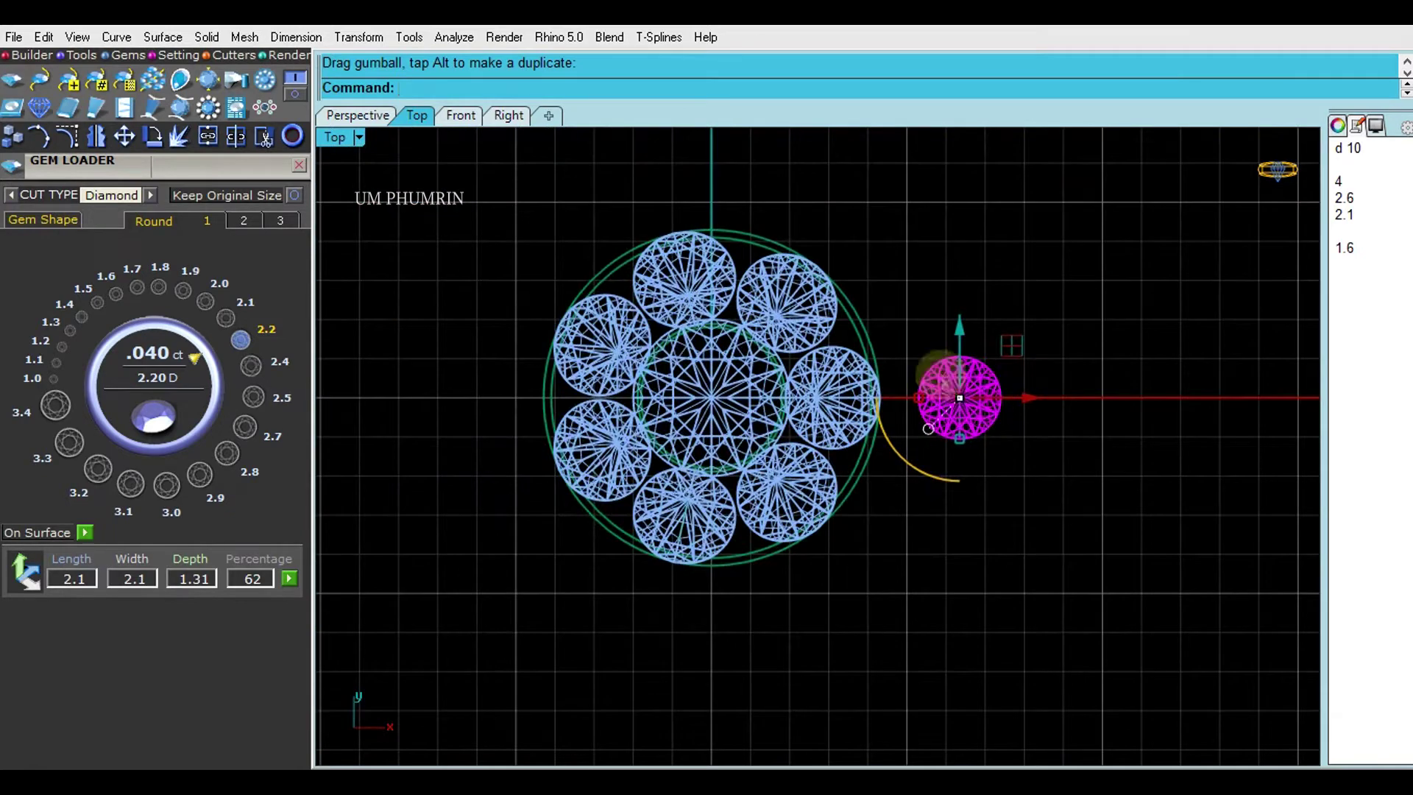
{"action": "key", "text": "ctrl+F2"}
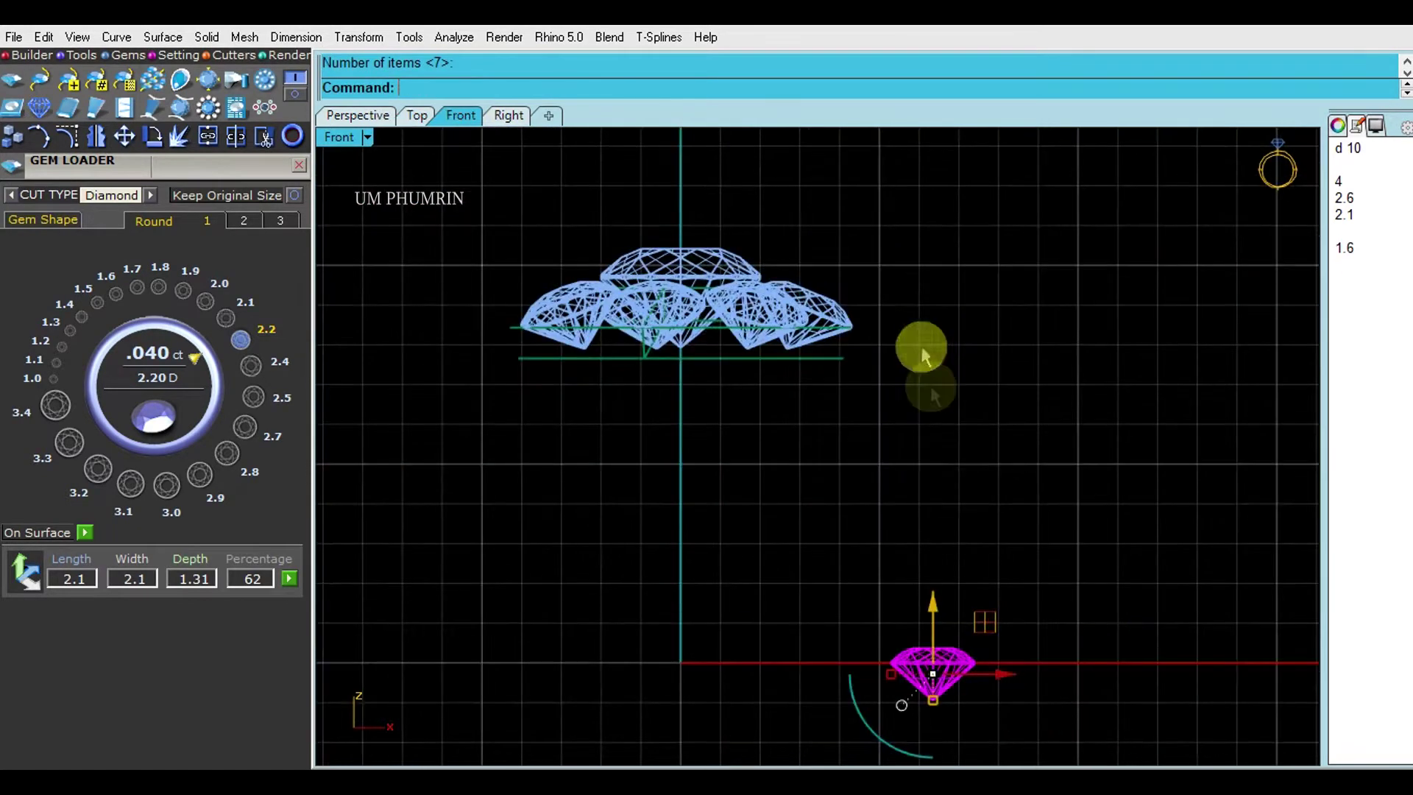
{"action": "left_click_drag", "start_coordinate": [935, 513], "coordinate": [993, 295]}
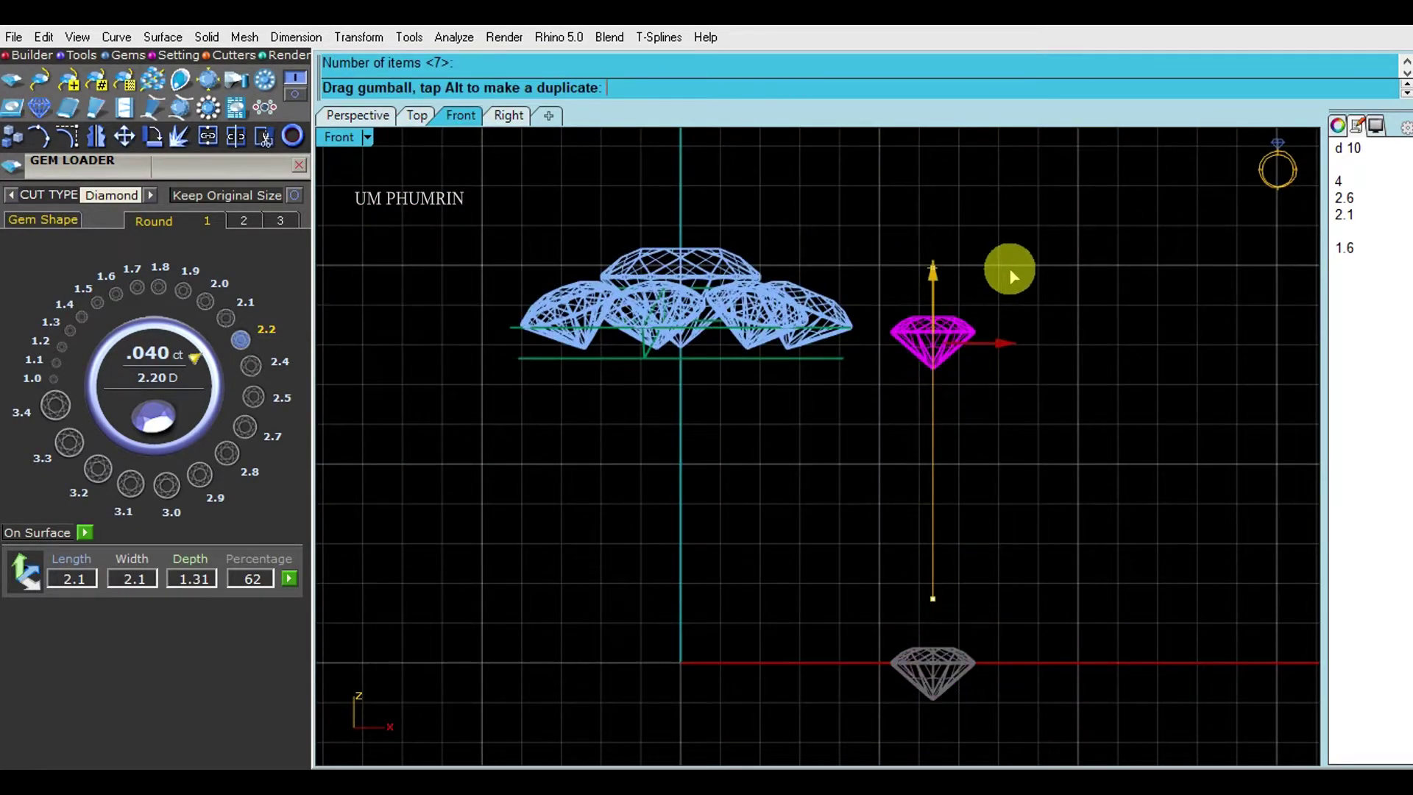
{"action": "scroll", "coordinate": [883, 318], "scroll_direction": "up", "scroll_amount": 4}
{"action": "scroll", "coordinate": [883, 317], "scroll_direction": "up", "scroll_amount": 2}
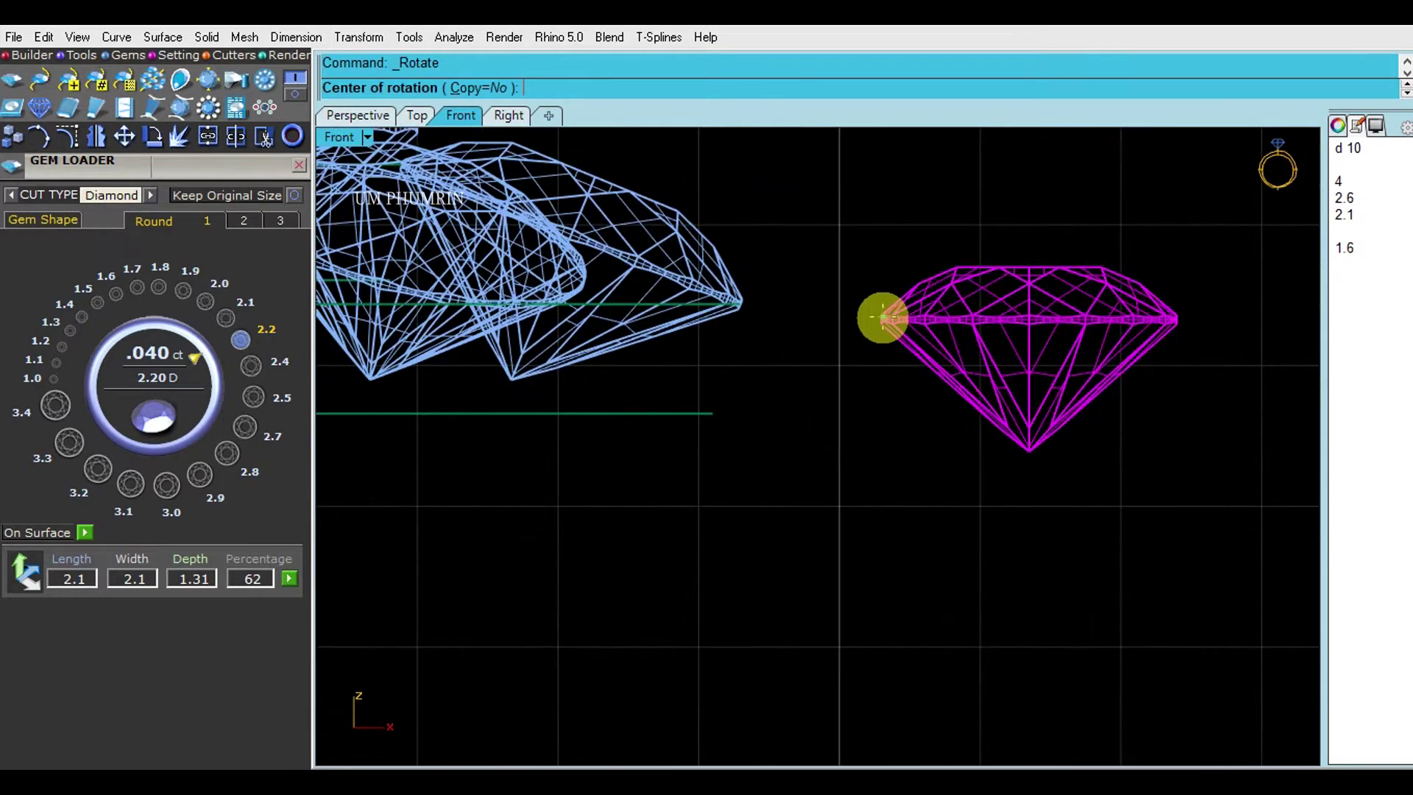
- Rotate the diamond about its tip to tilt it outward
{"action": "left_click", "coordinate": [883, 318]}
{"action": "left_click", "coordinate": [1221, 324]}
{"action": "scroll", "coordinate": [1127, 340], "scroll_direction": "down", "scroll_amount": 2}
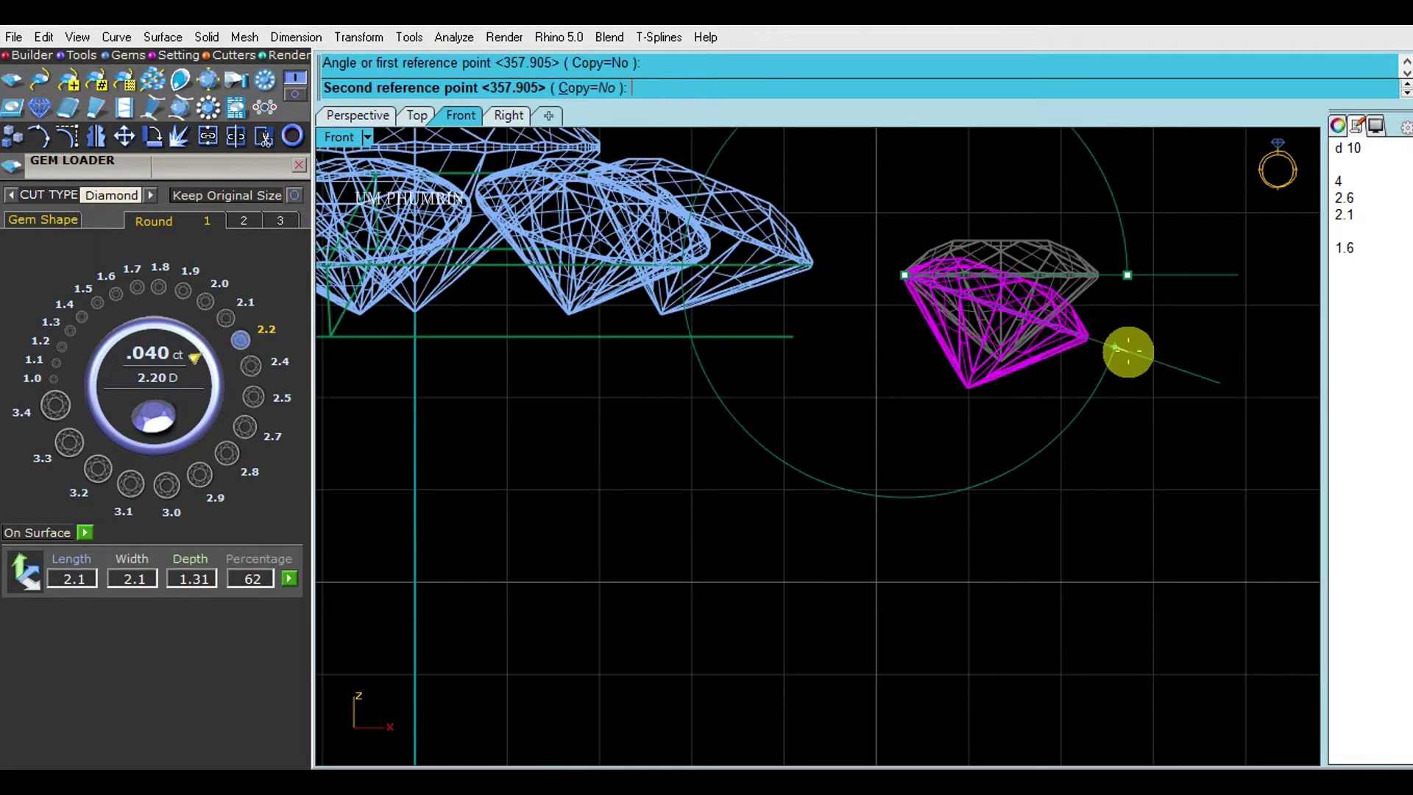
{"action": "left_click", "coordinate": [1128, 351]}
{"action": "scroll", "coordinate": [1104, 339], "scroll_direction": "down", "scroll_amount": 4}
{"action": "scroll", "coordinate": [933, 295], "scroll_direction": "up", "scroll_amount": 2}
- Refine the diamond's tilt and move it left toward the halo
{"action": "left_click", "coordinate": [975, 289]}
{"action": "left_click", "coordinate": [1166, 355]}
{"action": "scroll", "coordinate": [1096, 316], "scroll_direction": "up", "scroll_amount": 2}
{"action": "left_click_drag", "start_coordinate": [1096, 316], "coordinate": [966, 312]}
- Align the gumball to the construction plane and lower the diamond by 0.5 mm
{"action": "left_click", "coordinate": [876, 275]}
{"action": "left_click", "coordinate": [1134, 383]}
{"action": "left_click", "coordinate": [904, 349]}
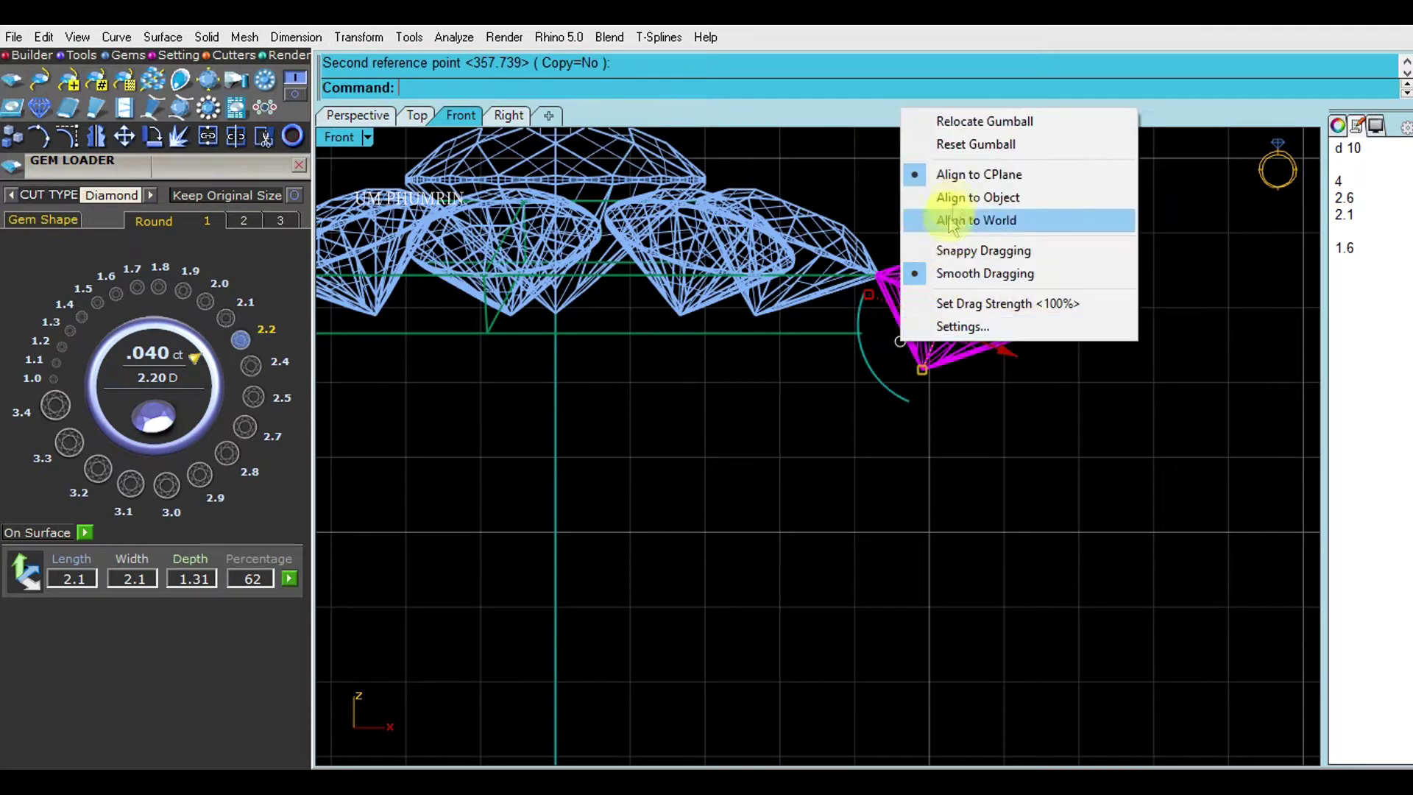
{"action": "left_click", "coordinate": [978, 196]}
{"action": "left_click", "coordinate": [906, 317]}
{"action": "left_click", "coordinate": [978, 154]}
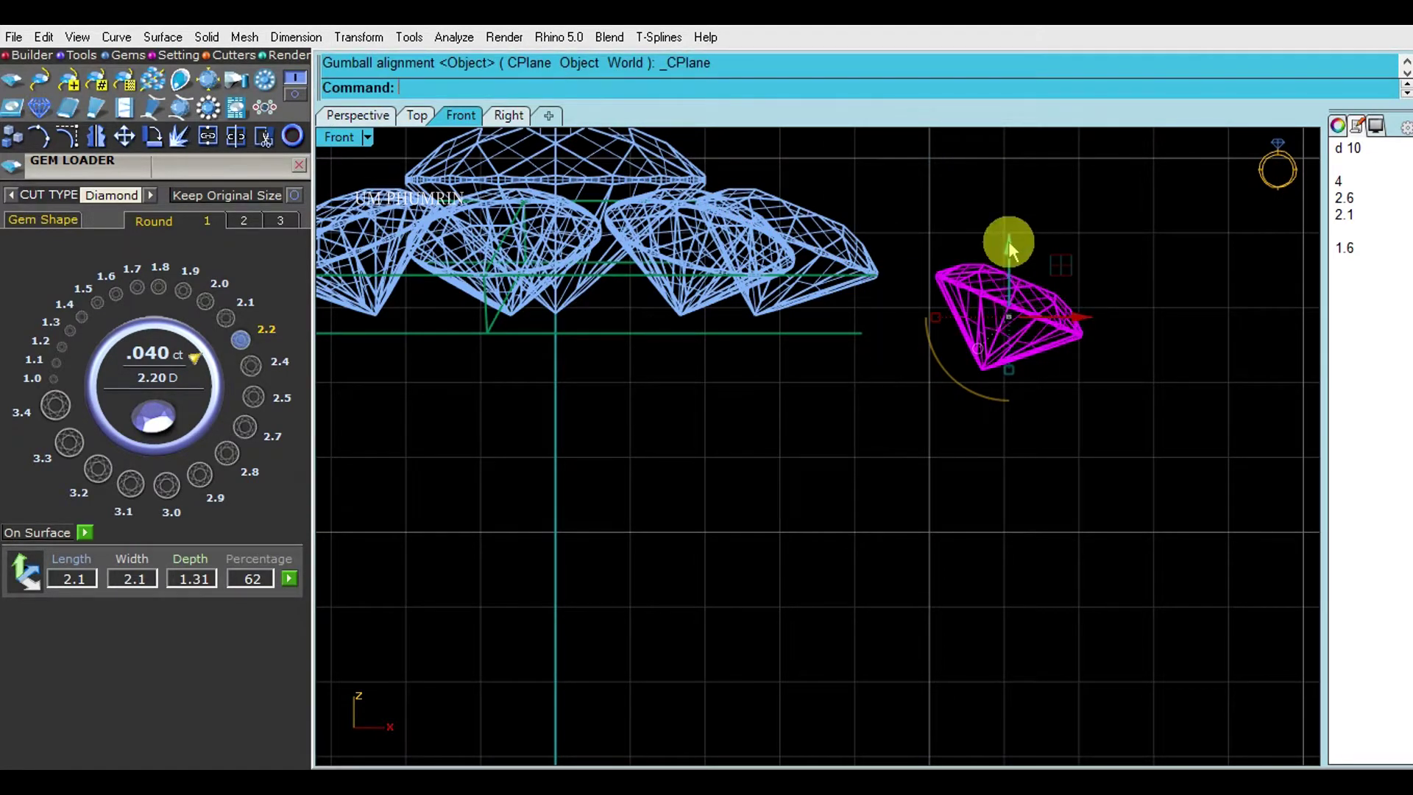
{"action": "type", "text": ".5"}
{"action": "key", "text": "Return"}
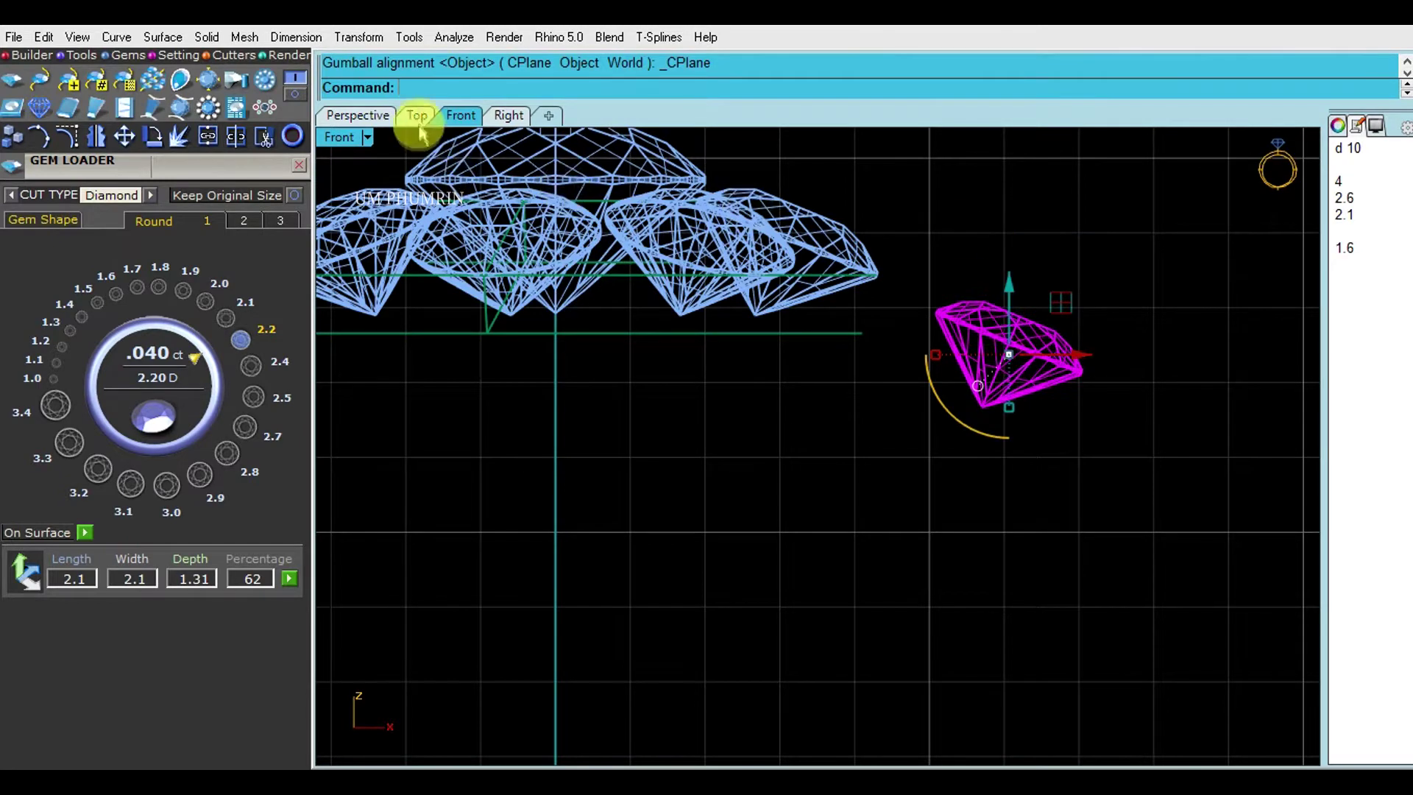
{"action": "left_click", "coordinate": [417, 116]}
- Polar-array the 2.2 mm diamond into 17 copies over 360° around the halo
{"action": "type", "text": "2"}
{"action": "key", "text": "Return"}
{"action": "key", "text": "Escape"}
{"action": "right_click", "coordinate": [883, 320]}
{"action": "key", "text": "Return"}
{"action": "key", "text": "Escape"}
{"action": "right_click", "coordinate": [883, 320]}
{"action": "type", "text": "6"}
{"action": "key", "text": "Return"}
{"action": "key", "text": "Return"}
{"action": "key", "text": "Escape"}
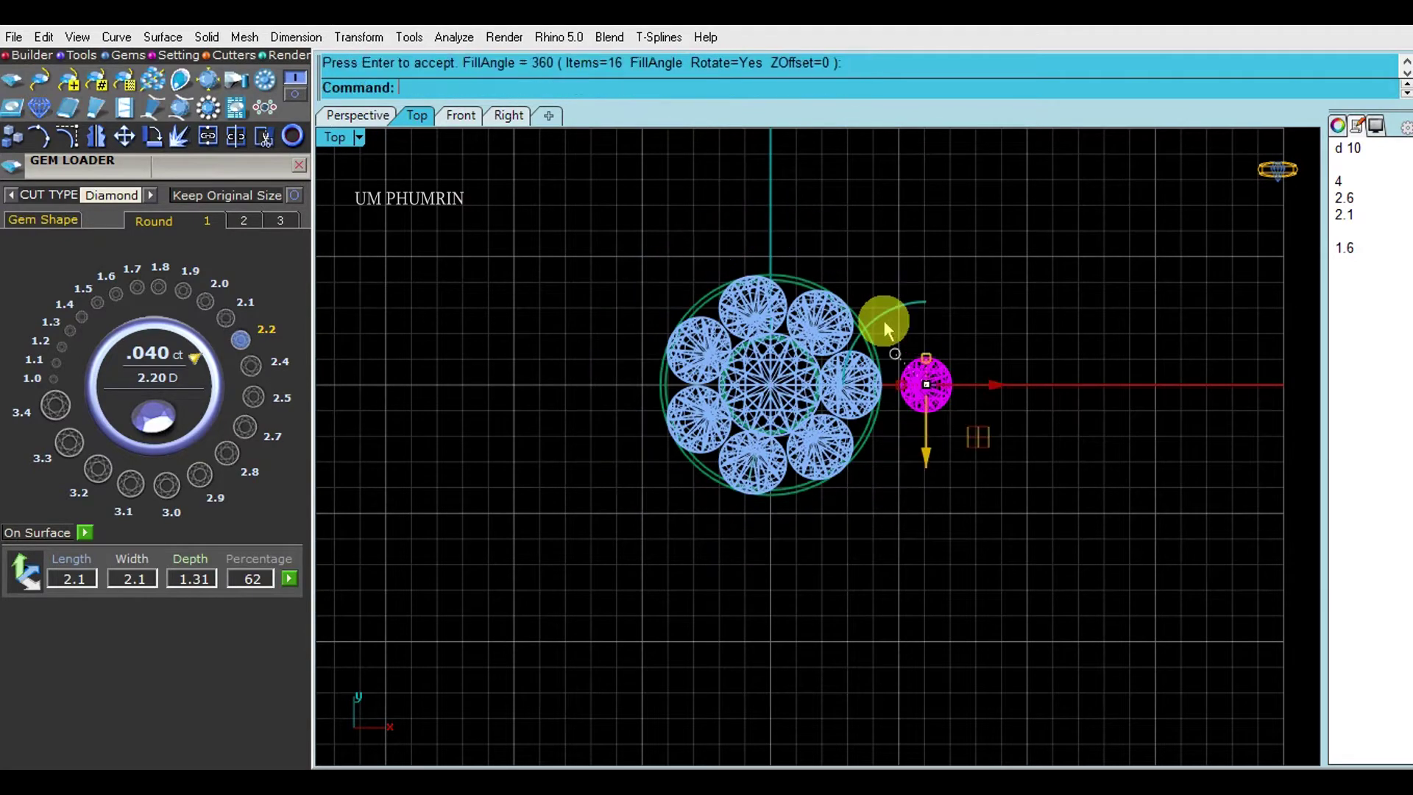
{"action": "key", "text": "Return"}
{"action": "key", "text": "Return"}
- Close Gem Loader and add an aligned dimension measuring the gap between two gems
{"action": "scroll", "coordinate": [919, 346], "scroll_direction": "up", "scroll_amount": 2}
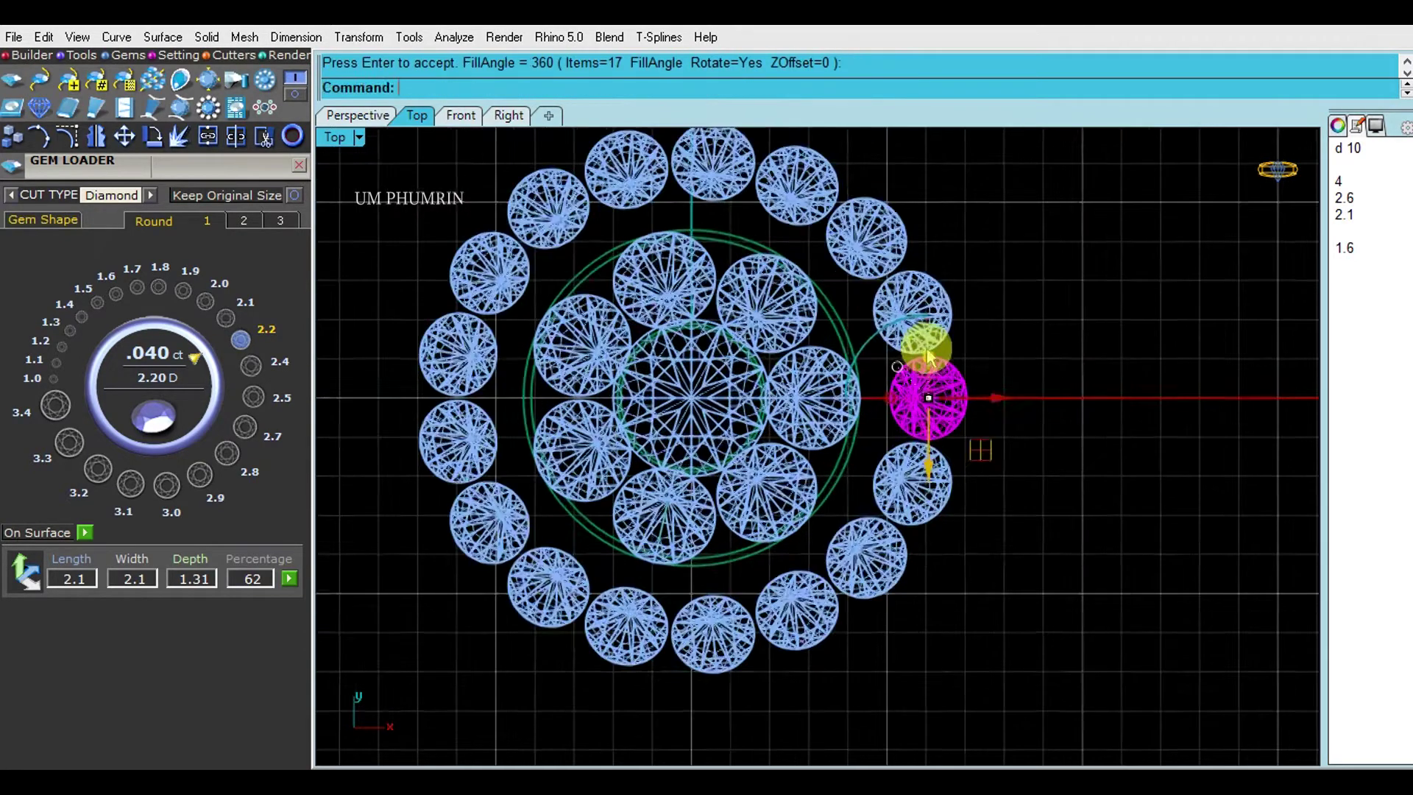
{"action": "scroll", "coordinate": [883, 316], "scroll_direction": "up", "scroll_amount": 3}
{"action": "key", "text": "ctrl+d"}
{"action": "left_click", "coordinate": [298, 165]}
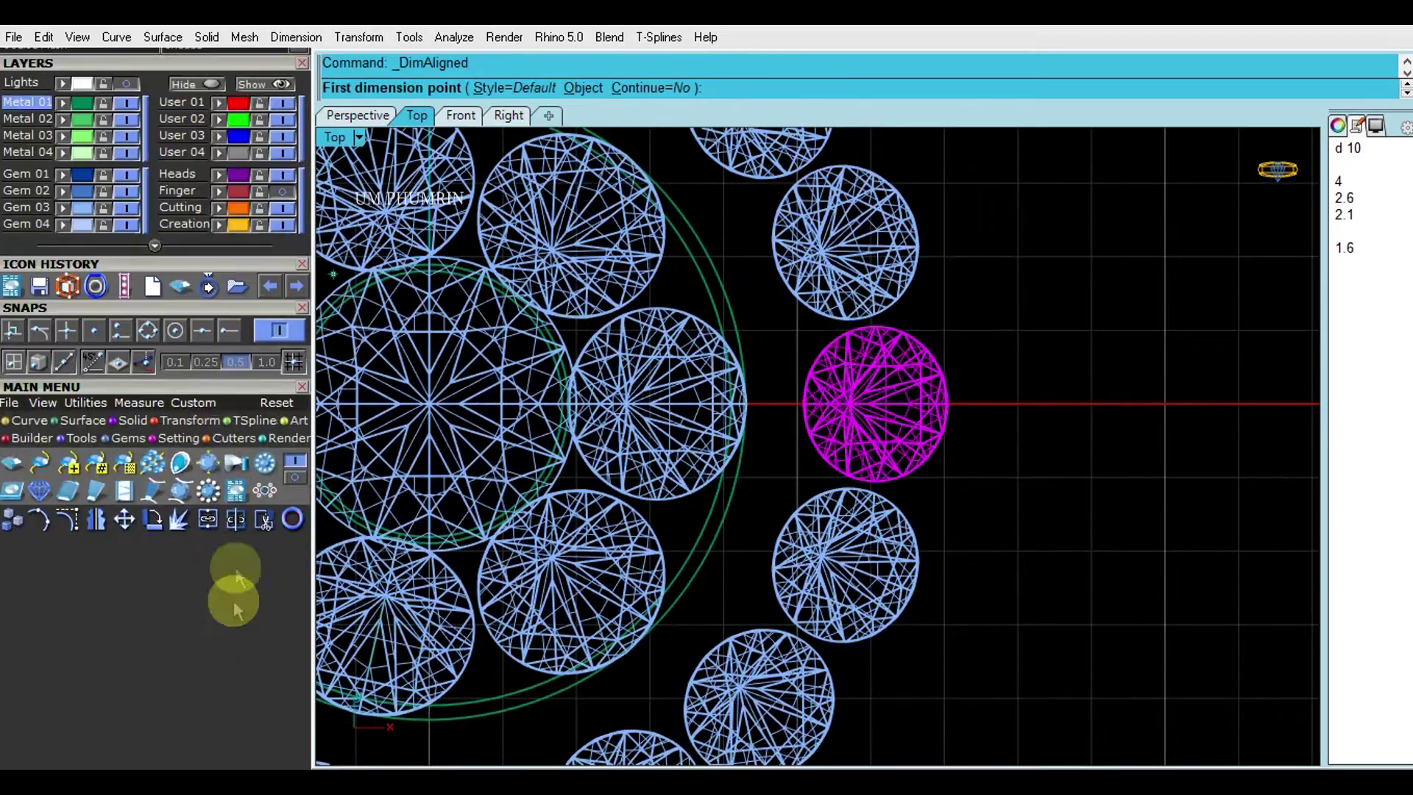
{"action": "scroll", "coordinate": [848, 353], "scroll_direction": "up", "scroll_amount": 5}
{"action": "left_click", "coordinate": [846, 298]}
{"action": "scroll", "coordinate": [851, 315], "scroll_direction": "down", "scroll_amount": 4}
{"action": "scroll", "coordinate": [905, 338], "scroll_direction": "down", "scroll_amount": 3}
{"action": "left_click", "coordinate": [959, 366]}
{"action": "scroll", "coordinate": [953, 364], "scroll_direction": "down", "scroll_amount": 2}
{"action": "scroll", "coordinate": [971, 379], "scroll_direction": "up", "scroll_amount": 3}
{"action": "scroll", "coordinate": [989, 384], "scroll_direction": "up", "scroll_amount": 2}
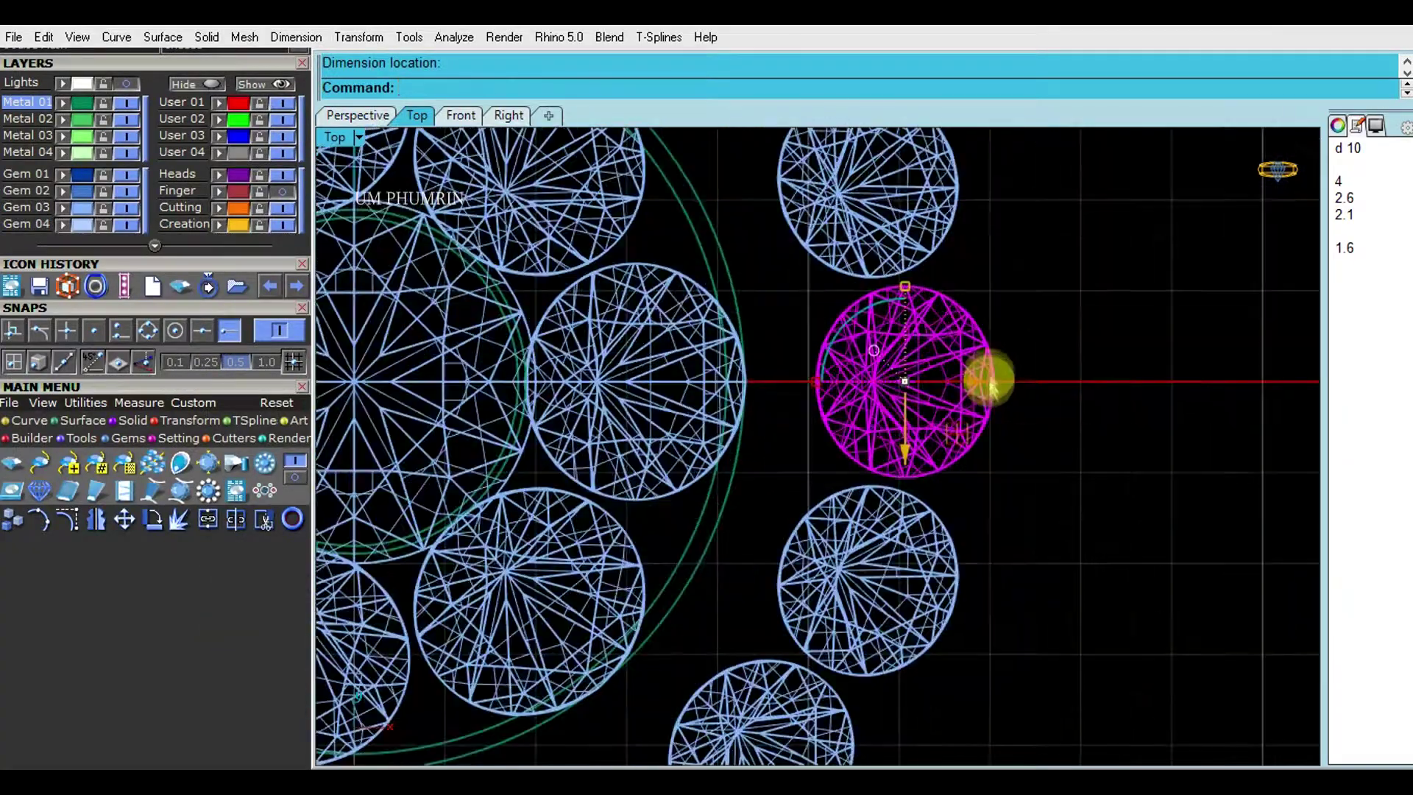
- Nudge an array gem outward and re-measure the gem gap
{"action": "left_click_drag", "start_coordinate": [968, 386], "coordinate": [957, 360]}
{"action": "scroll", "coordinate": [883, 284], "scroll_direction": "up", "scroll_amount": 2}
{"action": "key", "text": "Return"}
{"action": "scroll", "coordinate": [894, 280], "scroll_direction": "up", "scroll_amount": 3}
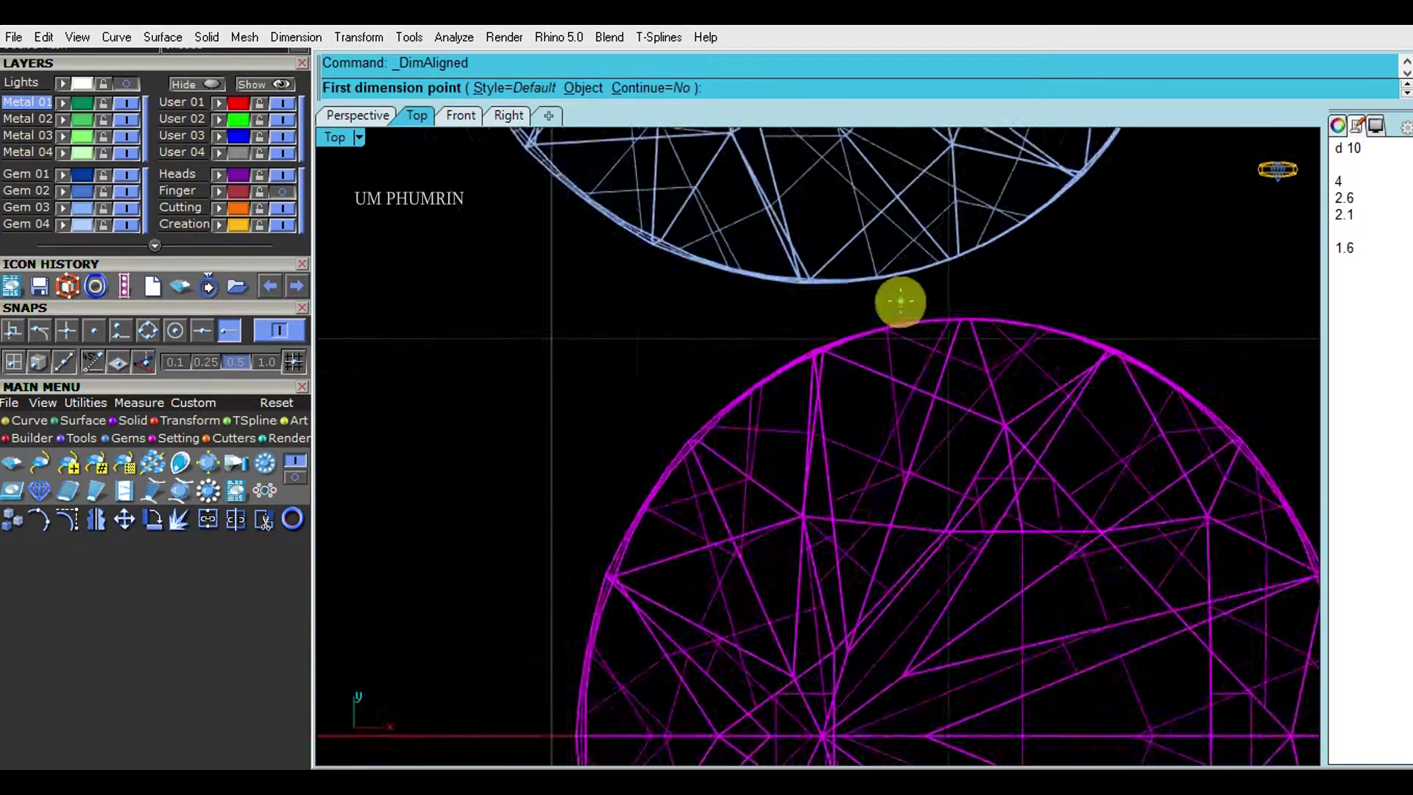
{"action": "scroll", "coordinate": [887, 261], "scroll_direction": "up", "scroll_amount": 2}
{"action": "left_click", "coordinate": [871, 346]}
{"action": "scroll", "coordinate": [870, 346], "scroll_direction": "down", "scroll_amount": 3}
{"action": "scroll", "coordinate": [924, 373], "scroll_direction": "down", "scroll_amount": 3}
{"action": "scroll", "coordinate": [671, 301], "scroll_direction": "down", "scroll_amount": 2}
- Select the outer ring of diamonds and group them
{"action": "mouse_move", "coordinate": [671, 301]}
{"action": "left_mouse_down"}
{"action": "mouse_move", "coordinate": [860, 410]}
{"action": "mouse_move", "coordinate": [788, 315]}
{"action": "left_mouse_up"}
{"action": "key", "text": "ctrl+g"}
{"action": "left_click", "coordinate": [878, 356]}
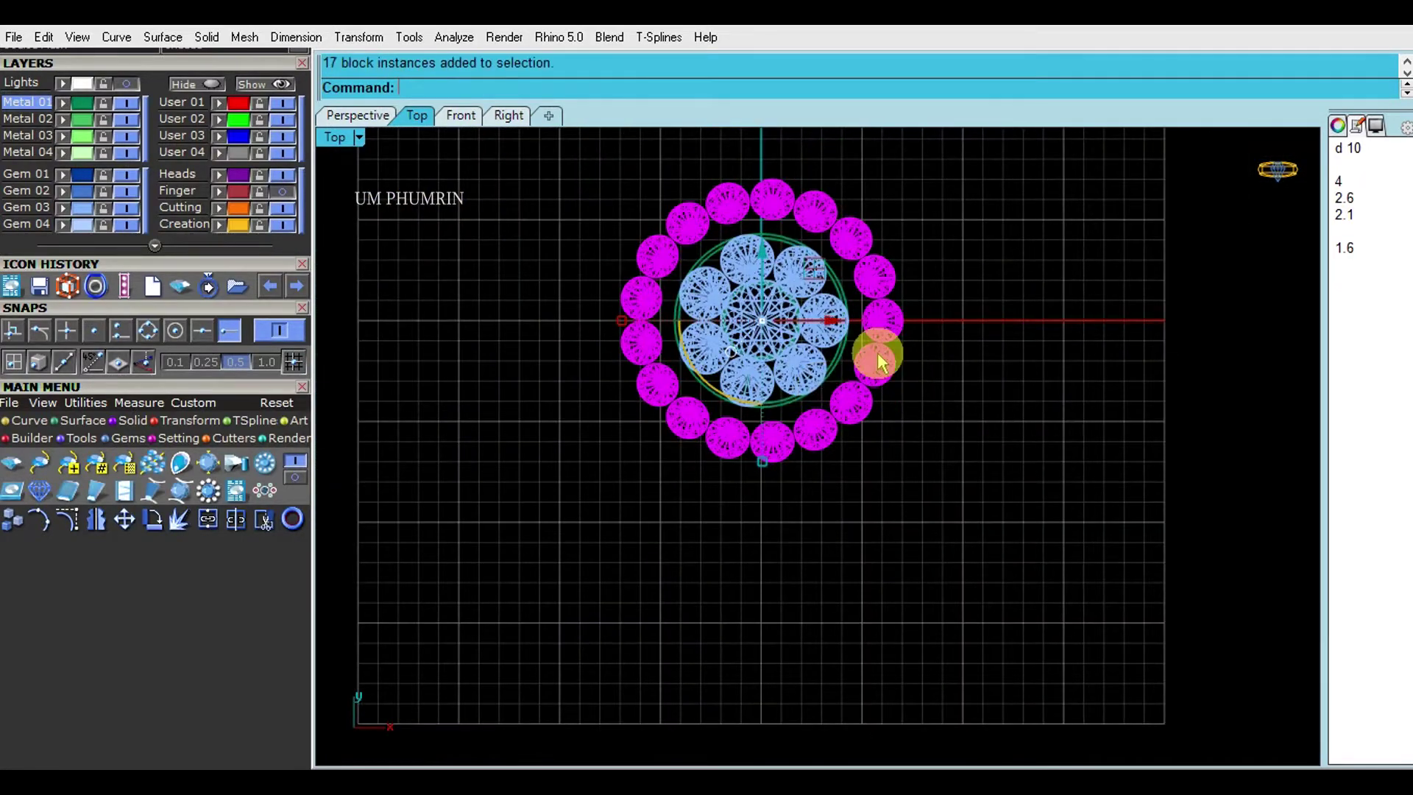
- Build a channel around the outer gems and extract its surface
{"action": "right_click", "coordinate": [878, 360]}
{"action": "left_click", "coordinate": [930, 504]}
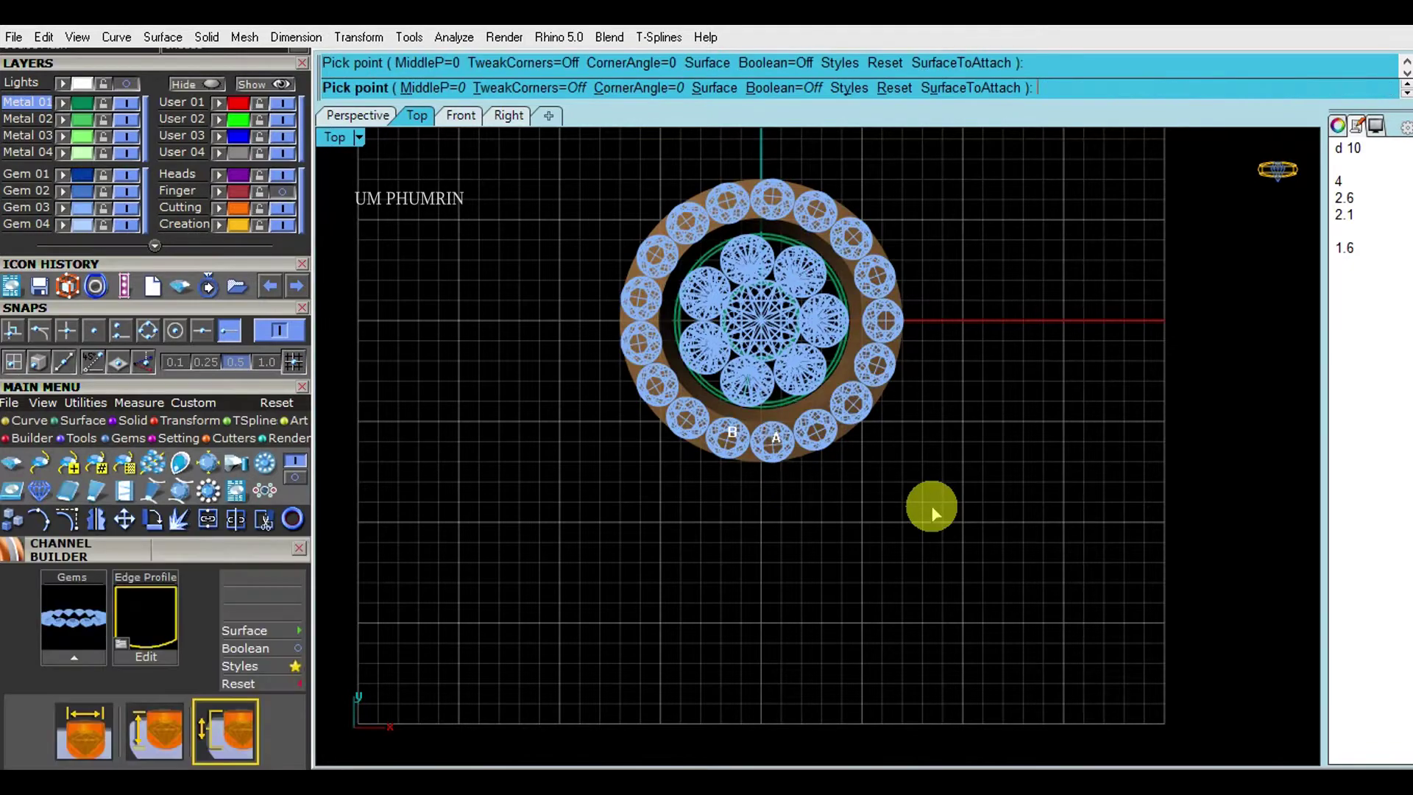
{"action": "left_click", "coordinate": [358, 114]}
{"action": "scroll", "coordinate": [920, 362], "scroll_direction": "up", "scroll_amount": 5}
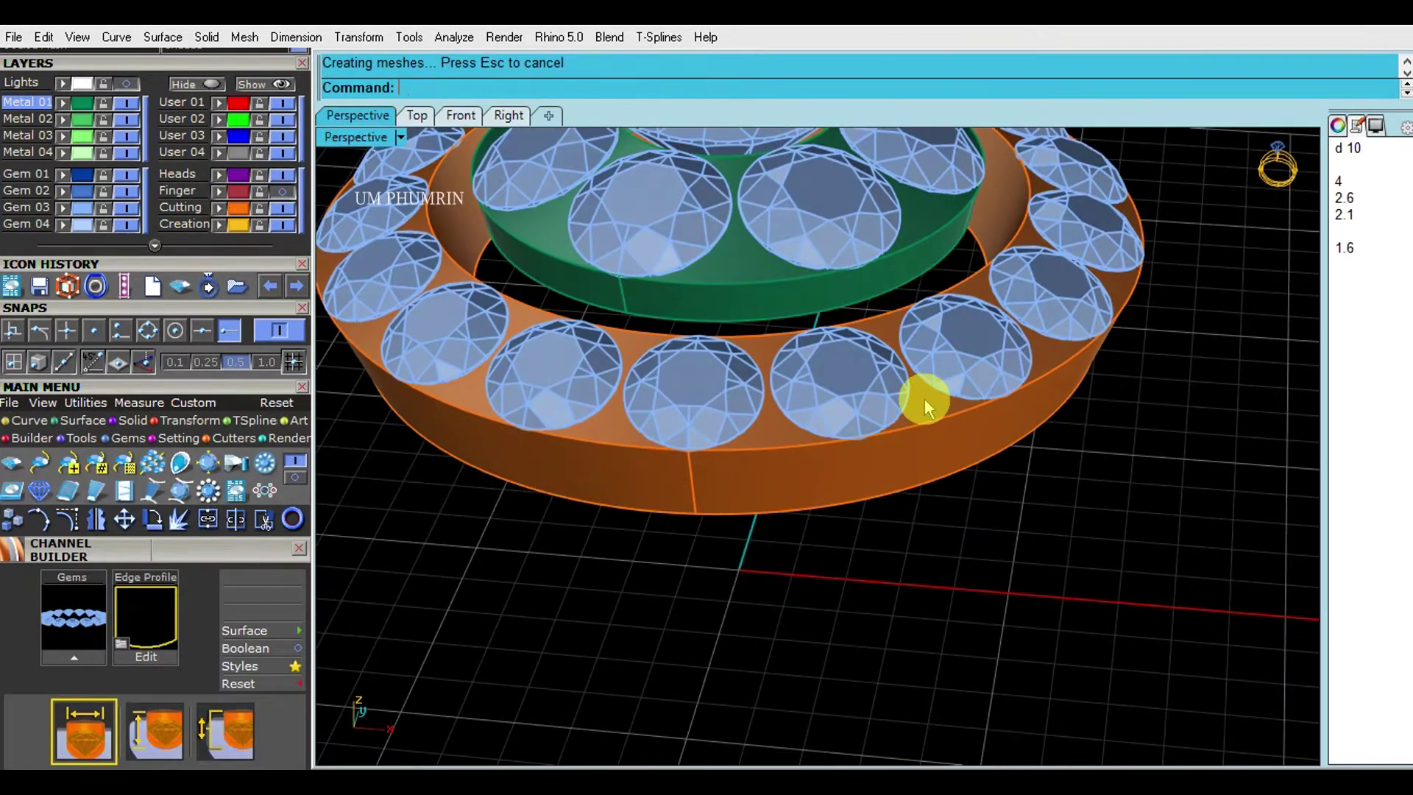
{"action": "left_click", "coordinate": [929, 400]}
{"action": "key", "text": "Return"}
- Offset the extracted channel surface and move it down 1.2 mm
{"action": "scroll", "coordinate": [933, 463], "scroll_direction": "down", "scroll_amount": 5}
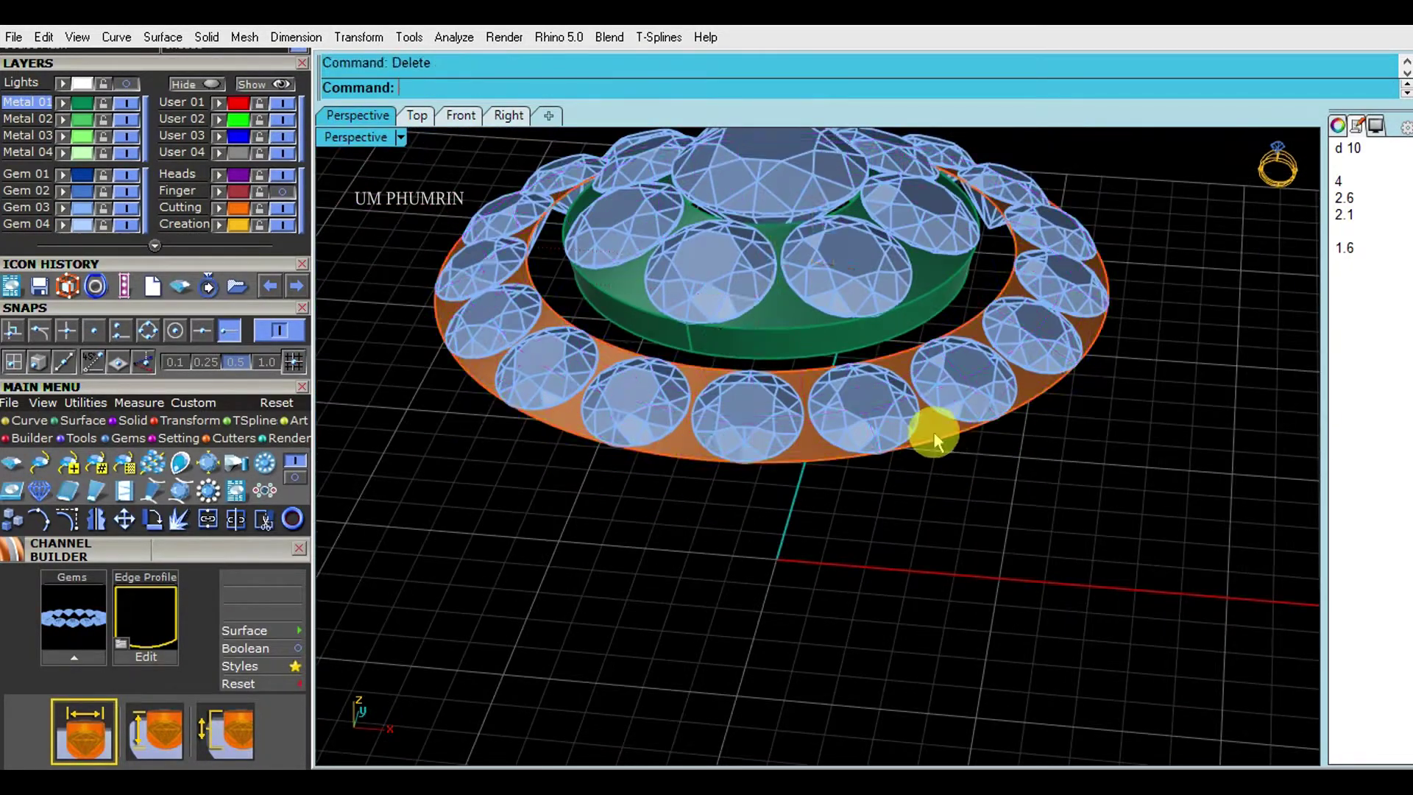
{"action": "scroll", "coordinate": [934, 431], "scroll_direction": "down", "scroll_amount": 2}
{"action": "key", "text": "Return"}
{"action": "right_click_drag", "start_coordinate": [965, 440], "coordinate": [789, 305]}
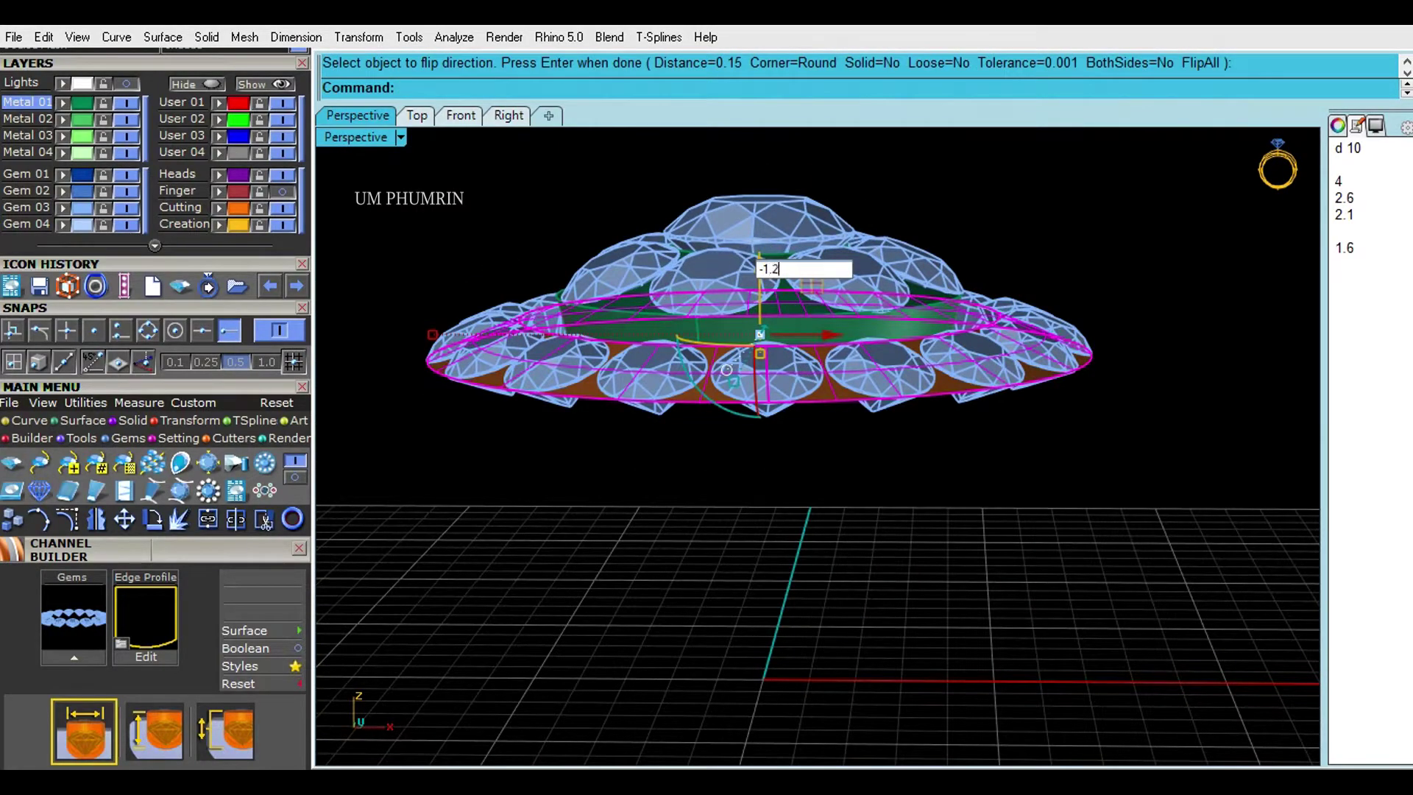
{"action": "key", "text": "Return"}
- Hide the gems and select the band surfaces, excluding the two stray curves
{"action": "left_click", "coordinate": [418, 116]}
{"action": "scroll", "coordinate": [626, 320], "scroll_direction": "up", "scroll_amount": 5}
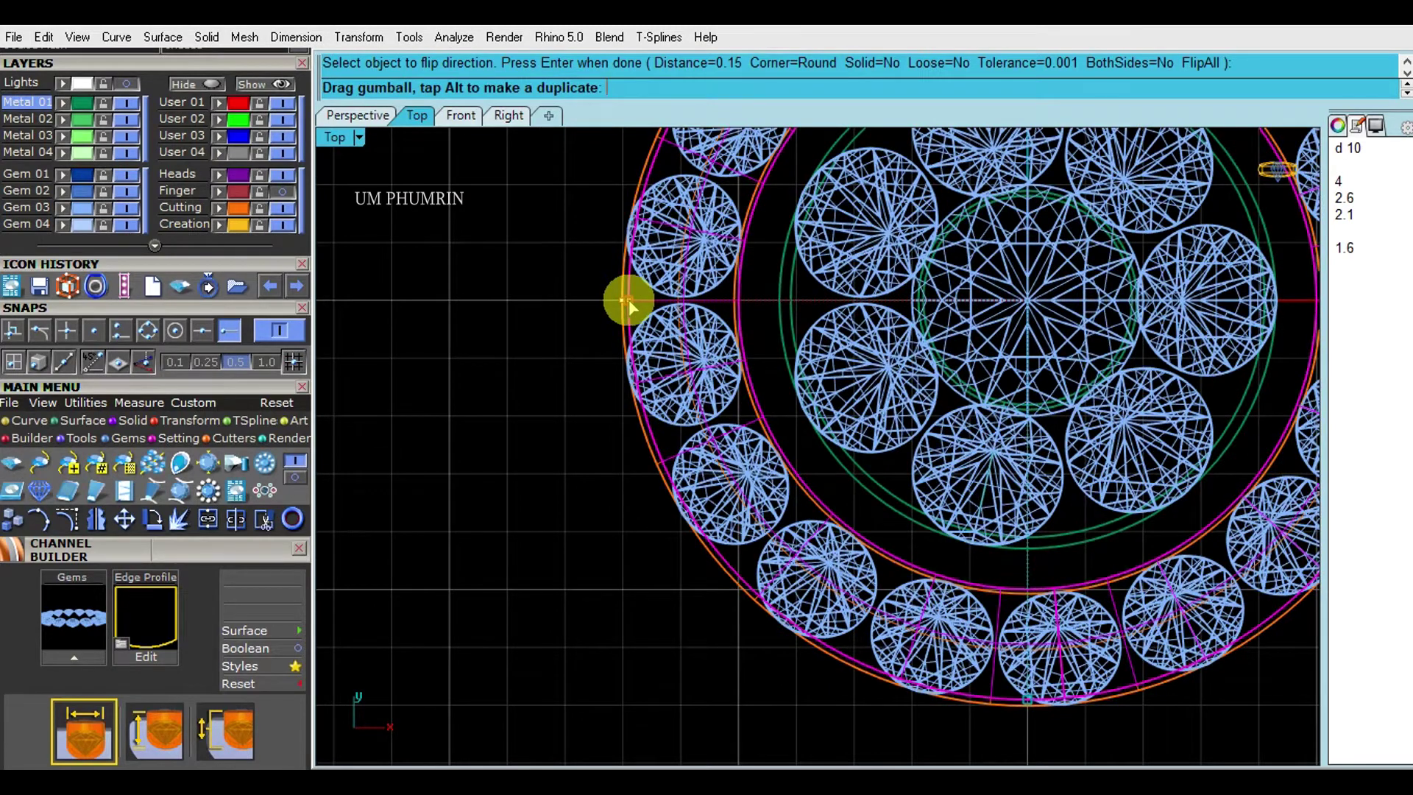
{"action": "left_click", "coordinate": [624, 303]}
{"action": "left_click", "coordinate": [620, 283]}
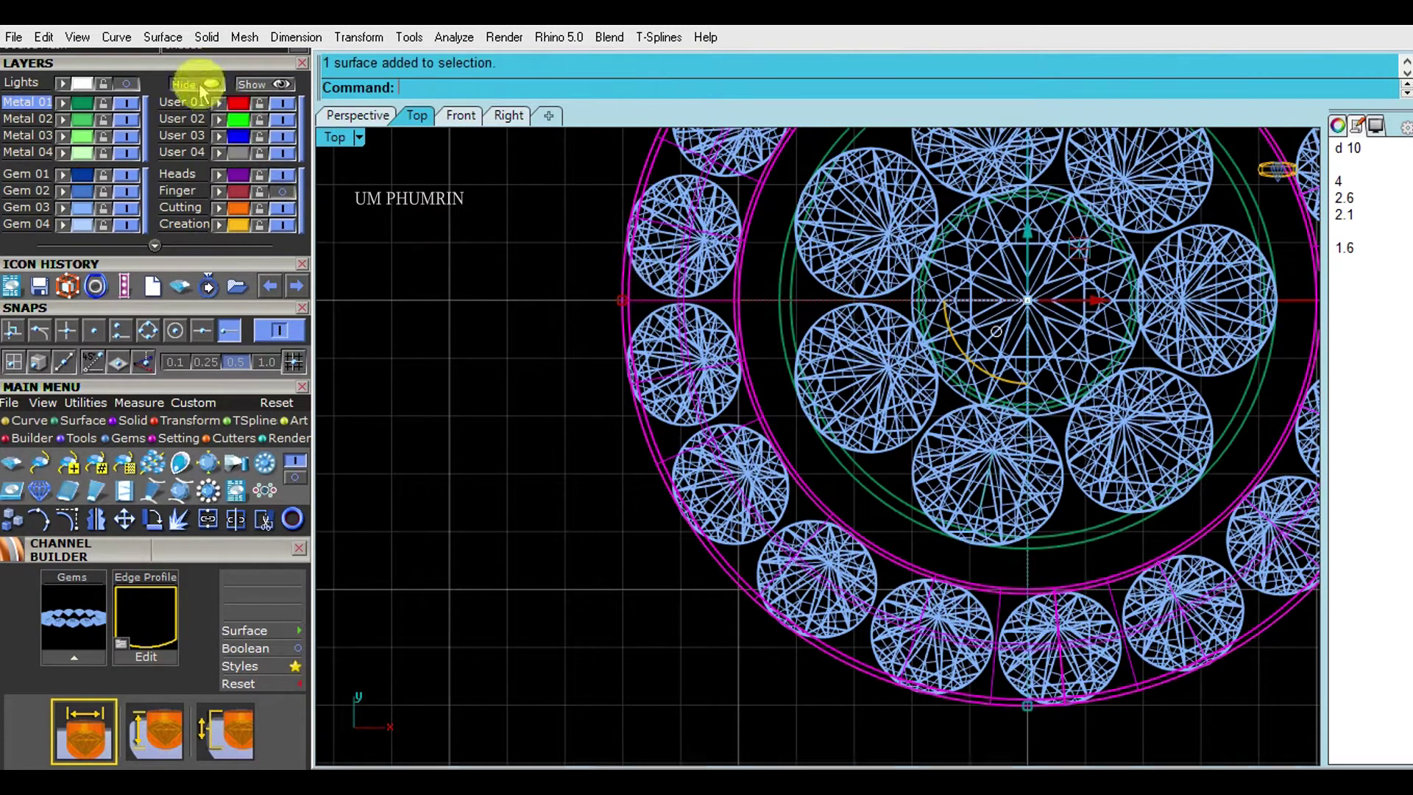
{"action": "left_click", "coordinate": [201, 85]}
{"action": "left_click", "coordinate": [357, 115]}
{"action": "left_click", "coordinate": [795, 420]}
{"action": "left_click_drag", "start_coordinate": [1089, 602], "coordinate": [956, 438], "text": "ctrl"}
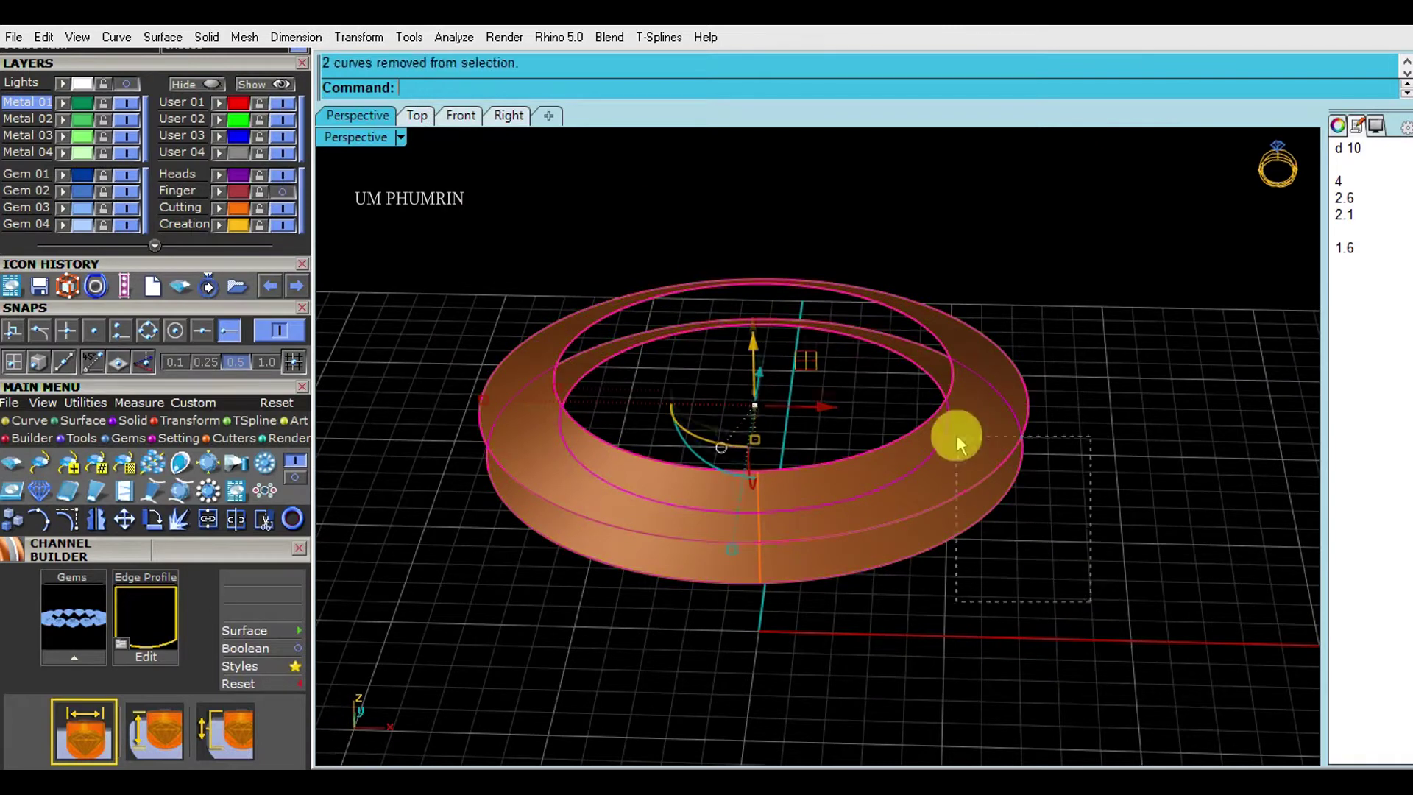
- Loft the inner and outer edges of the band into surfaces
{"action": "type", "text": "ft"}
{"action": "key", "text": "Return"}
{"action": "key", "text": "Return"}
{"action": "key", "text": "Return"}
{"action": "left_click_drag", "start_coordinate": [1104, 563], "coordinate": [991, 452]}
{"action": "left_click", "coordinate": [991, 451], "text": "ctrl"}
{"action": "key", "text": "Return"}
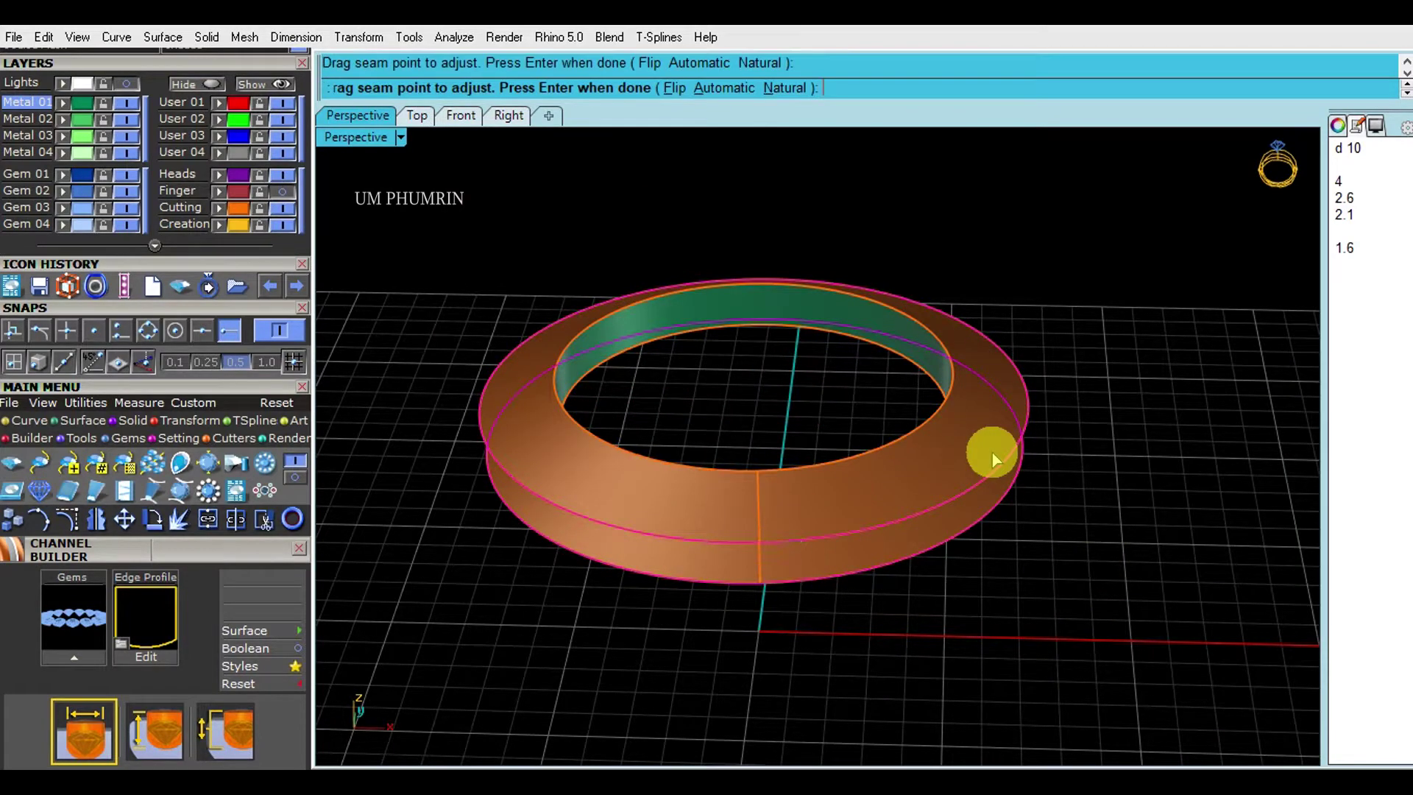
{"action": "key", "text": "Return"}
{"action": "key", "text": "Return"}
- Join the four band surfaces into one solid, show the gems, and select everything
{"action": "key", "text": "ctrl+a"}
{"action": "key", "text": "ctrl+j"}
{"action": "left_click", "coordinate": [1339, 126]}
{"action": "left_click", "coordinate": [281, 84]}
{"action": "right_click_drag", "start_coordinate": [961, 306], "coordinate": [991, 483]}
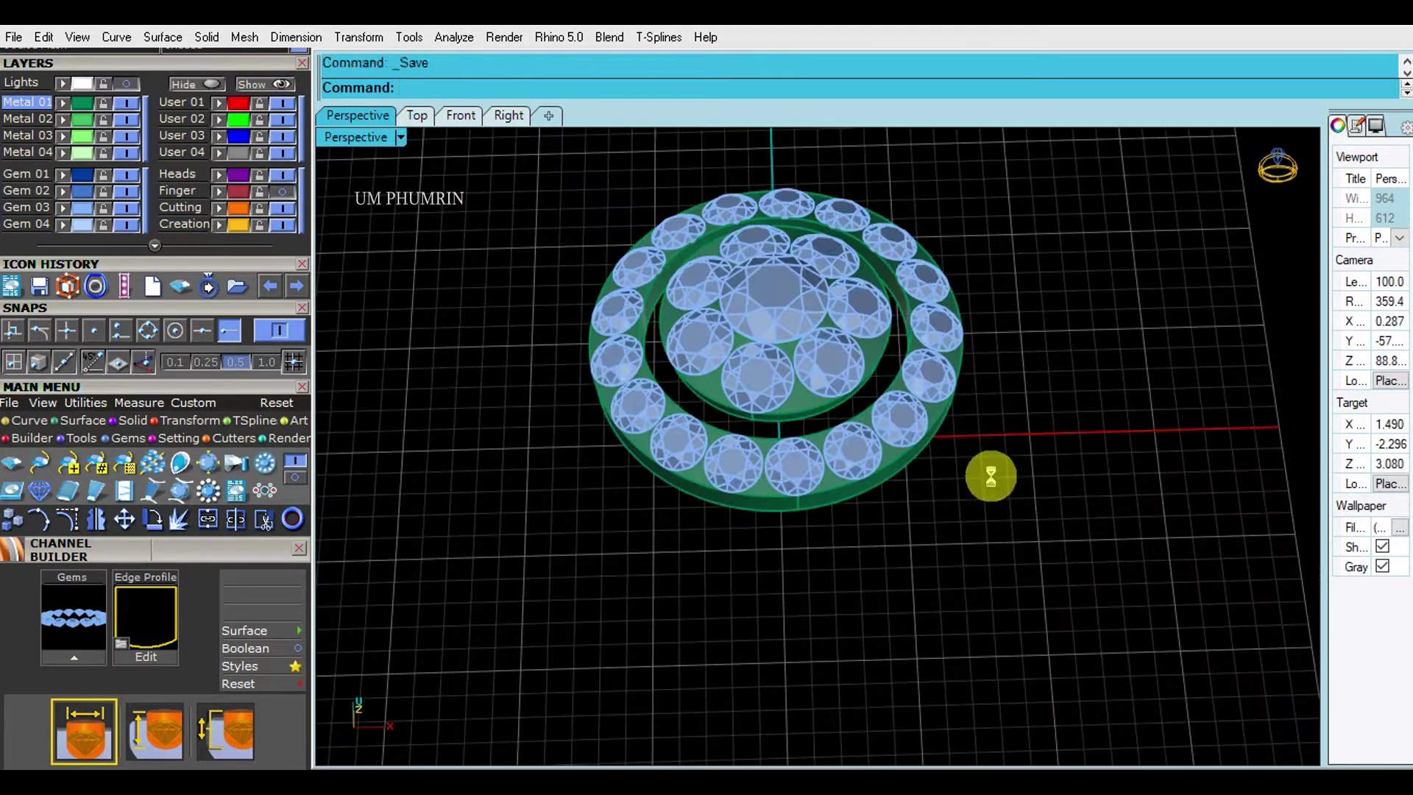
{"action": "left_click", "coordinate": [416, 116]}
{"action": "left_click_drag", "start_coordinate": [782, 410], "coordinate": [568, 209]}
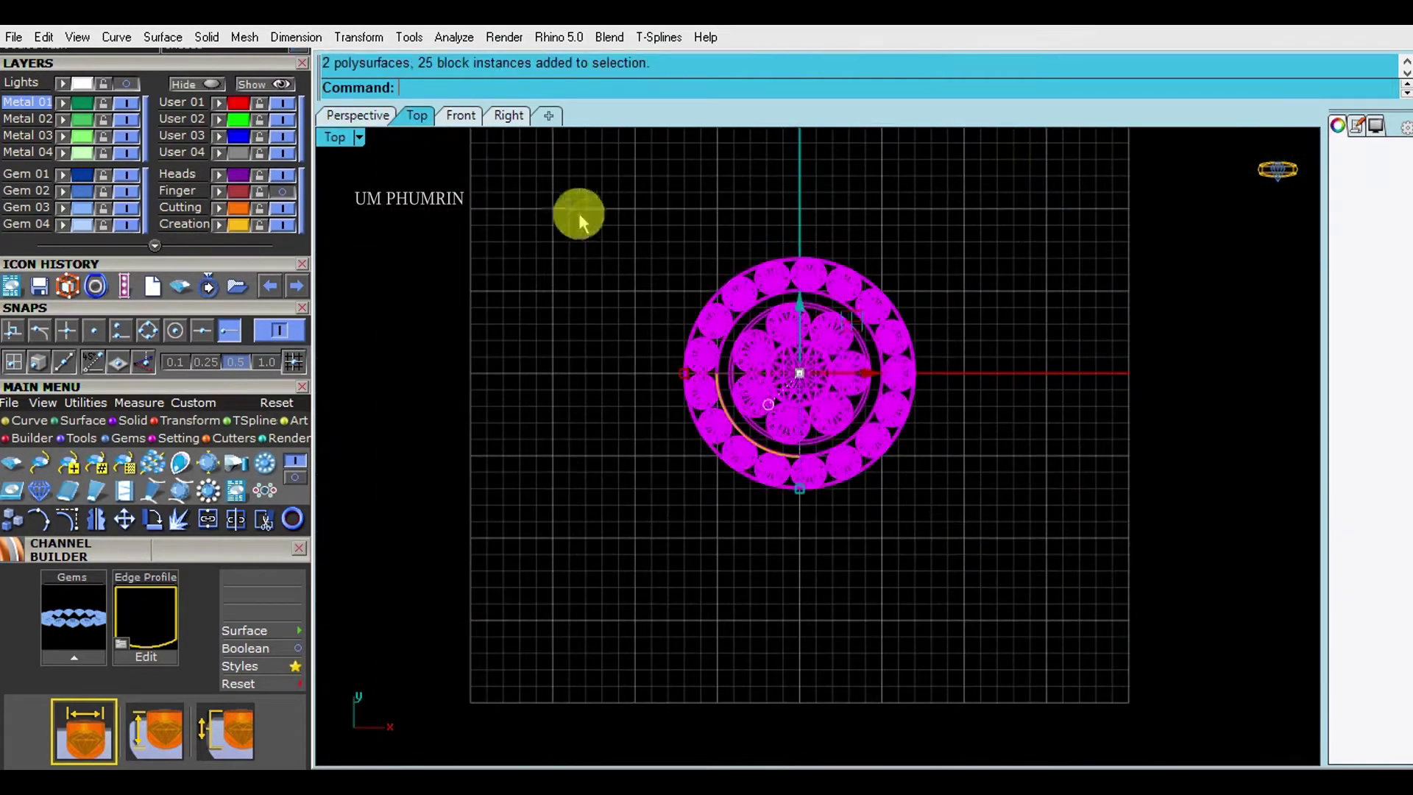
- Save the ring file and clear the selection
{"action": "key", "text": "Escape"}
{"action": "left_click", "coordinate": [736, 327]}
{"action": "left_click", "coordinate": [684, 234]}
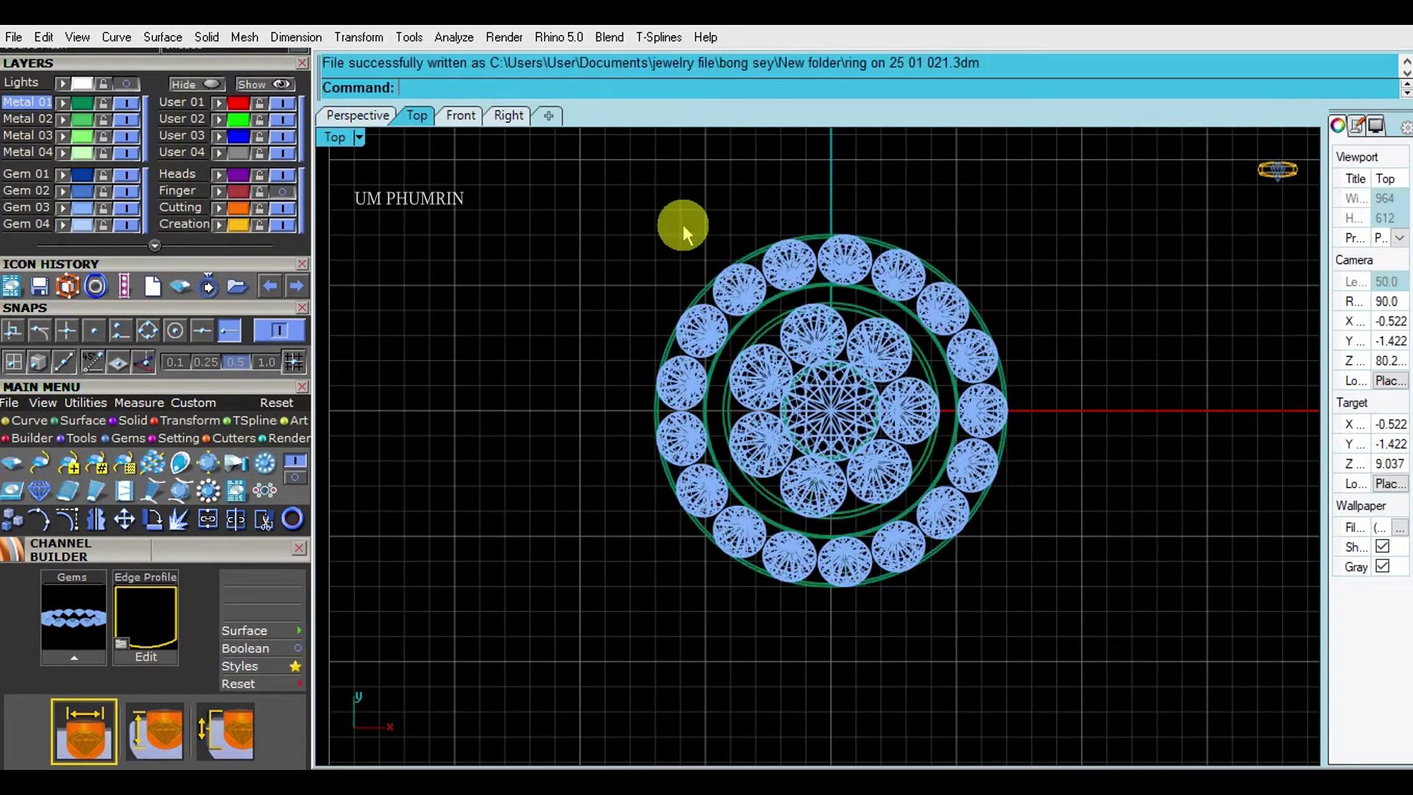
{"action": "left_click", "coordinate": [358, 115]}
{"action": "right_click_drag", "start_coordinate": [829, 381], "coordinate": [1058, 254]}
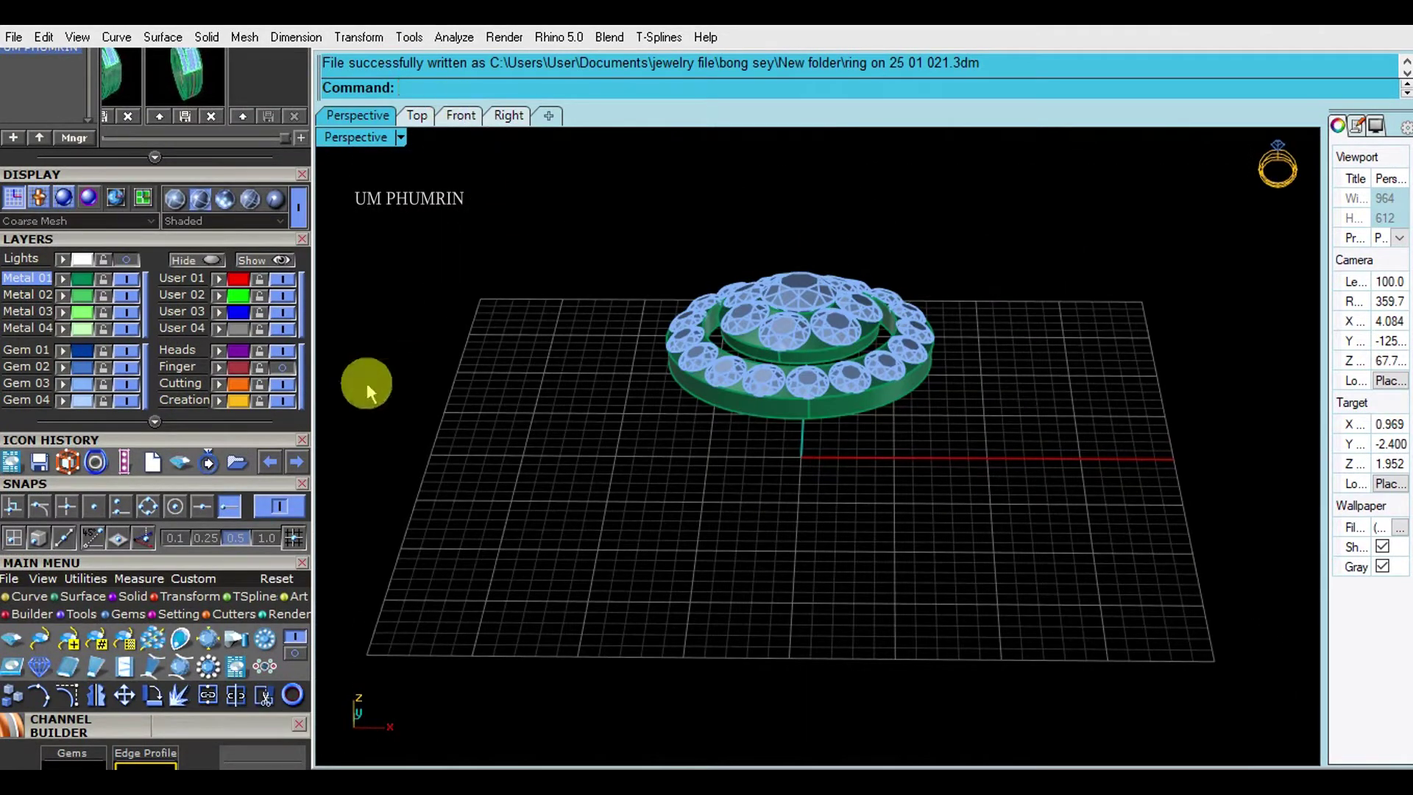
{"action": "right_click_drag", "start_coordinate": [651, 365], "coordinate": [476, 161]}
- In Front view, move the whole halo head up above the finger-size circle
{"action": "left_click", "coordinate": [460, 115]}
{"action": "left_click_drag", "start_coordinate": [542, 290], "coordinate": [1048, 497]}
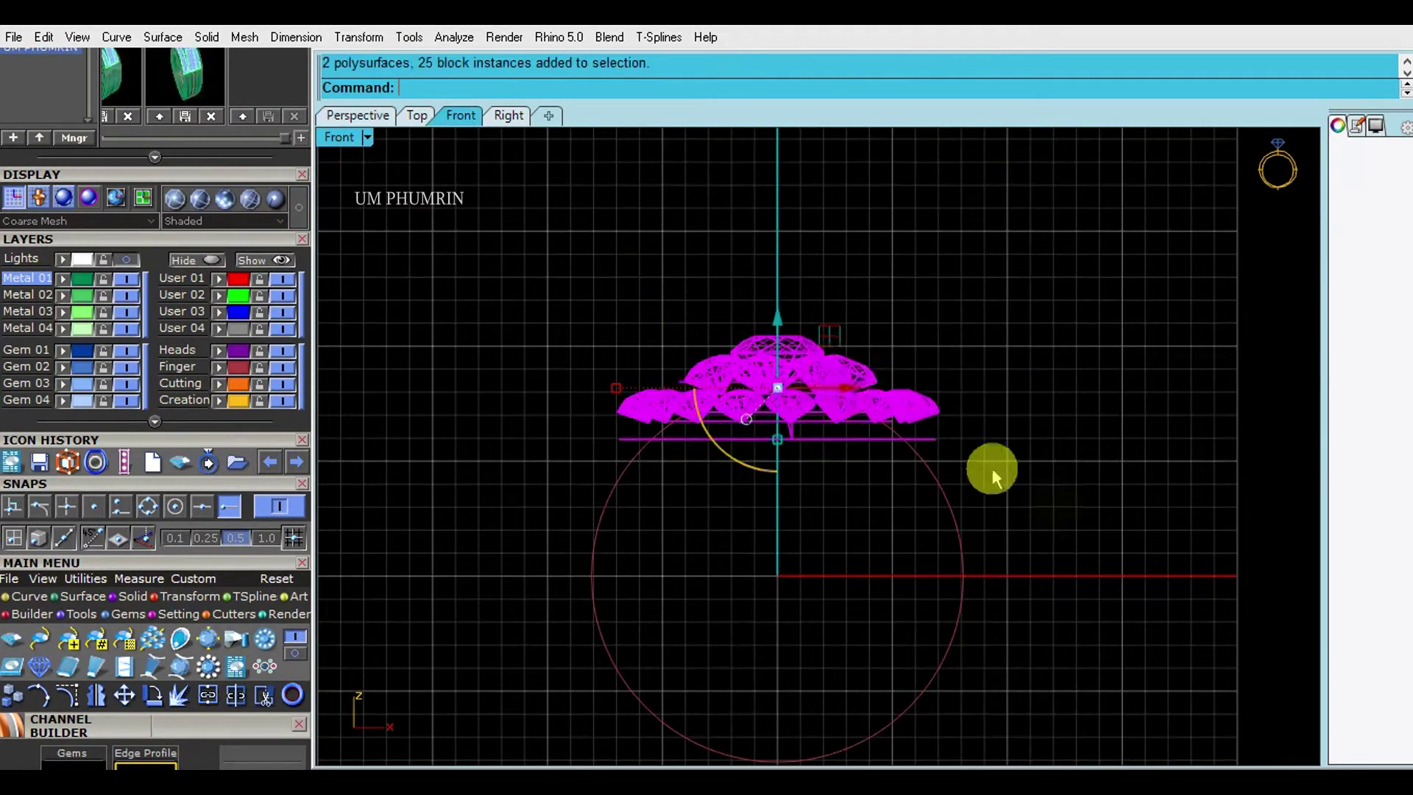
{"action": "left_click_drag", "start_coordinate": [800, 248], "coordinate": [800, 180]}
{"action": "scroll", "coordinate": [940, 379], "scroll_direction": "down", "scroll_amount": 3}
{"action": "left_click", "coordinate": [837, 467]}
{"action": "left_click", "coordinate": [959, 459]}
{"action": "left_click", "coordinate": [675, 403]}
{"action": "left_click", "coordinate": [631, 364]}
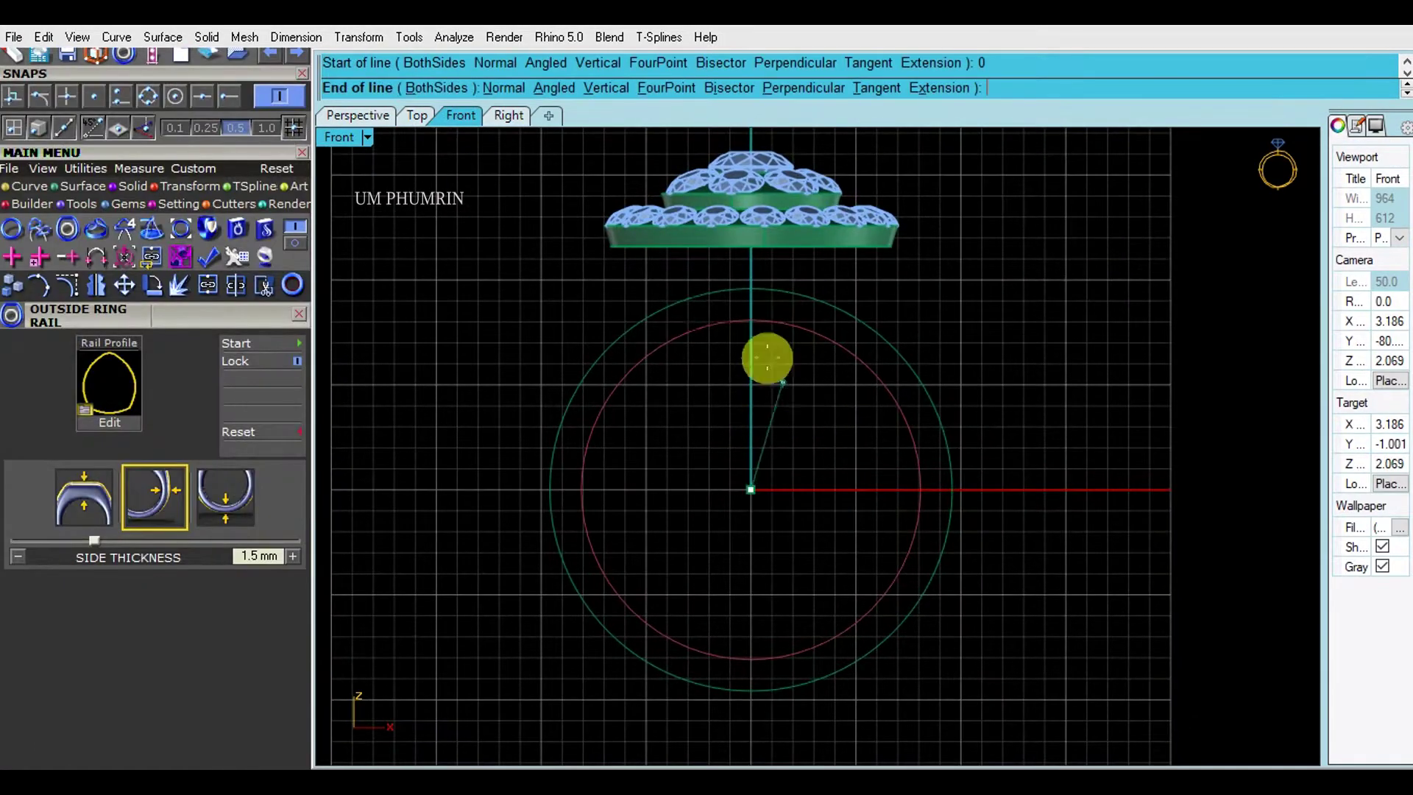
- Draw a guide line and mirror the arc about the vertical axis
{"action": "left_click", "coordinate": [756, 256]}
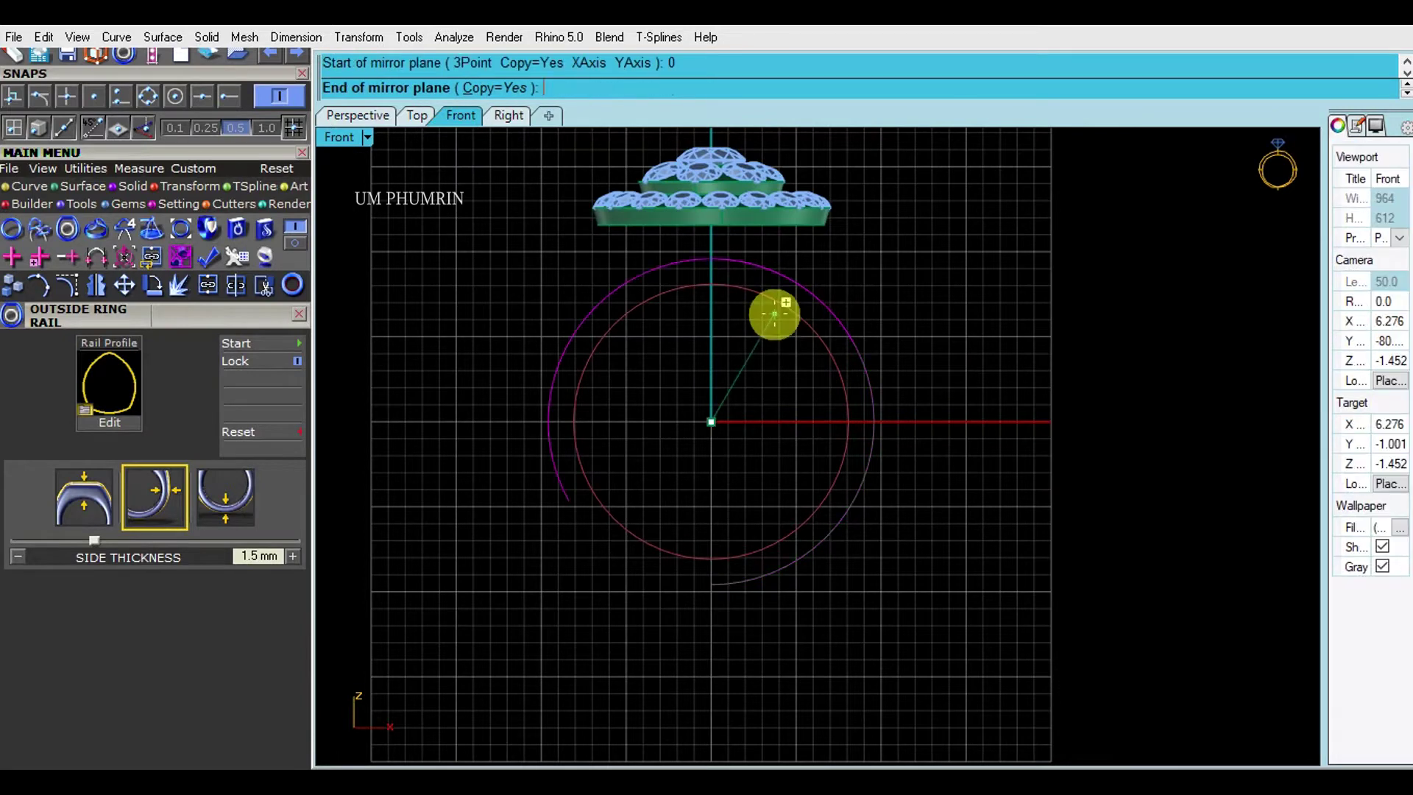
{"action": "left_click", "coordinate": [733, 274]}
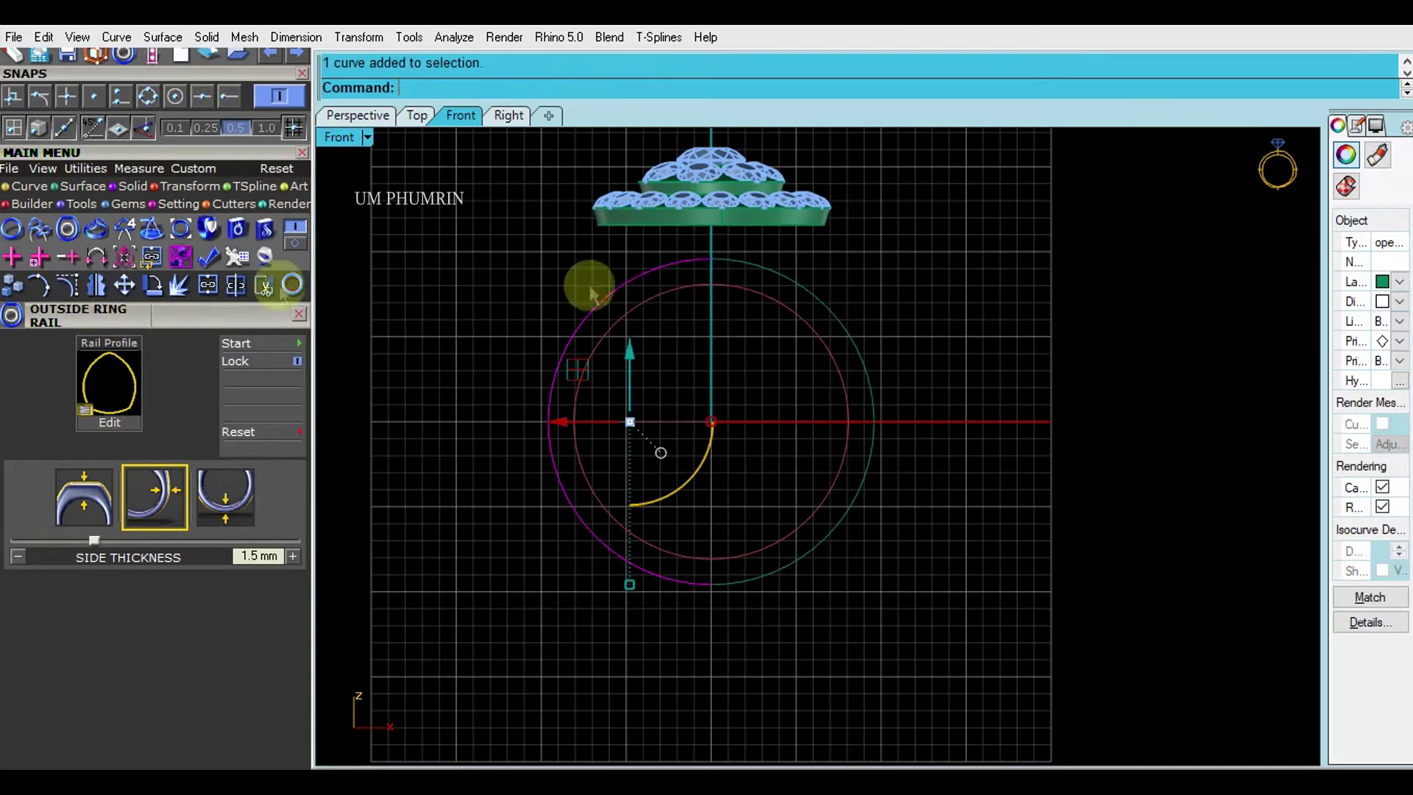
{"action": "scroll", "coordinate": [626, 273], "scroll_direction": "up", "scroll_amount": 3}
{"action": "left_click", "coordinate": [778, 328]}
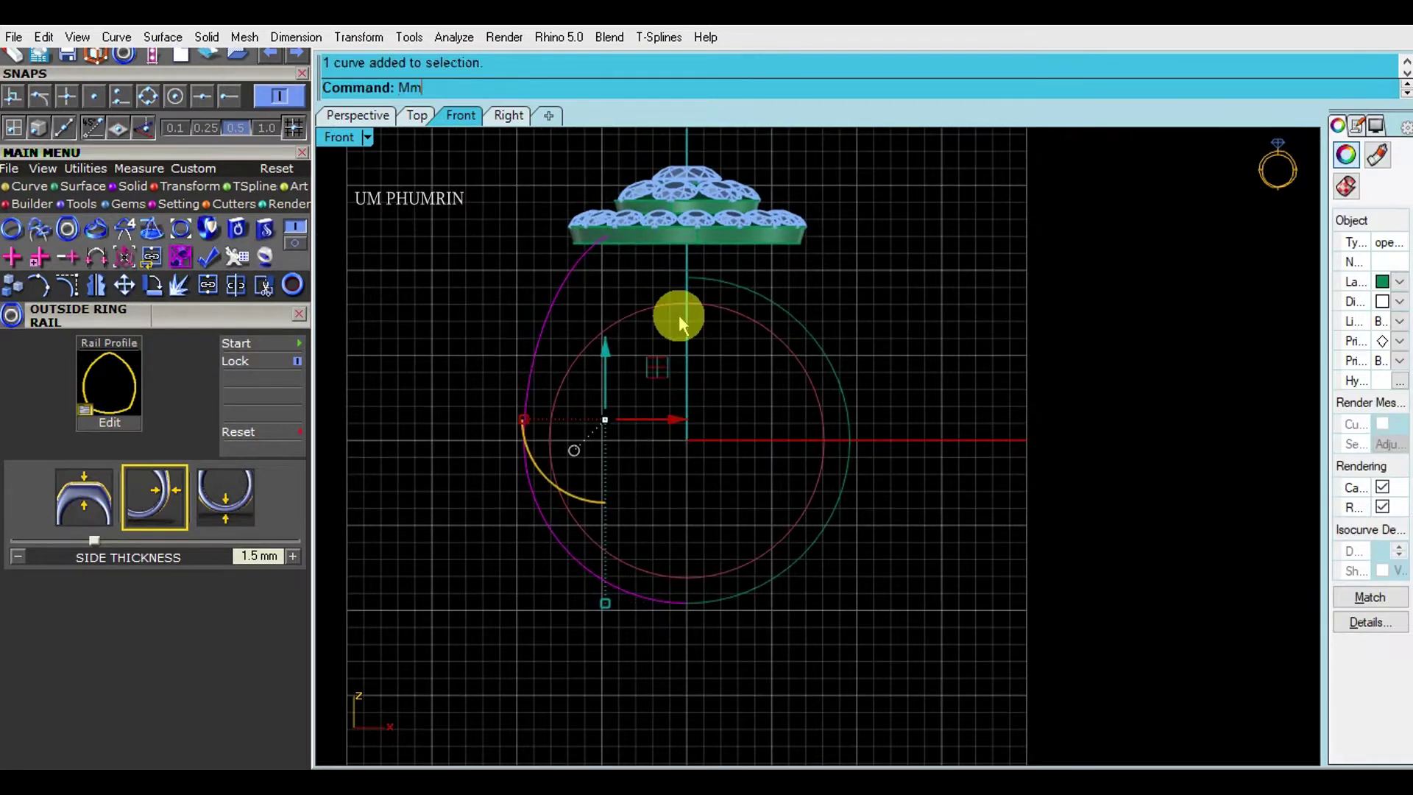
{"action": "key", "text": "Return"}
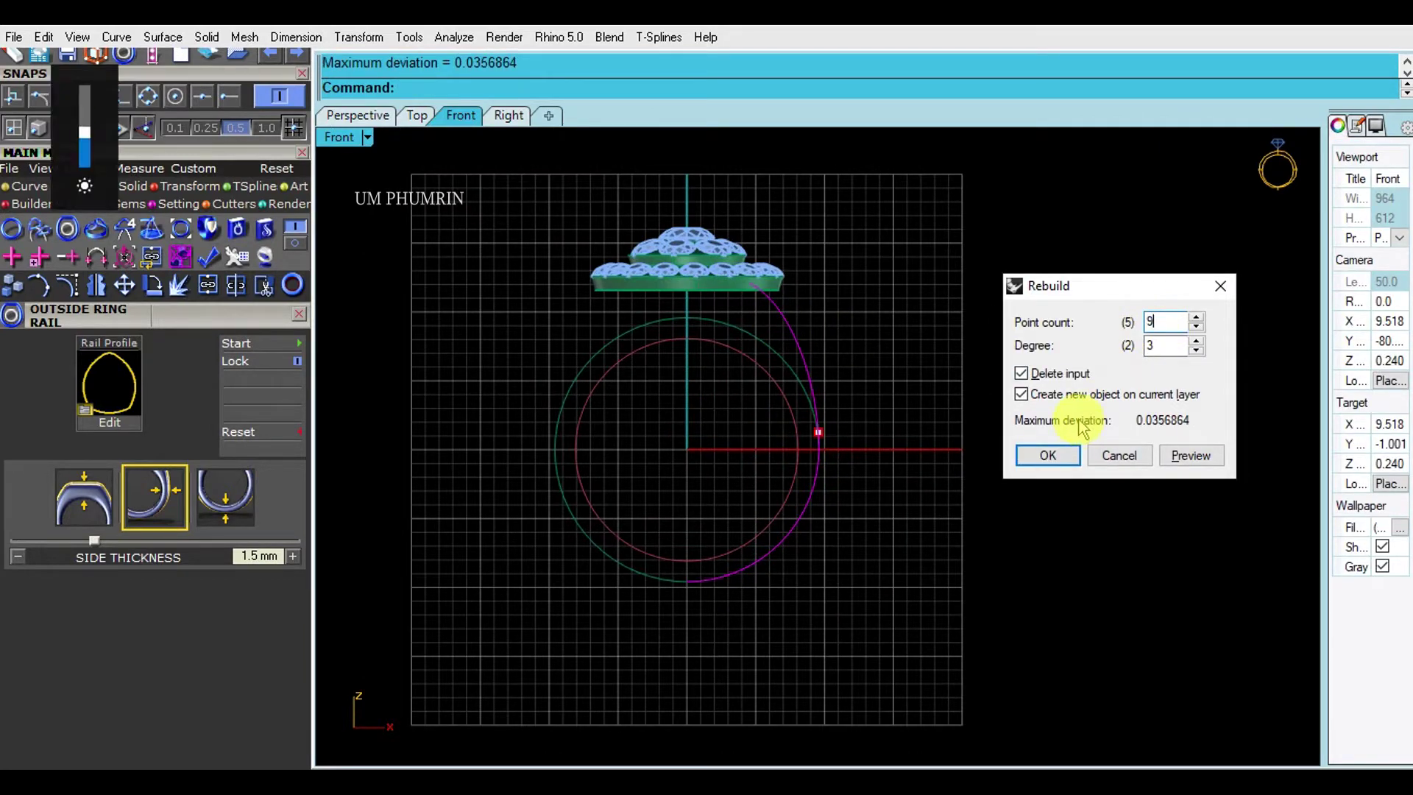
- Apply the rebuild to the shank curve and show its control points in X-ray display
{"action": "left_click", "coordinate": [1046, 455]}
{"action": "left_click_drag", "start_coordinate": [466, 195], "coordinate": [877, 334]}
{"action": "left_click", "coordinate": [827, 375]}
{"action": "key", "text": "F10"}
{"action": "left_click", "coordinate": [366, 136]}
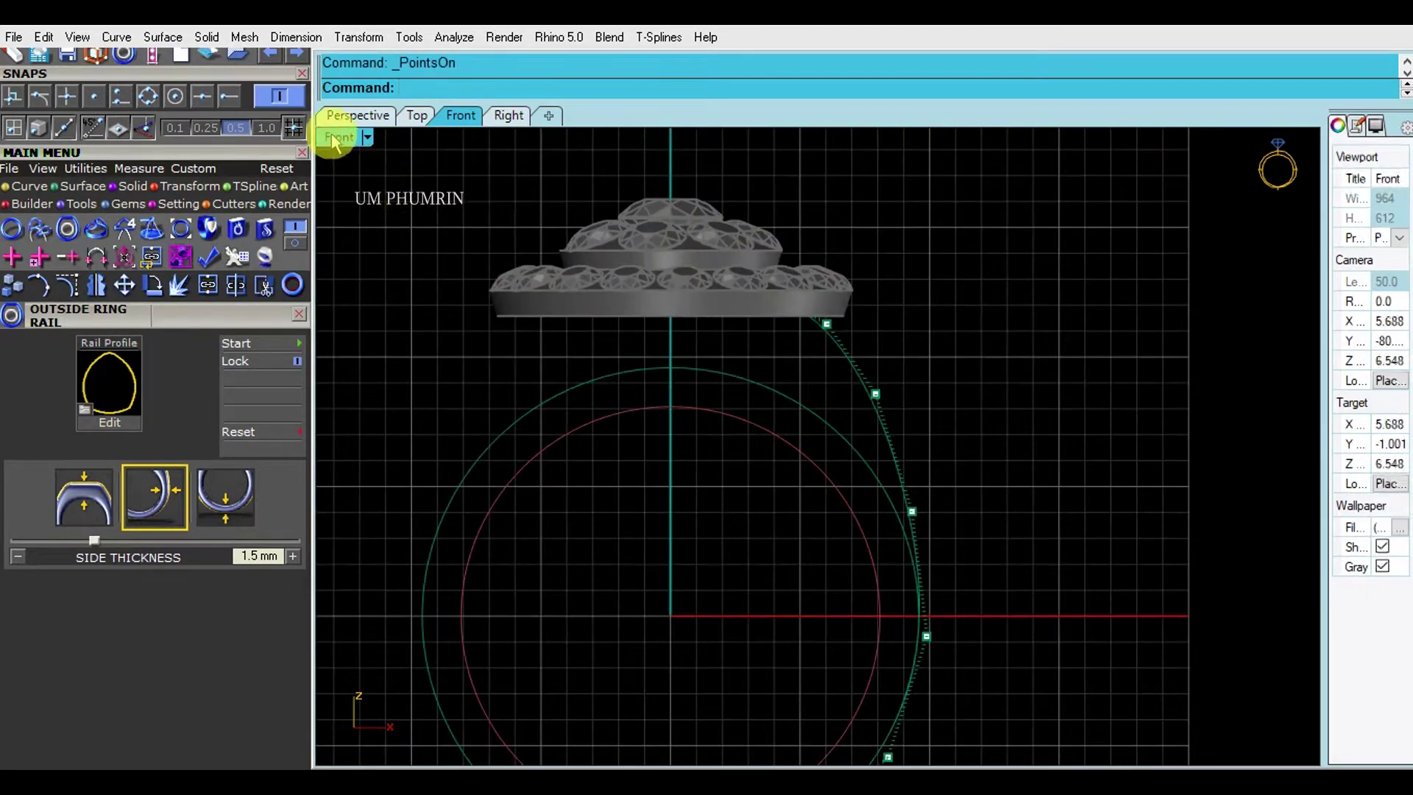
{"action": "left_click", "coordinate": [441, 151]}
{"action": "left_click", "coordinate": [814, 318]}
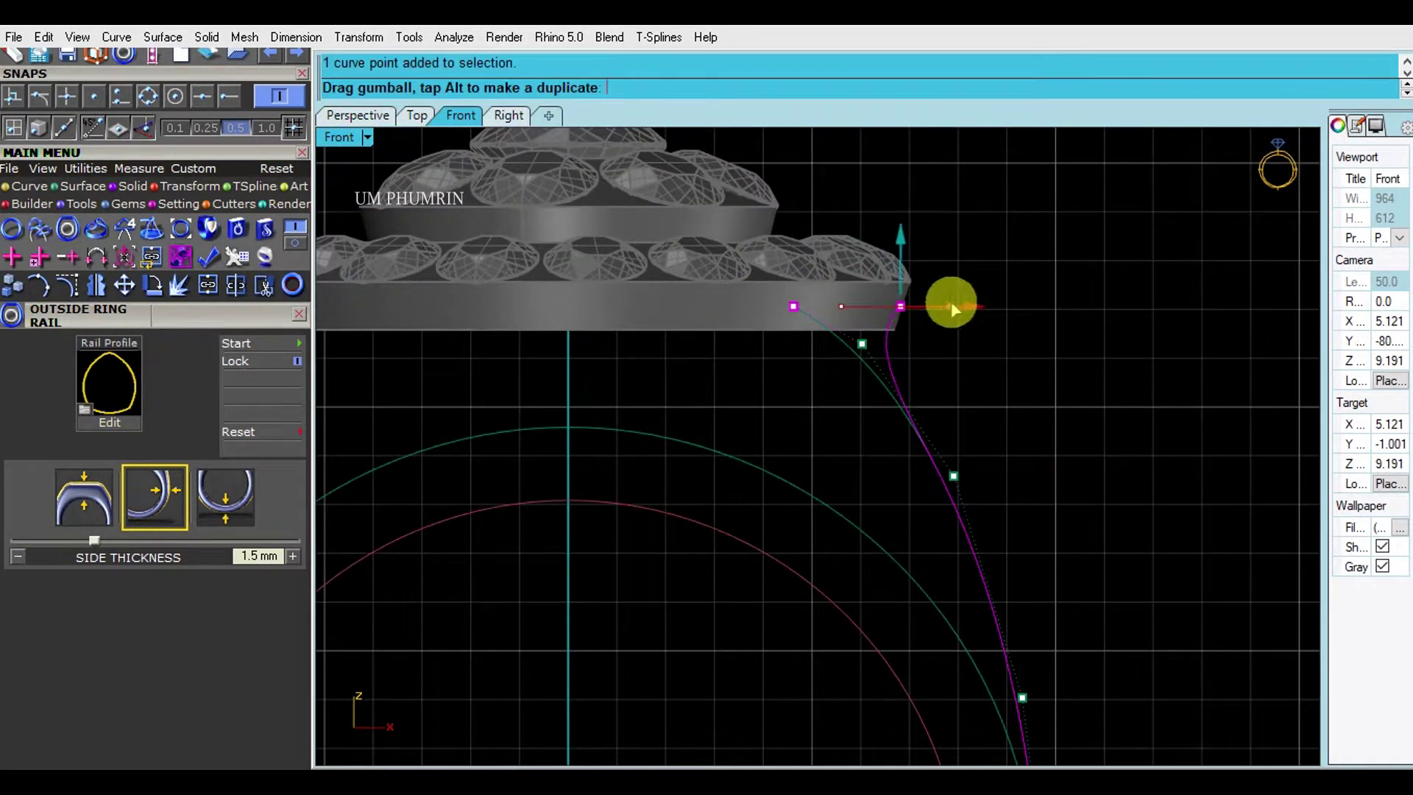
{"action": "scroll", "coordinate": [951, 309], "scroll_direction": "up", "scroll_amount": 5}
{"action": "scroll", "coordinate": [995, 338], "scroll_direction": "down", "scroll_amount": 5}
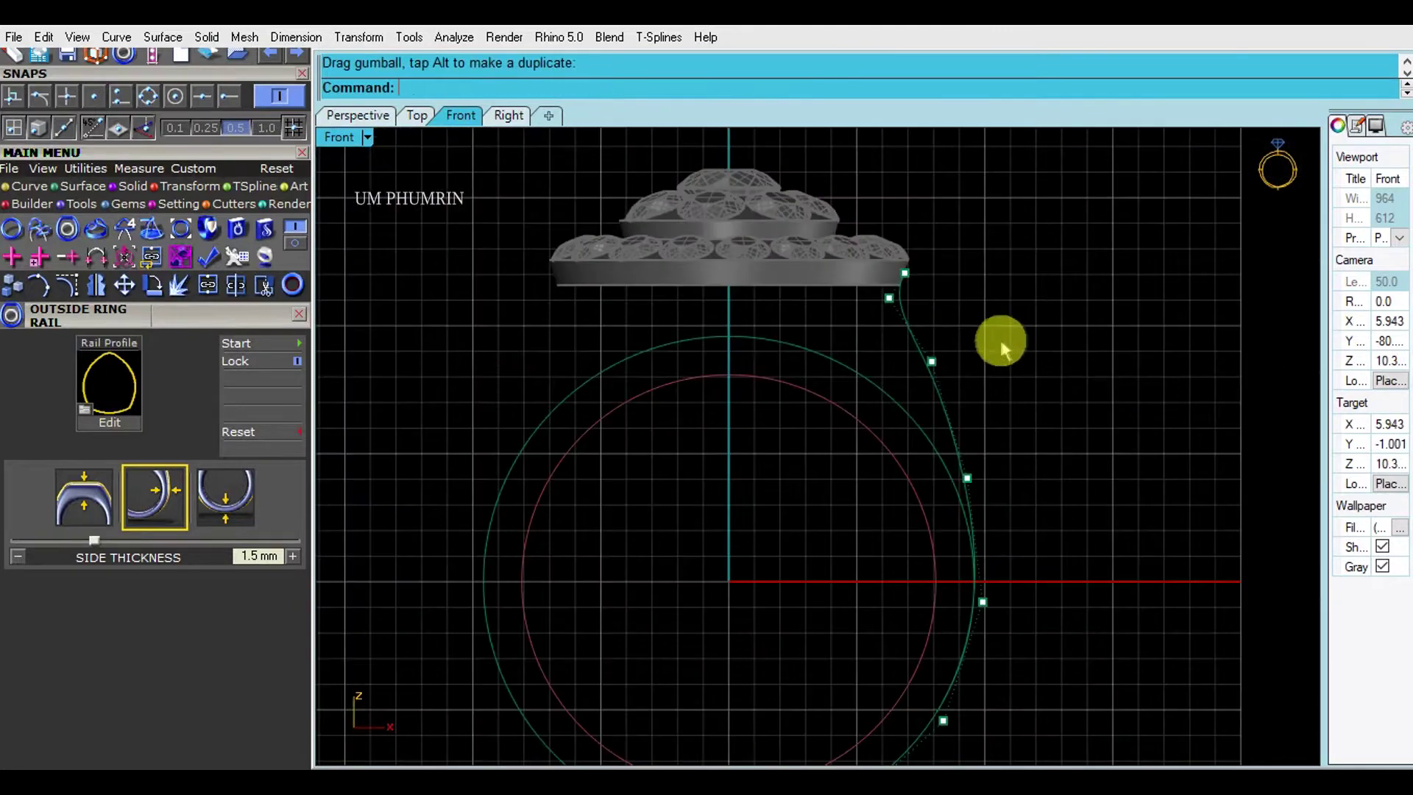
- Drag the shank curve's top control point up to the head's edge and outward
{"action": "left_click", "coordinate": [930, 359]}
{"action": "scroll", "coordinate": [956, 342], "scroll_direction": "up", "scroll_amount": 2}
{"action": "scroll", "coordinate": [892, 372], "scroll_direction": "down", "scroll_amount": 5}
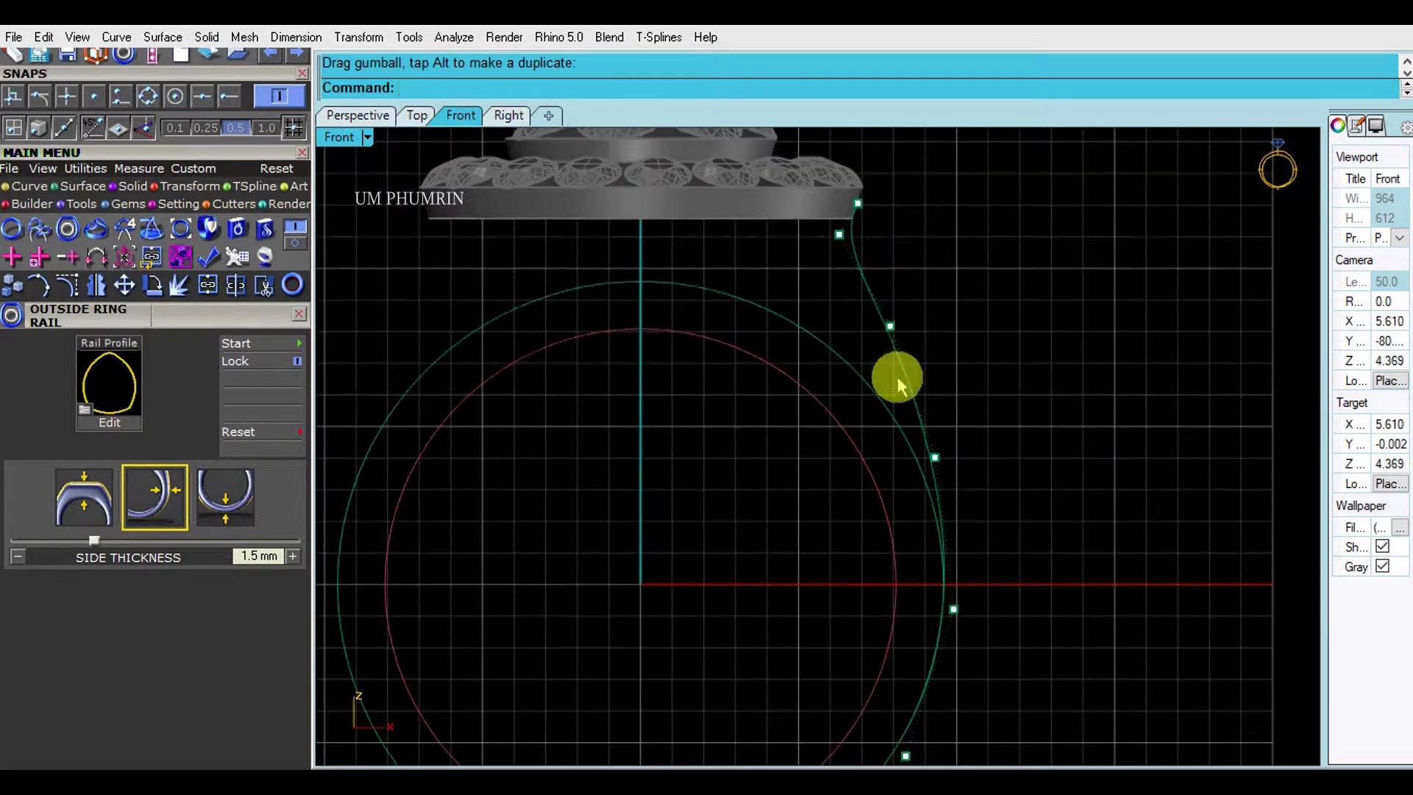
{"action": "scroll", "coordinate": [853, 237], "scroll_direction": "up", "scroll_amount": 3}
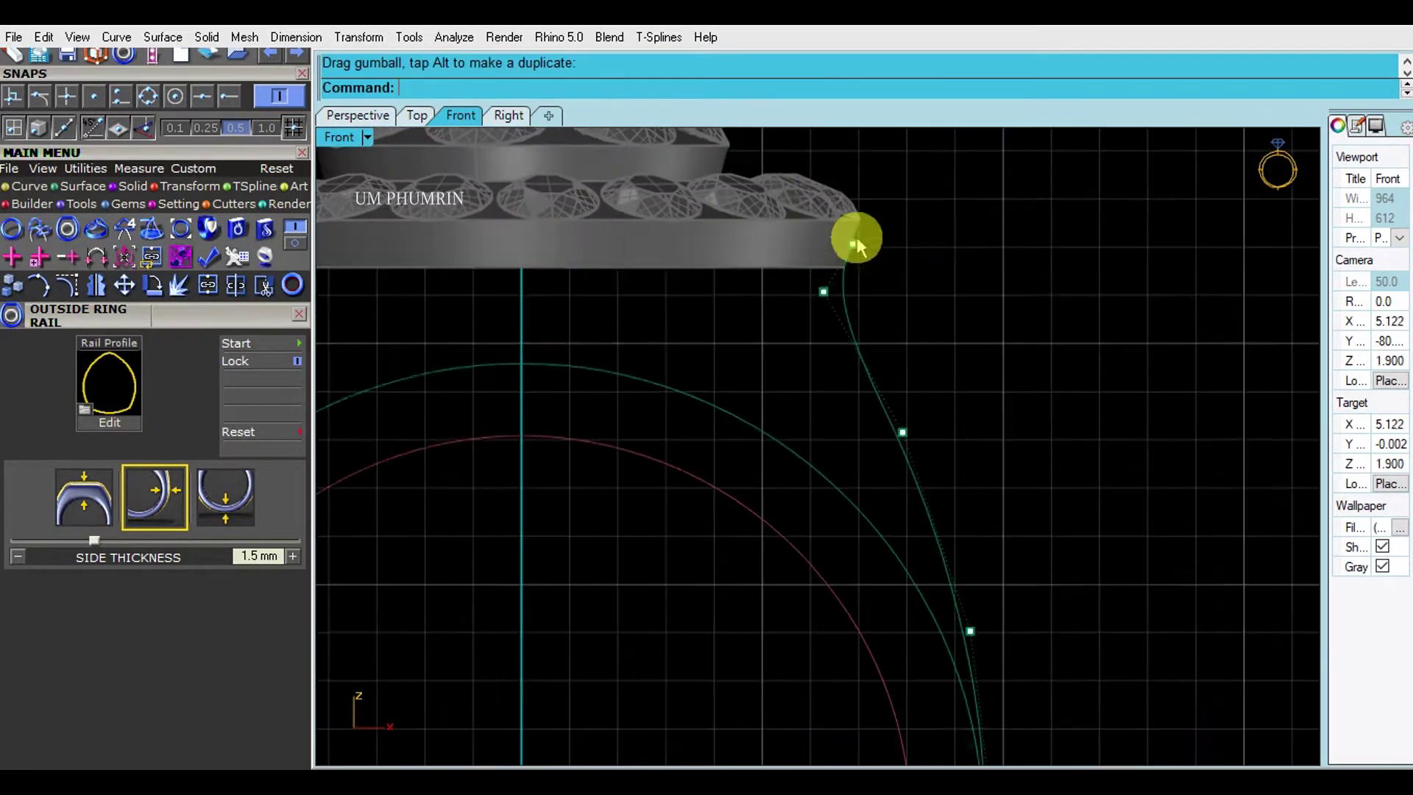
{"action": "left_click", "coordinate": [761, 358]}
{"action": "left_click_drag", "start_coordinate": [828, 357], "coordinate": [770, 206]}
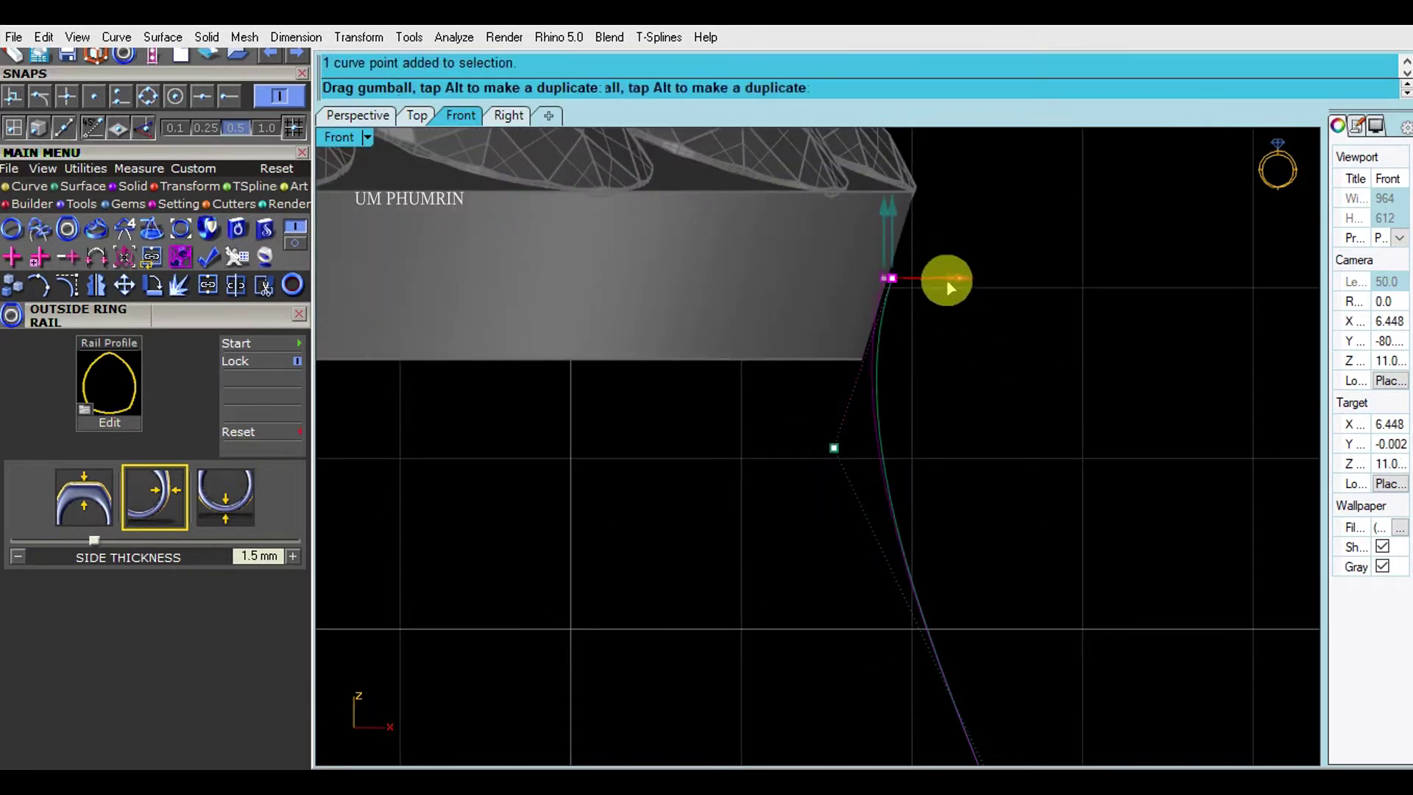
{"action": "left_click_drag", "start_coordinate": [950, 287], "coordinate": [1025, 304]}
- Shift two lower control points rightward to smooth the shank curve
{"action": "scroll", "coordinate": [993, 331], "scroll_direction": "down", "scroll_amount": 3}
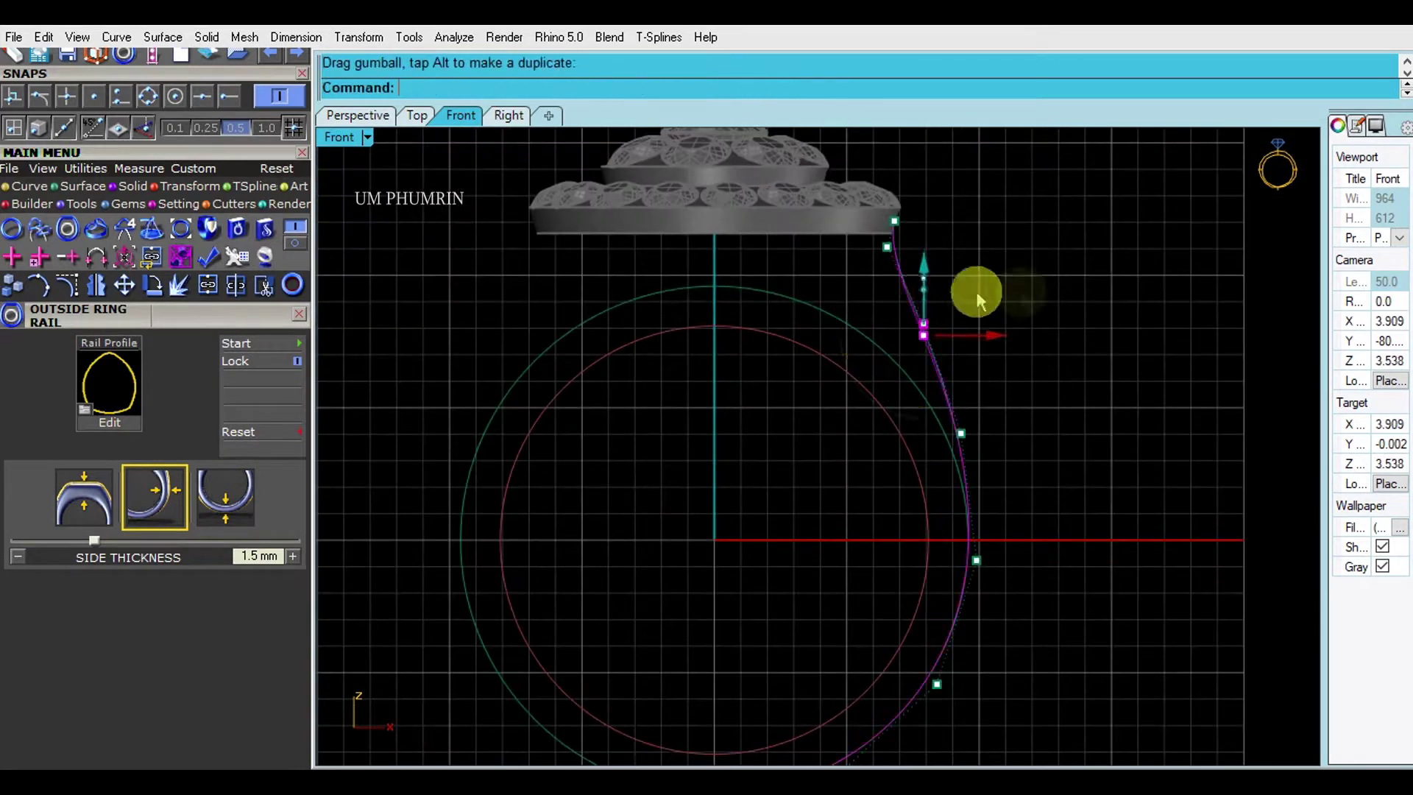
{"action": "left_click", "coordinate": [930, 373]}
{"action": "scroll", "coordinate": [995, 426], "scroll_direction": "up", "scroll_amount": 2}
{"action": "left_click_drag", "start_coordinate": [995, 408], "coordinate": [1007, 415]}
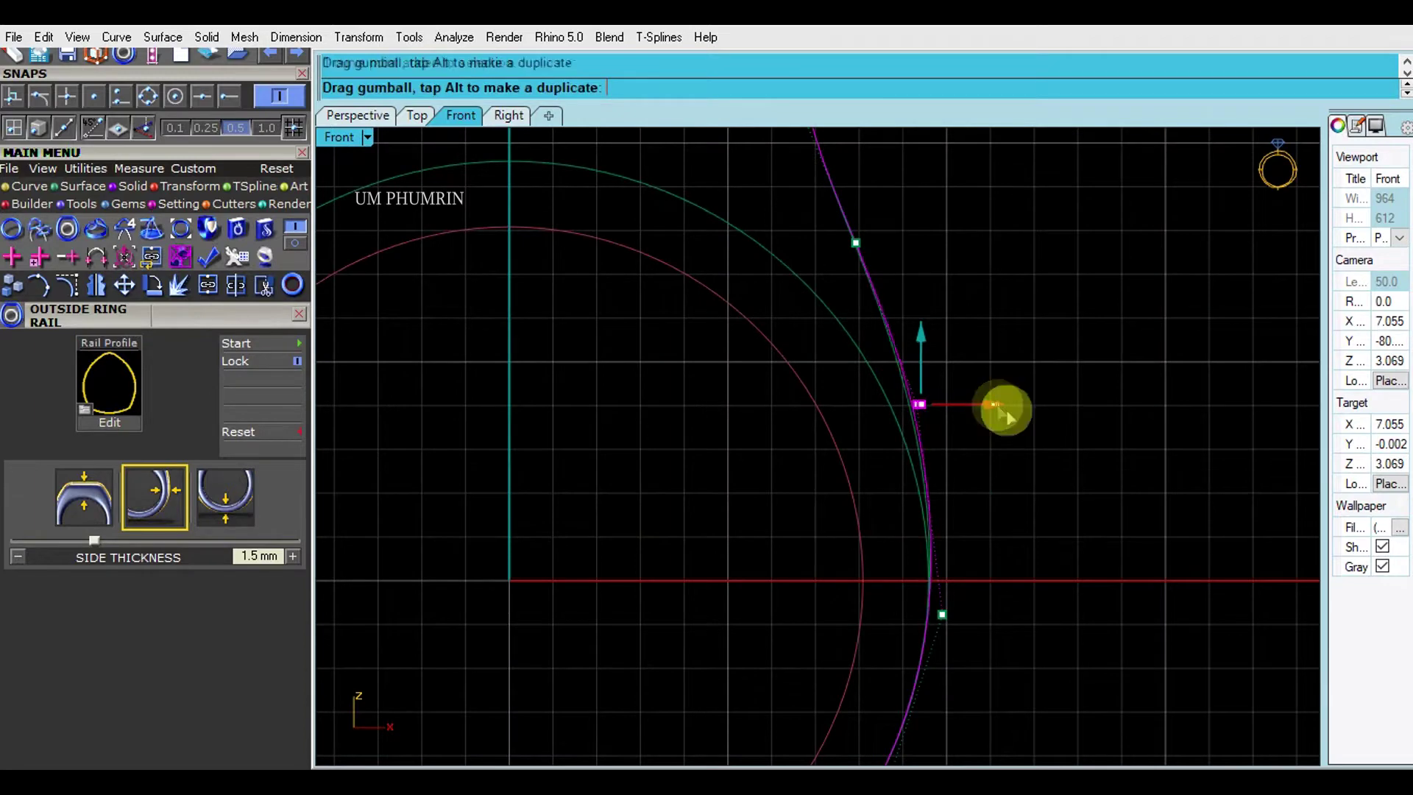
{"action": "scroll", "coordinate": [788, 463], "scroll_direction": "down", "scroll_amount": 3}
{"action": "left_click", "coordinate": [977, 505]}
{"action": "scroll", "coordinate": [1013, 514], "scroll_direction": "up", "scroll_amount": 2}
{"action": "left_click_drag", "start_coordinate": [1012, 514], "coordinate": [1015, 514]}
- Mirror the shank curve to the other side and save the ring file
{"action": "scroll", "coordinate": [1033, 423], "scroll_direction": "down", "scroll_amount": 3}
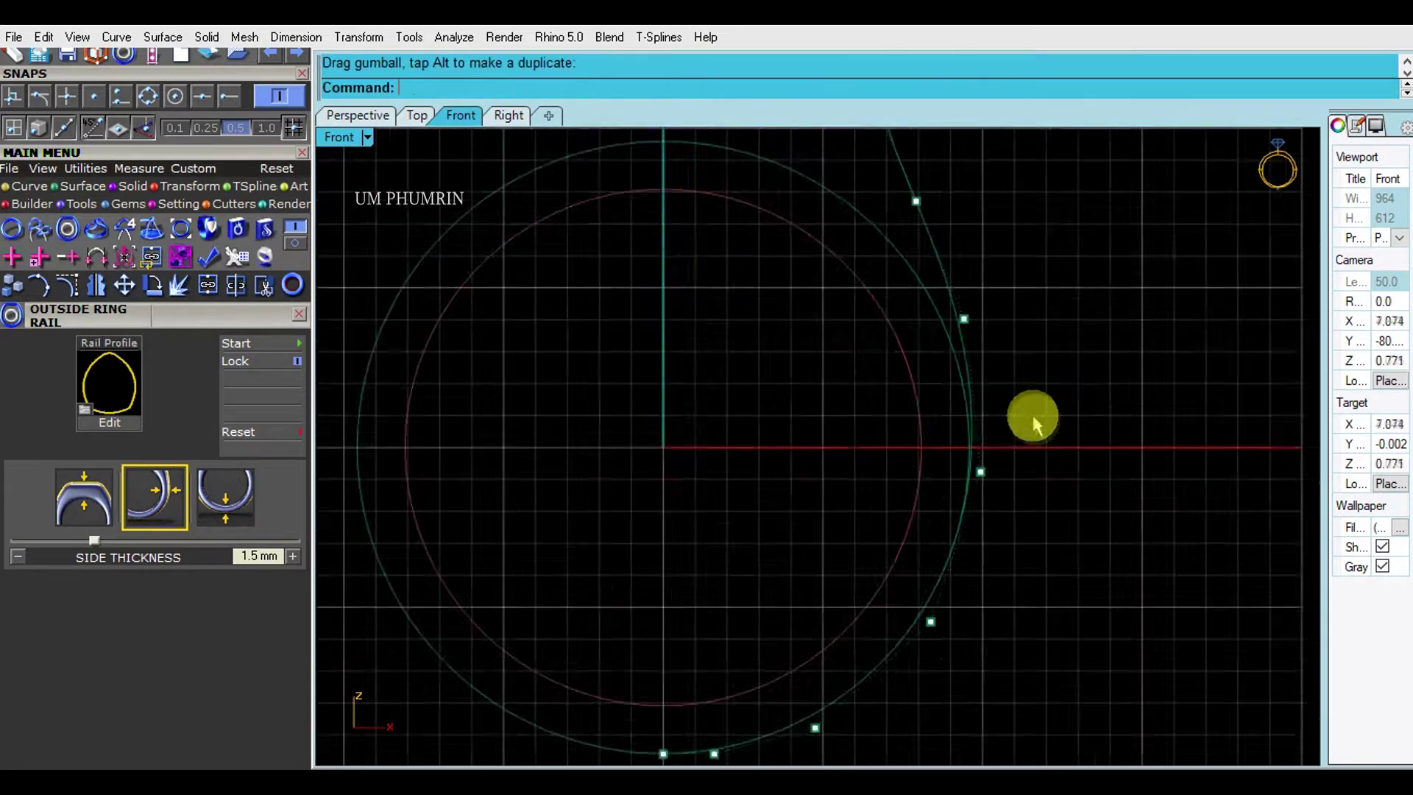
{"action": "scroll", "coordinate": [1038, 405], "scroll_direction": "down", "scroll_amount": 2}
{"action": "scroll", "coordinate": [926, 309], "scroll_direction": "up", "scroll_amount": 2}
{"action": "scroll", "coordinate": [974, 334], "scroll_direction": "down", "scroll_amount": 2}
{"action": "left_click", "coordinate": [965, 316]}
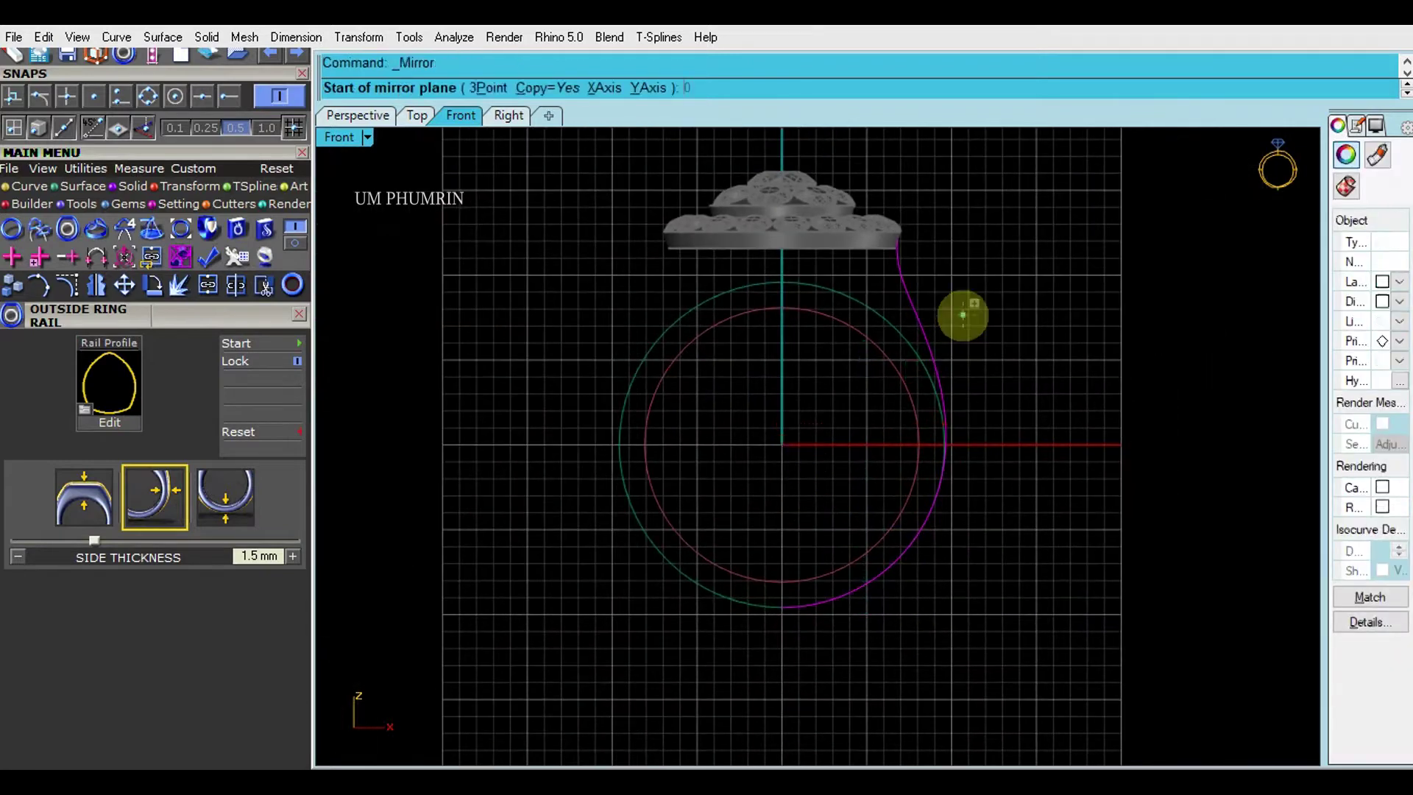
{"action": "left_click", "coordinate": [797, 332]}
{"action": "key", "text": "ctrl+s"}
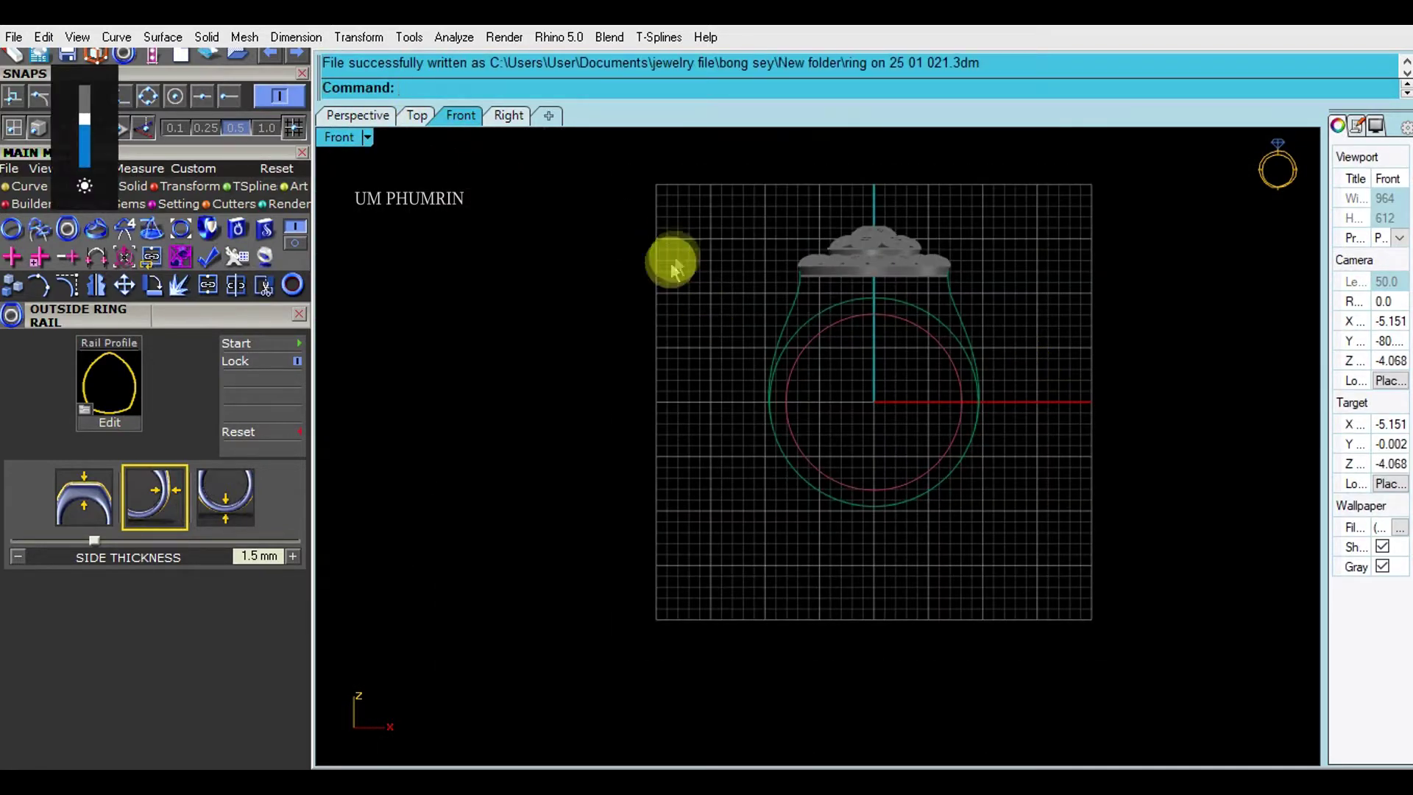
- Unlock the head's gems and settings and nudge them slightly downward
{"action": "key", "text": "Right"}
{"action": "key", "text": "Right"}
{"action": "key", "text": "Up"}
{"action": "scroll", "coordinate": [809, 294], "scroll_direction": "up", "scroll_amount": 3}
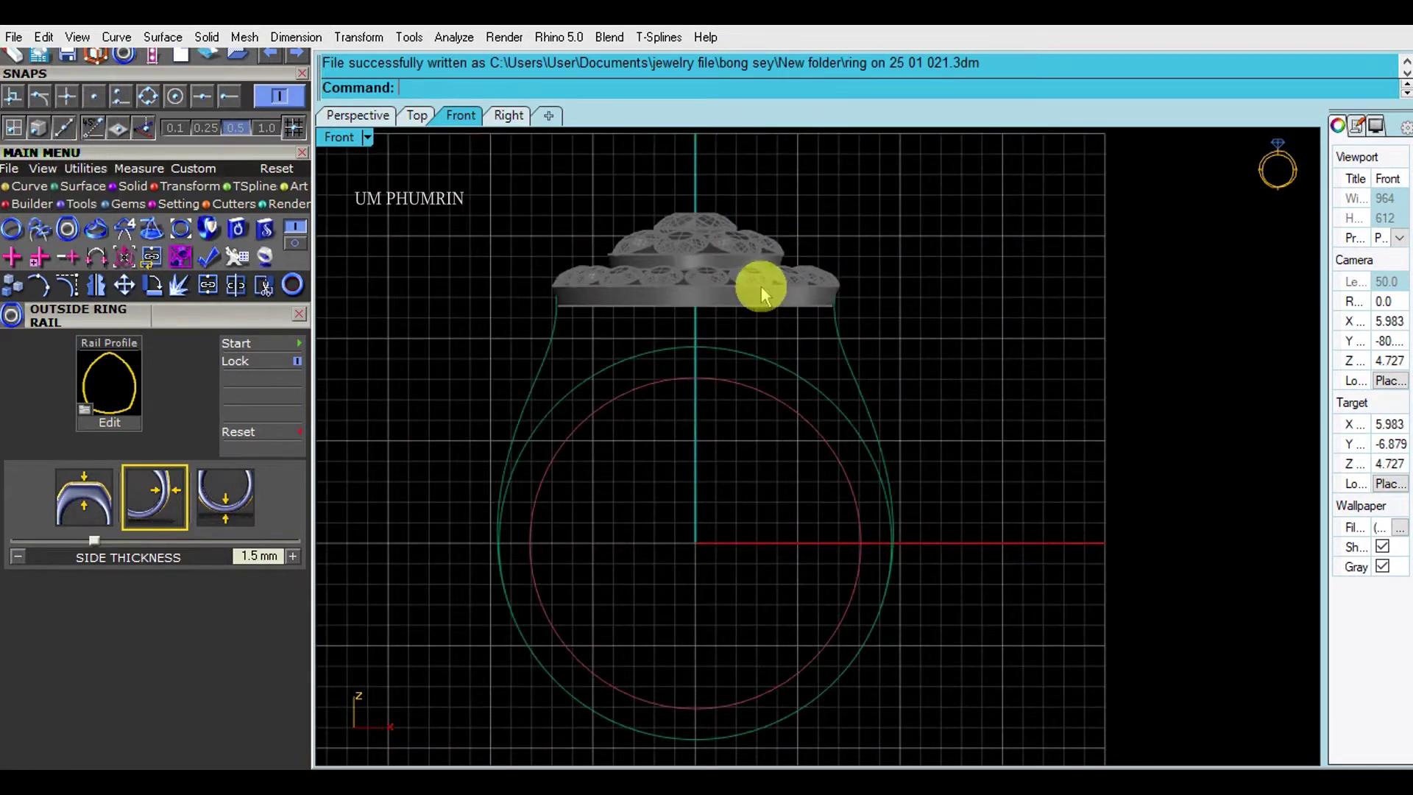
{"action": "key", "text": "ctrl+alt+l"}
{"action": "scroll", "coordinate": [920, 324], "scroll_direction": "down", "scroll_amount": 2}
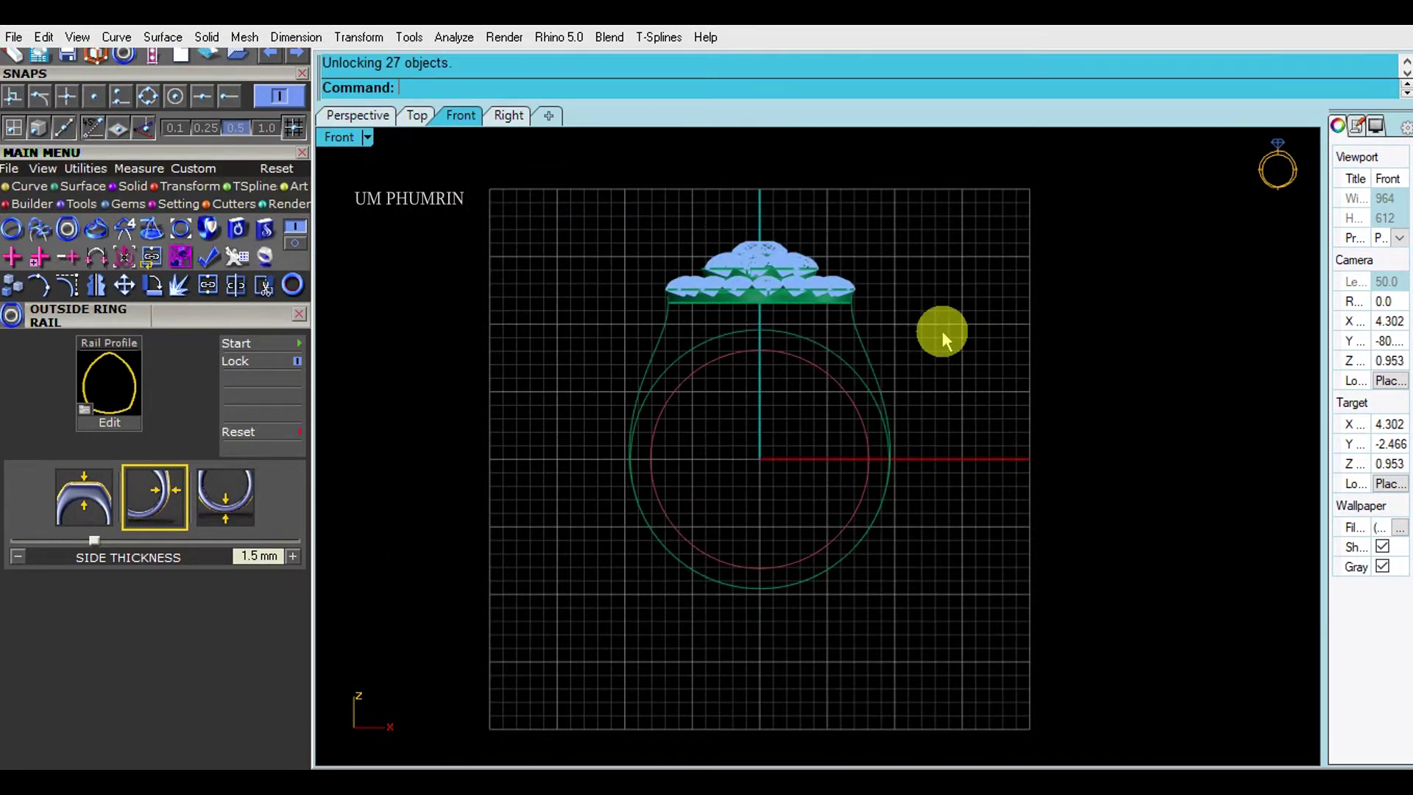
{"action": "scroll", "coordinate": [941, 335], "scroll_direction": "up", "scroll_amount": 3}
{"action": "left_click_drag", "start_coordinate": [479, 277], "coordinate": [946, 404]}
{"action": "scroll", "coordinate": [795, 294], "scroll_direction": "up", "scroll_amount": 2}
{"action": "left_click_drag", "start_coordinate": [779, 248], "coordinate": [793, 254]}
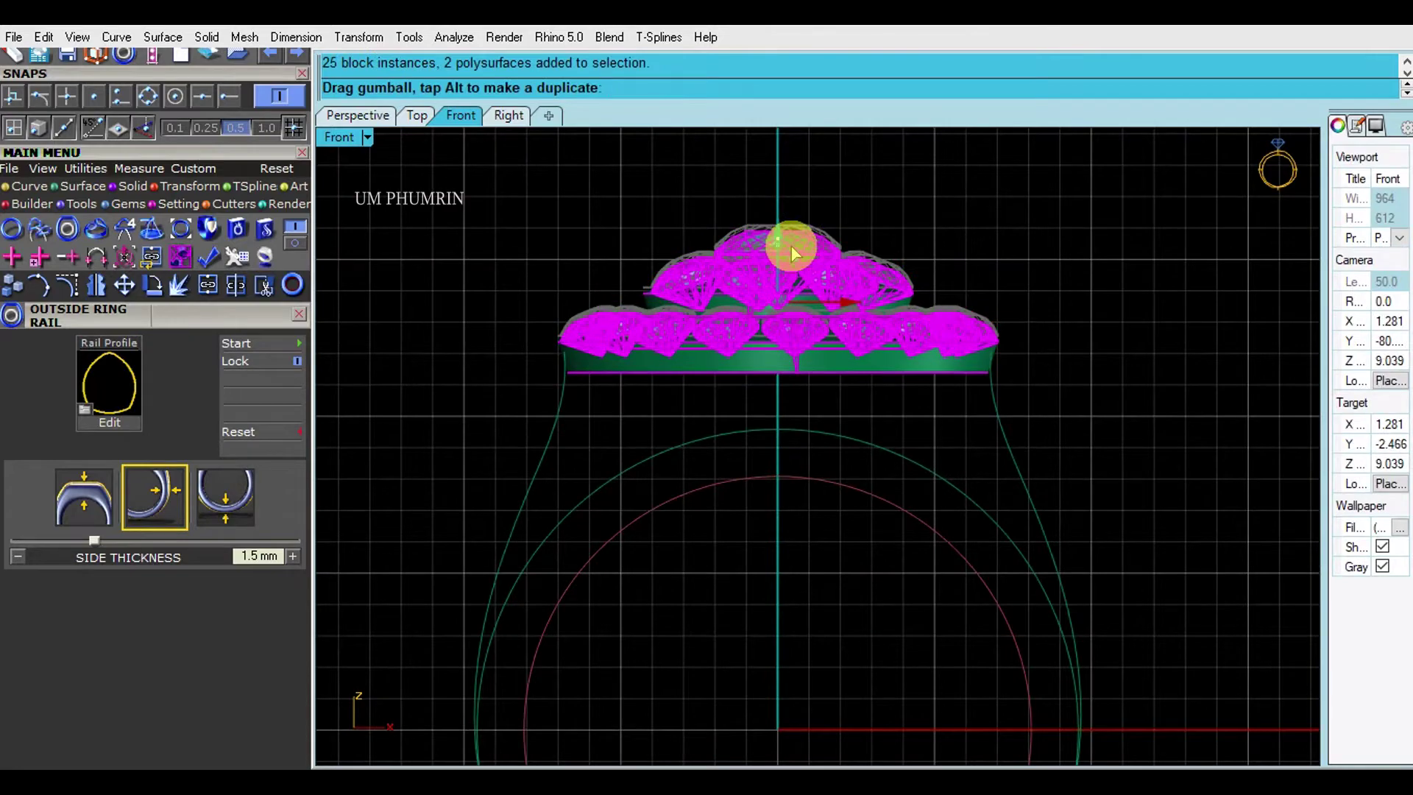
{"action": "left_click", "coordinate": [1080, 322]}
- Show the right shank outline's control points and move one to reshape it
{"action": "scroll", "coordinate": [1023, 320], "scroll_direction": "down", "scroll_amount": 4}
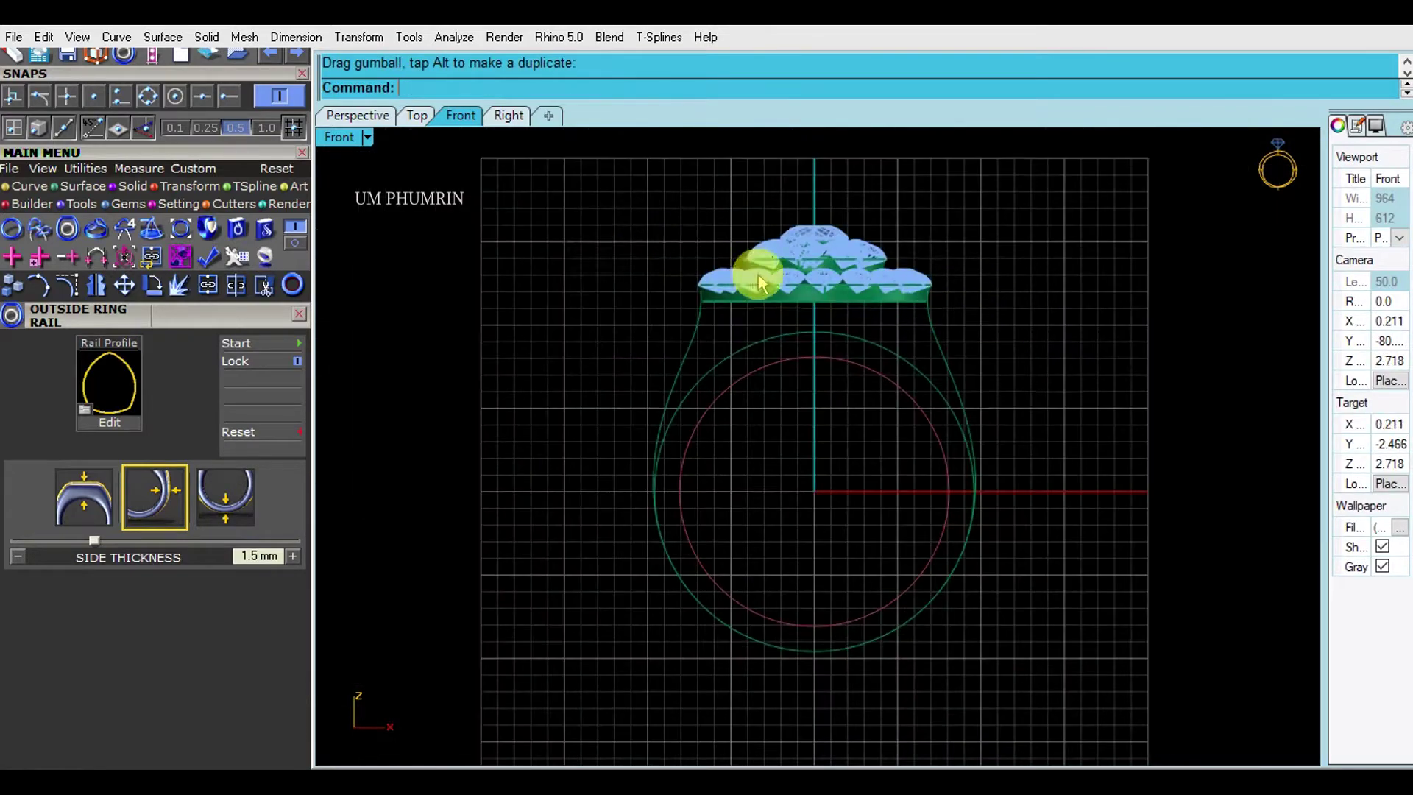
{"action": "scroll", "coordinate": [577, 211], "scroll_direction": "up", "scroll_amount": 3}
{"action": "scroll", "coordinate": [1062, 315], "scroll_direction": "down", "scroll_amount": 3}
{"action": "left_click", "coordinate": [962, 360]}
{"action": "scroll", "coordinate": [668, 382], "scroll_direction": "up", "scroll_amount": 2}
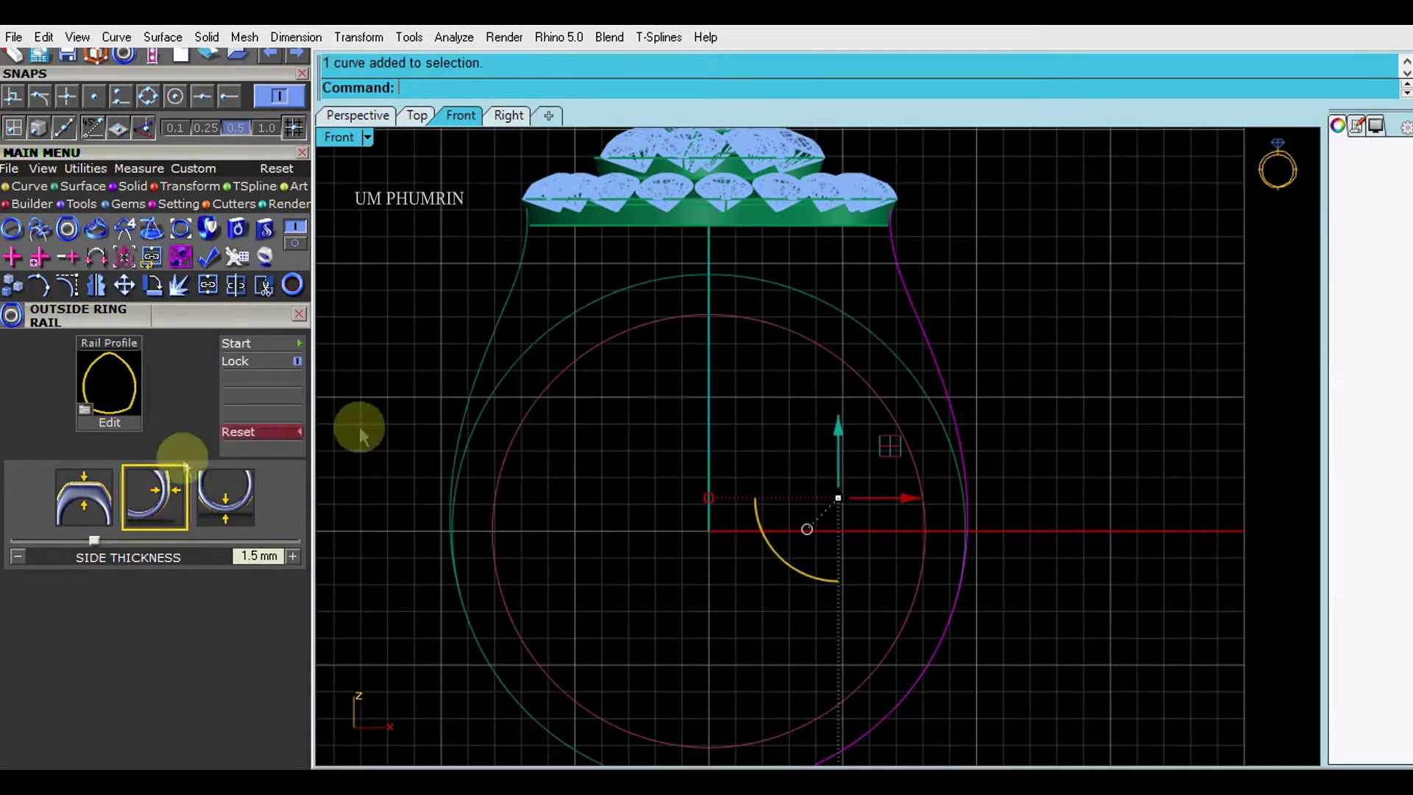
{"action": "left_click", "coordinate": [66, 284]}
{"action": "scroll", "coordinate": [905, 325], "scroll_direction": "up", "scroll_amount": 2}
{"action": "scroll", "coordinate": [912, 323], "scroll_direction": "up", "scroll_amount": 2}
{"action": "left_click", "coordinate": [921, 328]}
{"action": "left_click_drag", "start_coordinate": [926, 255], "coordinate": [945, 257]}
- Pull another control point so the right shank outline flows smoothly
{"action": "scroll", "coordinate": [1033, 373], "scroll_direction": "down", "scroll_amount": 3}
{"action": "scroll", "coordinate": [996, 353], "scroll_direction": "up", "scroll_amount": 2}
{"action": "scroll", "coordinate": [1004, 358], "scroll_direction": "up", "scroll_amount": 2}
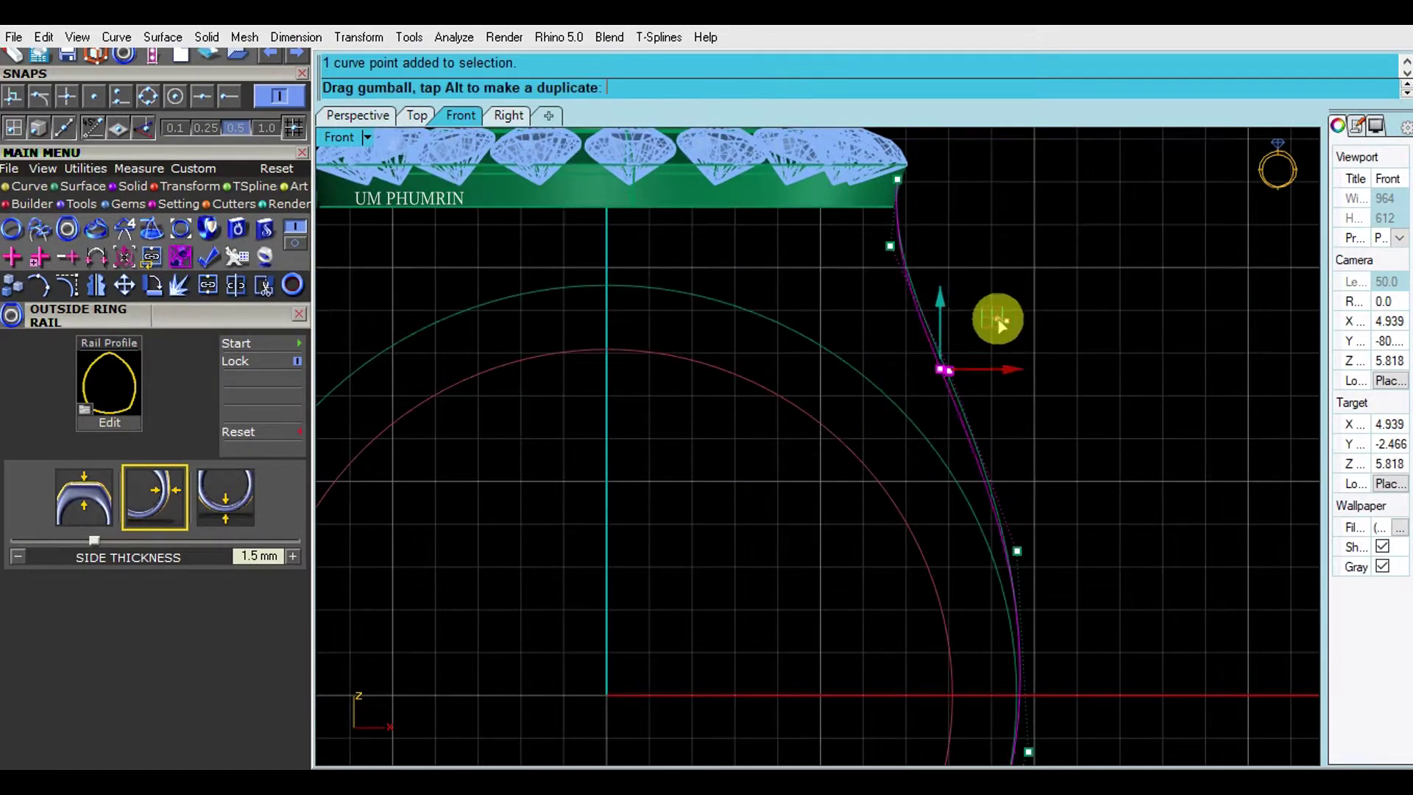
{"action": "scroll", "coordinate": [1066, 412], "scroll_direction": "down", "scroll_amount": 3}
{"action": "scroll", "coordinate": [912, 318], "scroll_direction": "up", "scroll_amount": 3}
{"action": "left_click", "coordinate": [944, 356]}
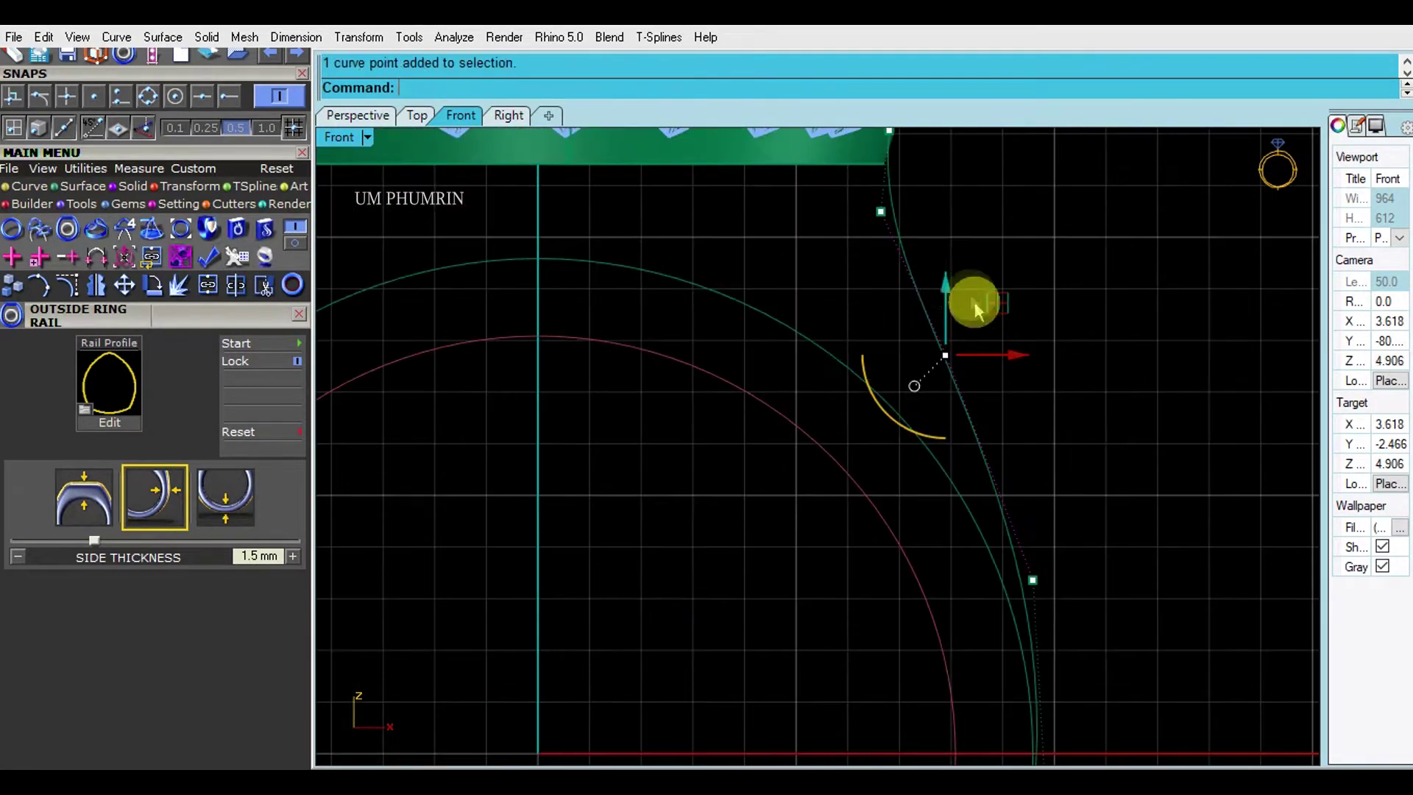
{"action": "left_click_drag", "start_coordinate": [1040, 271], "coordinate": [1037, 274]}
{"action": "scroll", "coordinate": [1008, 298], "scroll_direction": "down", "scroll_amount": 2}
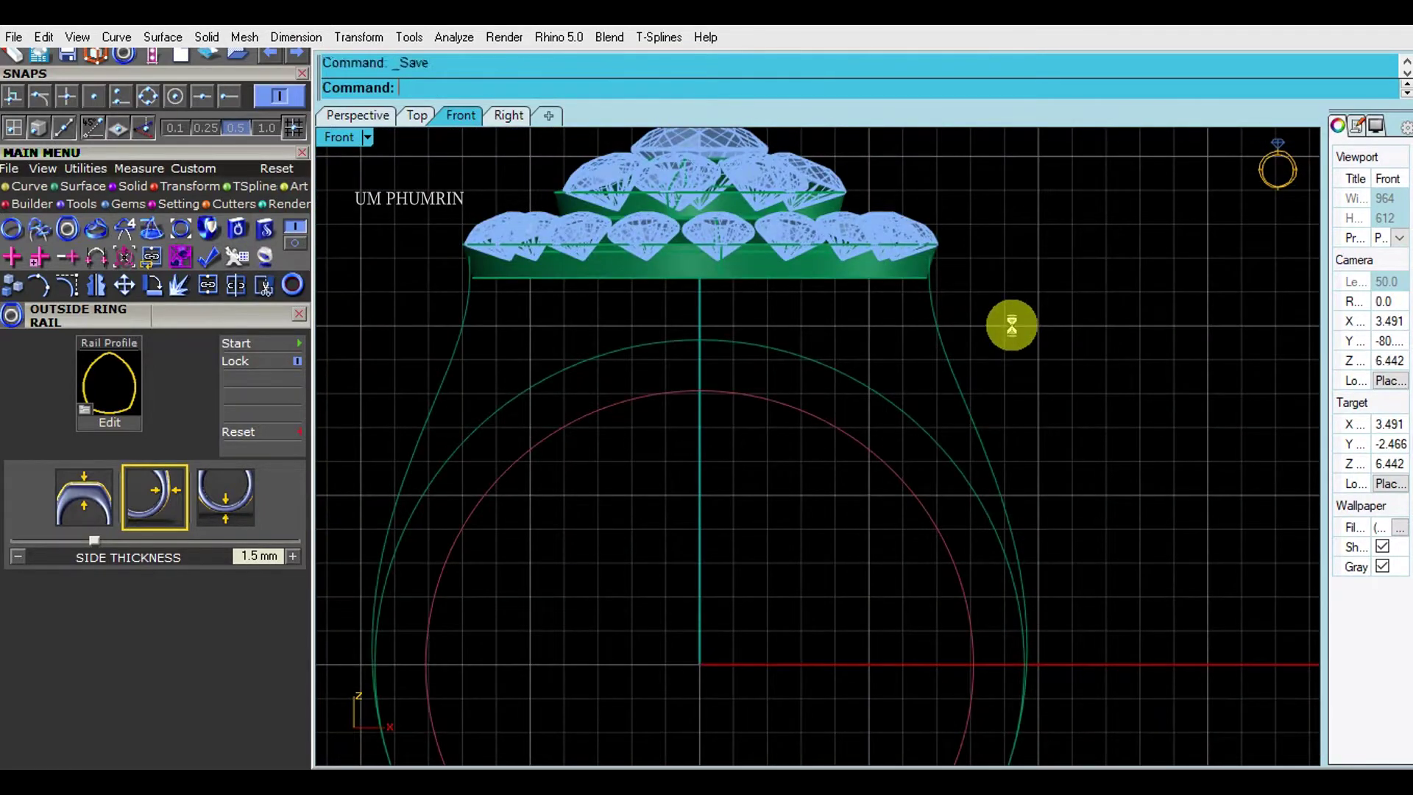
{"action": "scroll", "coordinate": [1012, 340], "scroll_direction": "down", "scroll_amount": 2}
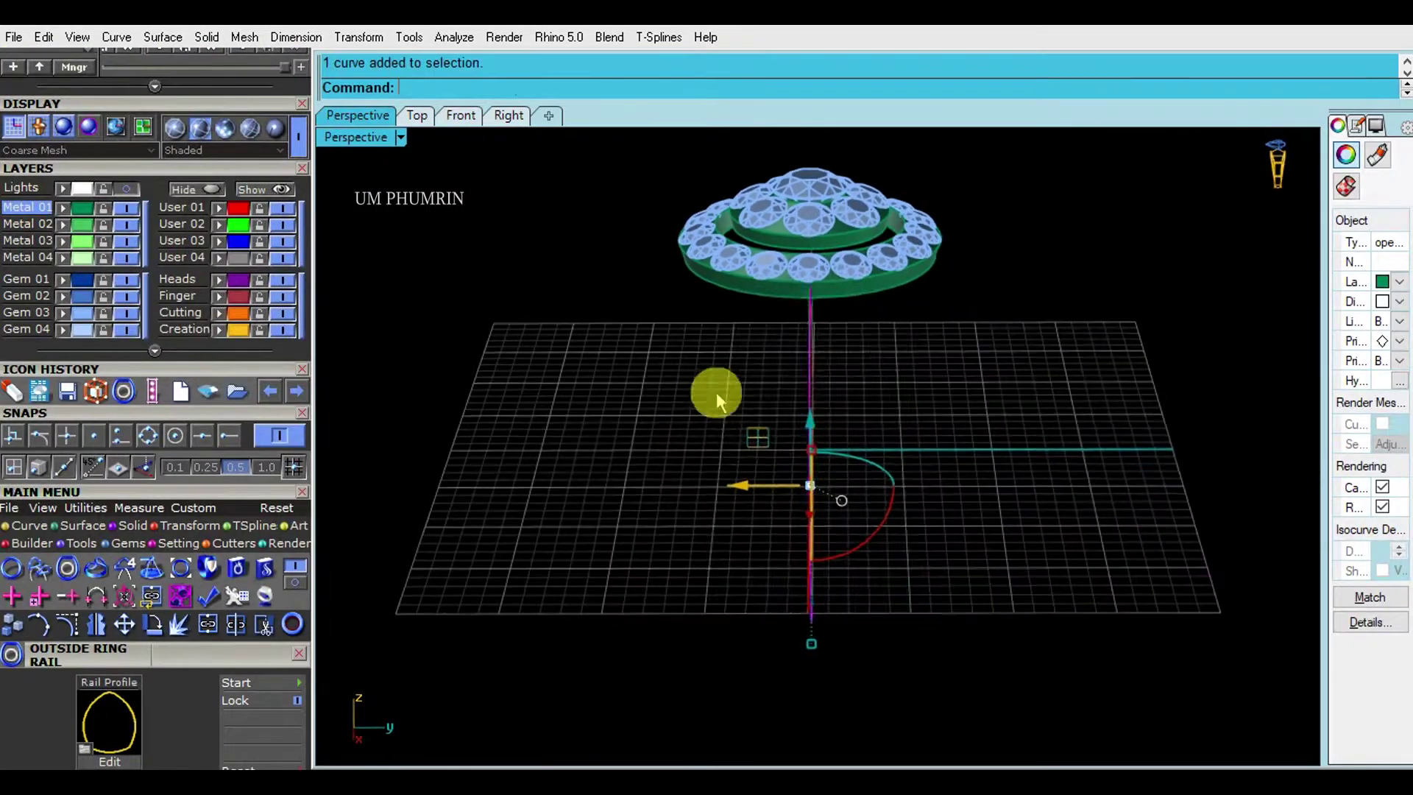
- Extrude the shank curve into a band surface
{"action": "key", "text": "Return"}
{"action": "scroll", "coordinate": [953, 368], "scroll_direction": "up", "scroll_amount": 5}
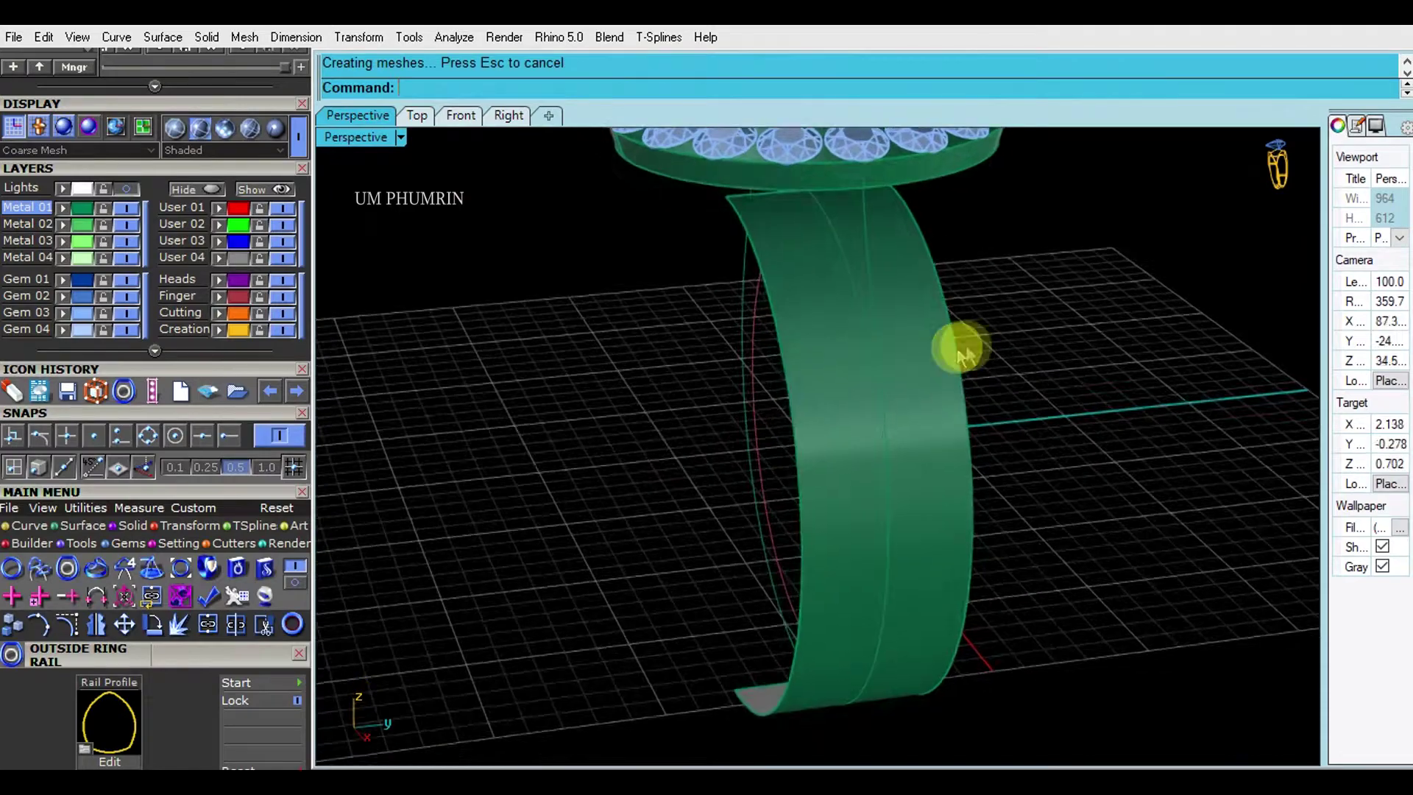
{"action": "scroll", "coordinate": [829, 419], "scroll_direction": "down", "scroll_amount": 3}
{"action": "left_click", "coordinate": [824, 337]}
{"action": "scroll", "coordinate": [823, 422], "scroll_direction": "up", "scroll_amount": 2}
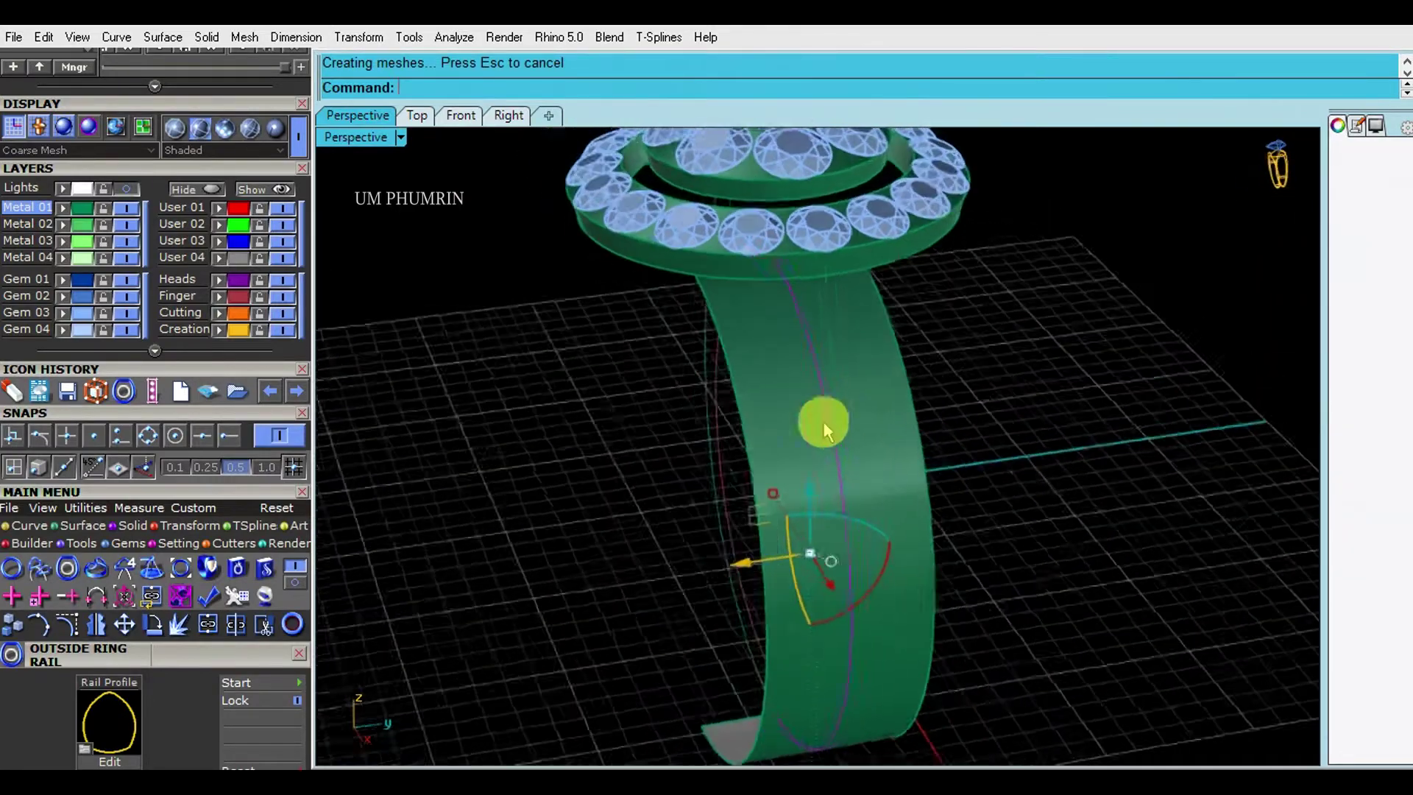
{"action": "scroll", "coordinate": [823, 421], "scroll_direction": "up", "scroll_amount": 2}
{"action": "right_click_drag", "start_coordinate": [841, 354], "coordinate": [867, 319]}
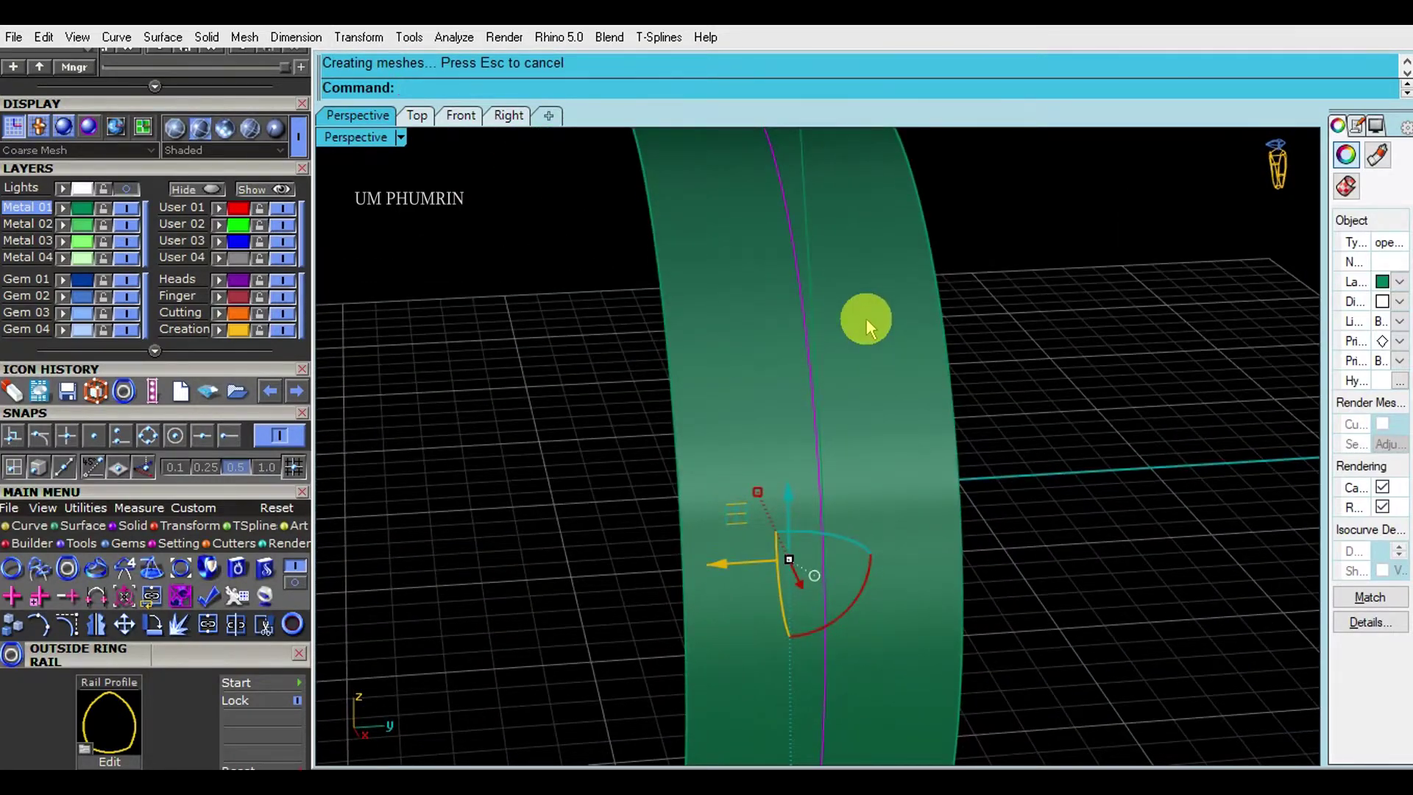
- Select the curve along the band and start Gem On Curve
{"action": "key", "text": "Escape"}
{"action": "scroll", "coordinate": [969, 369], "scroll_direction": "down", "scroll_amount": 3}
{"action": "right_click_drag", "start_coordinate": [968, 369], "coordinate": [826, 306]}
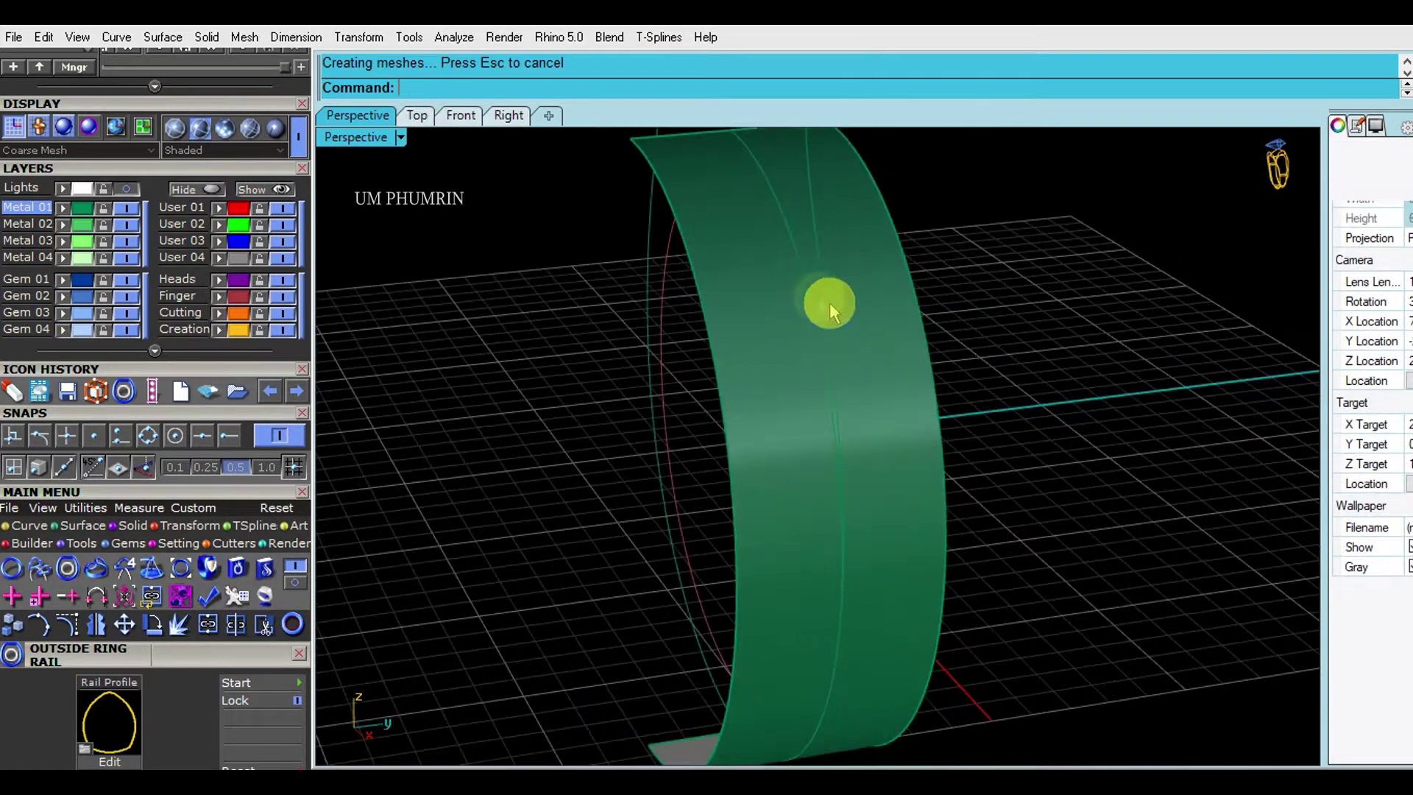
{"action": "scroll", "coordinate": [817, 298], "scroll_direction": "up", "scroll_amount": 2}
{"action": "left_click", "coordinate": [811, 294]}
{"action": "key", "text": "Return"}
{"action": "scroll", "coordinate": [226, 432], "scroll_direction": "down", "scroll_amount": 5}
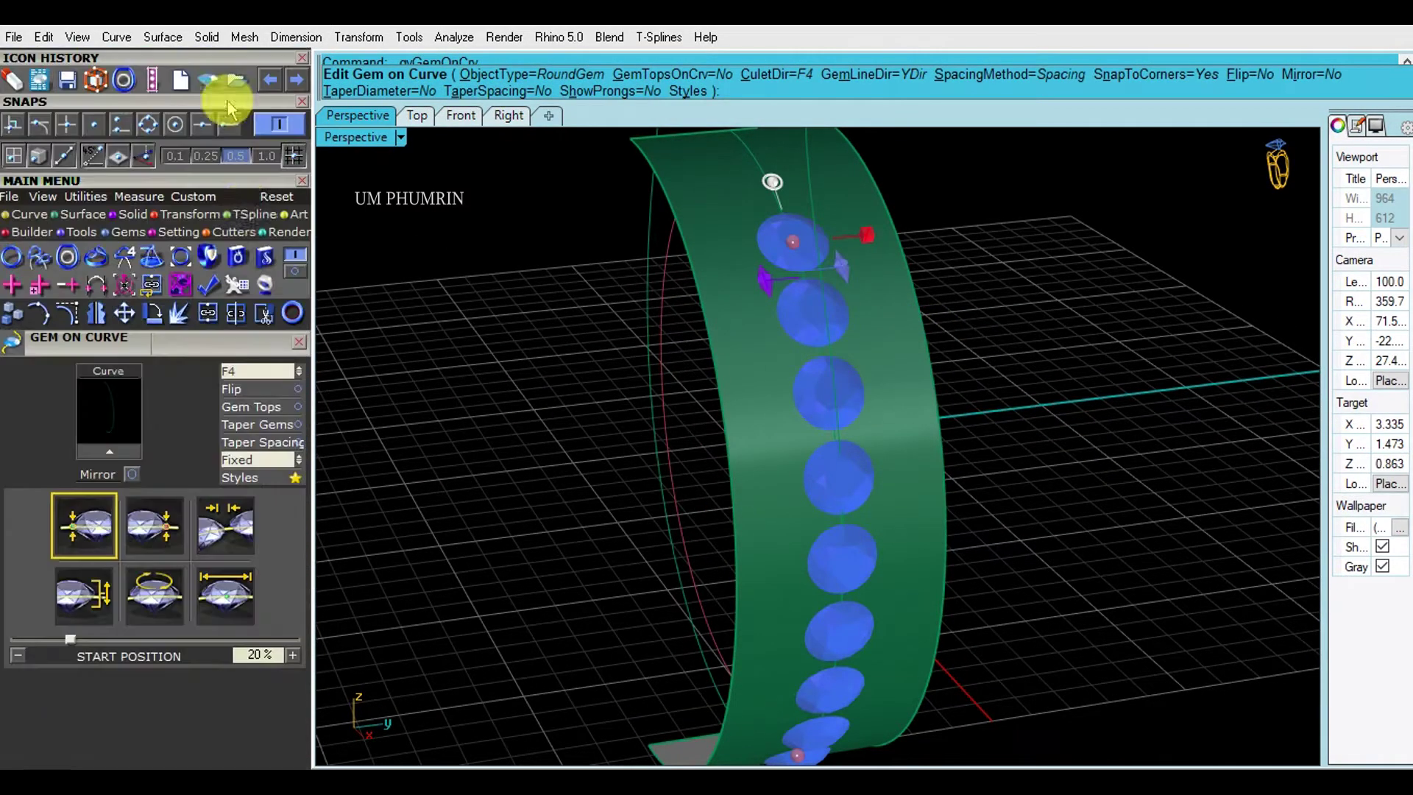
- Set CuletDir to Object, Fixed spacing, and positions from 13.8% to 42.8%
{"action": "left_click", "coordinate": [252, 375]}
{"action": "left_click", "coordinate": [220, 542]}
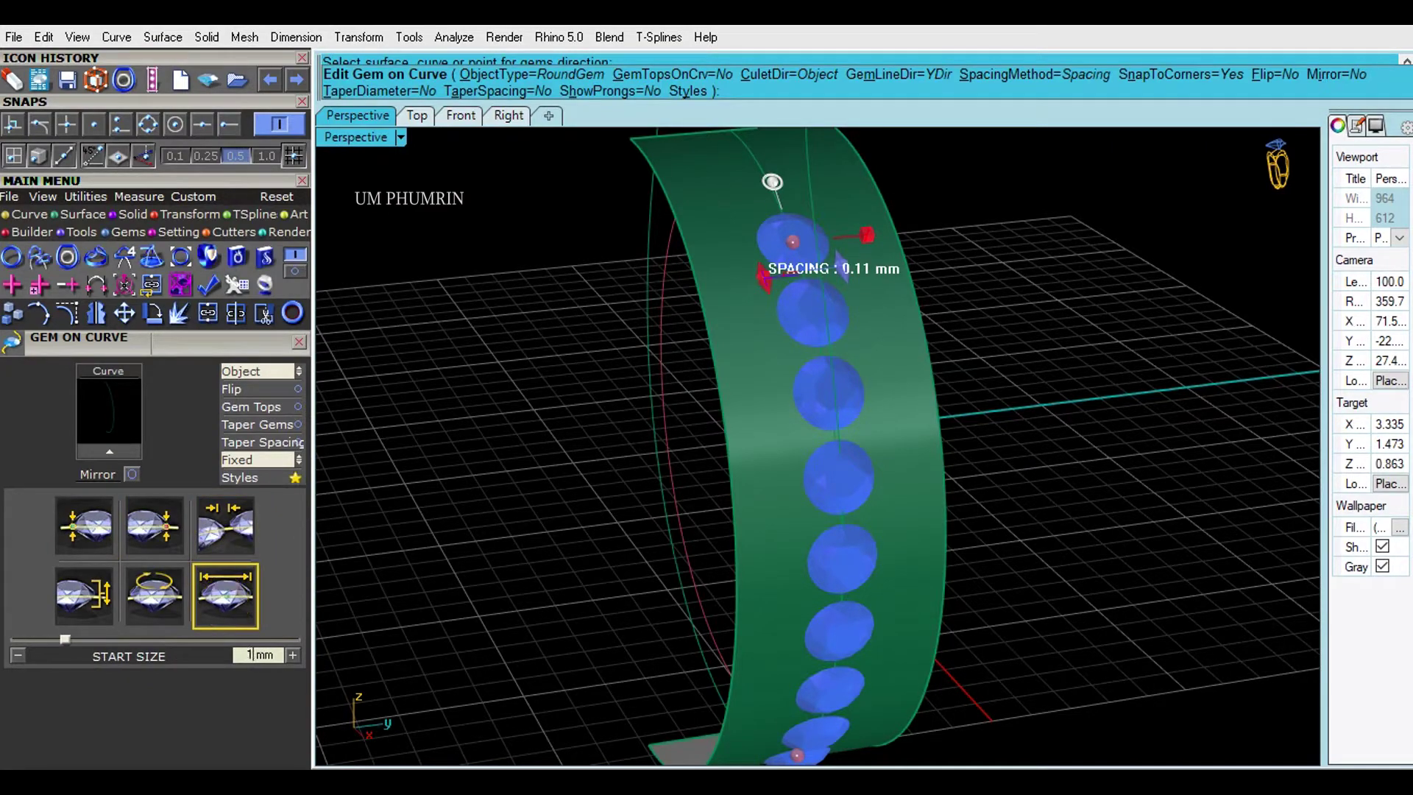
{"action": "left_click", "coordinate": [253, 457]}
{"action": "mouse_move", "coordinate": [586, 338]}
{"action": "right_mouse_down"}
{"action": "mouse_move", "coordinate": [869, 407]}
{"action": "mouse_move", "coordinate": [851, 306]}
{"action": "right_mouse_up"}
{"action": "left_click_drag", "start_coordinate": [851, 306], "coordinate": [813, 290]}
{"action": "right_click_drag", "start_coordinate": [814, 290], "coordinate": [833, 461]}
{"action": "left_click_drag", "start_coordinate": [834, 461], "coordinate": [896, 318]}
- Finish the six-gem row and slide it sideways across the band in the right view
{"action": "left_click", "coordinate": [460, 115]}
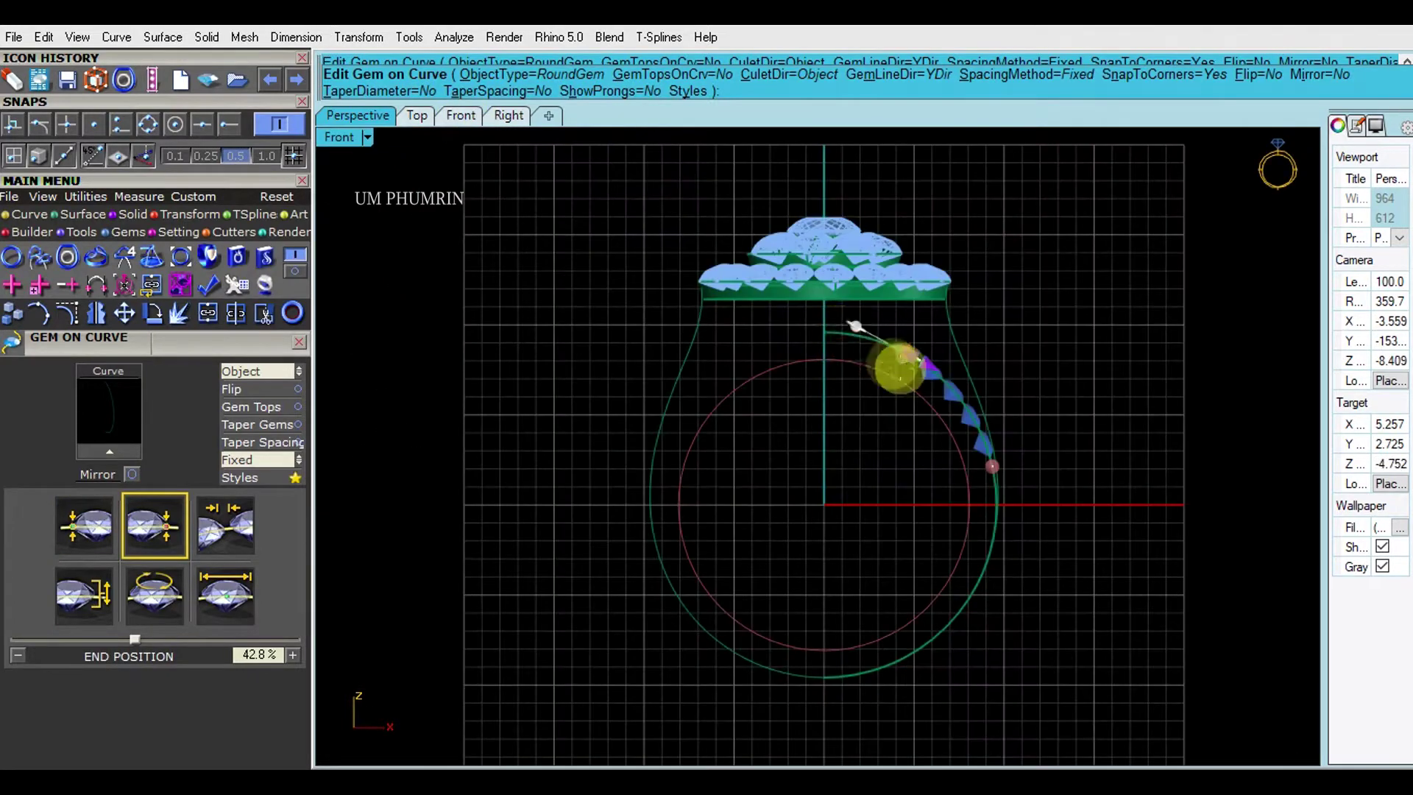
{"action": "scroll", "coordinate": [877, 433], "scroll_direction": "up", "scroll_amount": 5}
{"action": "right_click_drag", "start_coordinate": [844, 402], "coordinate": [969, 563]}
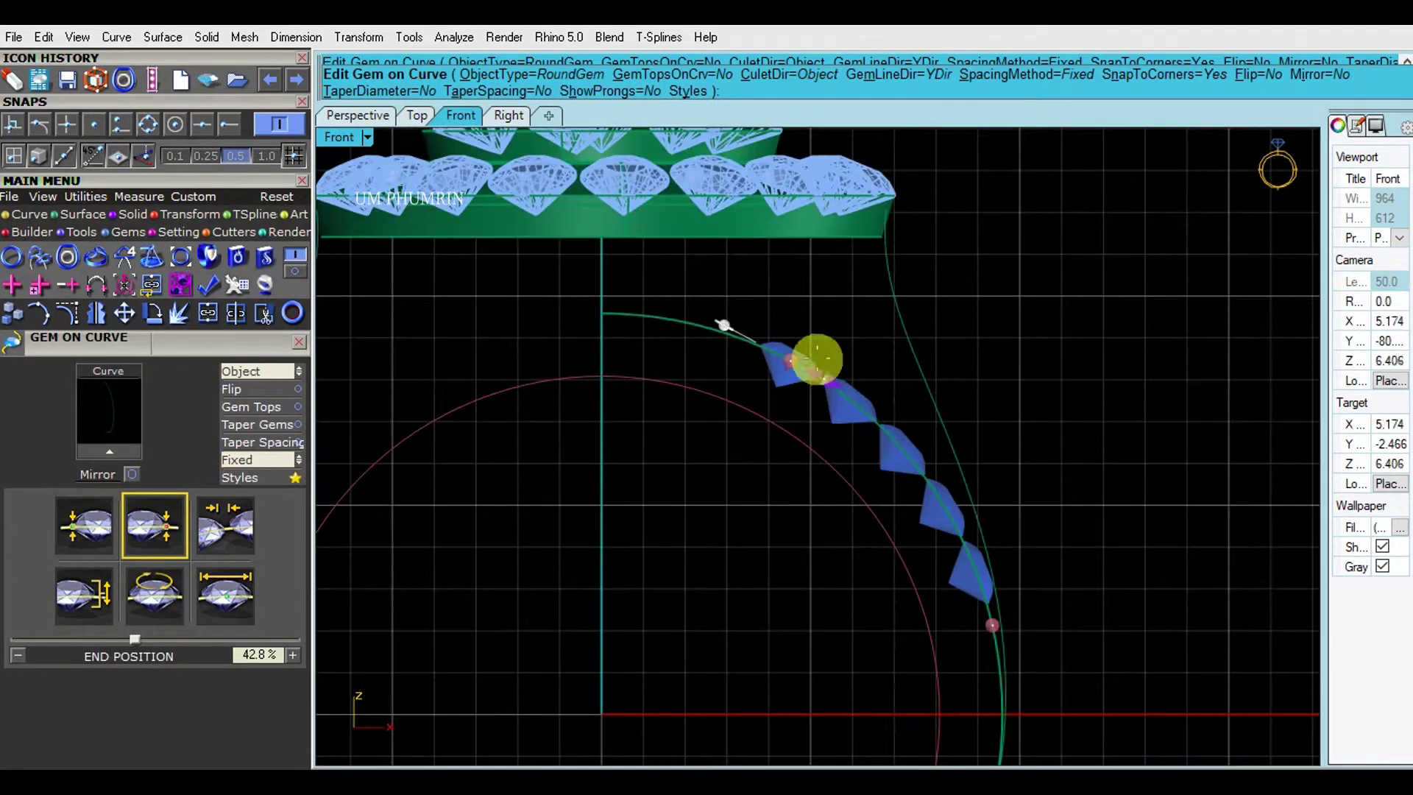
{"action": "key", "text": "Return"}
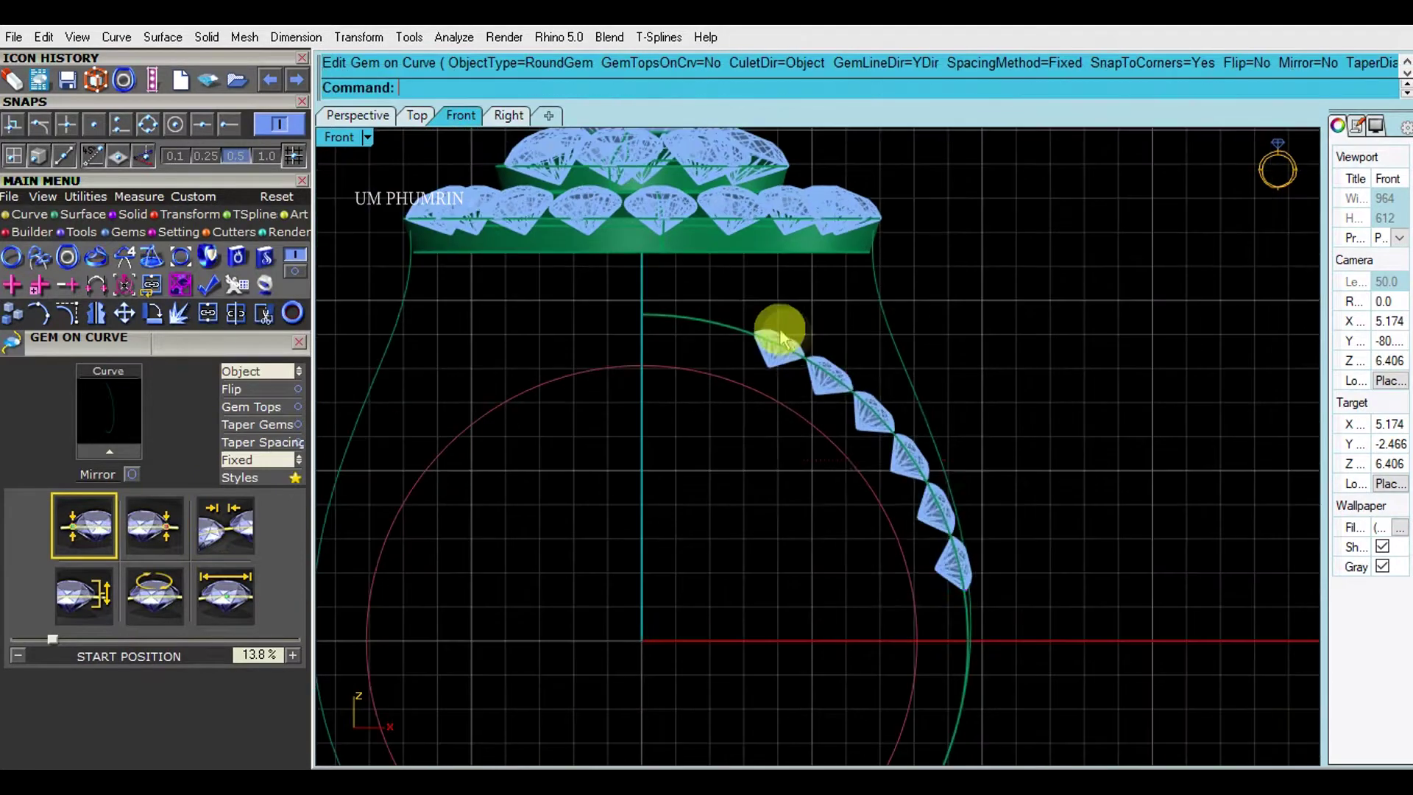
{"action": "key", "text": "ctrl+Tab"}
{"action": "scroll", "coordinate": [836, 433], "scroll_direction": "up", "scroll_amount": 3}
{"action": "scroll", "coordinate": [771, 368], "scroll_direction": "up", "scroll_amount": 1}
{"action": "left_click_drag", "start_coordinate": [771, 368], "coordinate": [868, 501]}
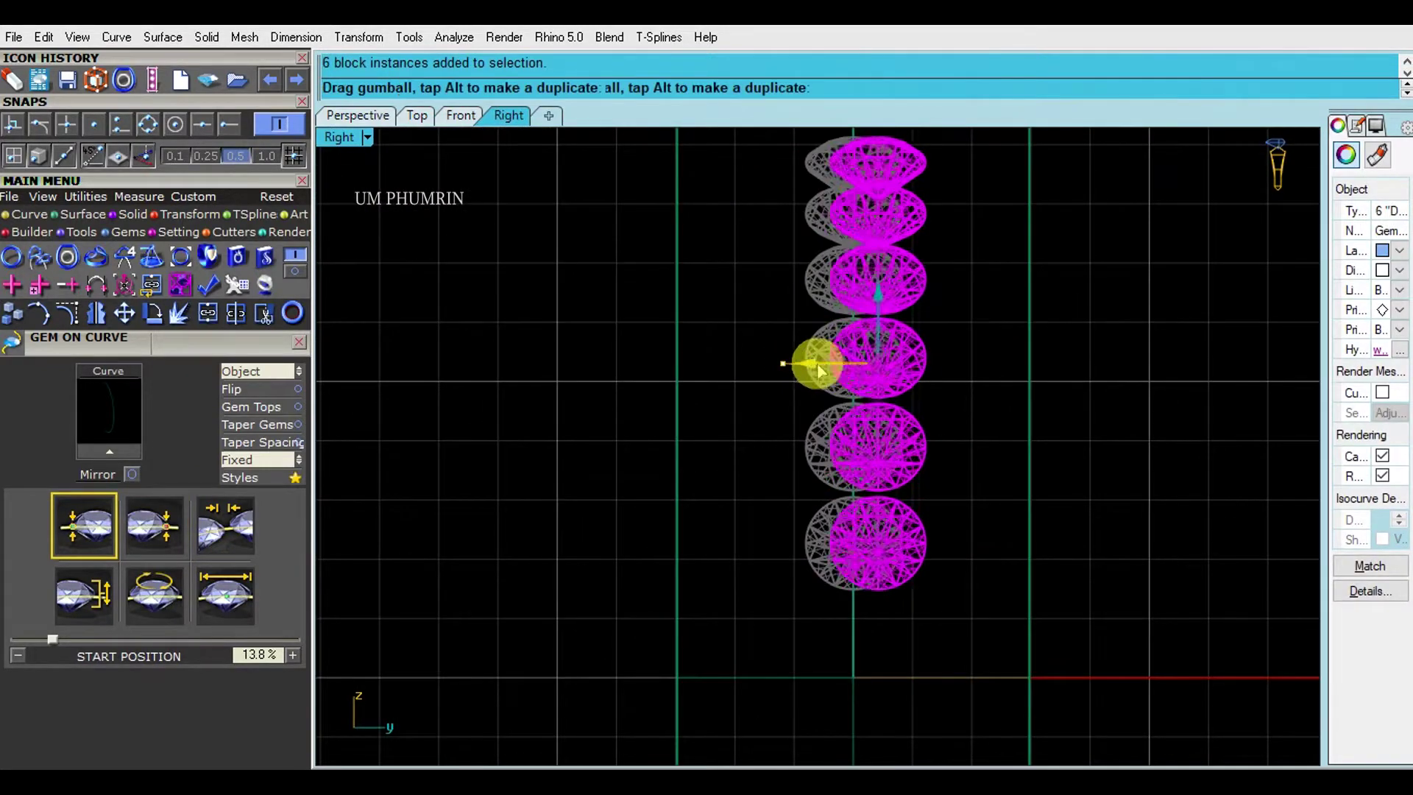
- Mirror the gem row into a second parallel row
{"action": "scroll", "coordinate": [868, 500], "scroll_direction": "up", "scroll_amount": 3}
{"action": "type", "text": "Mirror"}
{"action": "key", "text": "Return"}
{"action": "left_click", "coordinate": [837, 421]}
{"action": "left_click", "coordinate": [838, 471]}
- Measure the gap between gems and shift the mirrored row to adjust it
{"action": "left_click", "coordinate": [231, 124]}
{"action": "scroll", "coordinate": [846, 563], "scroll_direction": "up", "scroll_amount": 2}
{"action": "scroll", "coordinate": [850, 536], "scroll_direction": "up", "scroll_amount": 3}
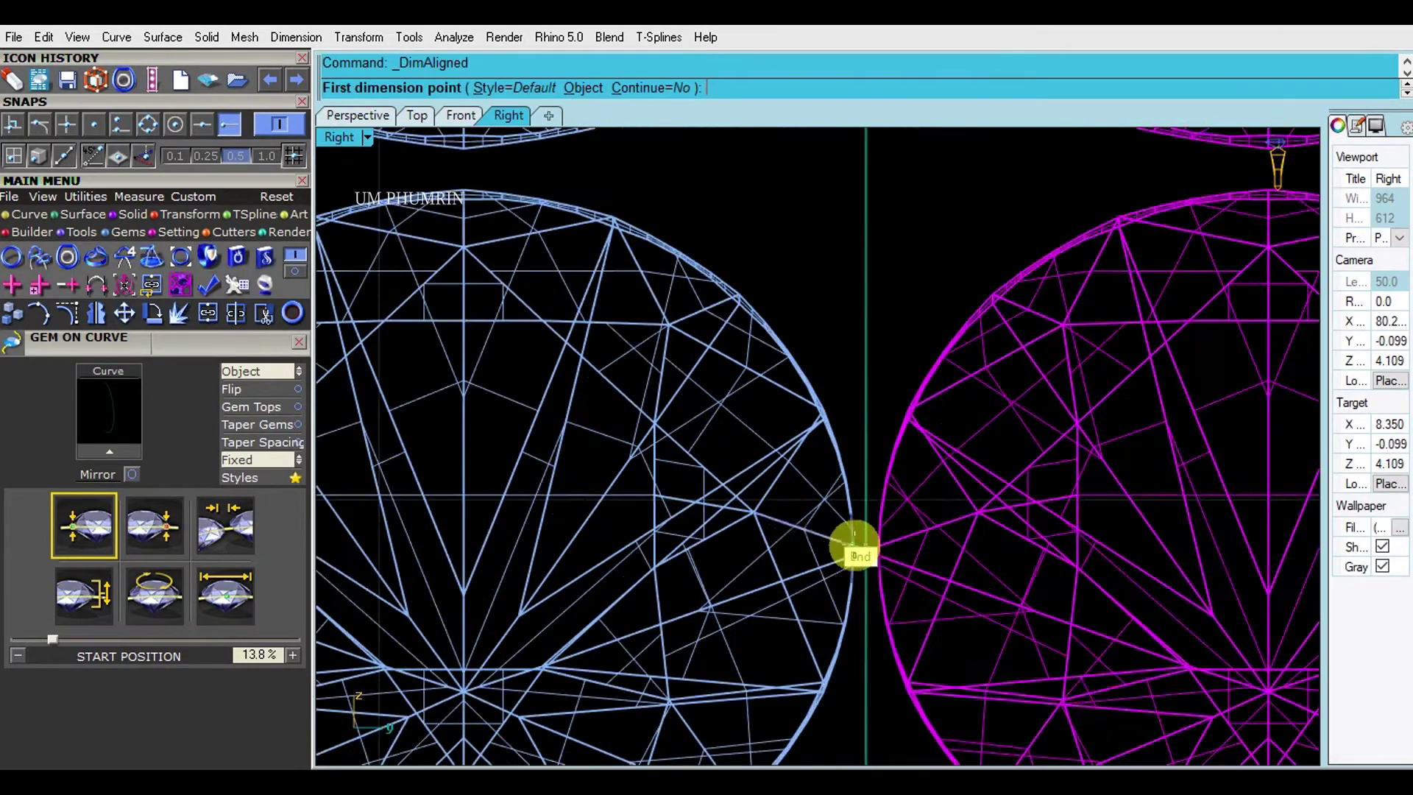
{"action": "left_click", "coordinate": [876, 553]}
{"action": "scroll", "coordinate": [895, 473], "scroll_direction": "down", "scroll_amount": 3}
{"action": "left_click", "coordinate": [911, 451]}
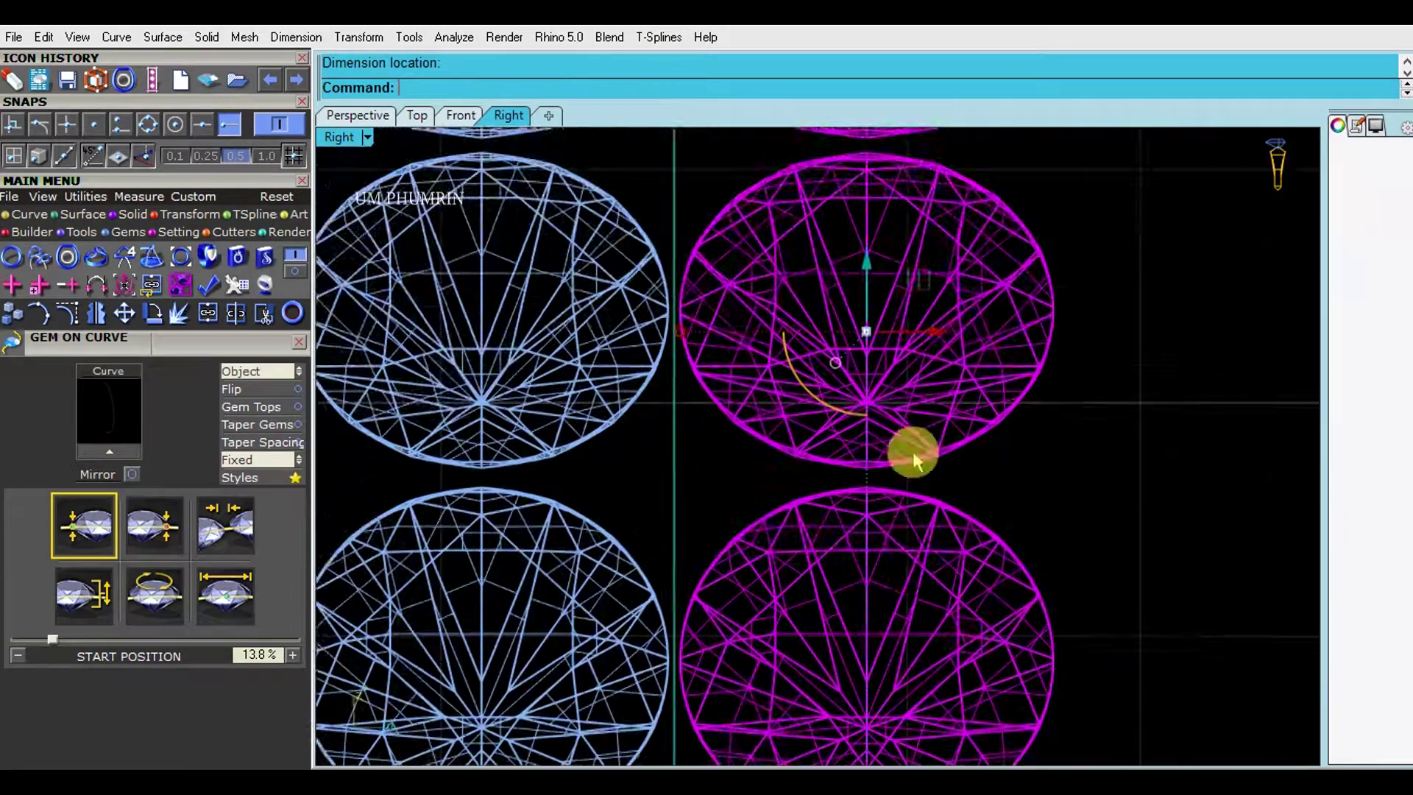
{"action": "scroll", "coordinate": [916, 328], "scroll_direction": "up", "scroll_amount": 3}
{"action": "left_click_drag", "start_coordinate": [916, 328], "coordinate": [722, 382]}
- Dimension the gap between the two gem rows with DimAligned (da)
{"action": "type", "text": "da"}
{"action": "key", "text": "Return"}
{"action": "left_click", "coordinate": [724, 384]}
{"action": "scroll", "coordinate": [868, 400], "scroll_direction": "down", "scroll_amount": 2}
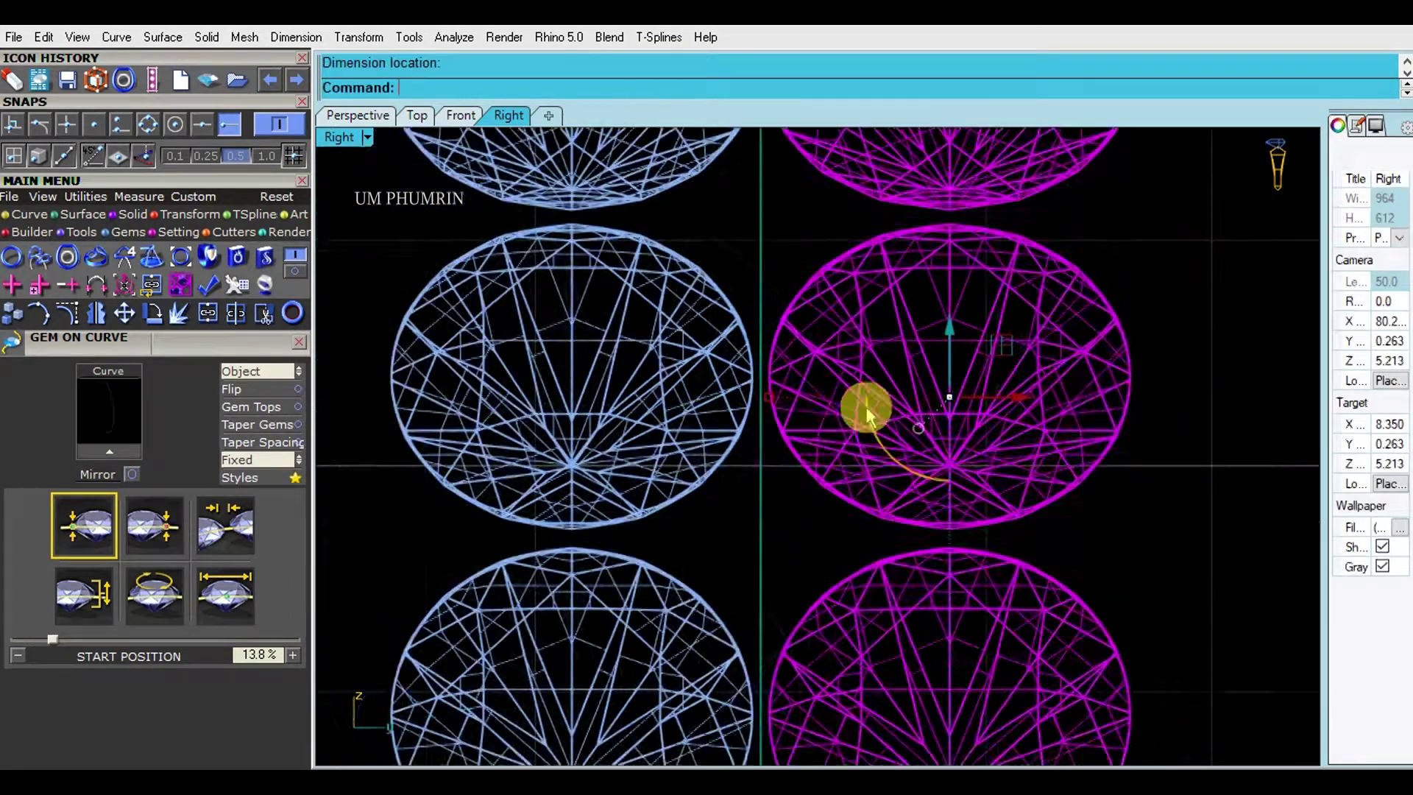
{"action": "left_click", "coordinate": [924, 433]}
{"action": "key", "text": "Escape"}
{"action": "key", "text": "Return"}
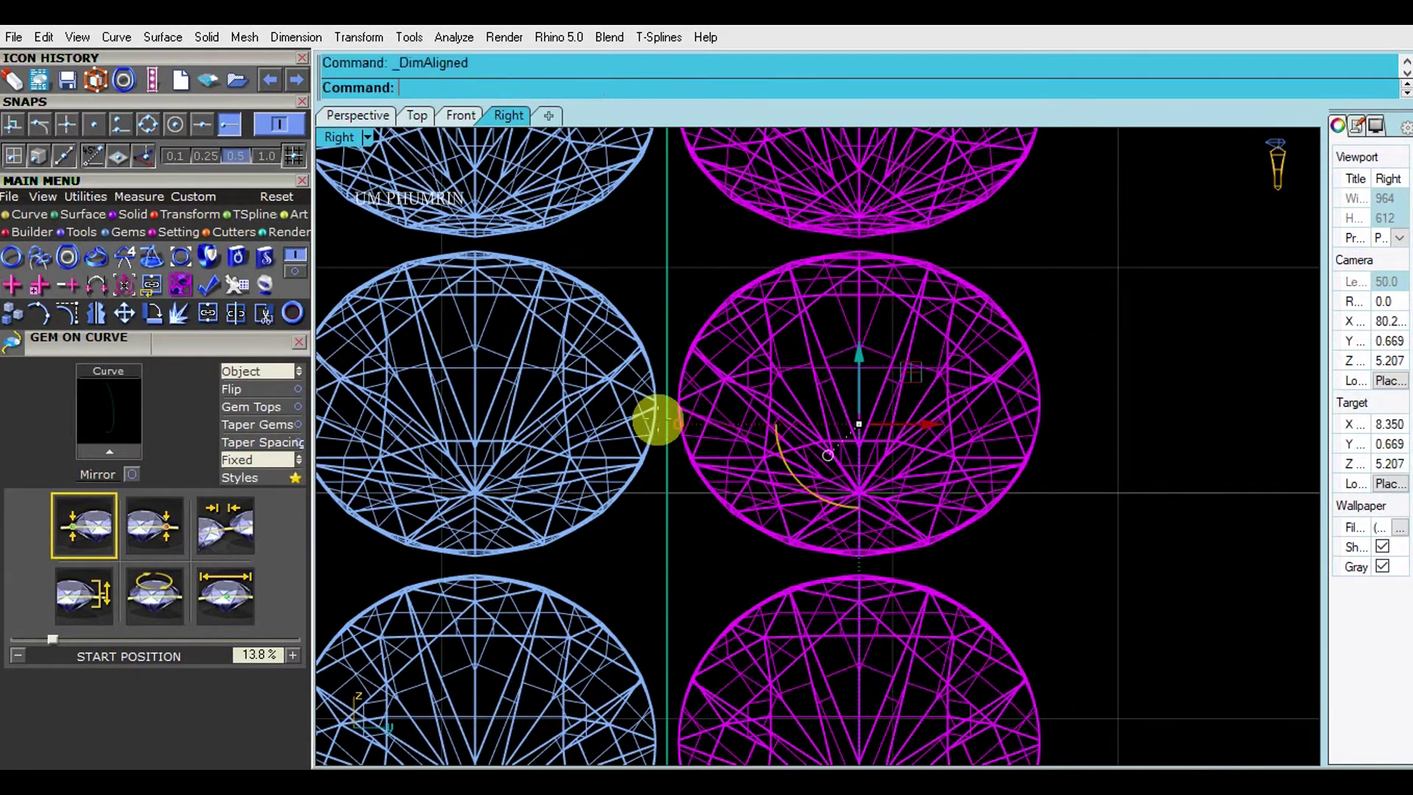
{"action": "scroll", "coordinate": [654, 399], "scroll_direction": "up", "scroll_amount": 3}
{"action": "left_click", "coordinate": [654, 400]}
{"action": "left_click", "coordinate": [680, 398]}
{"action": "left_click", "coordinate": [731, 401]}
{"action": "scroll", "coordinate": [809, 401], "scroll_direction": "down", "scroll_amount": 2}
- Nudge the mirrored row to tighten the gap to about 0.12 and remeasure
{"action": "left_click", "coordinate": [977, 419]}
{"action": "left_click_drag", "start_coordinate": [977, 424], "coordinate": [979, 434]}
{"action": "key", "text": "Return"}
{"action": "left_click", "coordinate": [693, 394]}
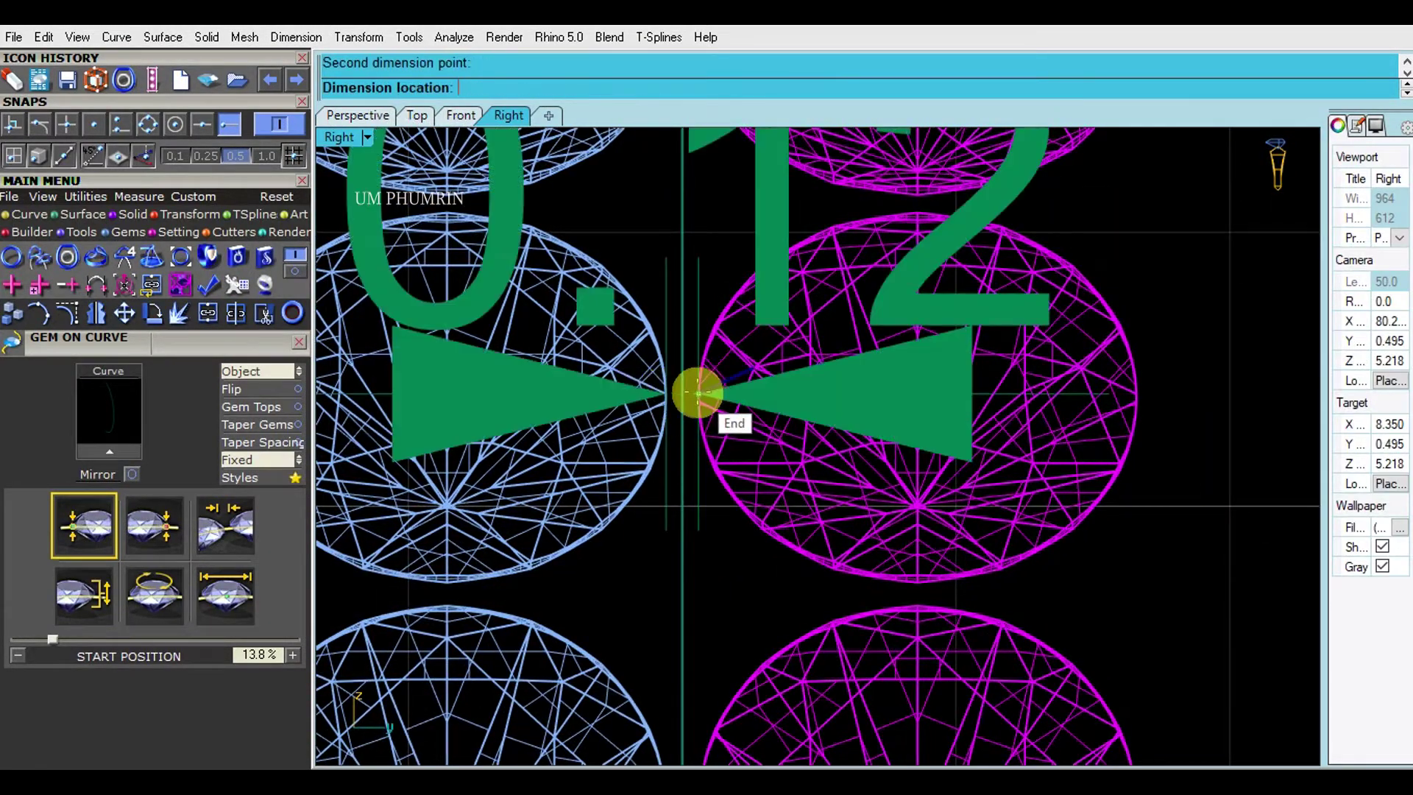
{"action": "scroll", "coordinate": [691, 401], "scroll_direction": "down", "scroll_amount": 3}
{"action": "key", "text": "ctrl+a"}
{"action": "left_click", "coordinate": [357, 115]}
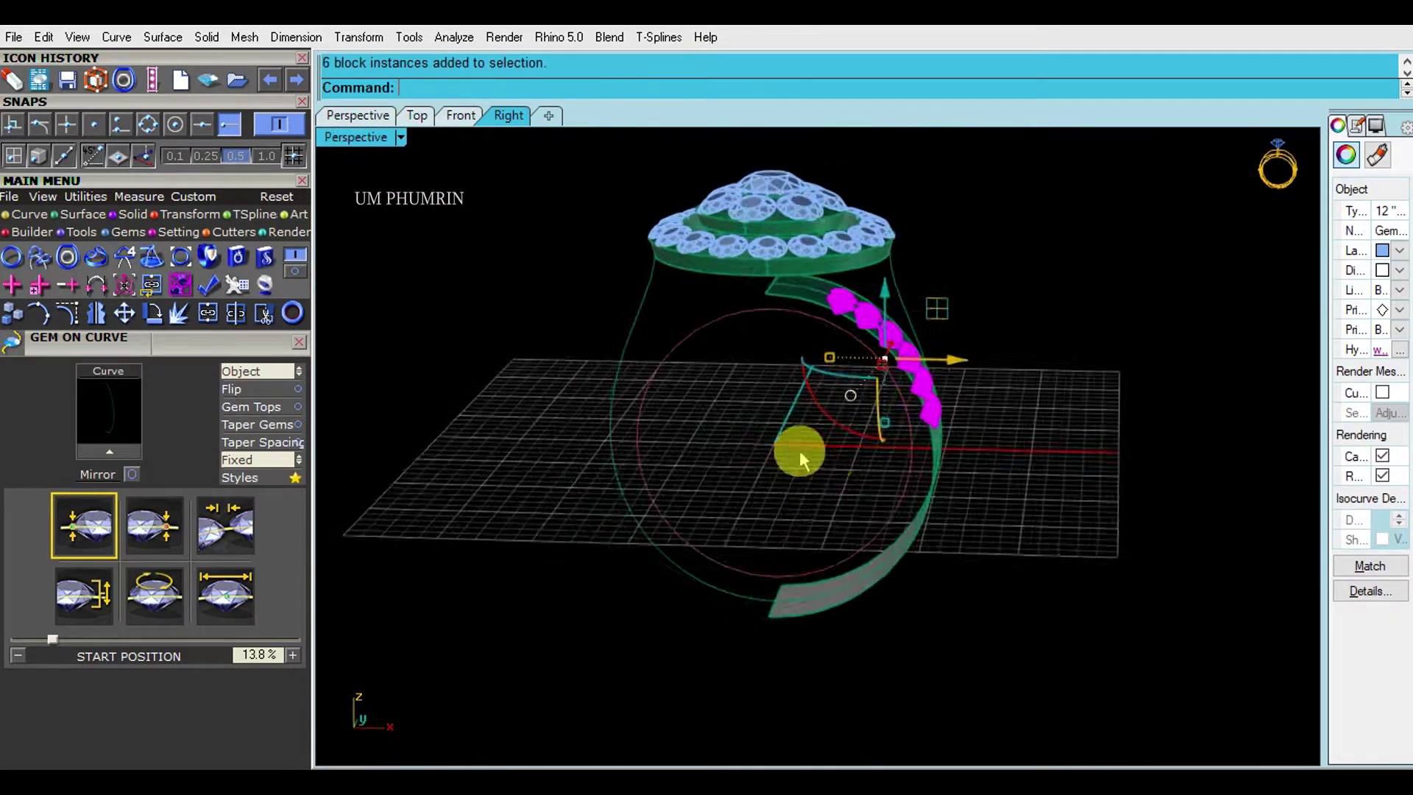
- Shift the shank band surface sideways beneath the gems in the right view
{"action": "right_click_drag", "start_coordinate": [890, 376], "coordinate": [880, 474]}
{"action": "left_click", "coordinate": [880, 473], "text": "shift"}
{"action": "scroll", "coordinate": [747, 429], "scroll_direction": "up", "scroll_amount": 5}
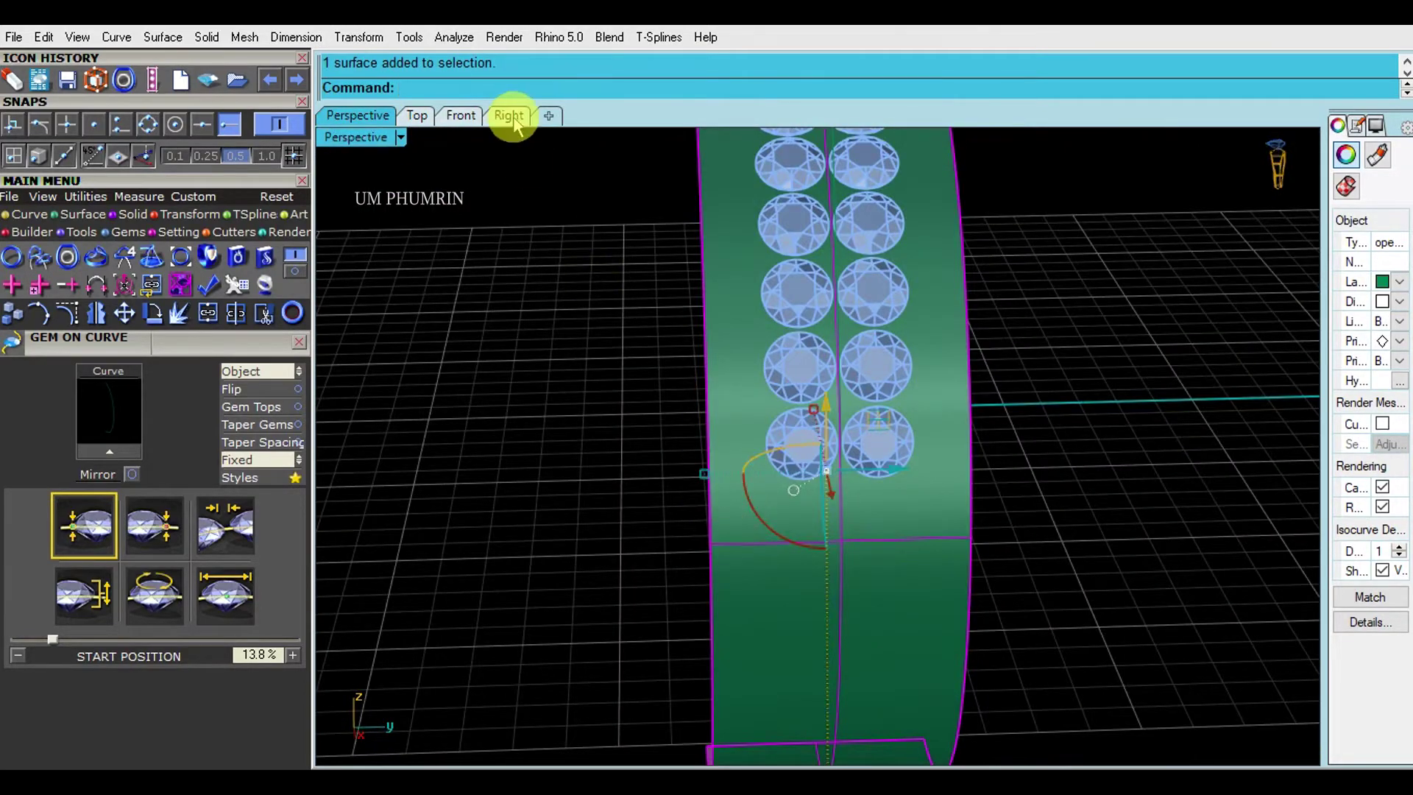
{"action": "left_click", "coordinate": [515, 116]}
{"action": "left_click_drag", "start_coordinate": [515, 684], "coordinate": [634, 681]}
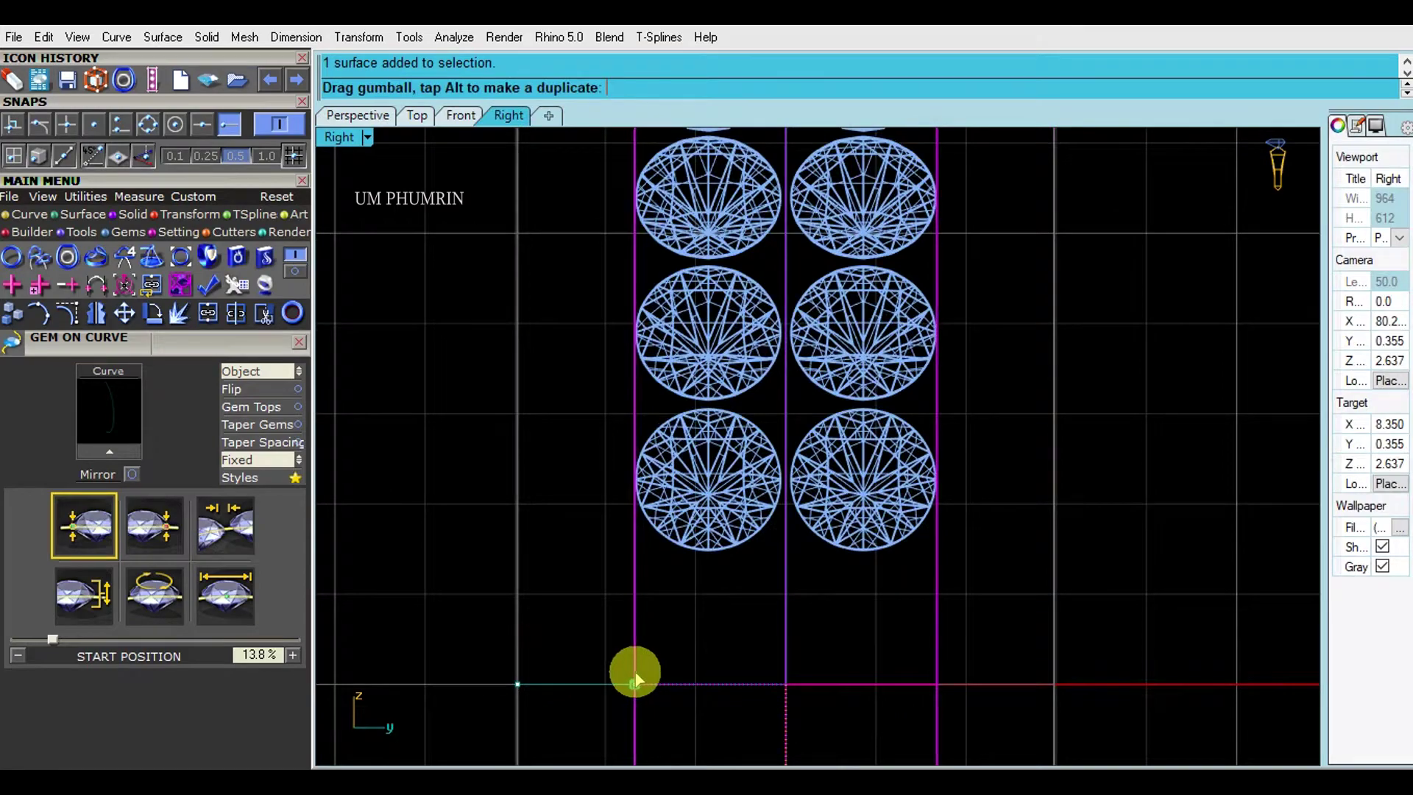
{"action": "left_click", "coordinate": [357, 116]}
{"action": "left_click", "coordinate": [936, 510], "text": "shift"}
{"action": "mouse_move", "coordinate": [937, 511]}
{"action": "right_mouse_down"}
{"action": "mouse_move", "coordinate": [972, 479]}
{"action": "mouse_move", "coordinate": [909, 478]}
{"action": "right_mouse_up"}
- Offset the band surface into a solid 1.5 thick, accepting the direction
{"action": "key", "text": "Return"}
{"action": "type", "text": "f"}
{"action": "key", "text": "Return"}
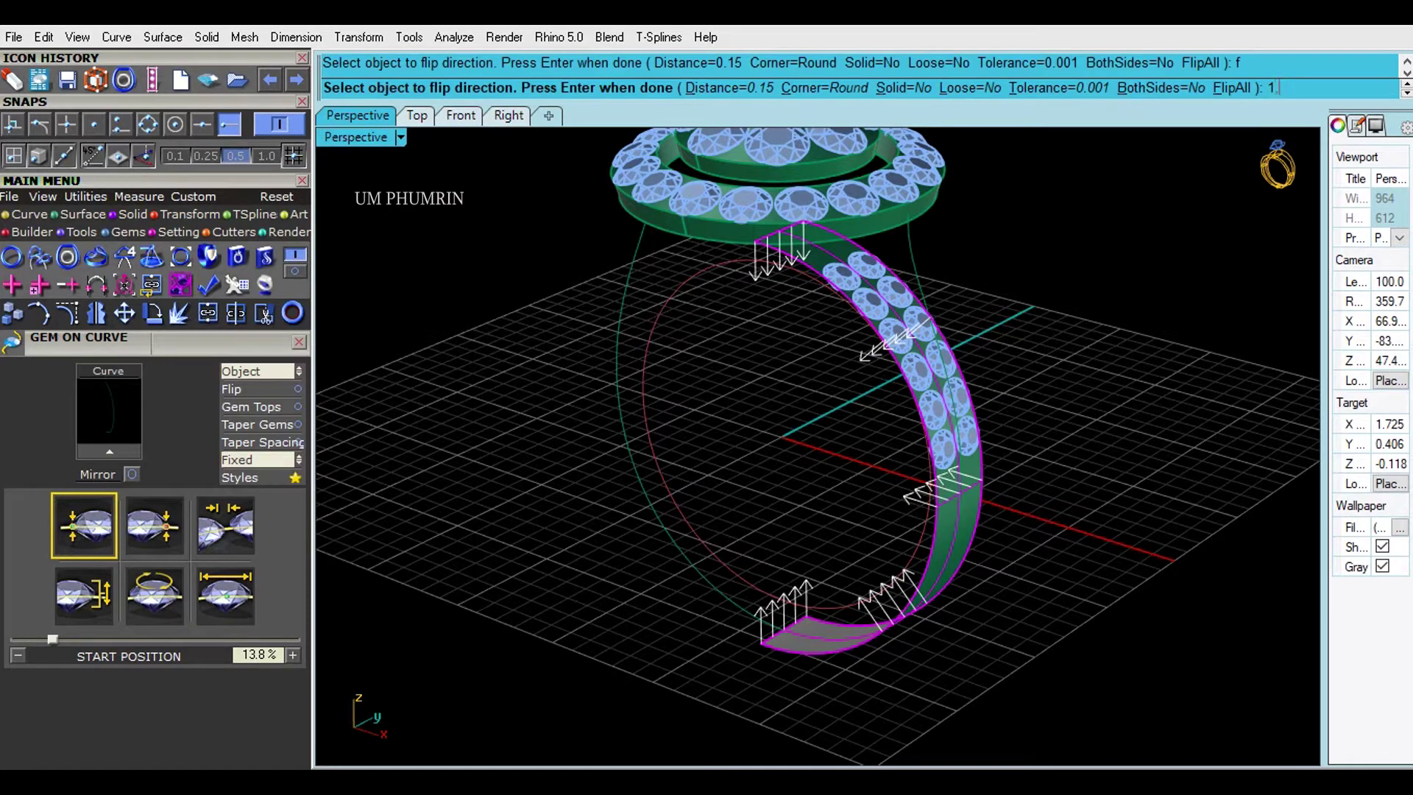
{"action": "type", "text": "5"}
{"action": "key", "text": "Return"}
{"action": "right_click_drag", "start_coordinate": [918, 480], "coordinate": [1035, 330]}
{"action": "key", "text": "ctrl+z"}
{"action": "key", "text": "Return"}
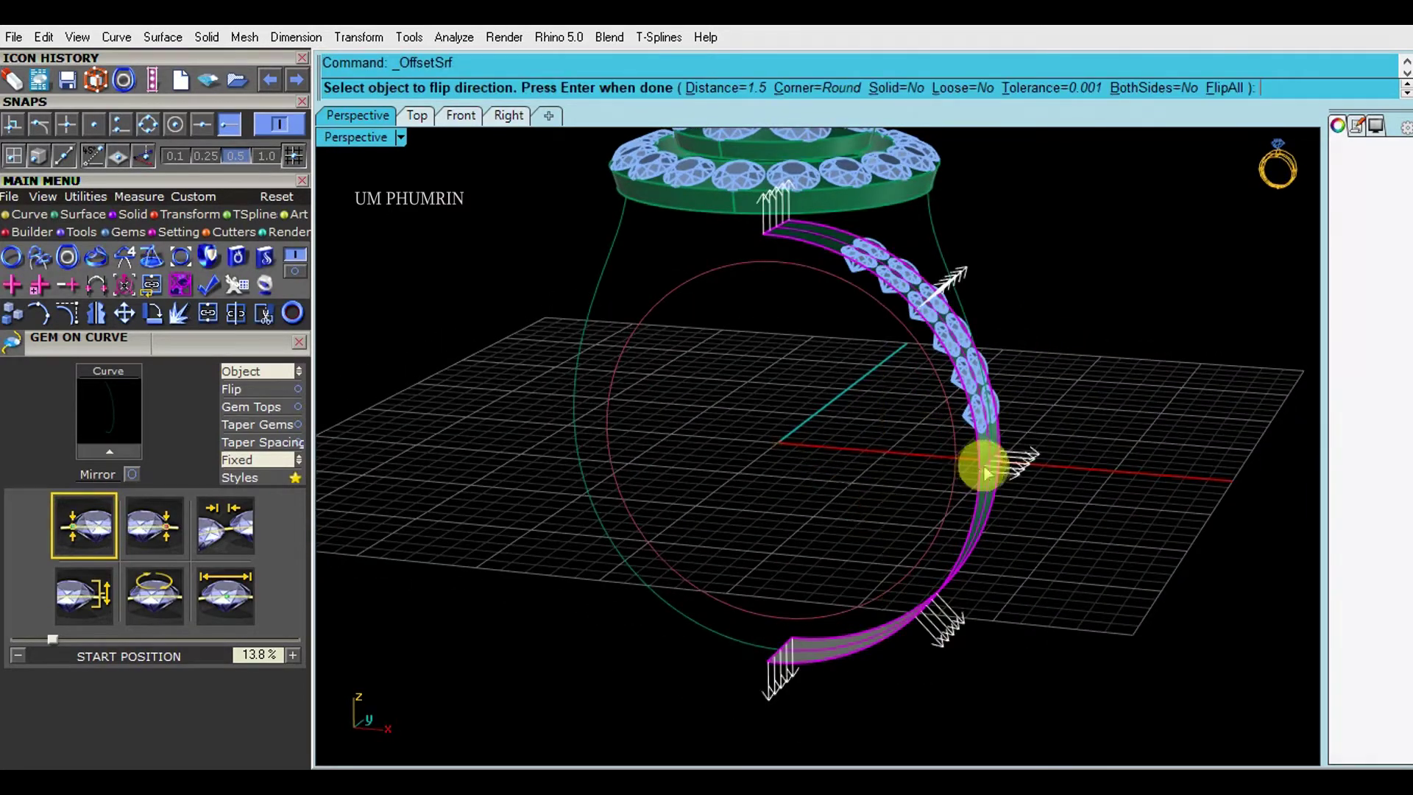
{"action": "key", "text": "Return"}
{"action": "left_click", "coordinate": [736, 228]}
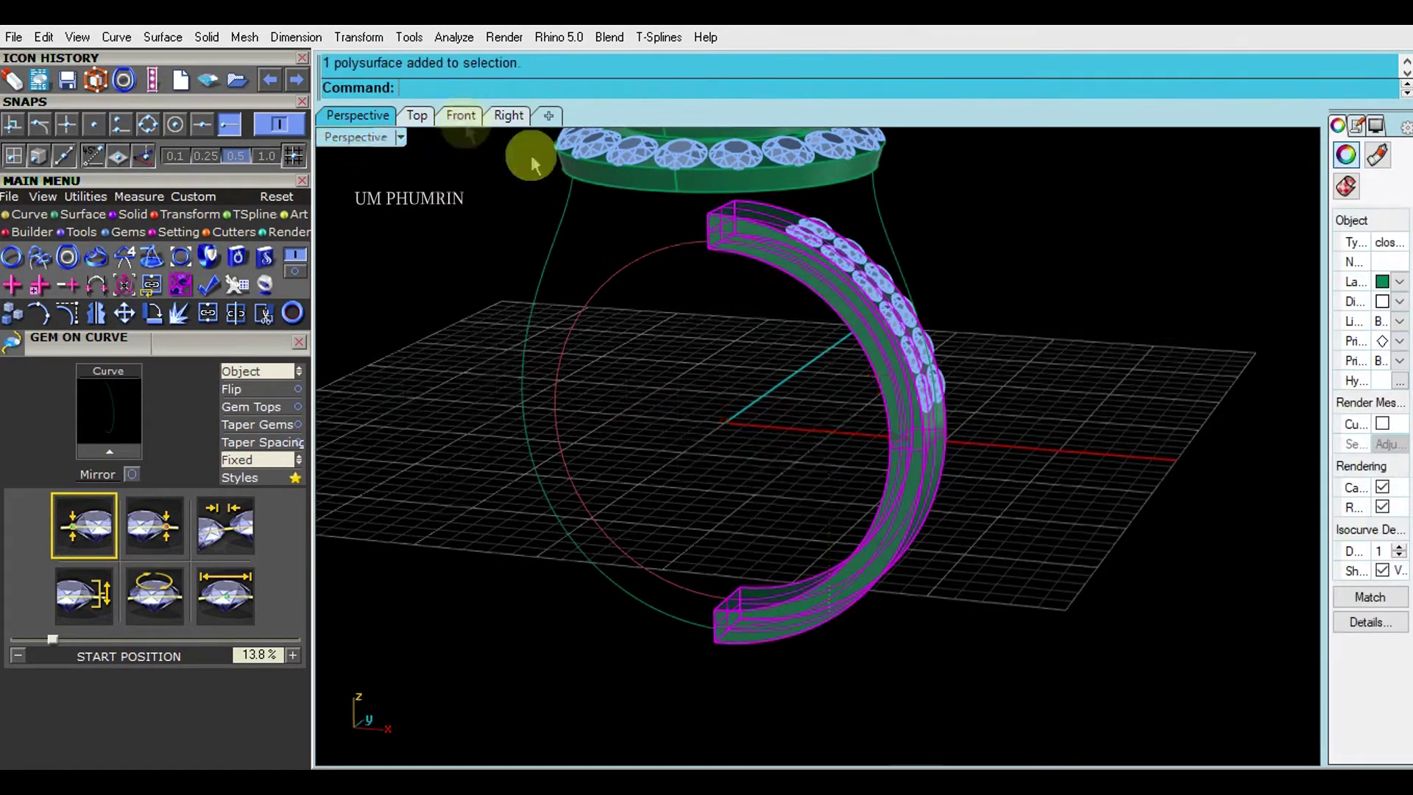
- In the Front view, mirror the solid band about the ring centre to complete the full circle
{"action": "left_click", "coordinate": [461, 118]}
{"action": "scroll", "coordinate": [994, 412], "scroll_direction": "down", "scroll_amount": 3}
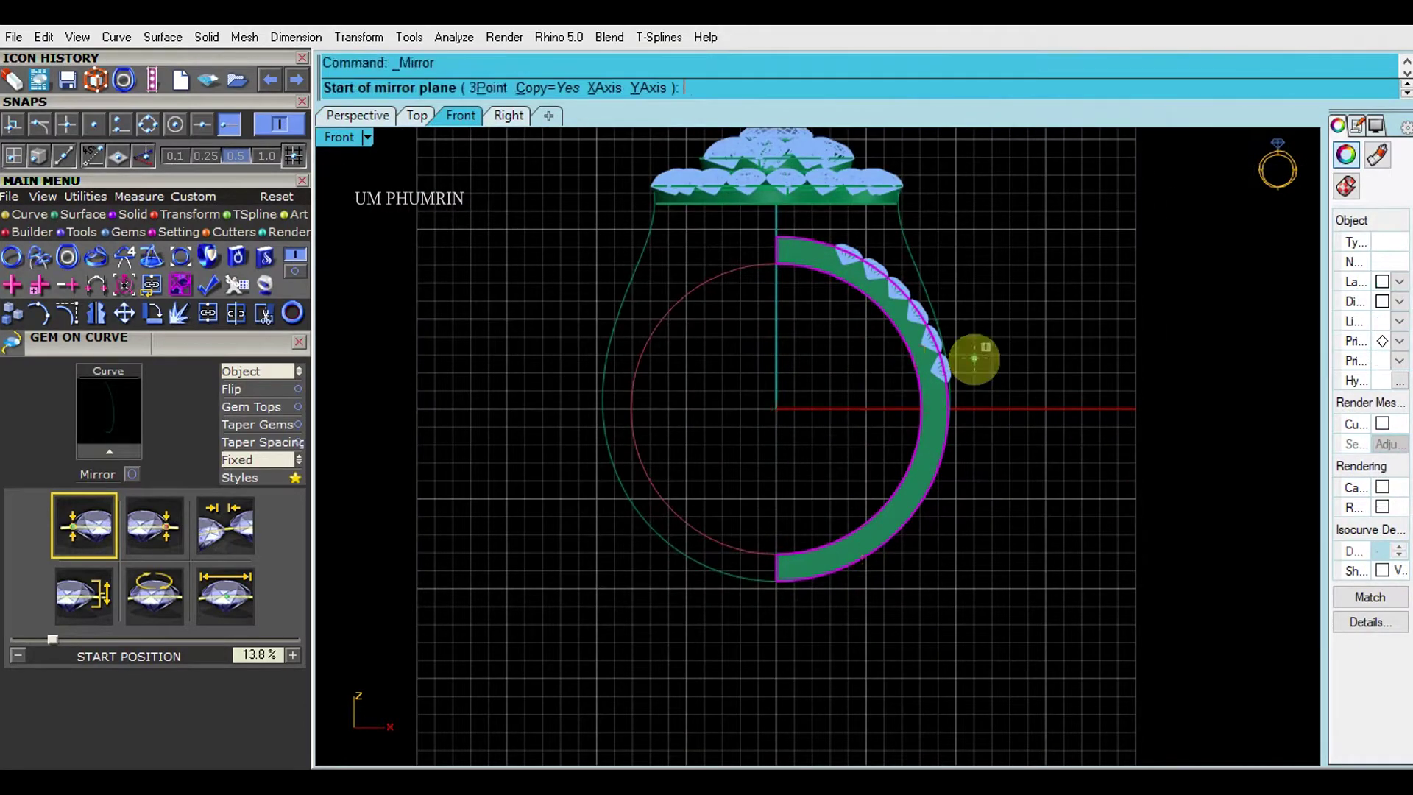
{"action": "left_click", "coordinate": [776, 408]}
{"action": "left_click", "coordinate": [778, 316]}
{"action": "scroll", "coordinate": [1097, 325], "scroll_direction": "up", "scroll_amount": 3}
- Mirror the 12 gems about the origin onto the other side of the band
{"action": "left_click", "coordinate": [883, 284]}
{"action": "scroll", "coordinate": [1096, 427], "scroll_direction": "up", "scroll_amount": 1}
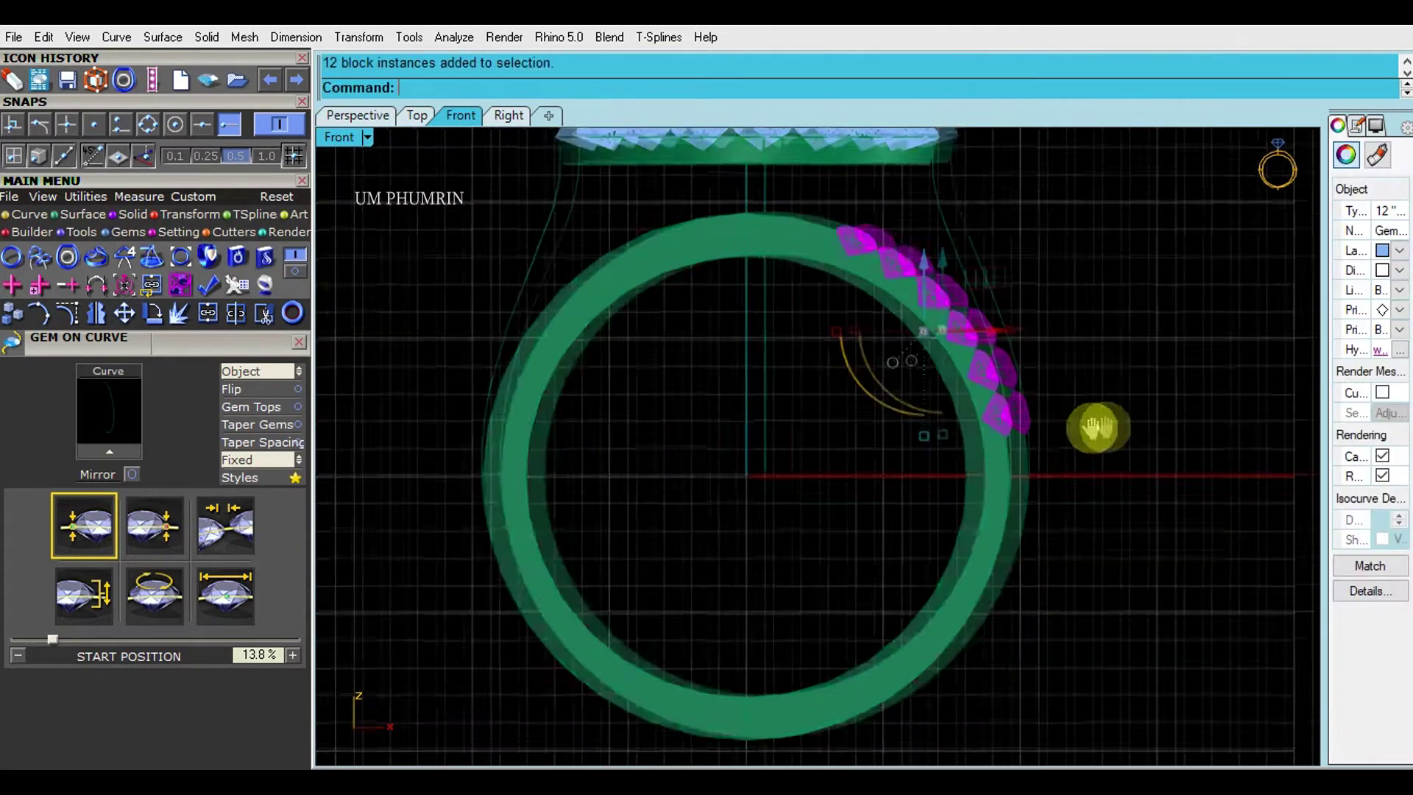
{"action": "key", "text": "Return"}
{"action": "type", "text": "0"}
{"action": "key", "text": "Return"}
{"action": "type", "text": "0"}
{"action": "left_click", "coordinate": [781, 351]}
{"action": "scroll", "coordinate": [791, 396], "scroll_direction": "down", "scroll_amount": 3}
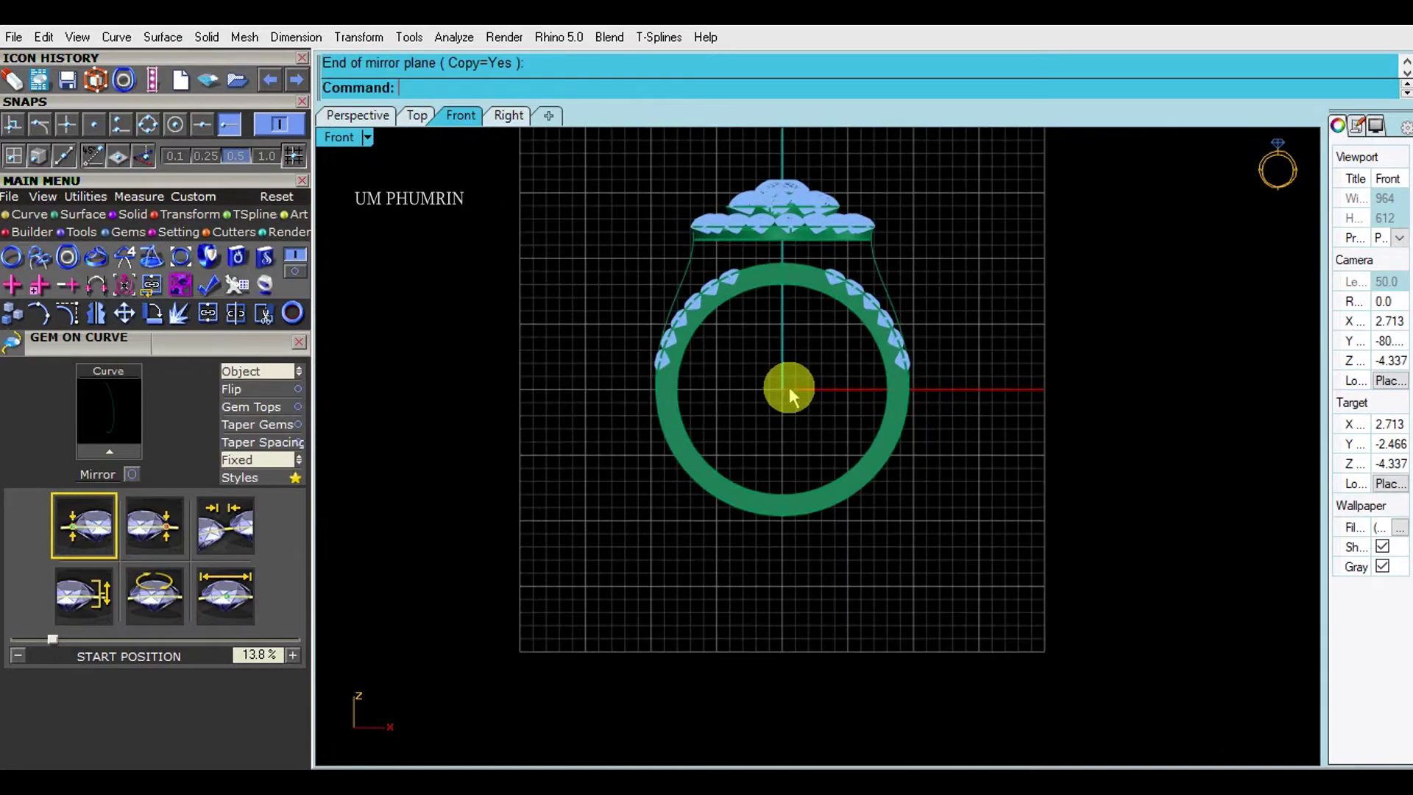
- Orbit the Perspective view to see the whole ring and select its rail curve
{"action": "left_click", "coordinate": [372, 118]}
{"action": "mouse_move", "coordinate": [858, 437]}
{"action": "right_mouse_down"}
{"action": "mouse_move", "coordinate": [942, 457]}
{"action": "mouse_move", "coordinate": [929, 387]}
{"action": "mouse_move", "coordinate": [872, 425]}
{"action": "mouse_move", "coordinate": [1010, 411]}
{"action": "right_mouse_up"}
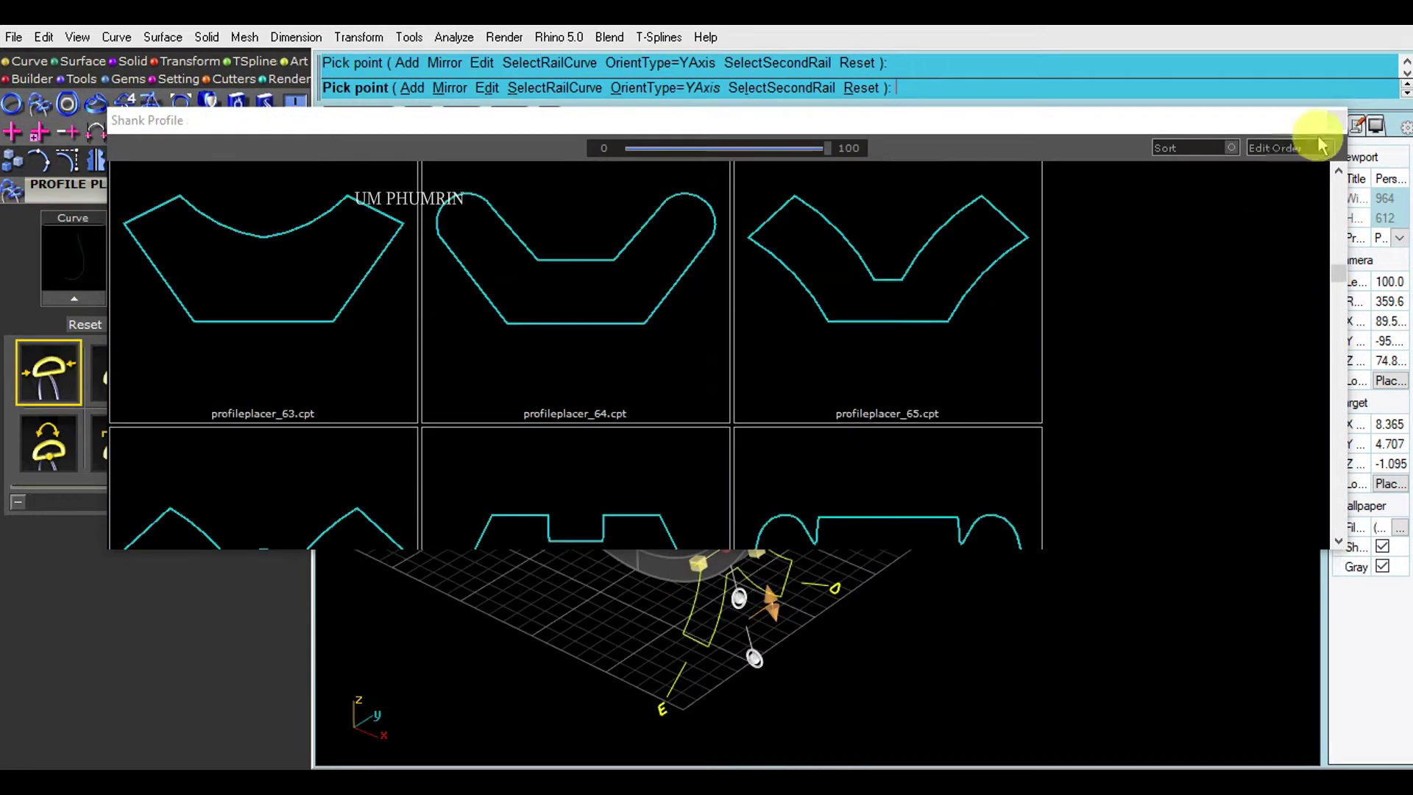
{"action": "left_click", "coordinate": [1336, 120]}
- Start Profile Placer and choose a rectangular profile from the Shank Profile library
{"action": "mouse_move", "coordinate": [968, 417]}
{"action": "right_mouse_down"}
{"action": "mouse_move", "coordinate": [814, 432]}
{"action": "mouse_move", "coordinate": [885, 469]}
{"action": "right_mouse_up"}
{"action": "middle_click", "coordinate": [886, 468]}
{"action": "left_click", "coordinate": [949, 491]}
{"action": "left_click", "coordinate": [180, 275]}
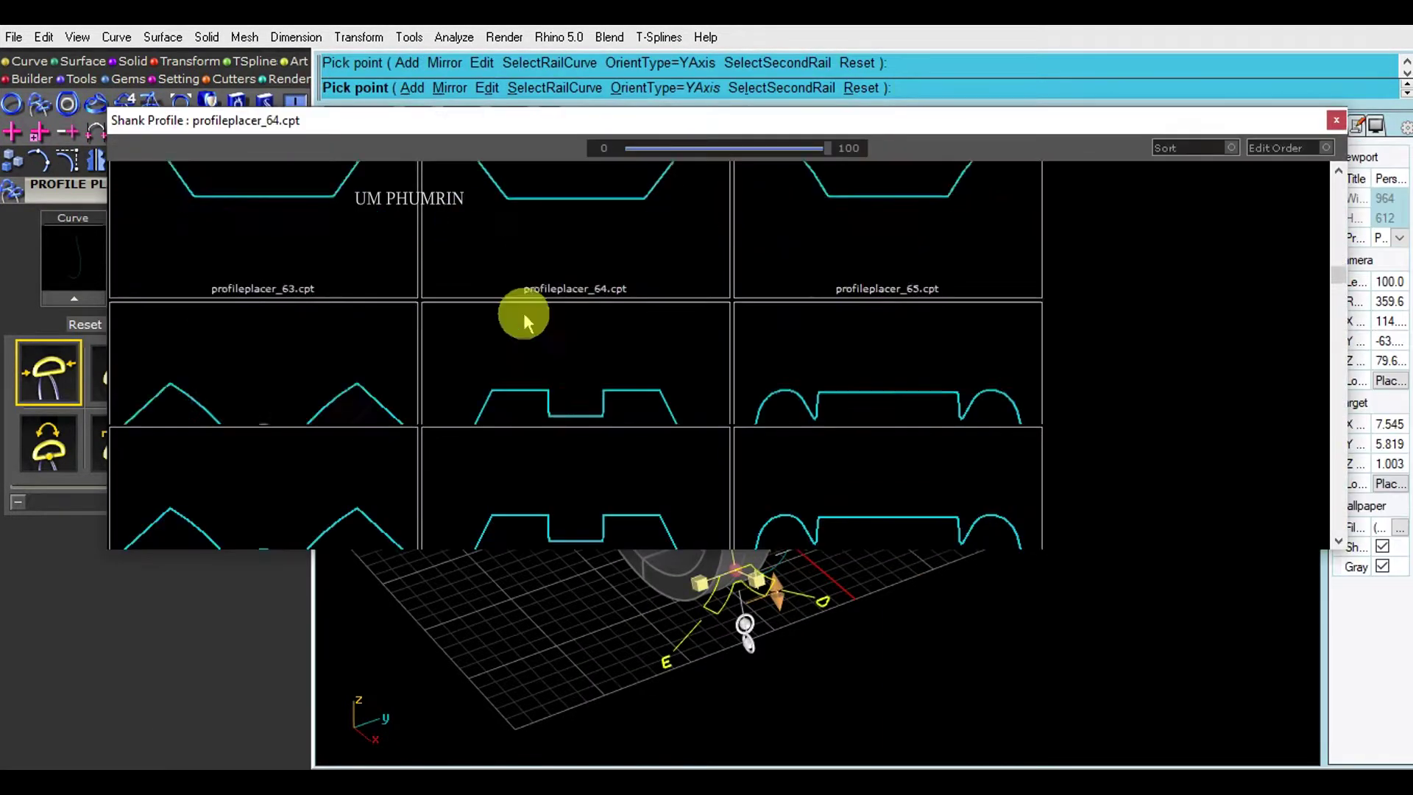
{"action": "scroll", "coordinate": [787, 378], "scroll_direction": "up", "scroll_amount": 5}
{"action": "scroll", "coordinate": [787, 377], "scroll_direction": "down", "scroll_amount": 1}
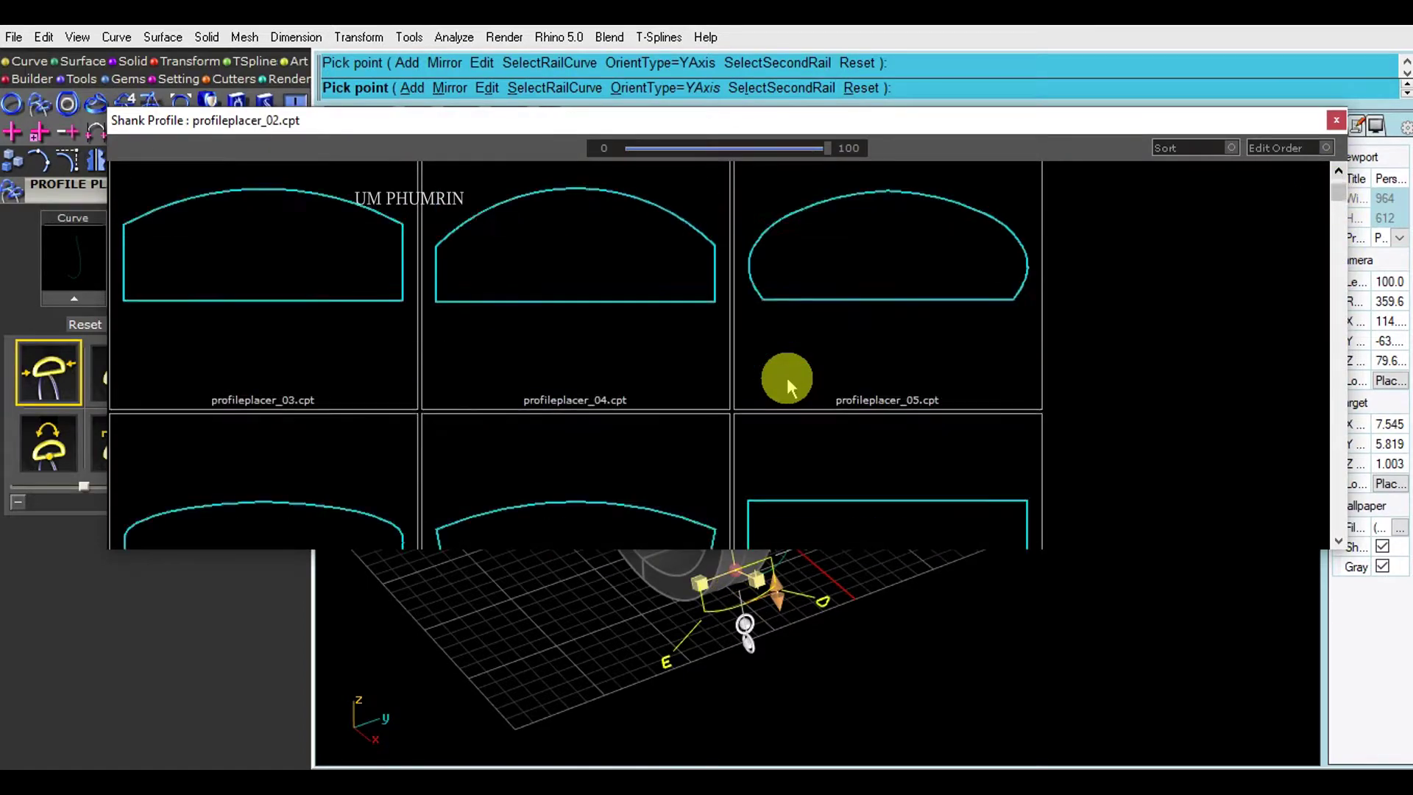
{"action": "left_click", "coordinate": [787, 377]}
- Roll the 1.5 mm edge profile -180° and position it on the rail curve at the ring's side
{"action": "mouse_move", "coordinate": [794, 578]}
{"action": "right_mouse_down"}
{"action": "mouse_move", "coordinate": [750, 648]}
{"action": "mouse_move", "coordinate": [882, 515]}
{"action": "right_mouse_up"}
{"action": "left_click_drag", "start_coordinate": [787, 399], "coordinate": [671, 390]}
{"action": "mouse_move", "coordinate": [671, 391]}
{"action": "right_mouse_down"}
{"action": "mouse_move", "coordinate": [916, 484]}
{"action": "mouse_move", "coordinate": [780, 503]}
{"action": "right_mouse_up"}
{"action": "left_click_drag", "start_coordinate": [813, 486], "coordinate": [758, 364]}
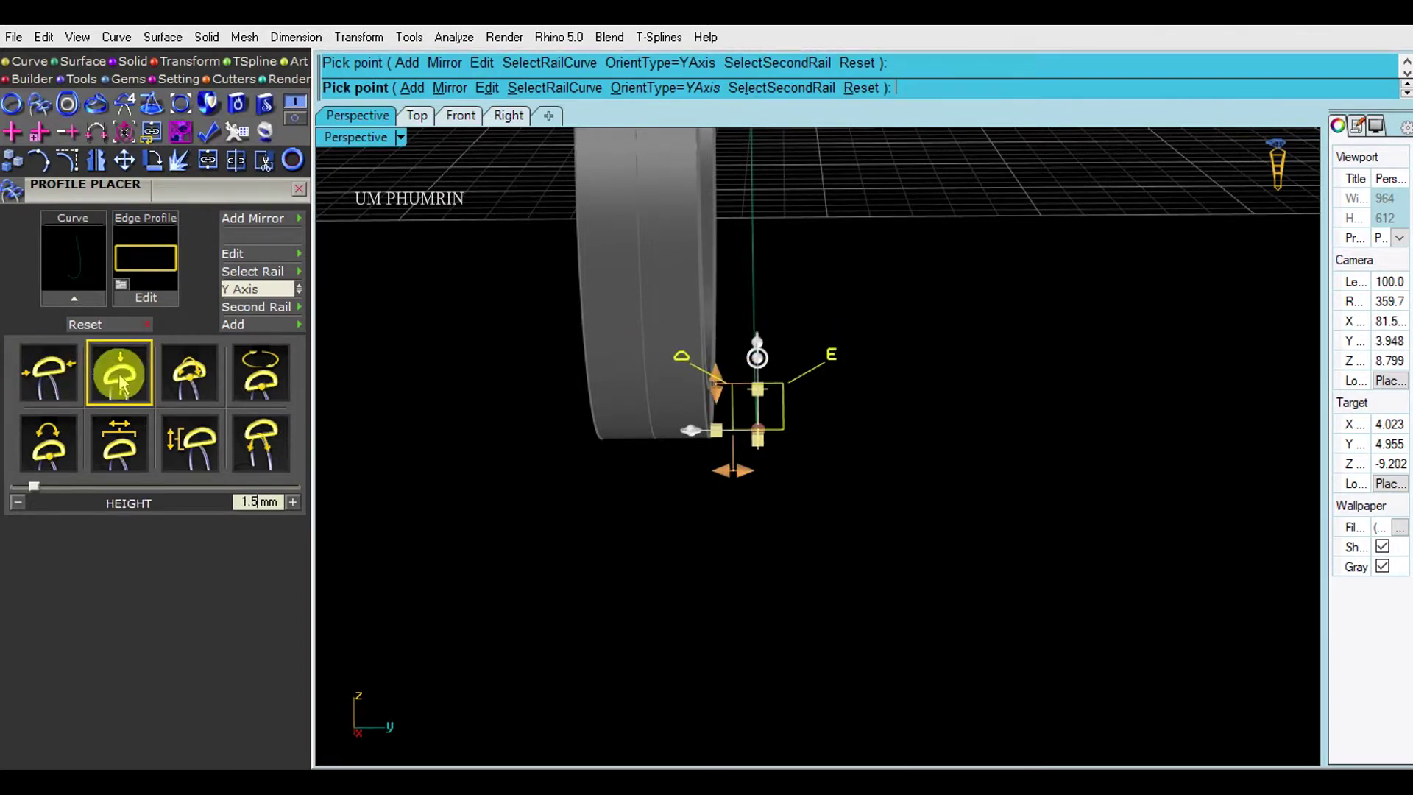
{"action": "right_click_drag", "start_coordinate": [797, 418], "coordinate": [1015, 473]}
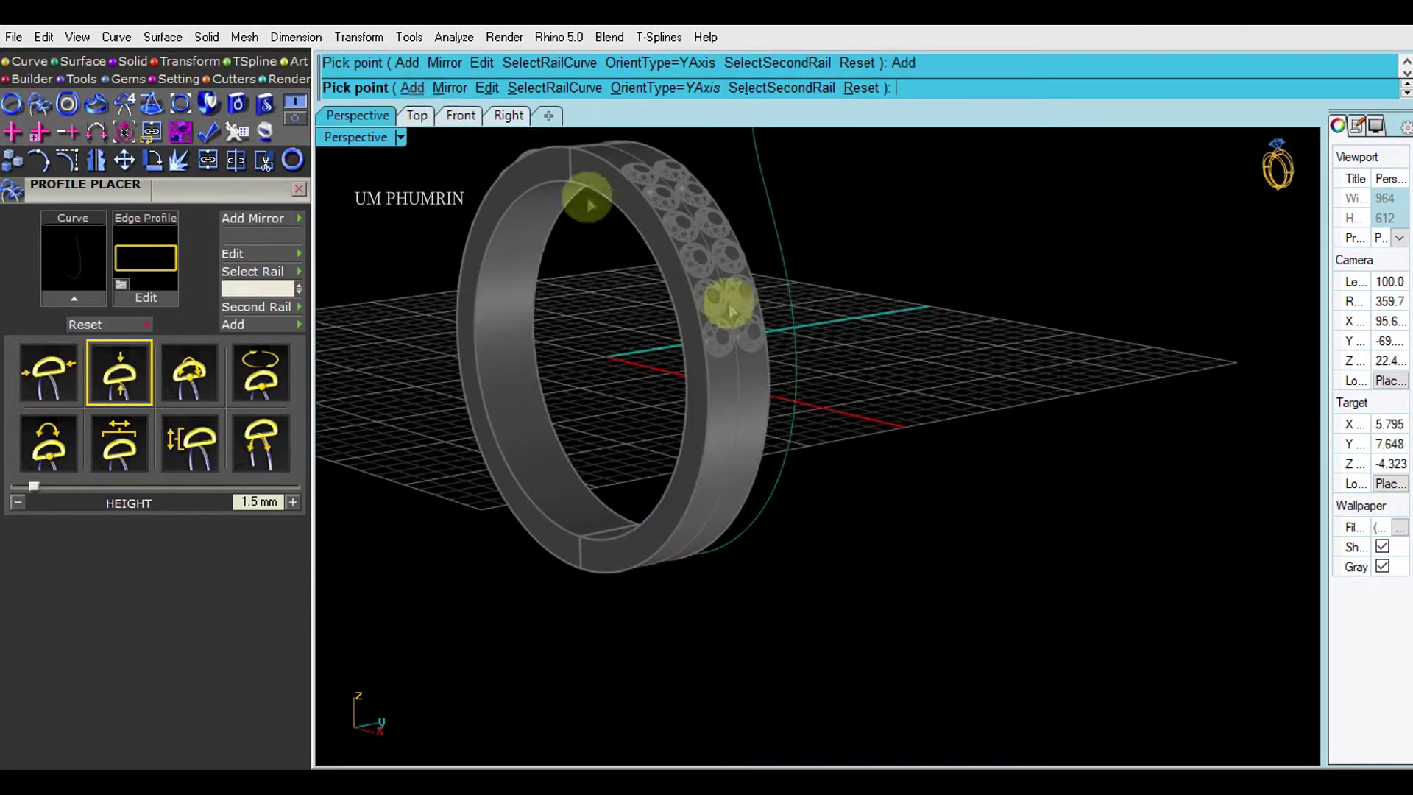
{"action": "left_click_drag", "start_coordinate": [666, 552], "coordinate": [799, 364]}
{"action": "right_click_drag", "start_coordinate": [829, 308], "coordinate": [580, 414]}
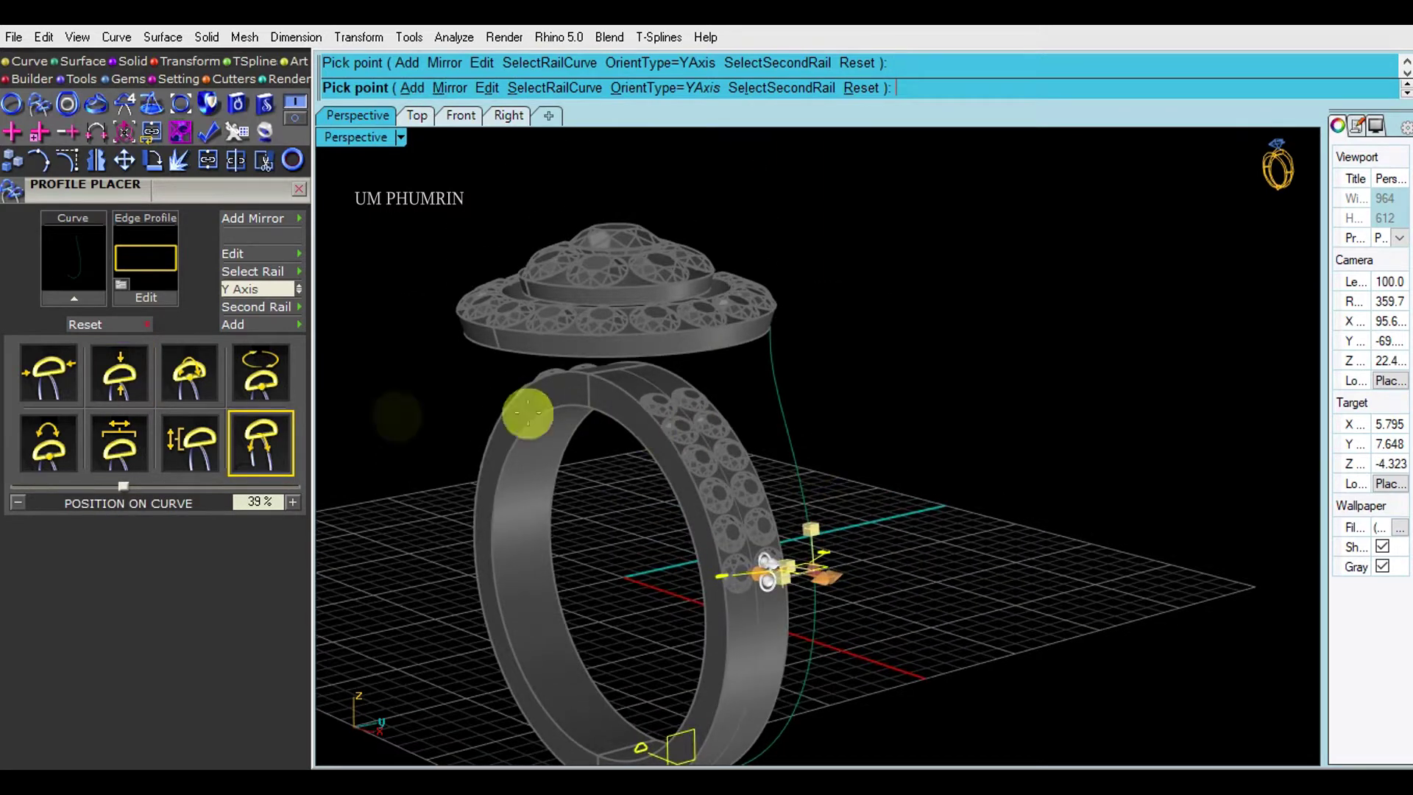
{"action": "mouse_move", "coordinate": [797, 315]}
{"action": "right_mouse_down"}
{"action": "mouse_move", "coordinate": [788, 495]}
{"action": "mouse_move", "coordinate": [835, 451]}
{"action": "mouse_move", "coordinate": [763, 460]}
{"action": "right_mouse_up"}
{"action": "key", "text": "Return"}
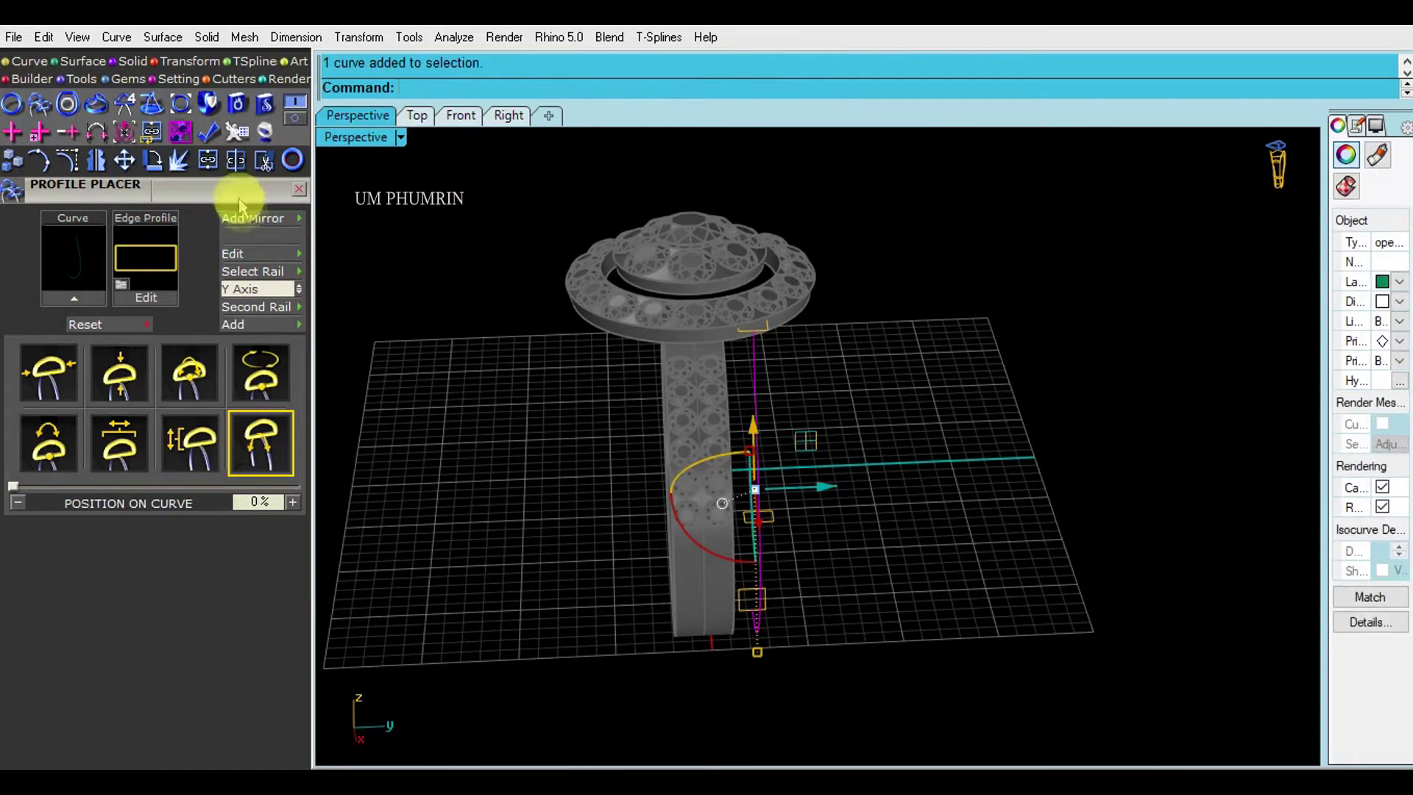
- In the Right view, shift the four profile curves sideways beside the gem band with the gumball
{"action": "left_click_drag", "start_coordinate": [238, 200], "coordinate": [237, 436]}
{"action": "scroll", "coordinate": [797, 378], "scroll_direction": "up", "scroll_amount": 3}
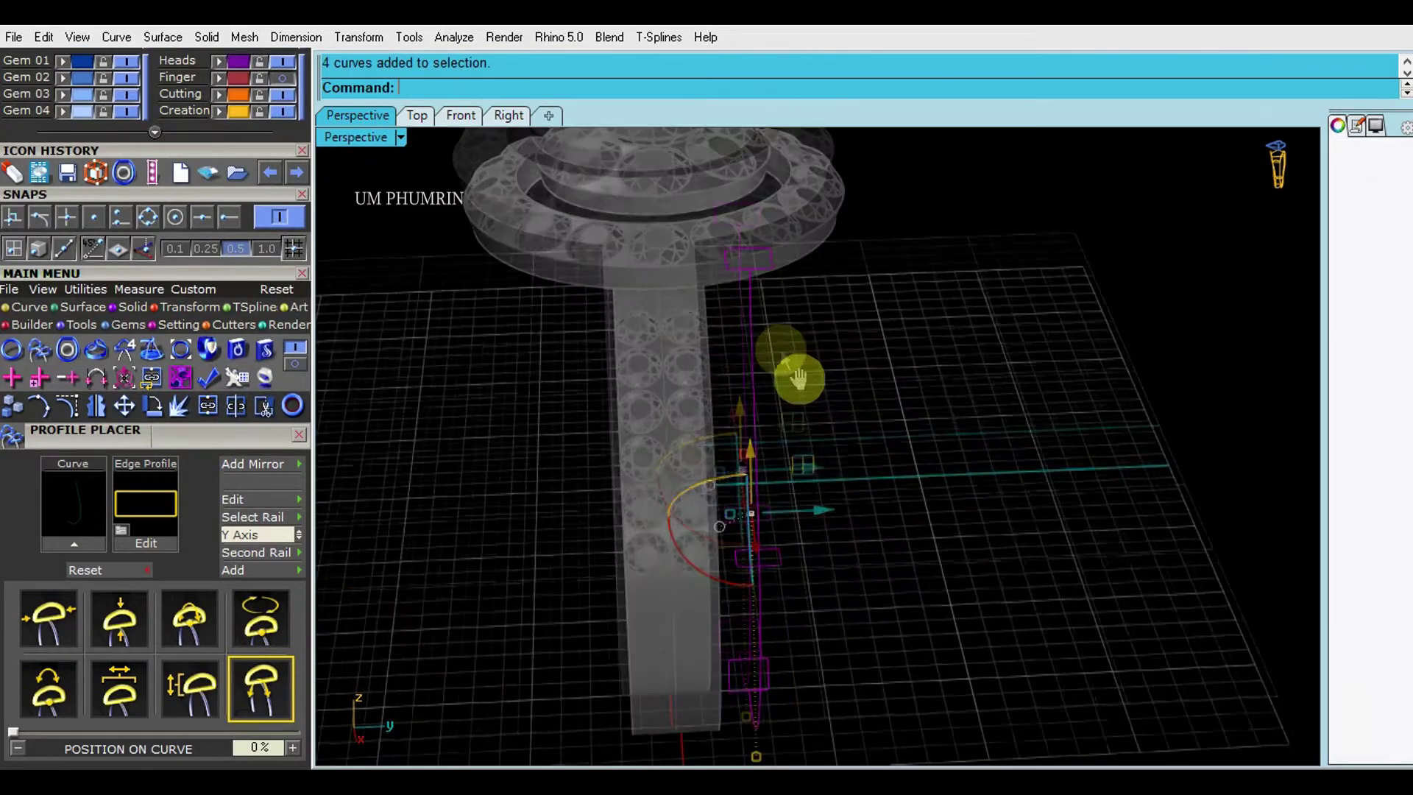
{"action": "left_click", "coordinate": [509, 115]}
{"action": "scroll", "coordinate": [899, 473], "scroll_direction": "up", "scroll_amount": 3}
{"action": "left_click", "coordinate": [852, 478]}
{"action": "left_click_drag", "start_coordinate": [851, 478], "coordinate": [845, 476]}
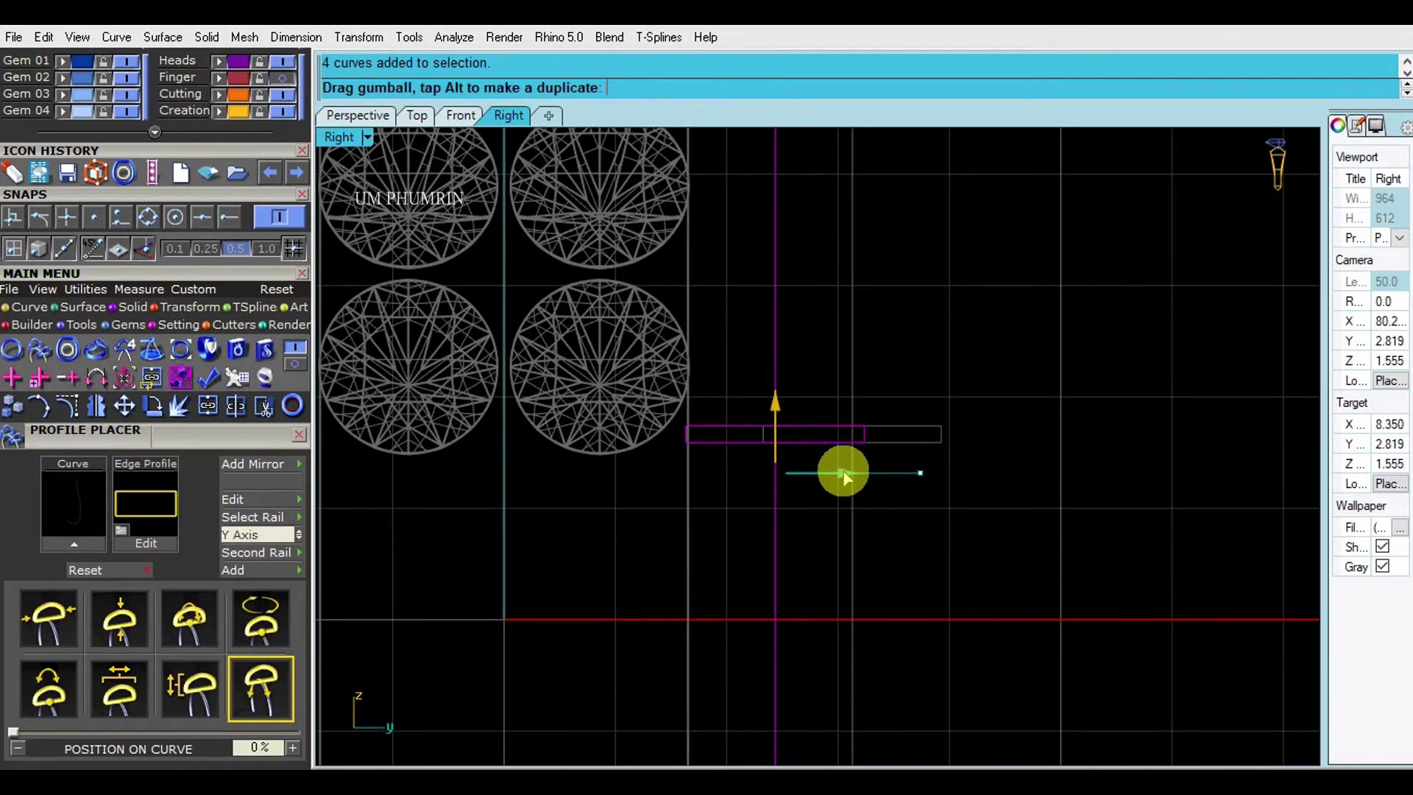
{"action": "scroll", "coordinate": [846, 449], "scroll_direction": "down", "scroll_amount": 2}
{"action": "scroll", "coordinate": [840, 377], "scroll_direction": "up", "scroll_amount": 3}
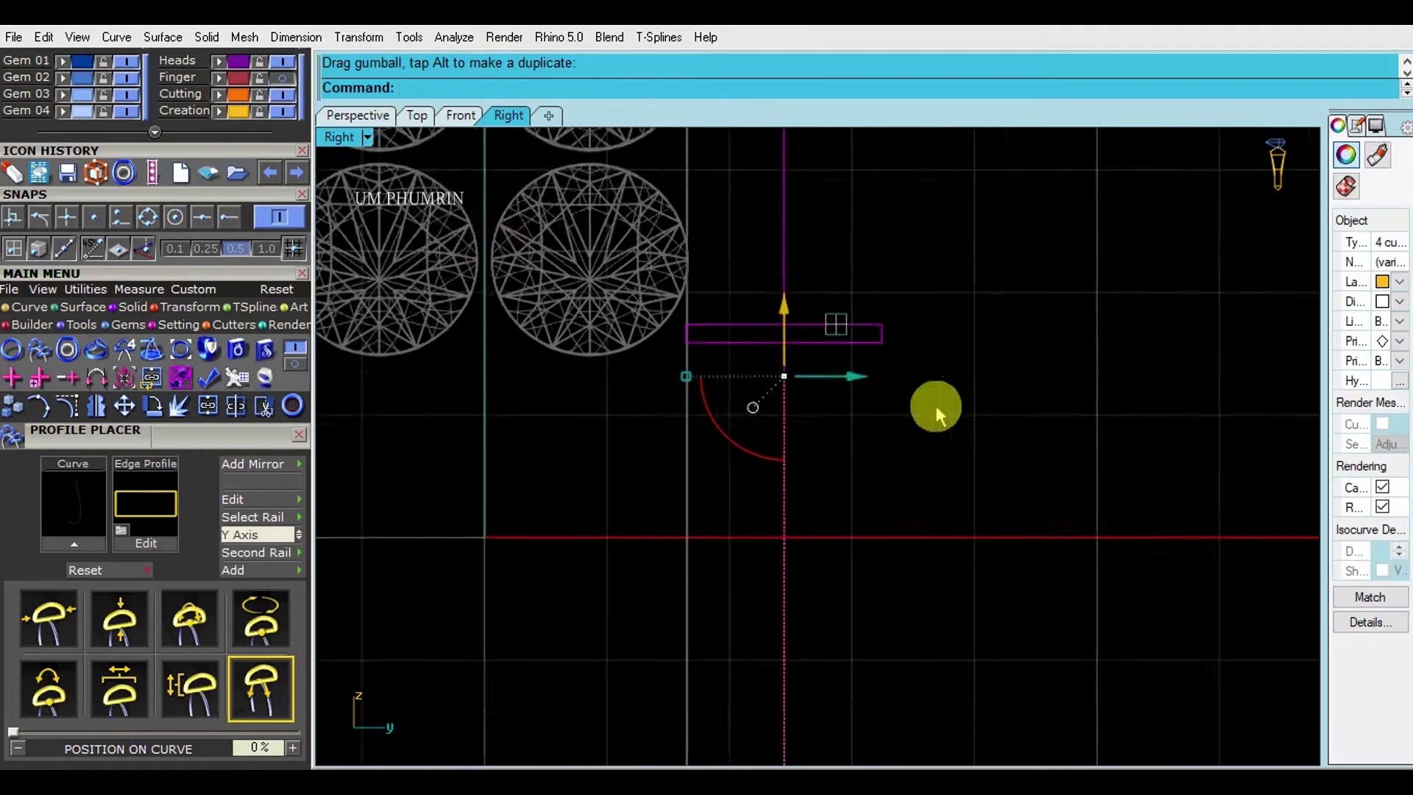
{"action": "scroll", "coordinate": [933, 456], "scroll_direction": "down", "scroll_amount": 5}
- Start a sweep in Perspective, picking the rail curve and the two profile curves
{"action": "left_click", "coordinate": [358, 115]}
{"action": "left_click", "coordinate": [804, 345]}
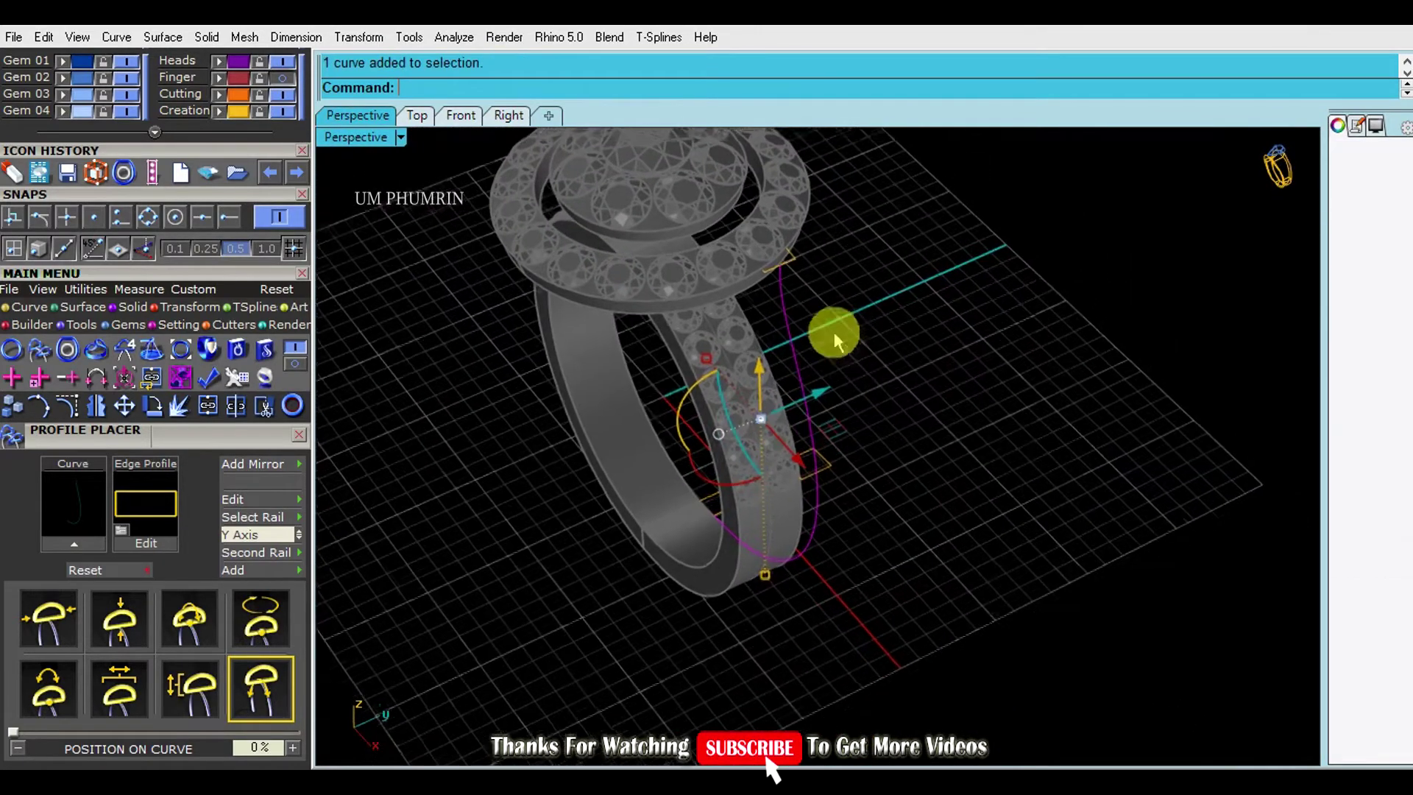
{"action": "type", "text": "Sw"}
{"action": "left_click_drag", "start_coordinate": [717, 220], "coordinate": [894, 599]}
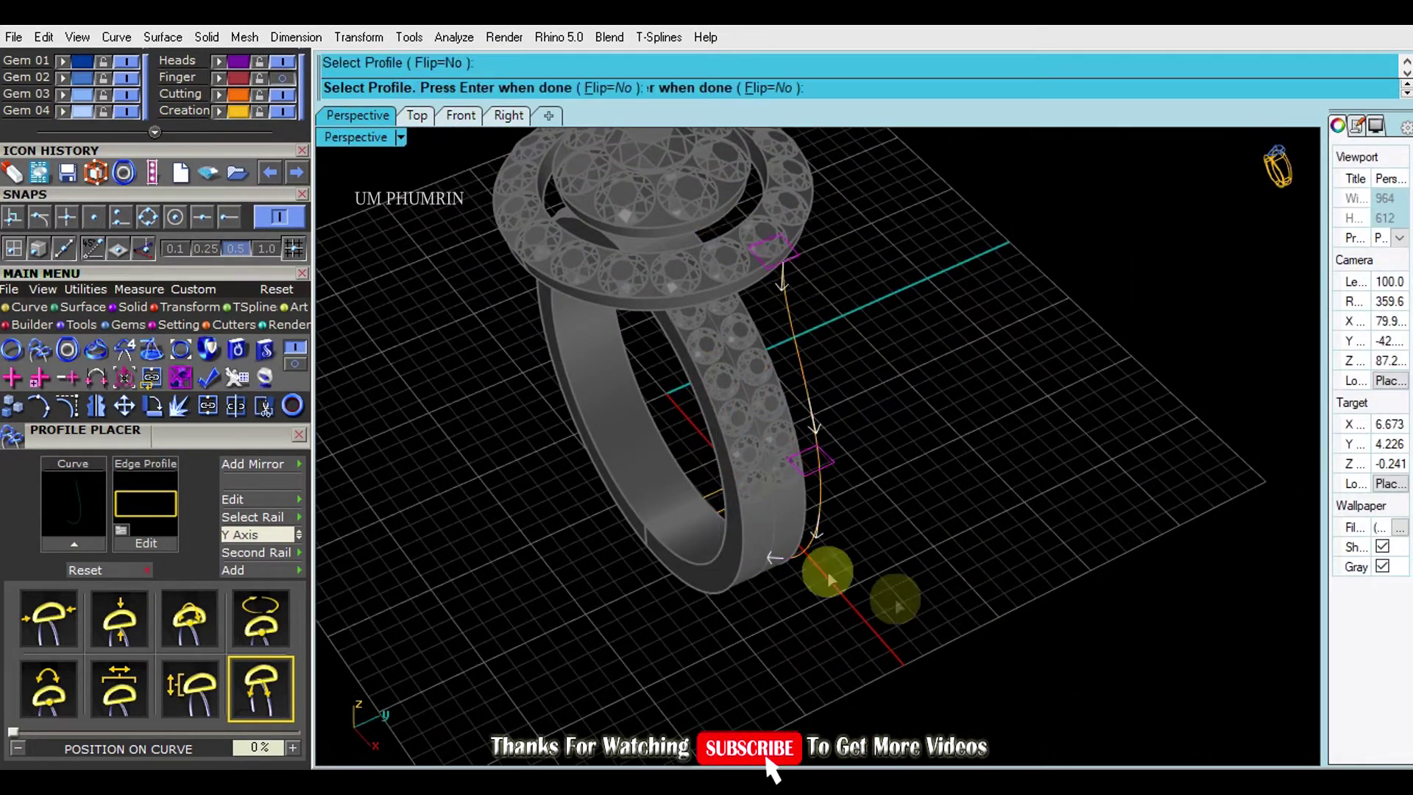
- Complete the sweep into an outer side band and mirror it about the centre to the opposite side
{"action": "key", "text": "Return"}
{"action": "mouse_move", "coordinate": [977, 558]}
{"action": "right_mouse_down"}
{"action": "mouse_move", "coordinate": [947, 398]}
{"action": "mouse_move", "coordinate": [899, 337]}
{"action": "mouse_move", "coordinate": [966, 405]}
{"action": "mouse_move", "coordinate": [972, 390]}
{"action": "right_mouse_up"}
{"action": "left_click", "coordinate": [898, 338]}
{"action": "key", "text": "Return"}
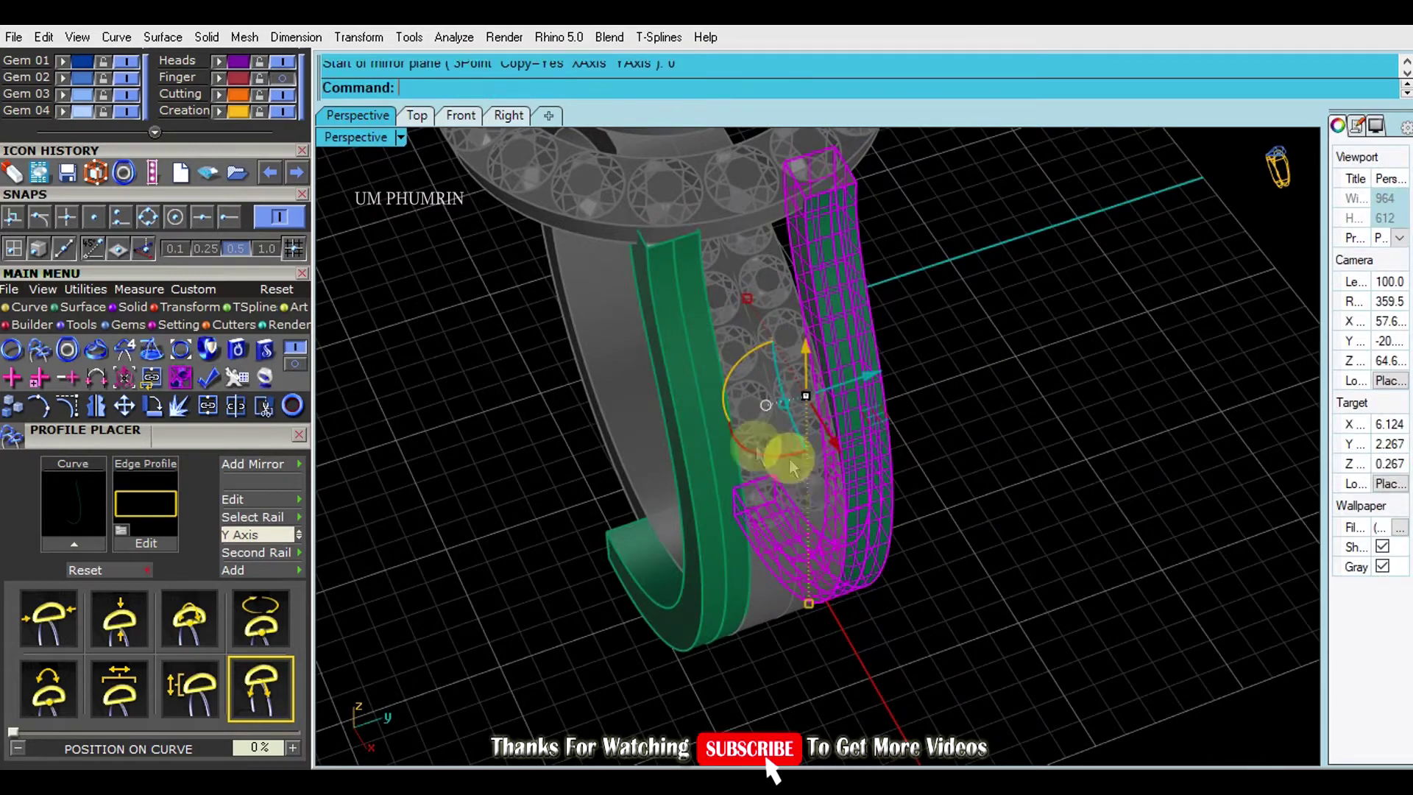
{"action": "left_click", "coordinate": [806, 470]}
{"action": "right_click_drag", "start_coordinate": [810, 447], "coordinate": [952, 435]}
{"action": "type", "text": "Mm"}
{"action": "key", "text": "Return"}
{"action": "left_click", "coordinate": [694, 637]}
{"action": "left_click", "coordinate": [691, 678]}
{"action": "mouse_move", "coordinate": [690, 678]}
{"action": "right_mouse_down"}
{"action": "mouse_move", "coordinate": [867, 561]}
{"action": "mouse_move", "coordinate": [956, 617]}
{"action": "mouse_move", "coordinate": [820, 605]}
{"action": "right_mouse_up"}
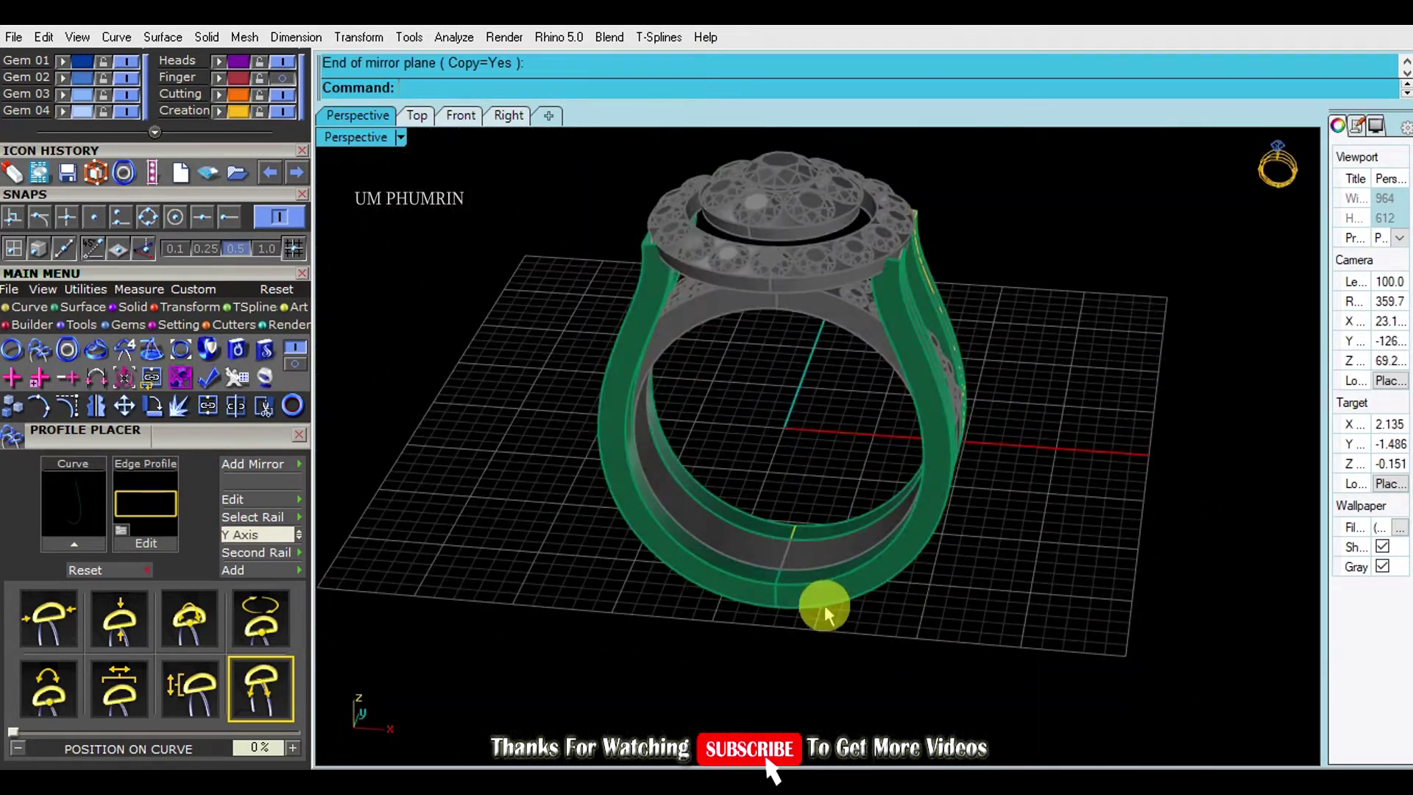
- Lock one ring part and turn on the control points of the outer band's profile curve
{"action": "left_click", "coordinate": [820, 527]}
{"action": "right_click_drag", "start_coordinate": [820, 526], "coordinate": [686, 577]}
{"action": "mouse_move", "coordinate": [470, 365]}
{"action": "right_mouse_down"}
{"action": "mouse_move", "coordinate": [930, 432]}
{"action": "mouse_move", "coordinate": [952, 473]}
{"action": "mouse_move", "coordinate": [1031, 536]}
{"action": "mouse_move", "coordinate": [979, 533]}
{"action": "mouse_move", "coordinate": [981, 425]}
{"action": "mouse_move", "coordinate": [824, 355]}
{"action": "mouse_move", "coordinate": [862, 425]}
{"action": "right_mouse_up"}
{"action": "key", "text": "ctrl+l"}
{"action": "left_click", "coordinate": [824, 355]}
{"action": "left_click", "coordinate": [80, 410]}
{"action": "left_click", "coordinate": [814, 372]}
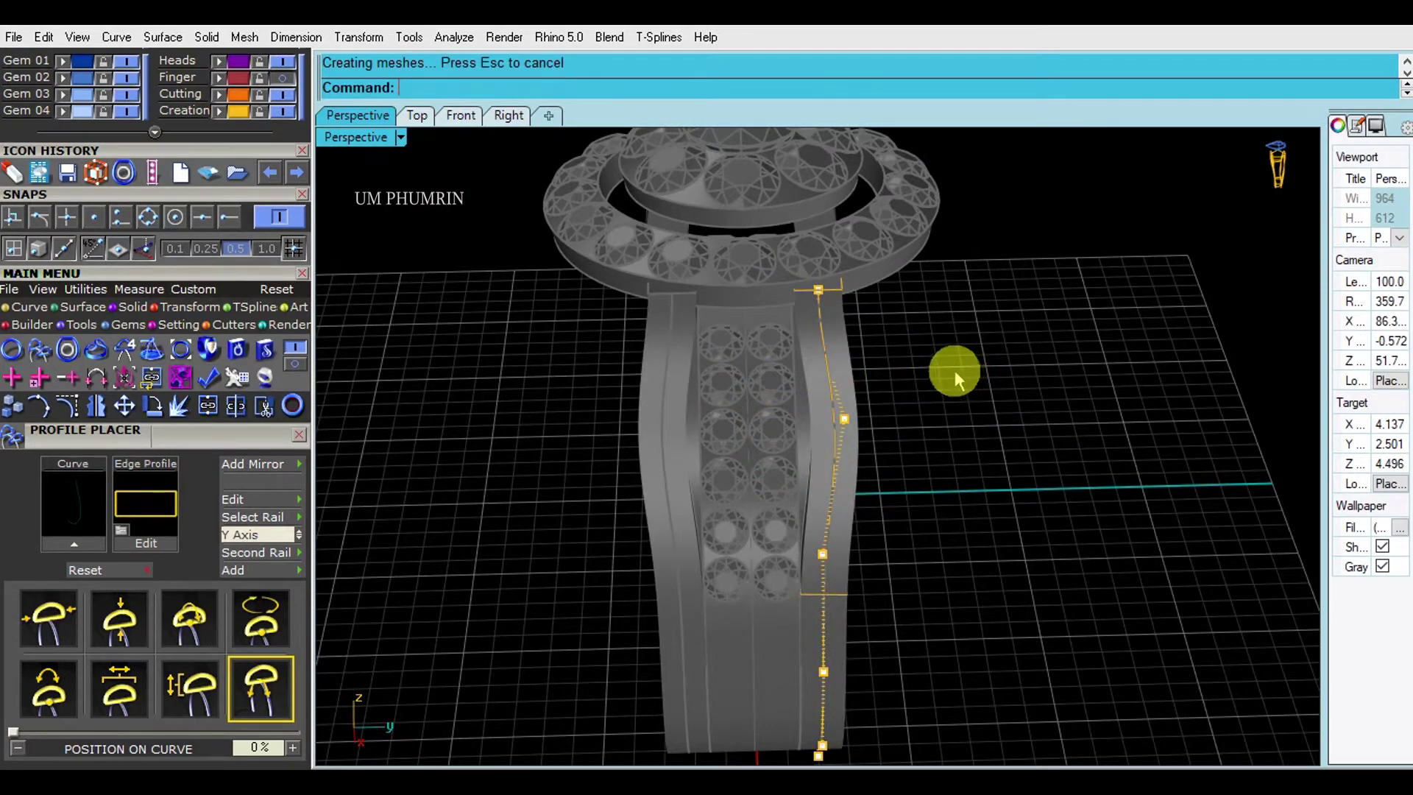
- Undo a stray control-point move and select only the outer band's profile curve
{"action": "scroll", "coordinate": [949, 340], "scroll_direction": "up", "scroll_amount": 2}
{"action": "scroll", "coordinate": [814, 391], "scroll_direction": "up", "scroll_amount": 3}
{"action": "scroll", "coordinate": [806, 293], "scroll_direction": "up", "scroll_amount": 2}
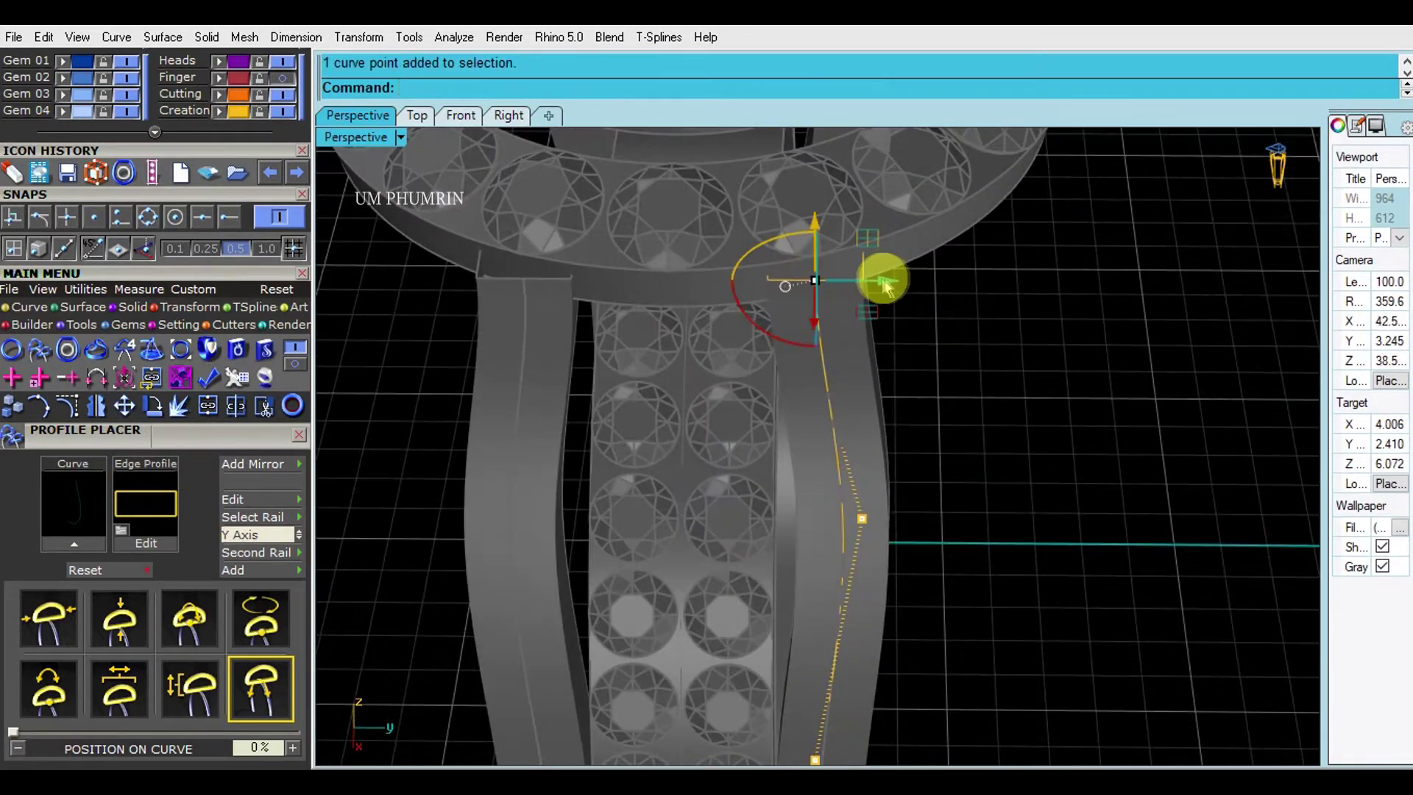
{"action": "left_click_drag", "start_coordinate": [983, 325], "coordinate": [884, 319]}
{"action": "key", "text": "ctrl+z"}
{"action": "left_click", "coordinate": [870, 293]}
{"action": "mouse_move", "coordinate": [871, 293]}
{"action": "right_mouse_down"}
{"action": "mouse_move", "coordinate": [920, 347]}
{"action": "mouse_move", "coordinate": [920, 388]}
{"action": "mouse_move", "coordinate": [893, 358]}
{"action": "right_mouse_up"}
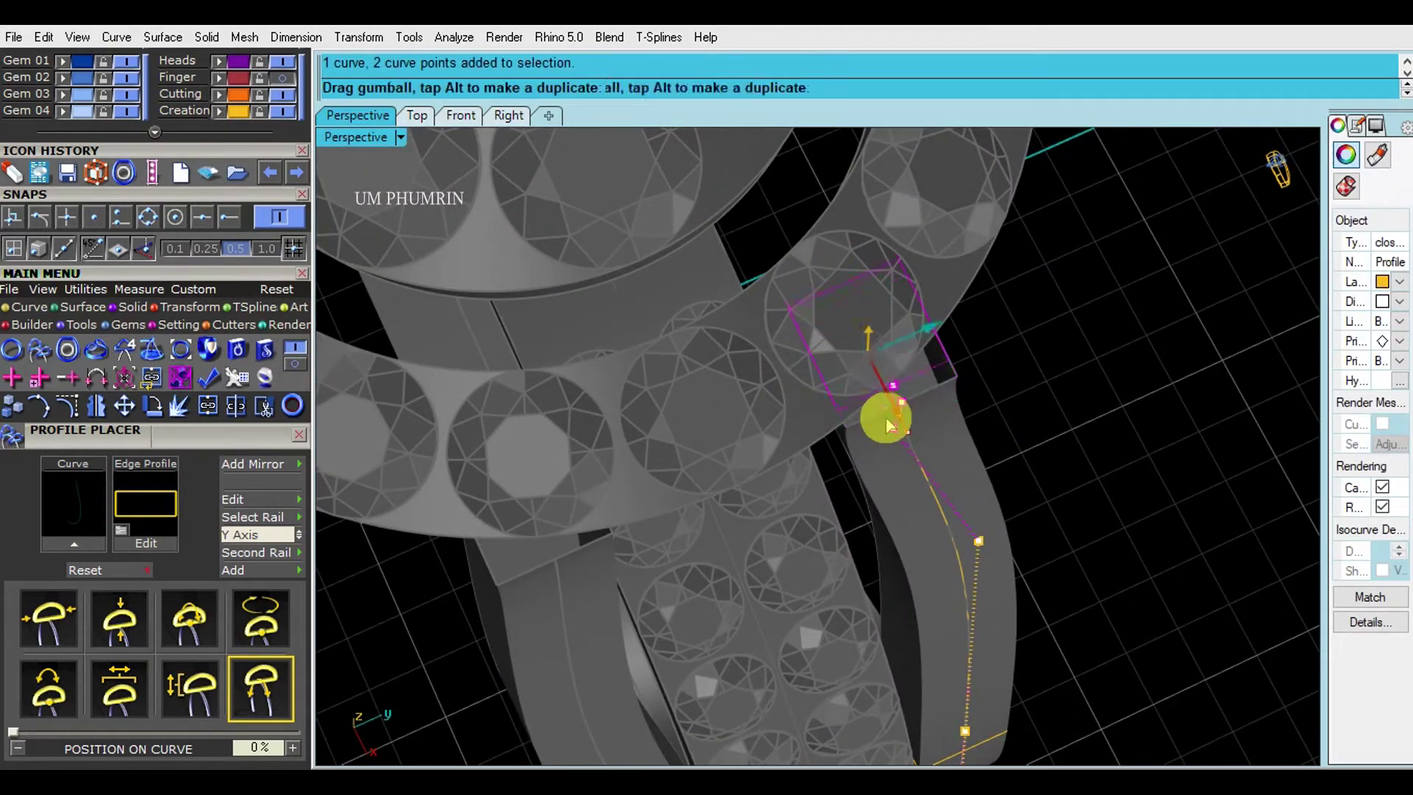
{"action": "key", "text": "Escape"}
{"action": "left_click", "coordinate": [826, 369]}
{"action": "scroll", "coordinate": [875, 343], "scroll_direction": "up", "scroll_amount": 3}
{"action": "mouse_move", "coordinate": [875, 344]}
{"action": "right_mouse_down"}
{"action": "mouse_move", "coordinate": [907, 373]}
{"action": "mouse_move", "coordinate": [757, 277]}
{"action": "right_mouse_up"}
- Relocate the curve's gumball, setting its origin, X axis and Y axis along the rail
{"action": "left_click", "coordinate": [798, 189]}
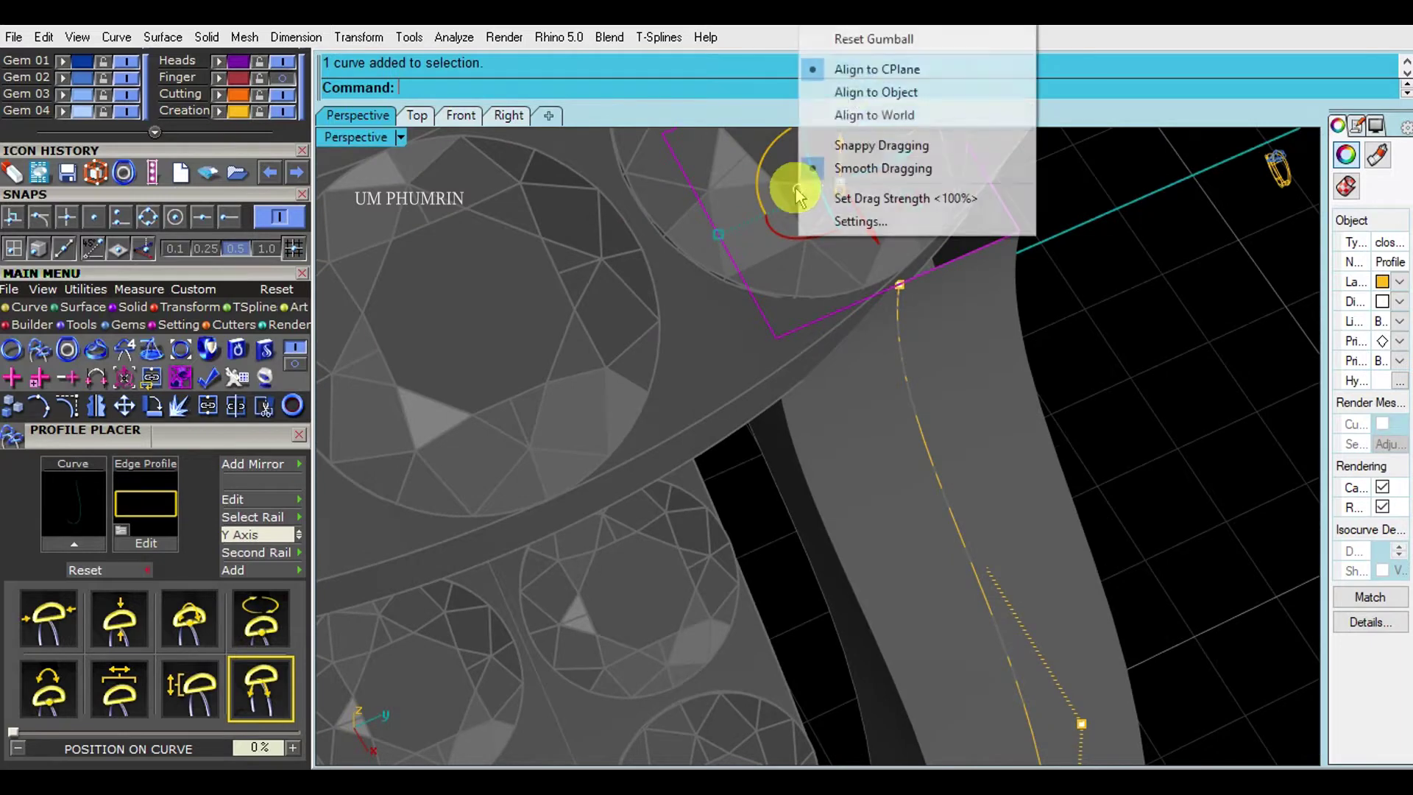
{"action": "left_click", "coordinate": [873, 29]}
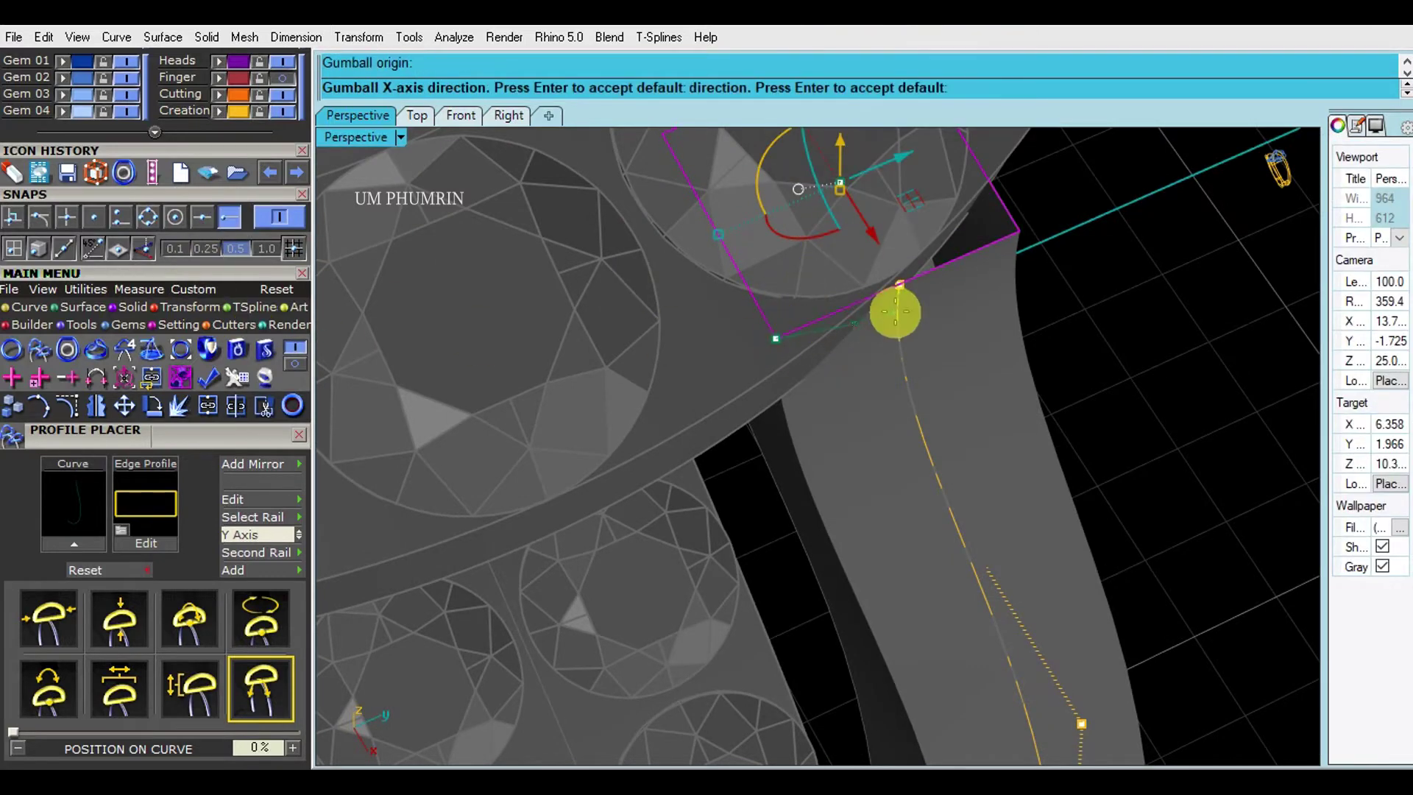
{"action": "right_click_drag", "start_coordinate": [957, 265], "coordinate": [867, 435], "text": "shift"}
{"action": "key", "text": "Return"}
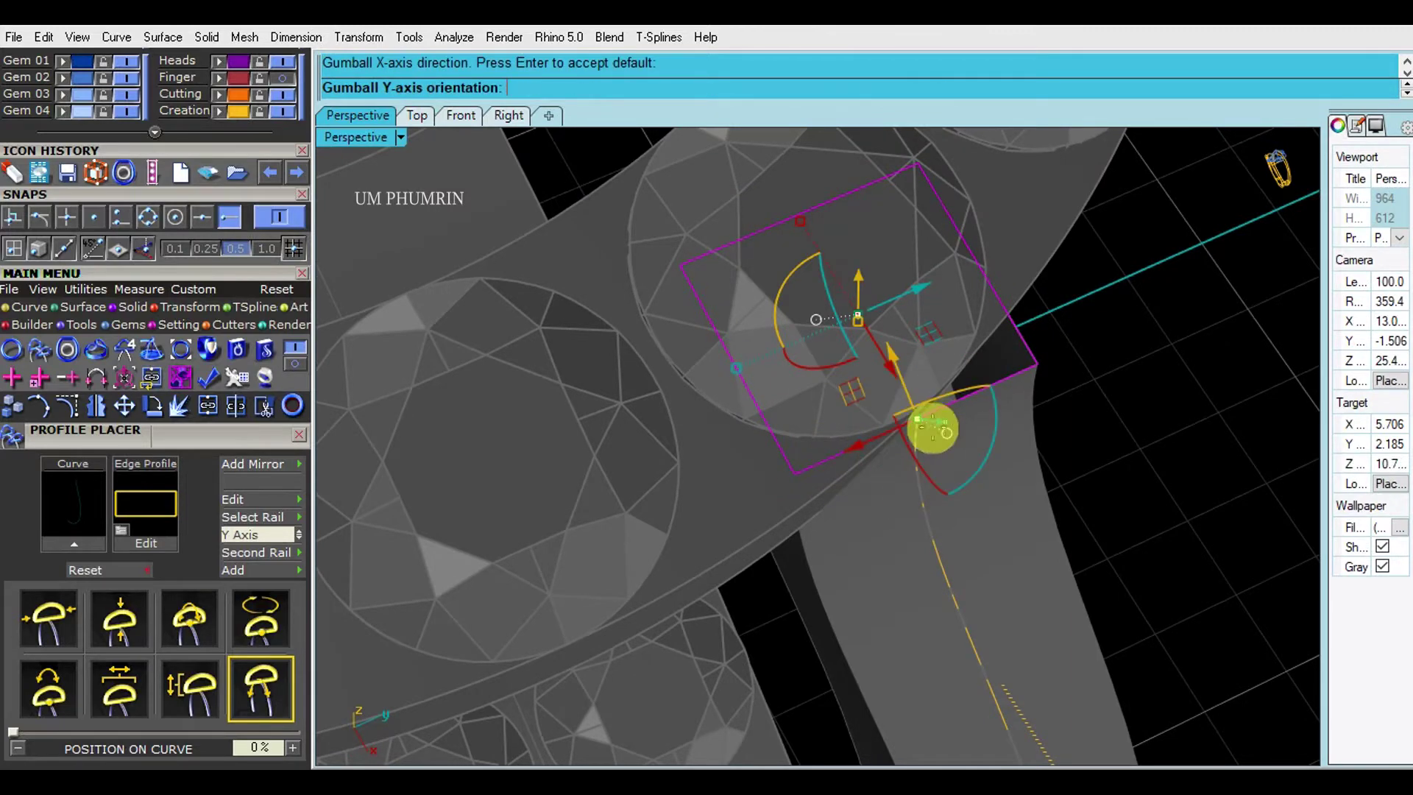
{"action": "scroll", "coordinate": [1034, 478], "scroll_direction": "down", "scroll_amount": 3}
{"action": "scroll", "coordinate": [988, 489], "scroll_direction": "up", "scroll_amount": 2}
{"action": "key", "text": "Return"}
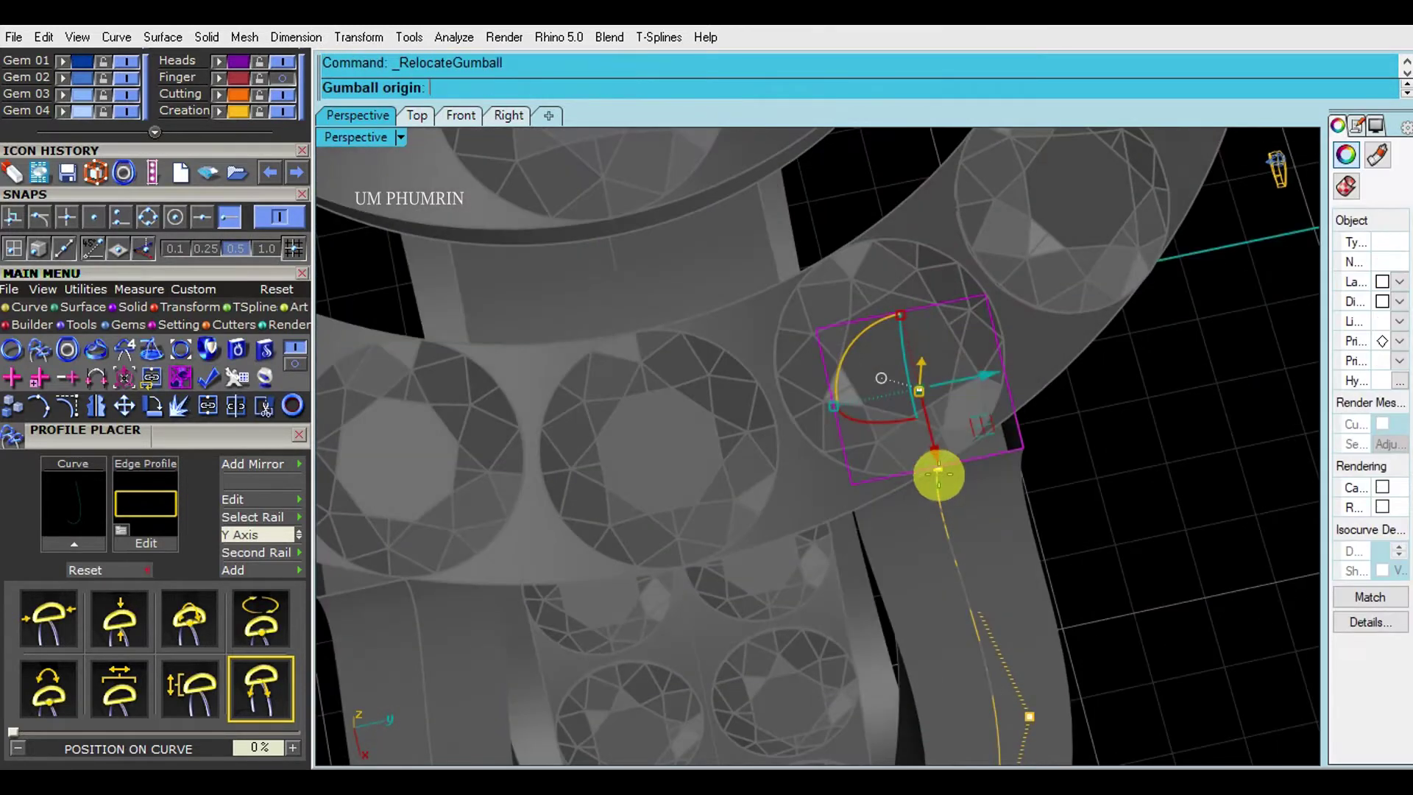
{"action": "key", "text": "Return"}
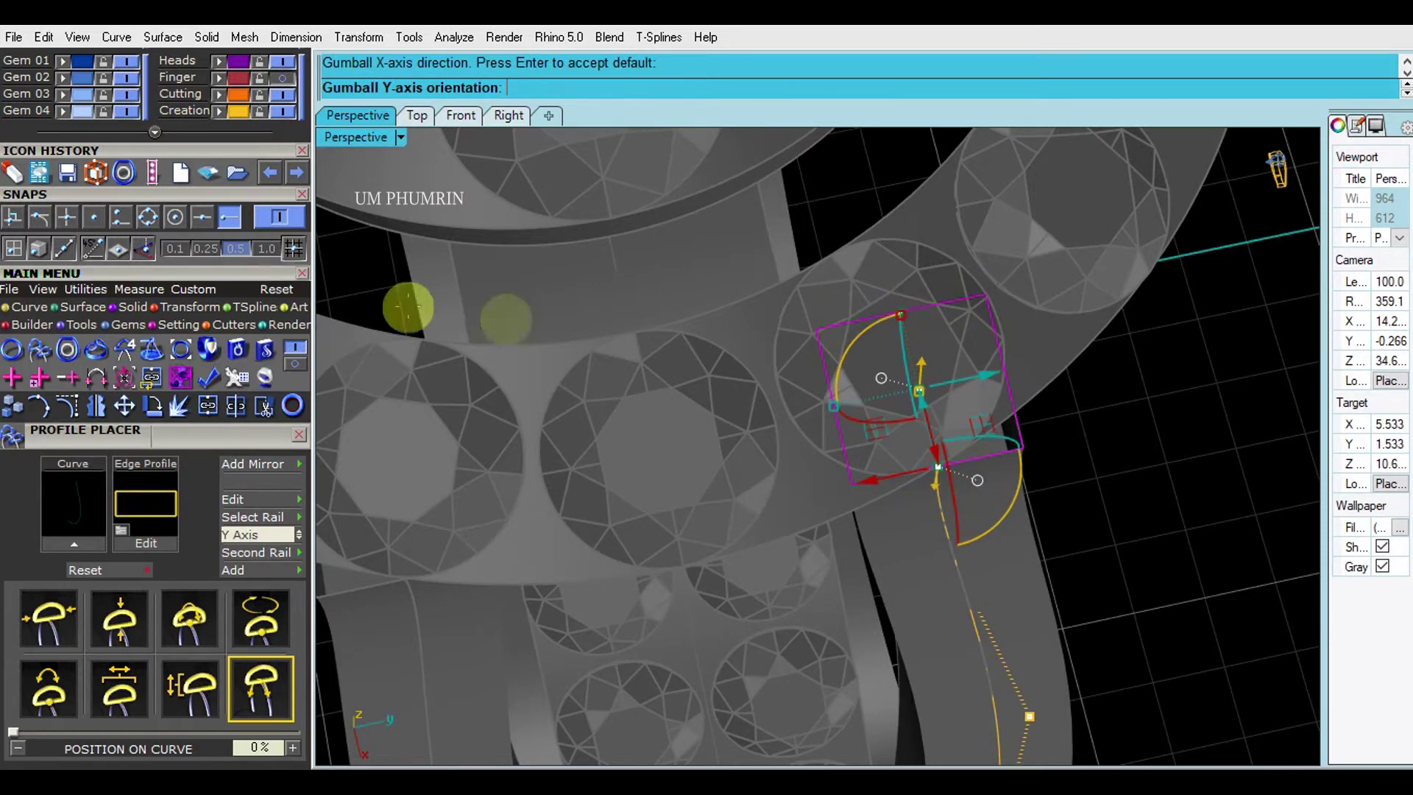
{"action": "left_click", "coordinate": [906, 321]}
{"action": "mouse_move", "coordinate": [906, 322]}
{"action": "right_mouse_down"}
{"action": "mouse_move", "coordinate": [981, 568]}
{"action": "mouse_move", "coordinate": [983, 376]}
{"action": "mouse_move", "coordinate": [1025, 328]}
{"action": "mouse_move", "coordinate": [961, 404]}
{"action": "mouse_move", "coordinate": [1057, 388]}
{"action": "mouse_move", "coordinate": [1039, 454]}
{"action": "mouse_move", "coordinate": [773, 426]}
{"action": "right_mouse_up"}
{"action": "left_click", "coordinate": [1004, 550]}
{"action": "left_click", "coordinate": [509, 115]}
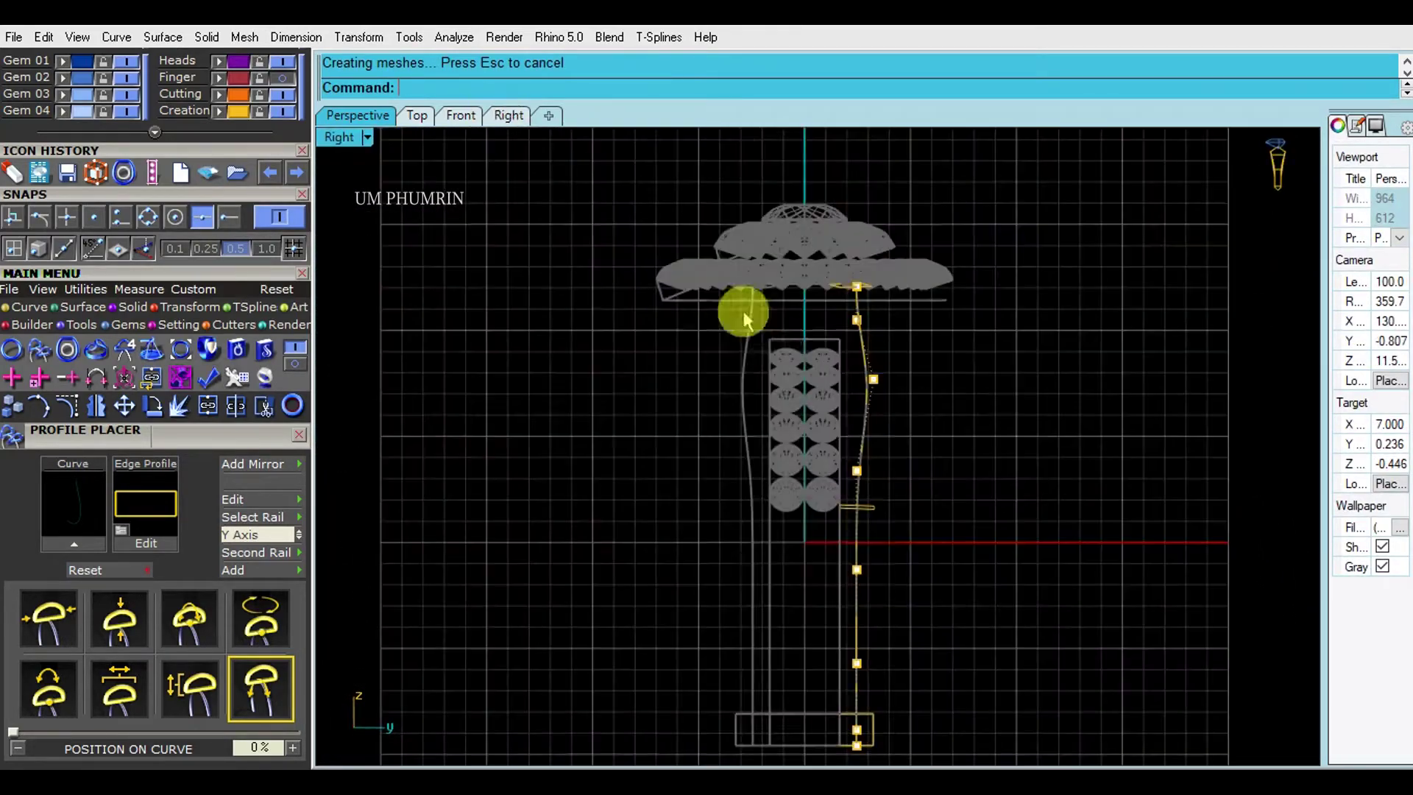
- Window-select the vertical rail curve's points and move them to reshape the side shank
{"action": "left_click_drag", "start_coordinate": [982, 668], "coordinate": [809, 243]}
{"action": "scroll", "coordinate": [896, 524], "scroll_direction": "up", "scroll_amount": 2}
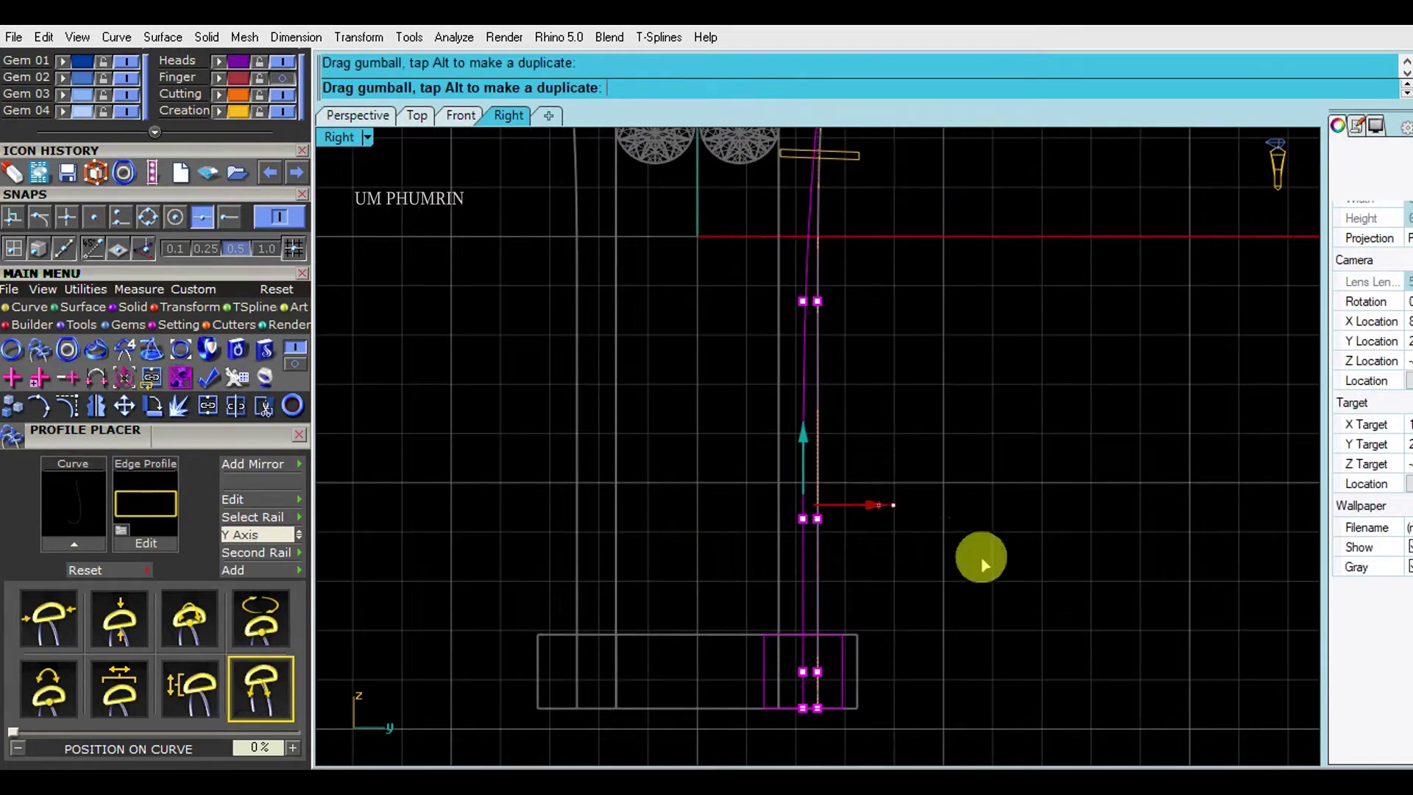
{"action": "left_click_drag", "start_coordinate": [944, 542], "coordinate": [803, 478]}
{"action": "scroll", "coordinate": [803, 478], "scroll_direction": "down", "scroll_amount": 1}
{"action": "left_click_drag", "start_coordinate": [892, 522], "coordinate": [1003, 571]}
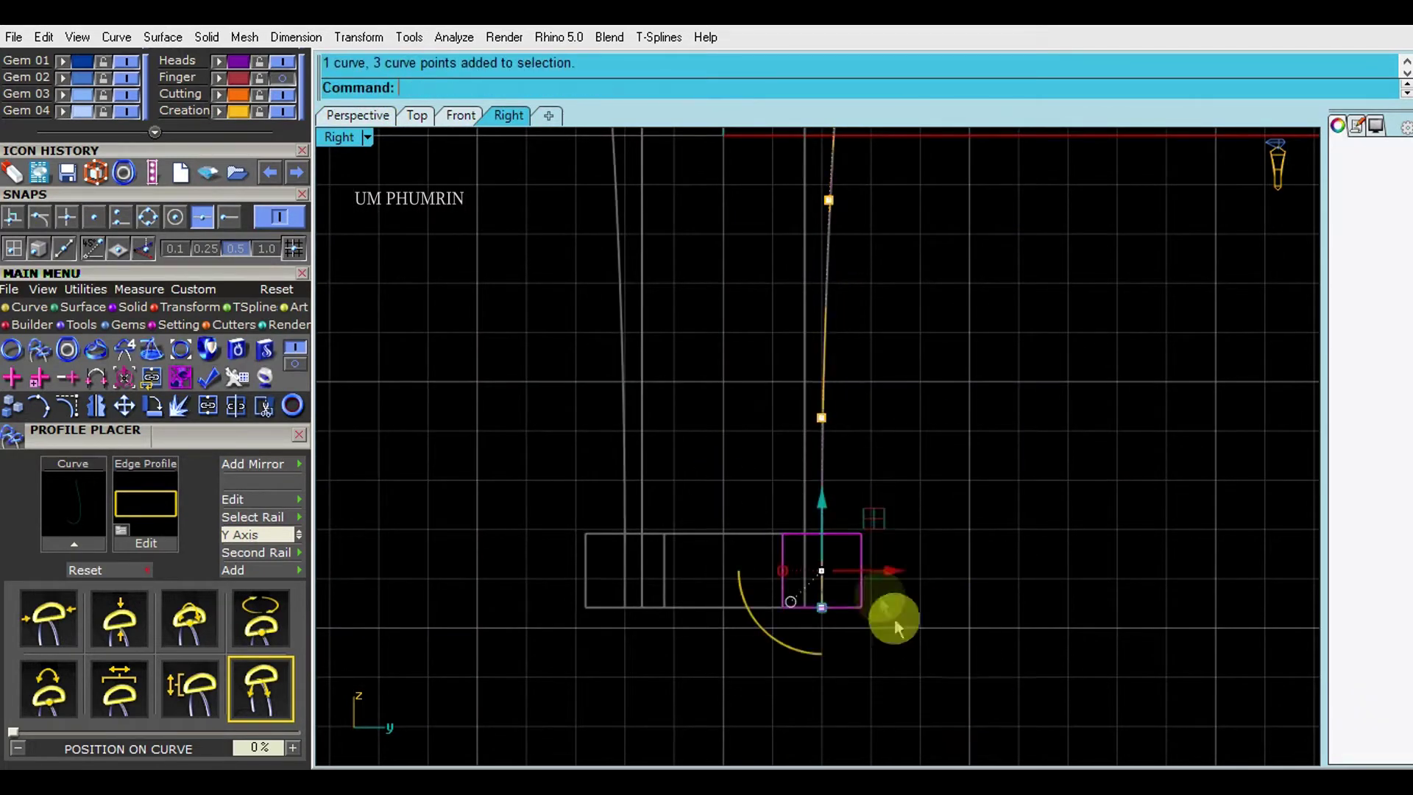
{"action": "left_click_drag", "start_coordinate": [845, 558], "coordinate": [938, 580]}
- Reselect the rail's lower points, excluding one, and shift them into place
{"action": "left_click_drag", "start_coordinate": [718, 466], "coordinate": [947, 668]}
{"action": "scroll", "coordinate": [800, 514], "scroll_direction": "up", "scroll_amount": 2}
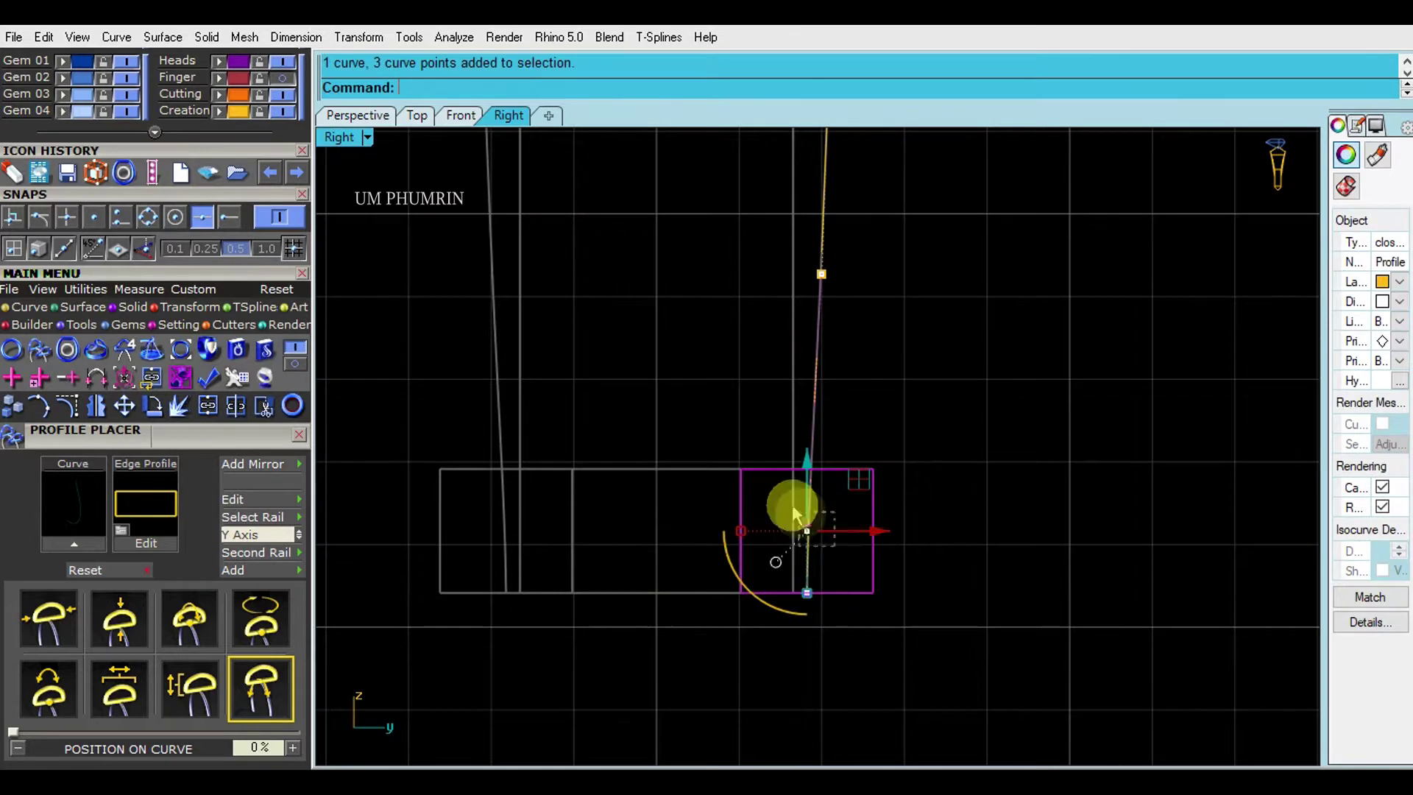
{"action": "left_click", "coordinate": [796, 528], "text": "ctrl"}
{"action": "left_click_drag", "start_coordinate": [854, 534], "coordinate": [852, 536]}
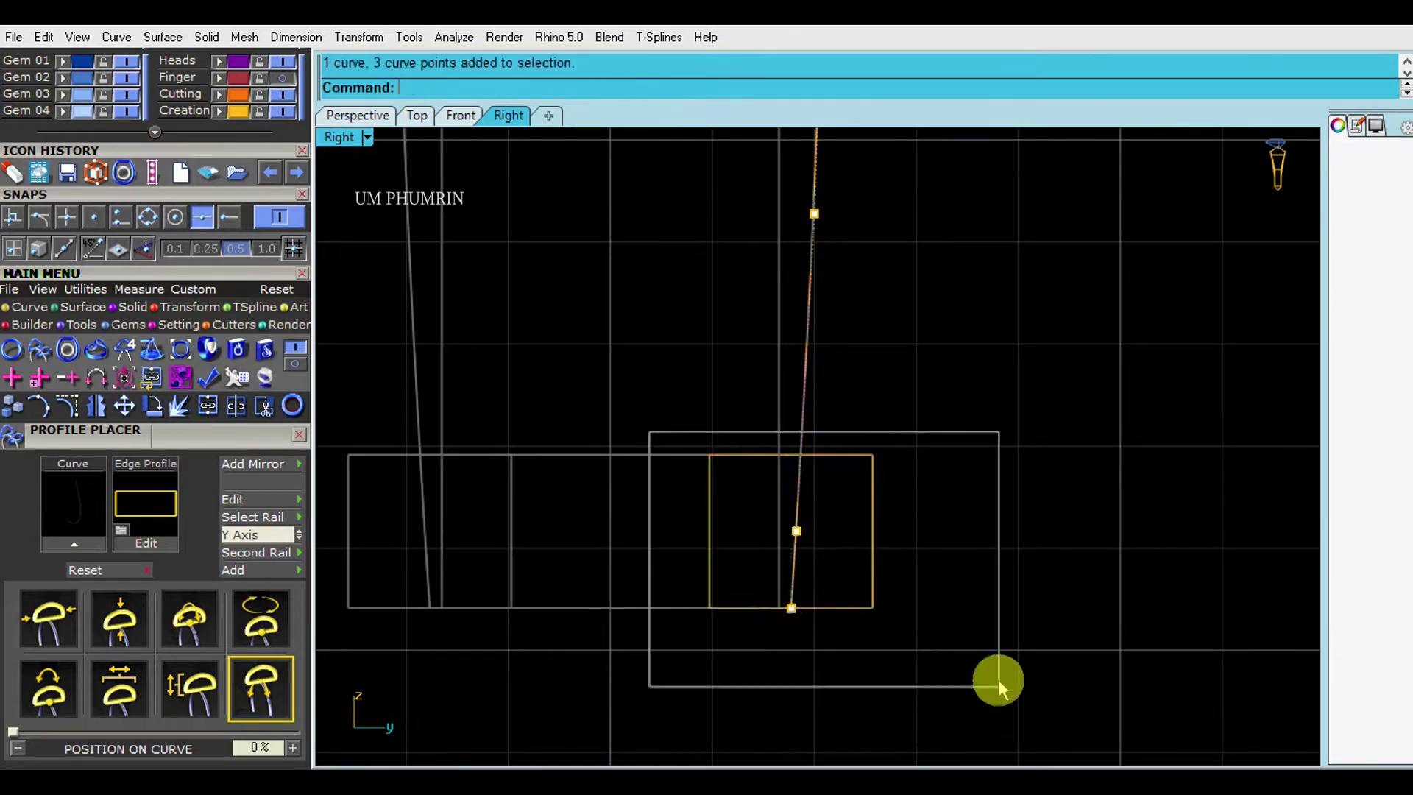
{"action": "left_click_drag", "start_coordinate": [647, 433], "coordinate": [996, 677]}
{"action": "scroll", "coordinate": [940, 519], "scroll_direction": "down", "scroll_amount": 3}
{"action": "mouse_move", "coordinate": [845, 536]}
{"action": "left_mouse_down"}
{"action": "mouse_move", "coordinate": [940, 519]}
{"action": "mouse_move", "coordinate": [942, 479]}
{"action": "mouse_move", "coordinate": [940, 492]}
{"action": "left_mouse_up"}
{"action": "scroll", "coordinate": [941, 521], "scroll_direction": "up", "scroll_amount": 3}
- Adjust single rail points, then view the reshaped ring in the shaded Perspective view
{"action": "left_click", "coordinate": [930, 492]}
{"action": "scroll", "coordinate": [977, 505], "scroll_direction": "up", "scroll_amount": 2}
{"action": "left_click", "coordinate": [916, 483]}
{"action": "scroll", "coordinate": [983, 506], "scroll_direction": "down", "scroll_amount": 3}
{"action": "scroll", "coordinate": [983, 505], "scroll_direction": "down", "scroll_amount": 2}
{"action": "left_click", "coordinate": [358, 114]}
{"action": "right_click_drag", "start_coordinate": [830, 327], "coordinate": [860, 390]}
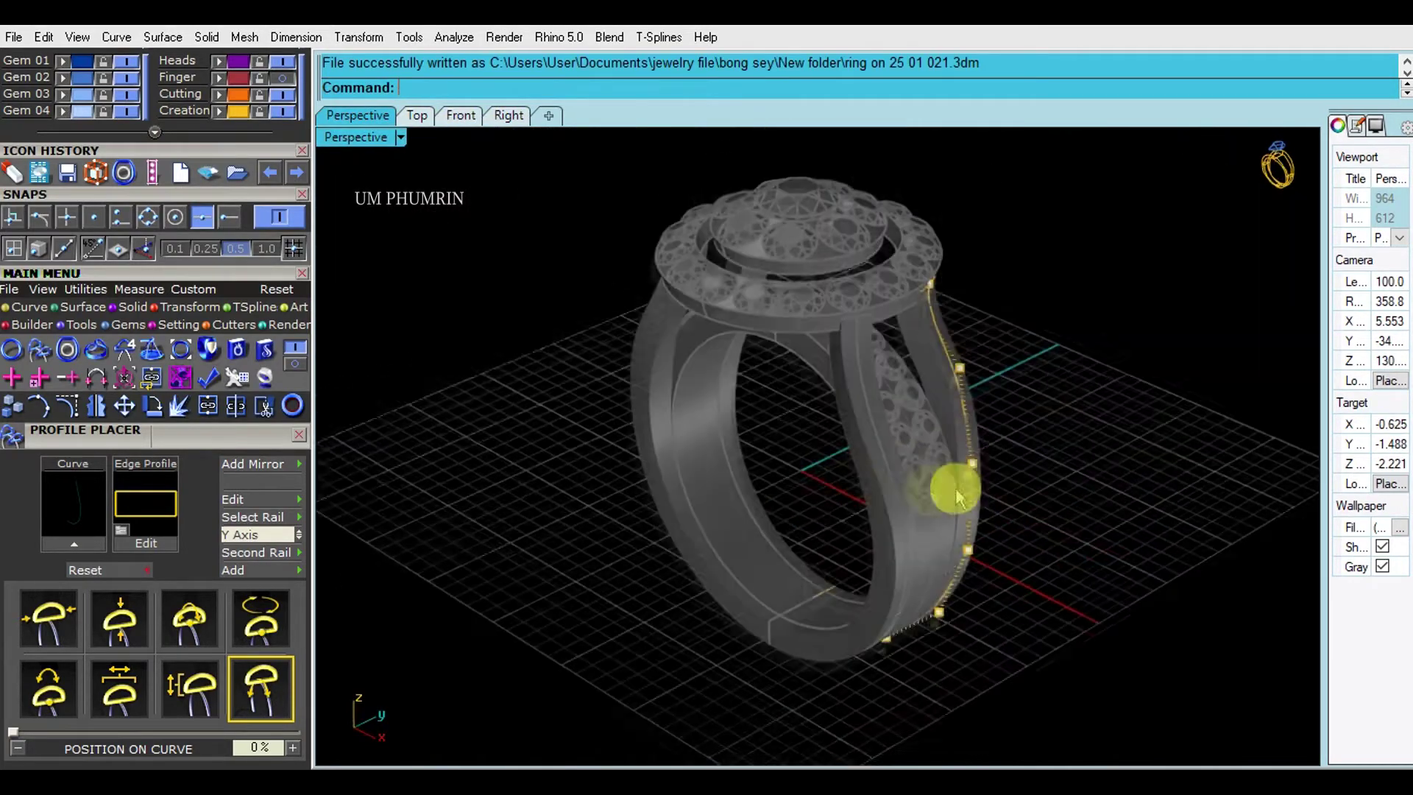
- Zoom in on the shank top and nudge the rail point beneath the halo
{"action": "right_click_drag", "start_coordinate": [847, 390], "coordinate": [747, 236]}
{"action": "scroll", "coordinate": [972, 338], "scroll_direction": "up", "scroll_amount": 3}
{"action": "right_click_drag", "start_coordinate": [972, 338], "coordinate": [1034, 587]}
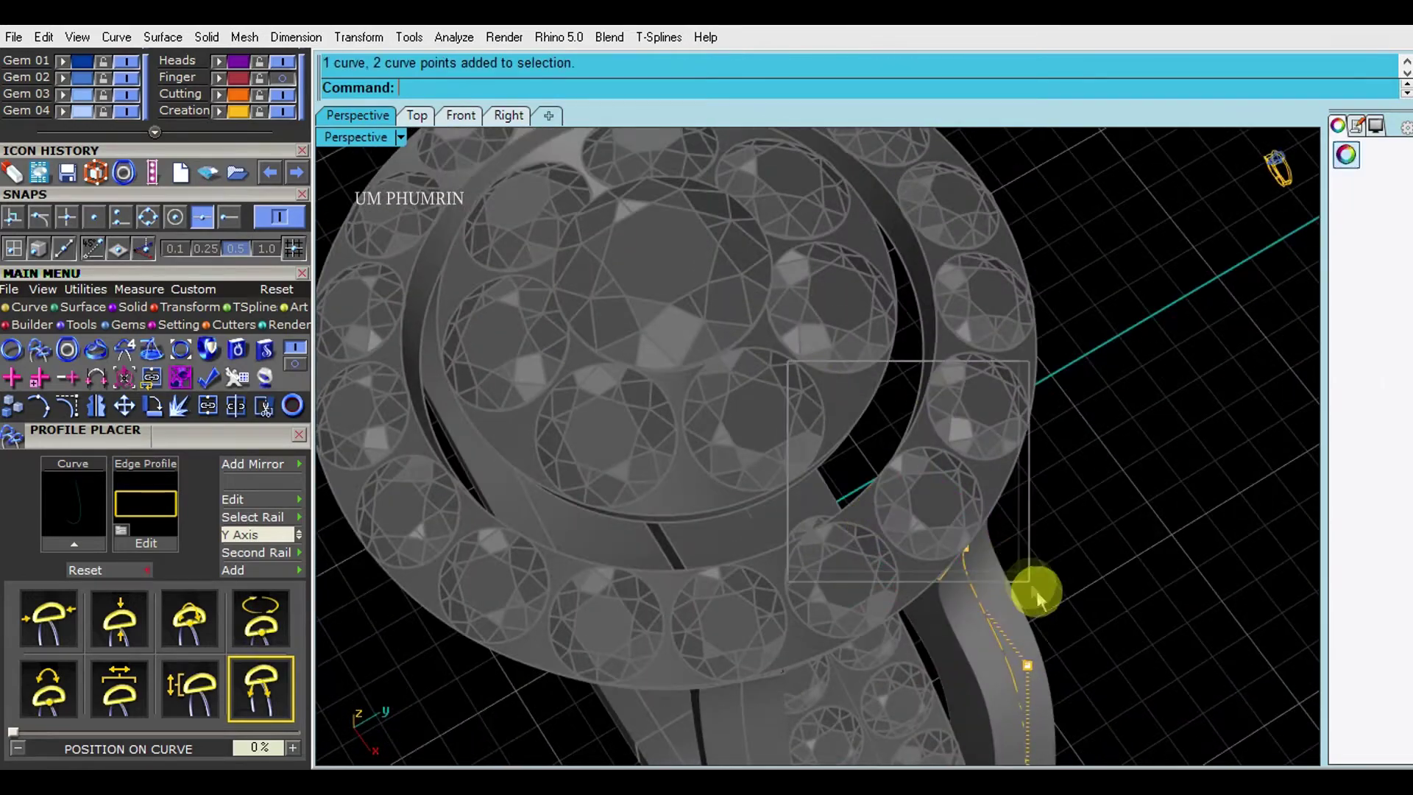
{"action": "scroll", "coordinate": [964, 561], "scroll_direction": "up", "scroll_amount": 3}
{"action": "mouse_move", "coordinate": [1104, 558]}
{"action": "right_mouse_down"}
{"action": "mouse_move", "coordinate": [986, 454]}
{"action": "mouse_move", "coordinate": [931, 325]}
{"action": "mouse_move", "coordinate": [905, 355]}
{"action": "right_mouse_up"}
{"action": "scroll", "coordinate": [987, 454], "scroll_direction": "down", "scroll_amount": 3}
{"action": "scroll", "coordinate": [905, 355], "scroll_direction": "up", "scroll_amount": 3}
{"action": "left_click_drag", "start_coordinate": [904, 356], "coordinate": [901, 356]}
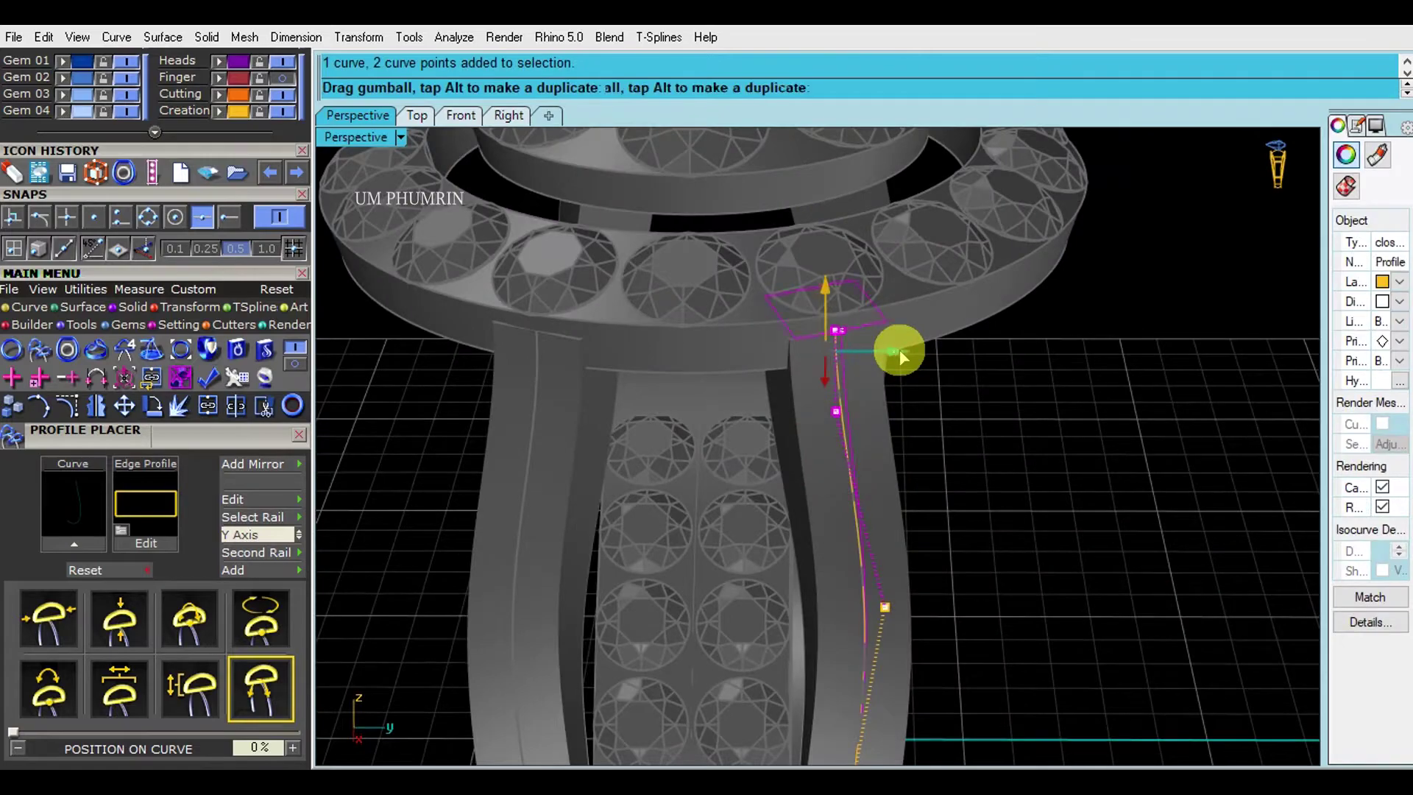
- Move the rail point at the halo profile to refine the band's curve
{"action": "right_click_drag", "start_coordinate": [749, 329], "coordinate": [1040, 520]}
{"action": "scroll", "coordinate": [981, 463], "scroll_direction": "up", "scroll_amount": 3}
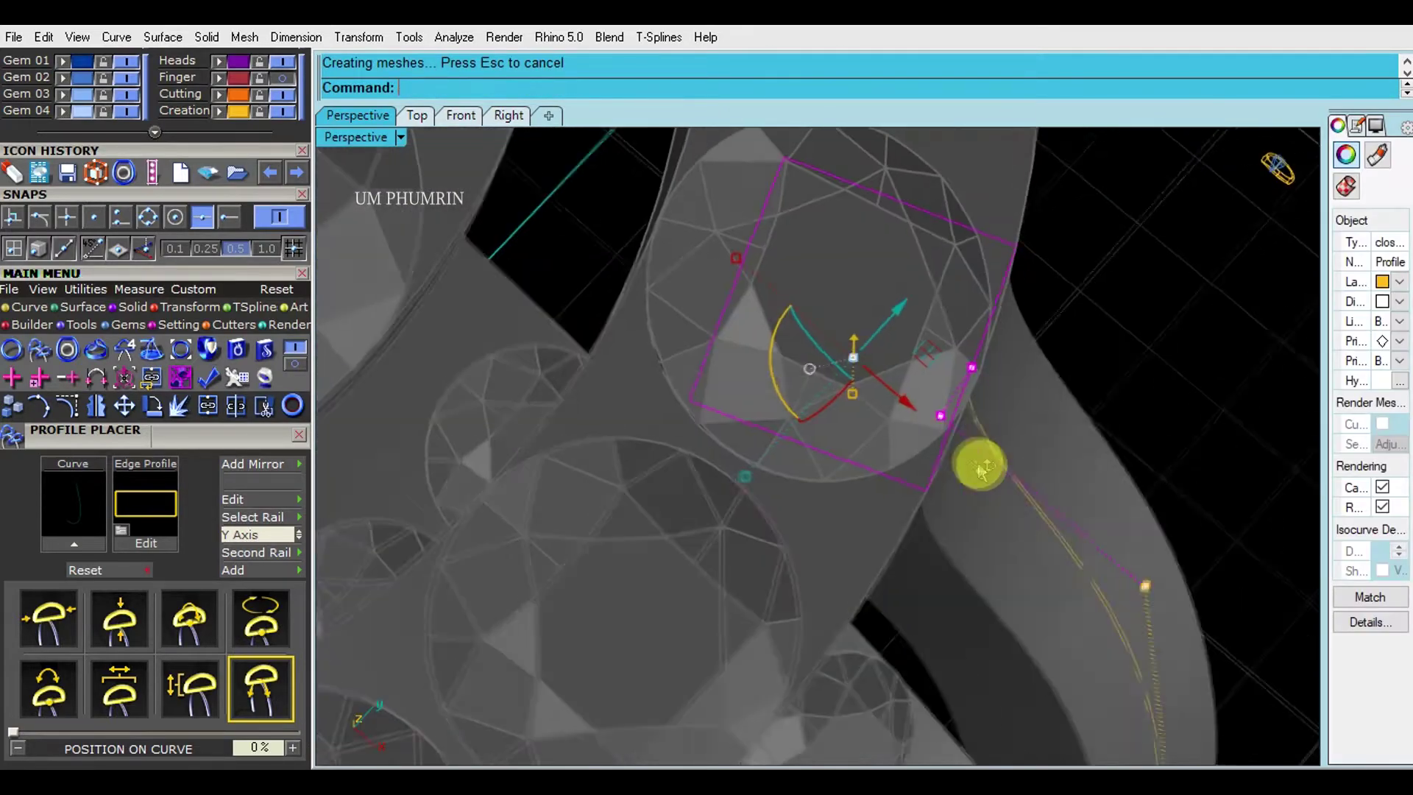
{"action": "mouse_move", "coordinate": [980, 464]}
{"action": "right_mouse_down"}
{"action": "mouse_move", "coordinate": [952, 463]}
{"action": "mouse_move", "coordinate": [939, 414]}
{"action": "mouse_move", "coordinate": [1110, 432]}
{"action": "mouse_move", "coordinate": [1028, 453]}
{"action": "mouse_move", "coordinate": [930, 434]}
{"action": "right_mouse_up"}
{"action": "scroll", "coordinate": [906, 410], "scroll_direction": "down", "scroll_amount": 3}
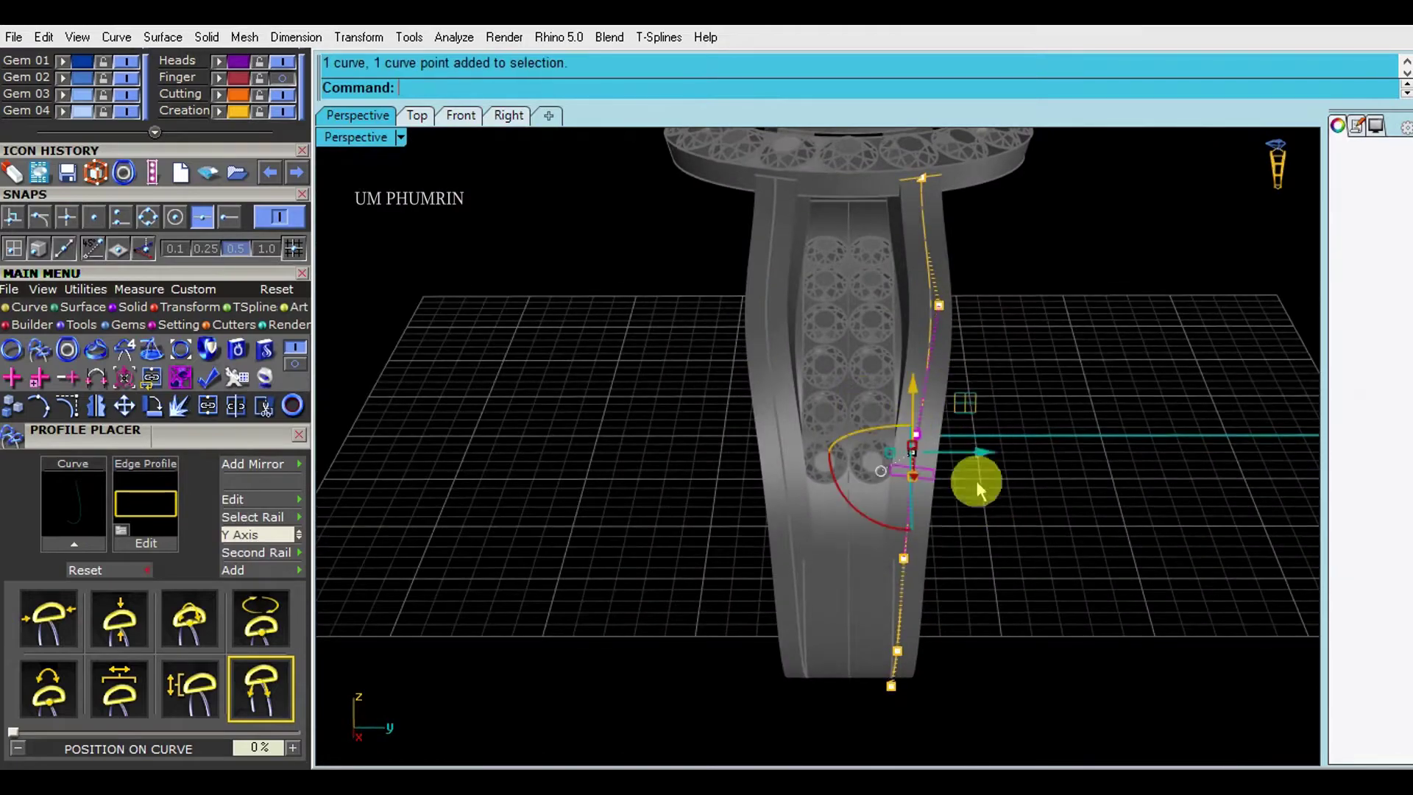
{"action": "right_click_drag", "start_coordinate": [994, 508], "coordinate": [937, 418]}
{"action": "left_click_drag", "start_coordinate": [933, 416], "coordinate": [984, 403]}
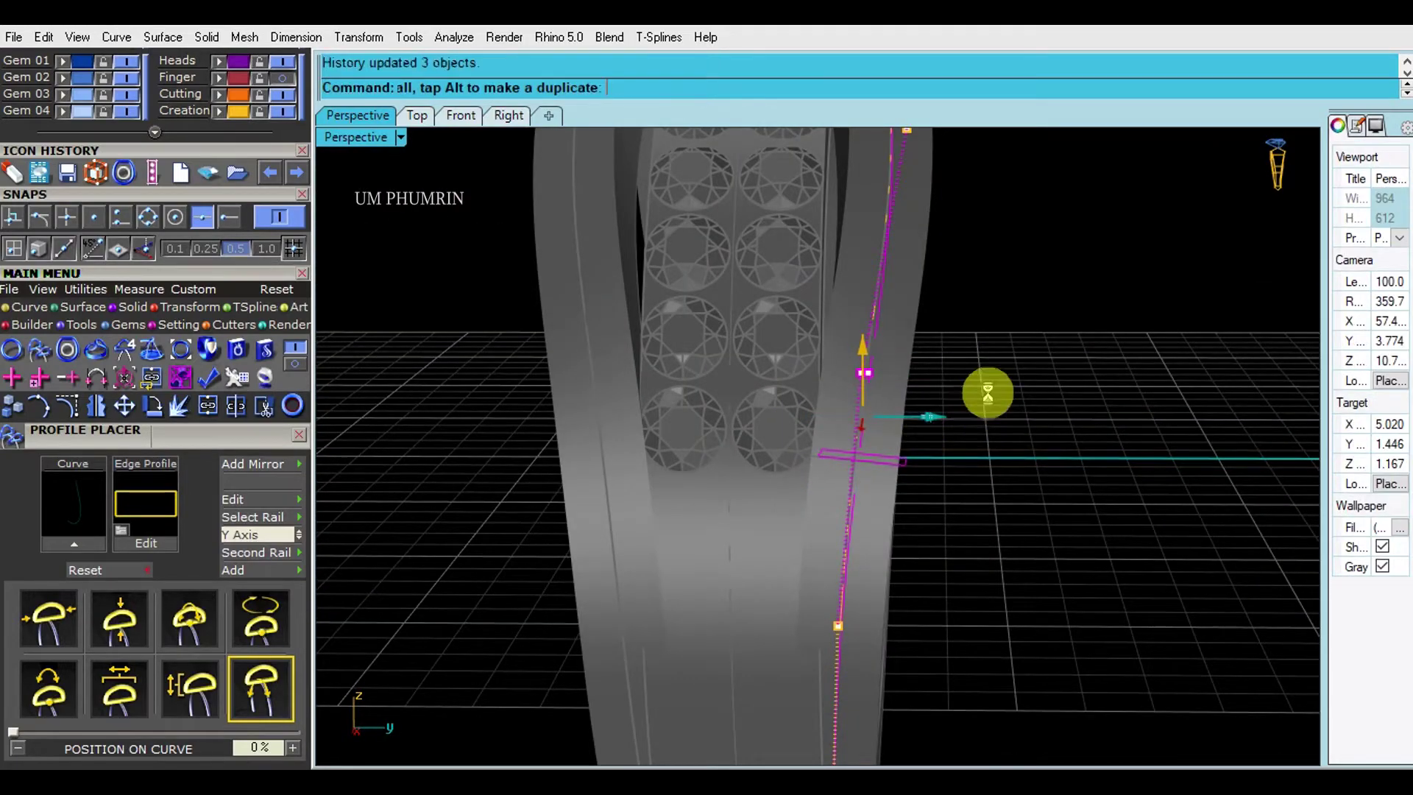
{"action": "scroll", "coordinate": [1028, 460], "scroll_direction": "down", "scroll_amount": 2}
{"action": "mouse_move", "coordinate": [1027, 460]}
{"action": "right_mouse_down"}
{"action": "mouse_move", "coordinate": [1016, 356]}
{"action": "mouse_move", "coordinate": [971, 432]}
{"action": "mouse_move", "coordinate": [916, 310]}
{"action": "mouse_move", "coordinate": [1119, 338]}
{"action": "mouse_move", "coordinate": [1062, 331]}
{"action": "mouse_move", "coordinate": [1063, 306]}
{"action": "right_mouse_up"}
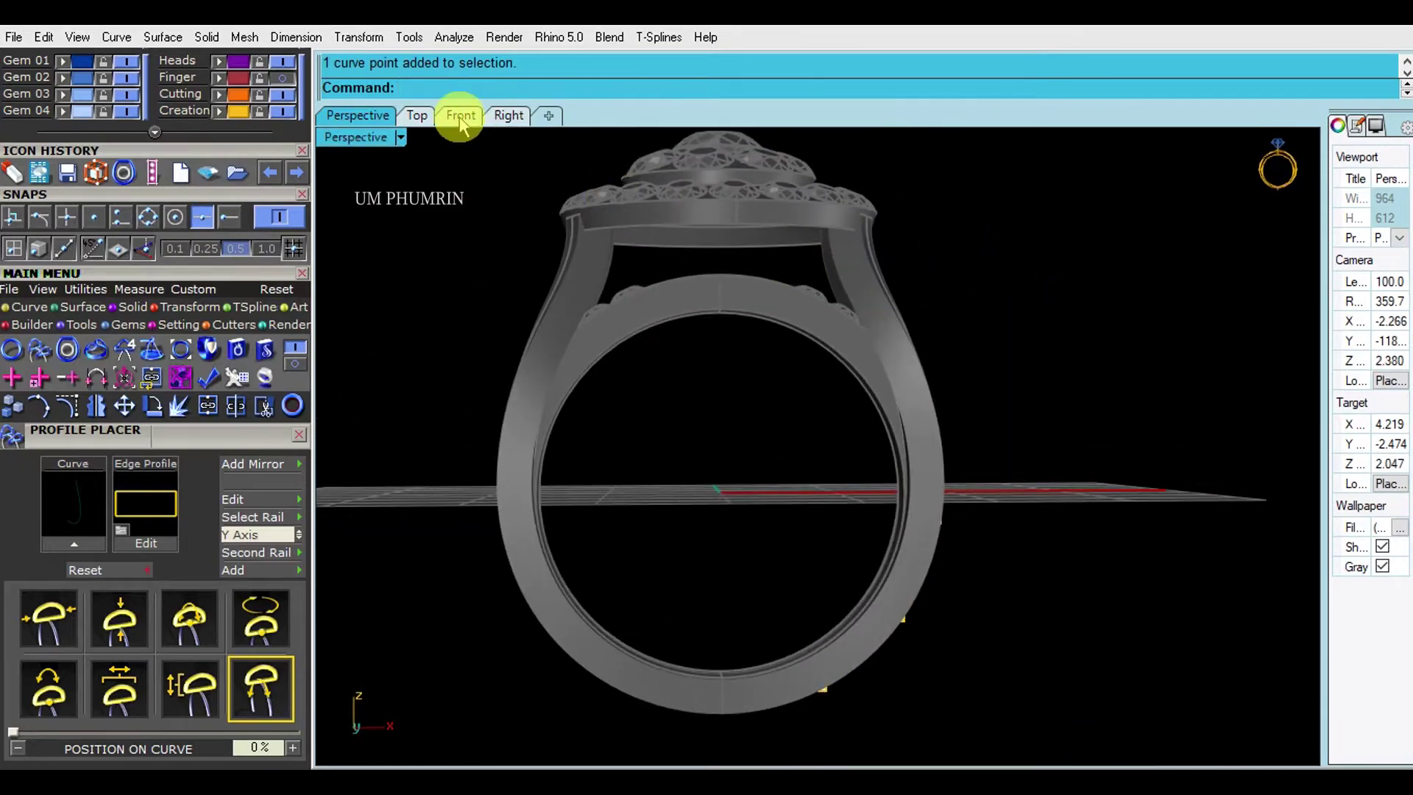
- From the Front view, select the shank rail curve, then clear the selection
{"action": "left_click", "coordinate": [460, 122]}
{"action": "scroll", "coordinate": [861, 331], "scroll_direction": "up", "scroll_amount": 3}
{"action": "scroll", "coordinate": [867, 316], "scroll_direction": "up", "scroll_amount": 3}
{"action": "mouse_move", "coordinate": [892, 386]}
{"action": "right_mouse_down"}
{"action": "mouse_move", "coordinate": [655, 388]}
{"action": "mouse_move", "coordinate": [757, 346]}
{"action": "mouse_move", "coordinate": [838, 379]}
{"action": "right_mouse_up"}
{"action": "left_click", "coordinate": [773, 325]}
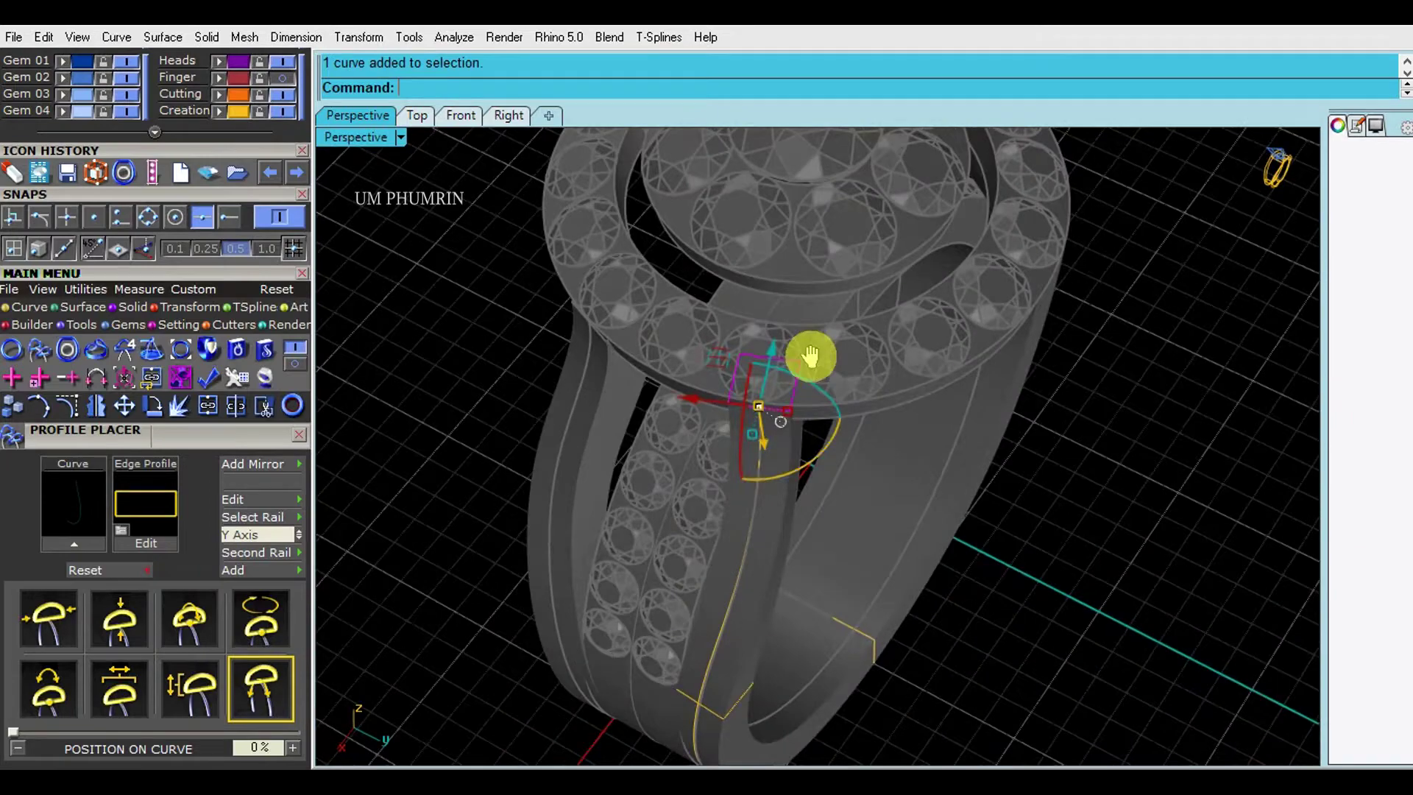
{"action": "scroll", "coordinate": [851, 403], "scroll_direction": "up", "scroll_amount": 3}
{"action": "scroll", "coordinate": [914, 505], "scroll_direction": "up", "scroll_amount": 3}
{"action": "key", "text": "Escape"}
{"action": "scroll", "coordinate": [939, 483], "scroll_direction": "up", "scroll_amount": 3}
{"action": "scroll", "coordinate": [969, 523], "scroll_direction": "down", "scroll_amount": 2}
{"action": "scroll", "coordinate": [970, 524], "scroll_direction": "down", "scroll_amount": 3}
- Turn on the rail's control points and gumball-drag its top point to meet the halo
{"action": "left_click", "coordinate": [63, 394]}
{"action": "left_click", "coordinate": [946, 345]}
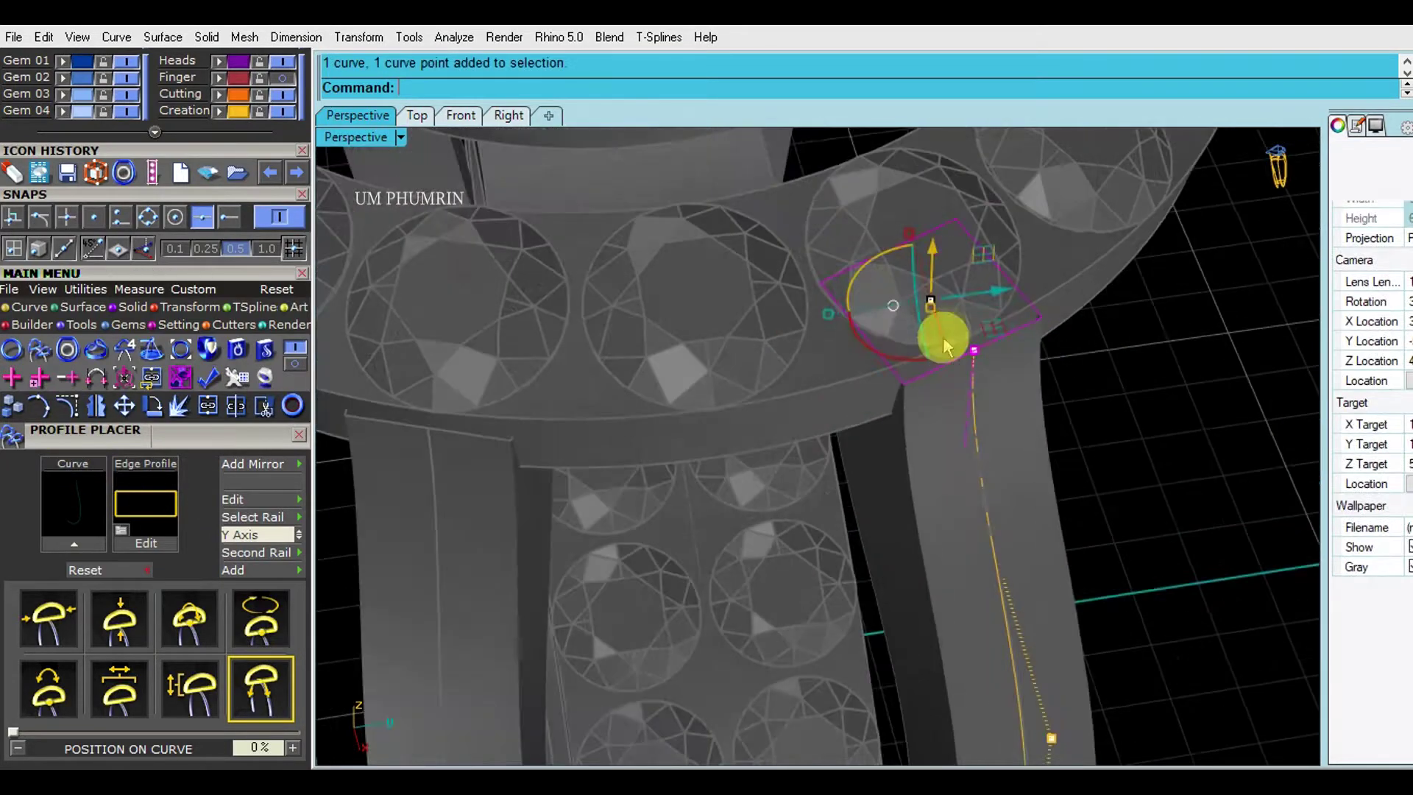
{"action": "scroll", "coordinate": [945, 344], "scroll_direction": "up", "scroll_amount": 2}
{"action": "left_click_drag", "start_coordinate": [956, 343], "coordinate": [971, 319]}
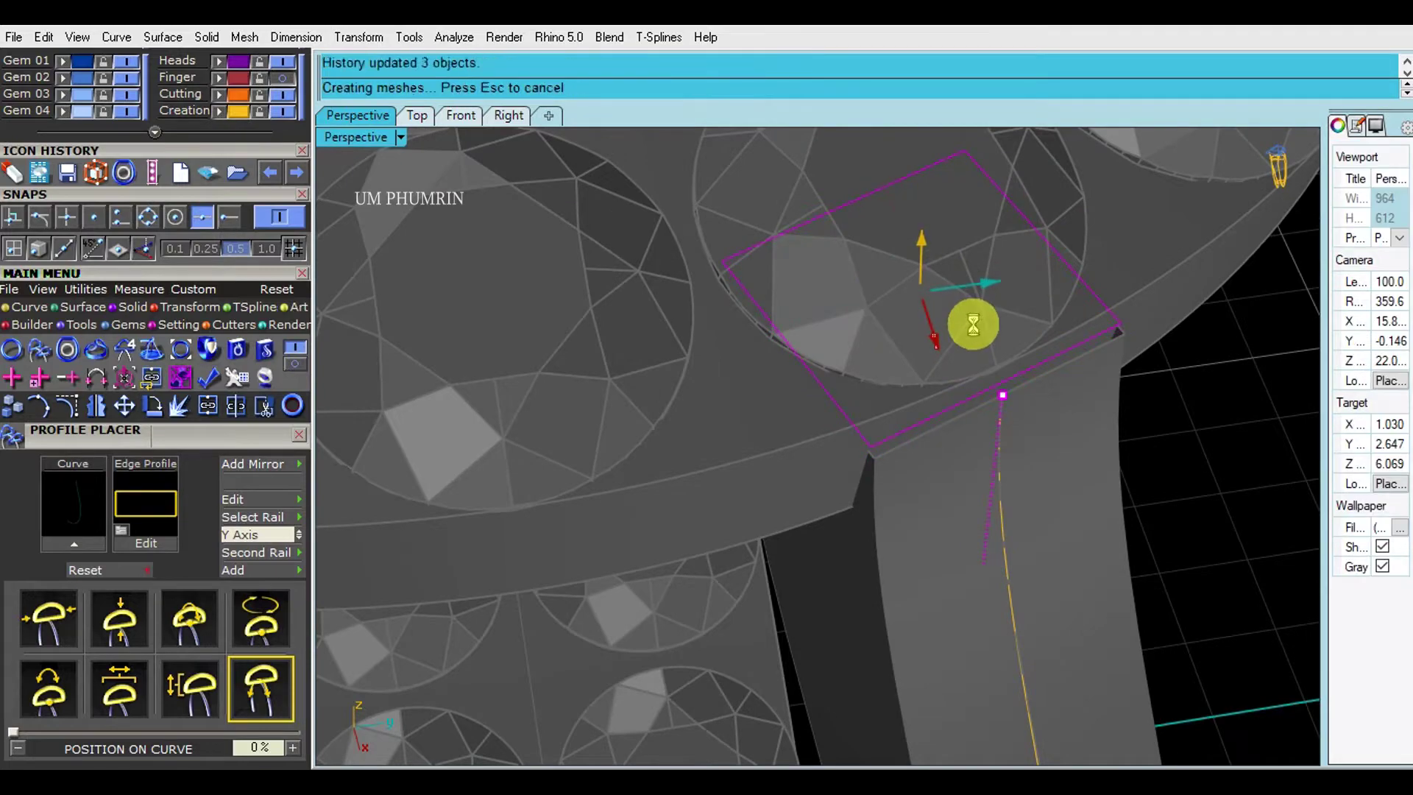
{"action": "scroll", "coordinate": [1167, 442], "scroll_direction": "down", "scroll_amount": 3}
{"action": "scroll", "coordinate": [976, 359], "scroll_direction": "down", "scroll_amount": 3}
- Select the shank rail curve and start Profile Placer on it
{"action": "left_click", "coordinate": [894, 386]}
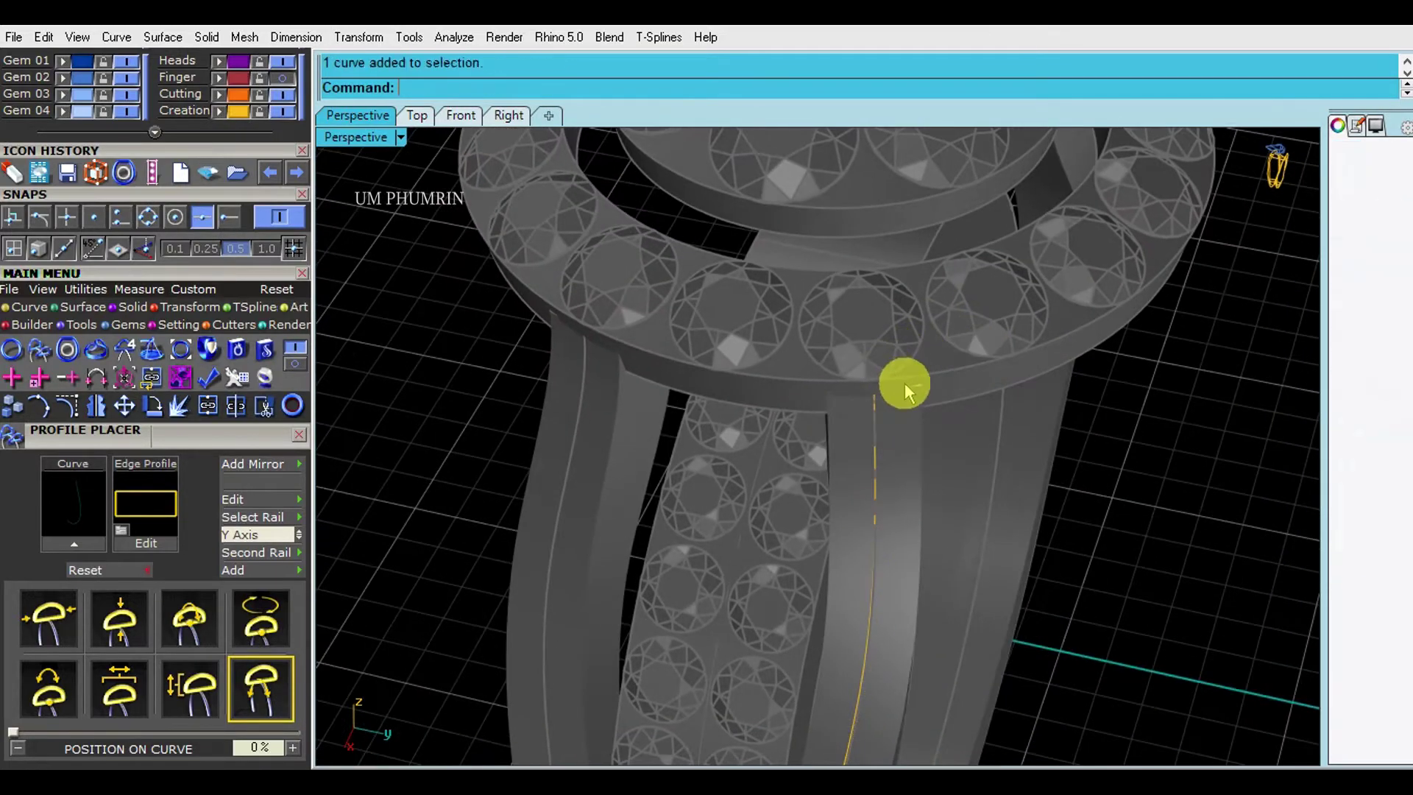
{"action": "scroll", "coordinate": [805, 400], "scroll_direction": "up", "scroll_amount": 2}
{"action": "left_click", "coordinate": [916, 429]}
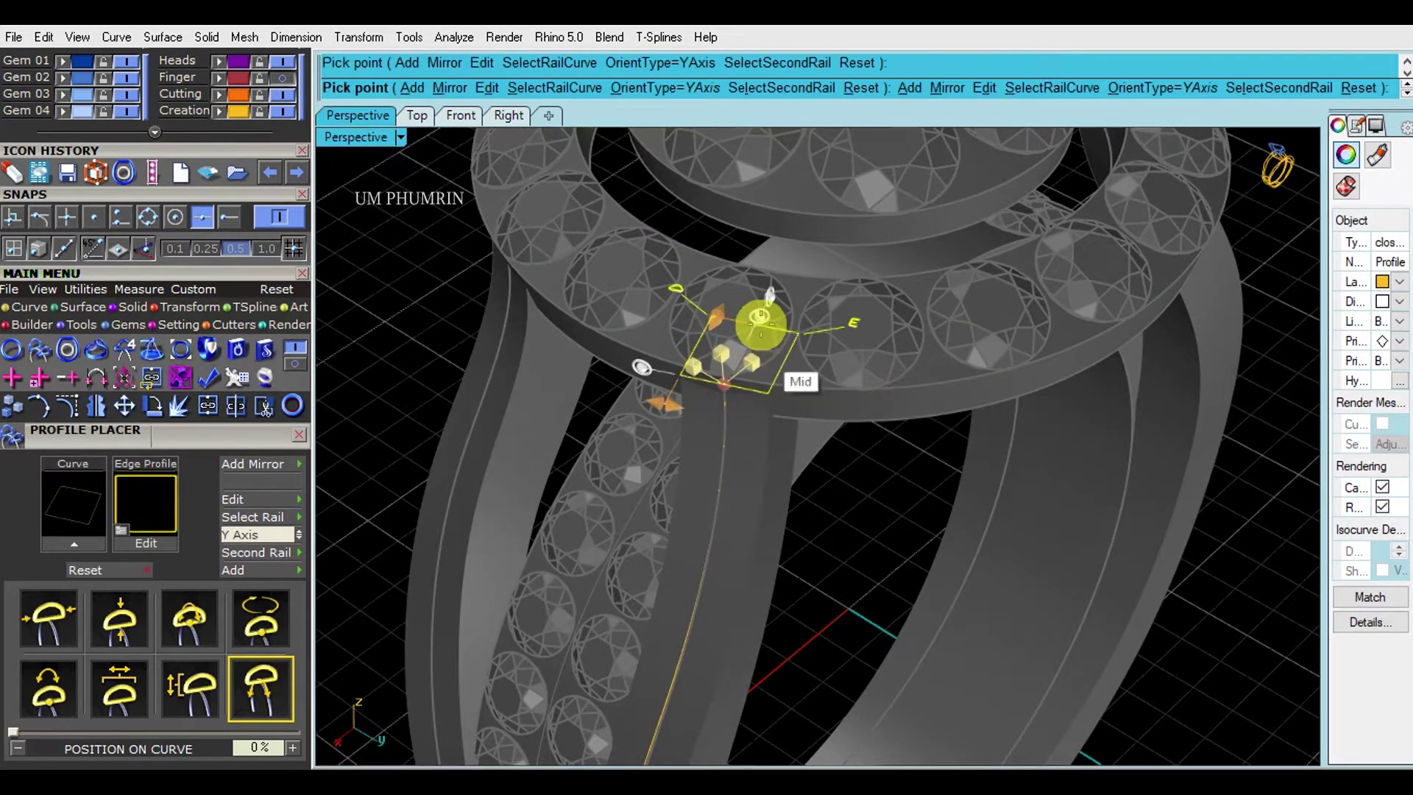
- Finish the halo-end rail profile at 1.6 mm width and 1.2 mm height, viewed from Front
{"action": "scroll", "coordinate": [216, 139], "scroll_direction": "down", "scroll_amount": 1}
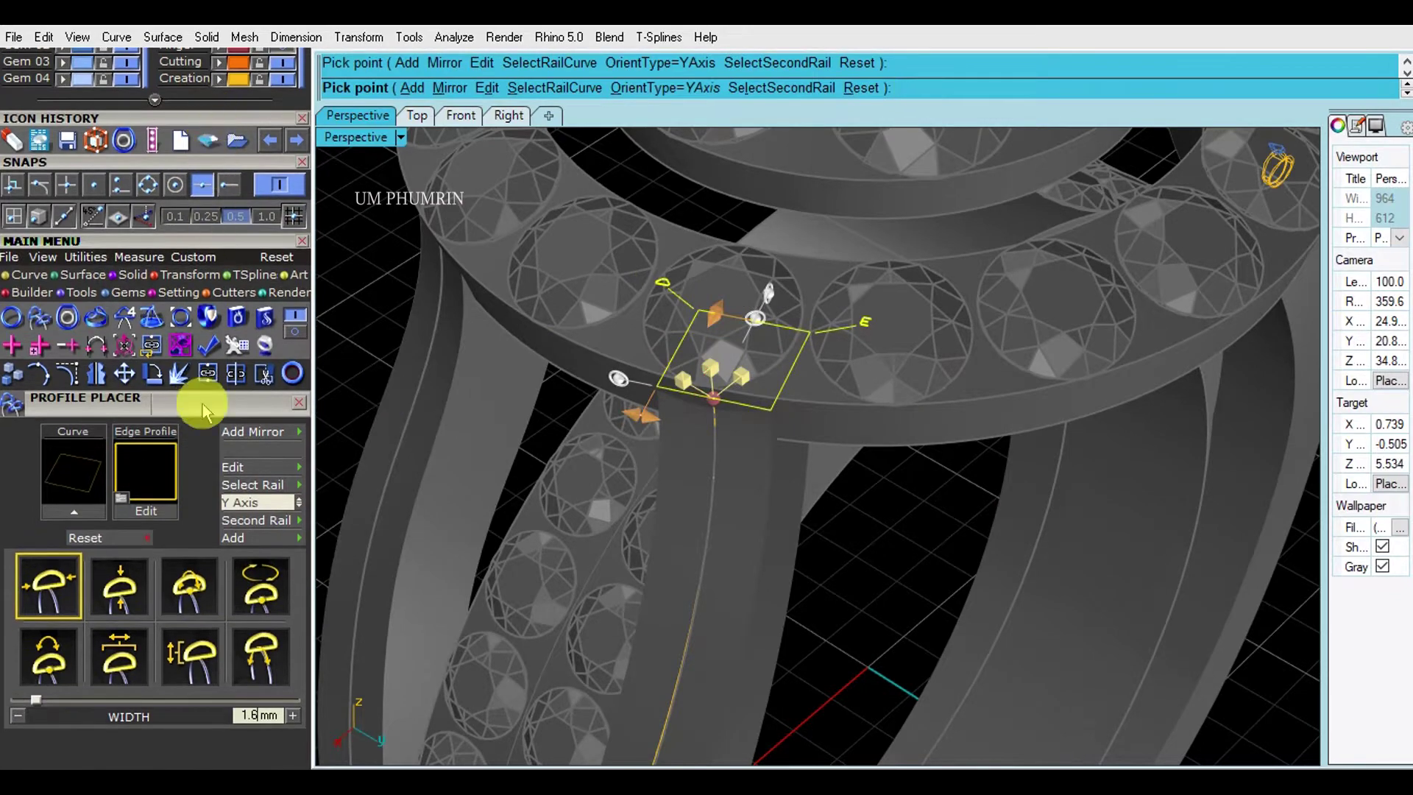
{"action": "scroll", "coordinate": [203, 410], "scroll_direction": "down", "scroll_amount": 5}
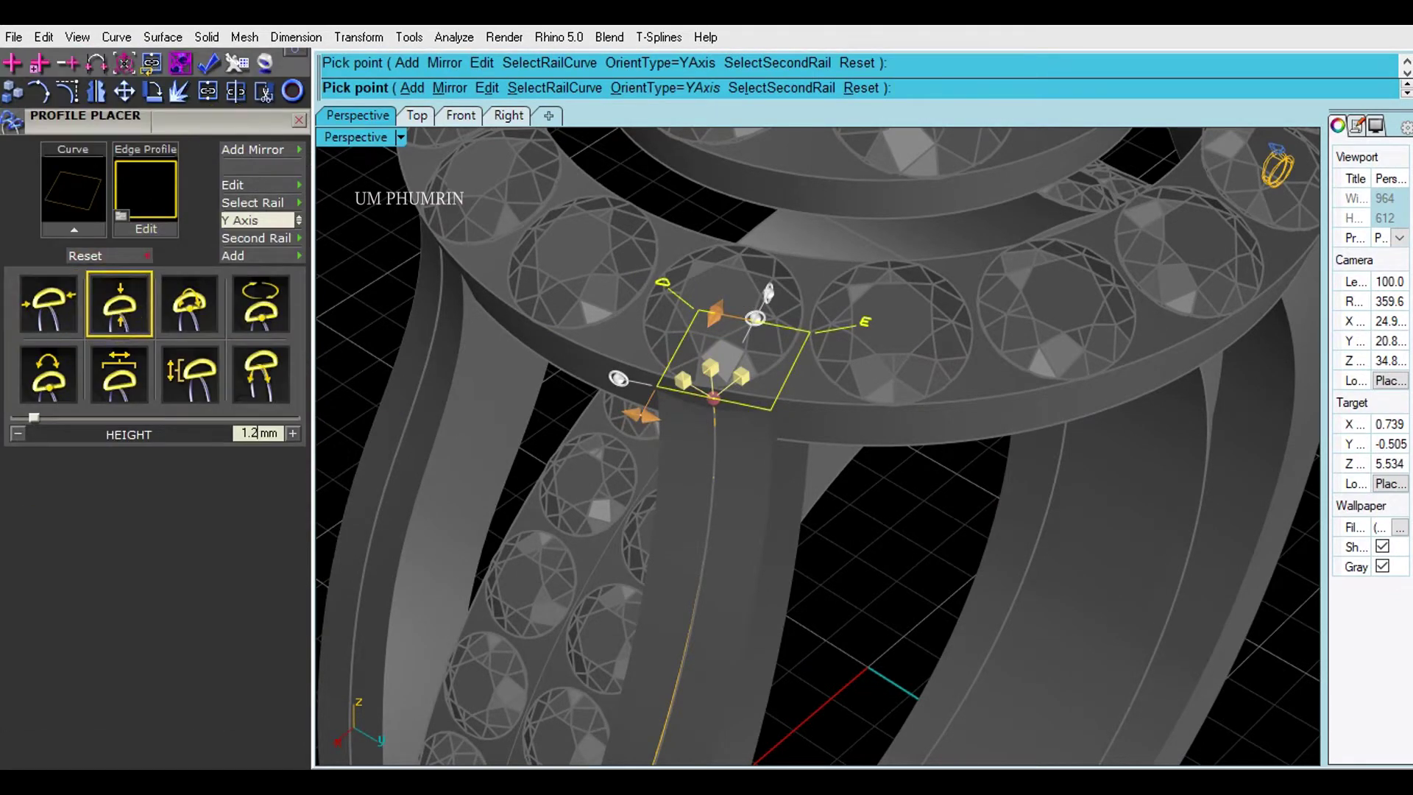
{"action": "key", "text": "Return"}
{"action": "scroll", "coordinate": [742, 395], "scroll_direction": "down", "scroll_amount": 5}
{"action": "mouse_move", "coordinate": [864, 421]}
{"action": "right_mouse_down"}
{"action": "mouse_move", "coordinate": [940, 489]}
{"action": "mouse_move", "coordinate": [863, 426]}
{"action": "mouse_move", "coordinate": [770, 175]}
{"action": "right_mouse_up"}
{"action": "left_click", "coordinate": [911, 311]}
{"action": "key", "text": "Return"}
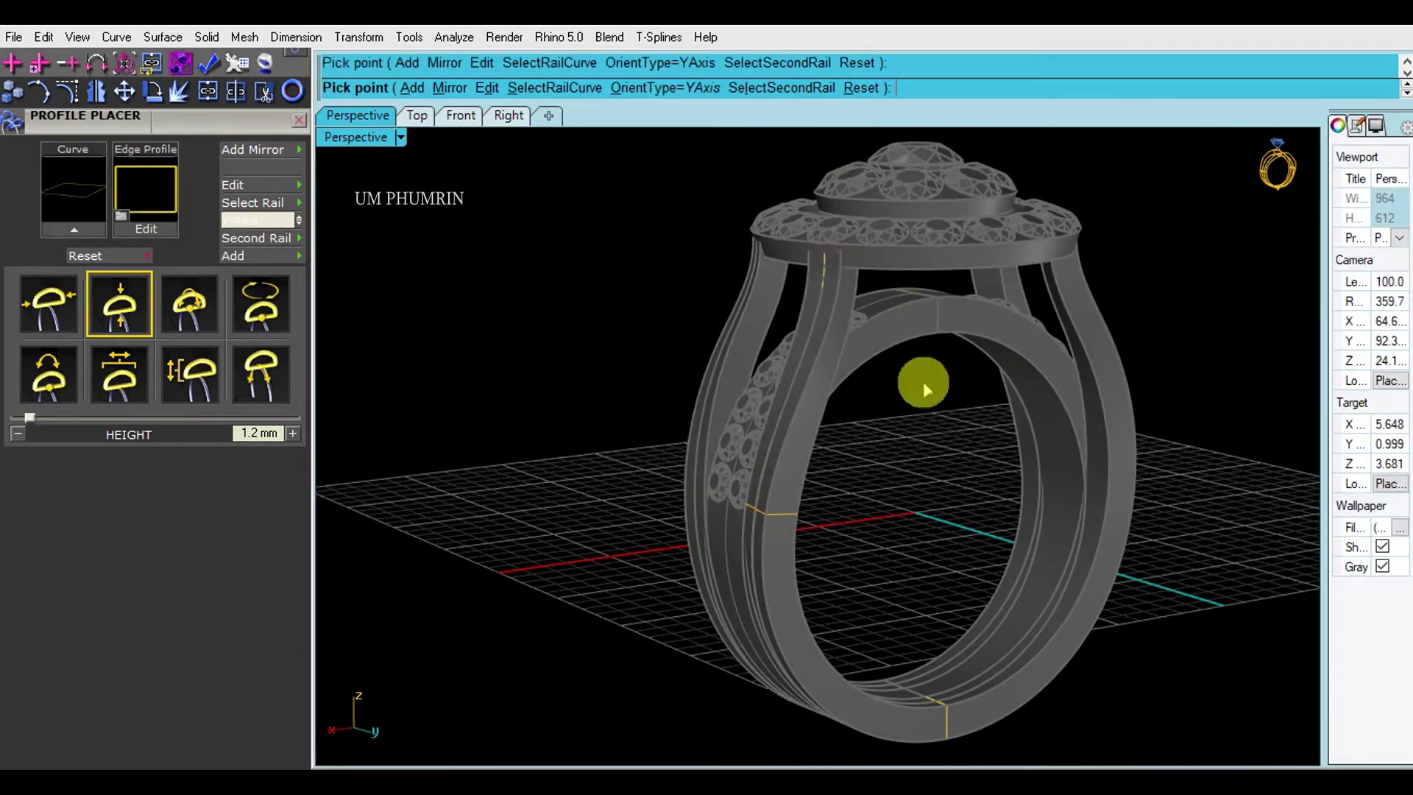
{"action": "key", "text": "Return"}
{"action": "left_click", "coordinate": [460, 115]}
{"action": "scroll", "coordinate": [839, 331], "scroll_direction": "down", "scroll_amount": 2}
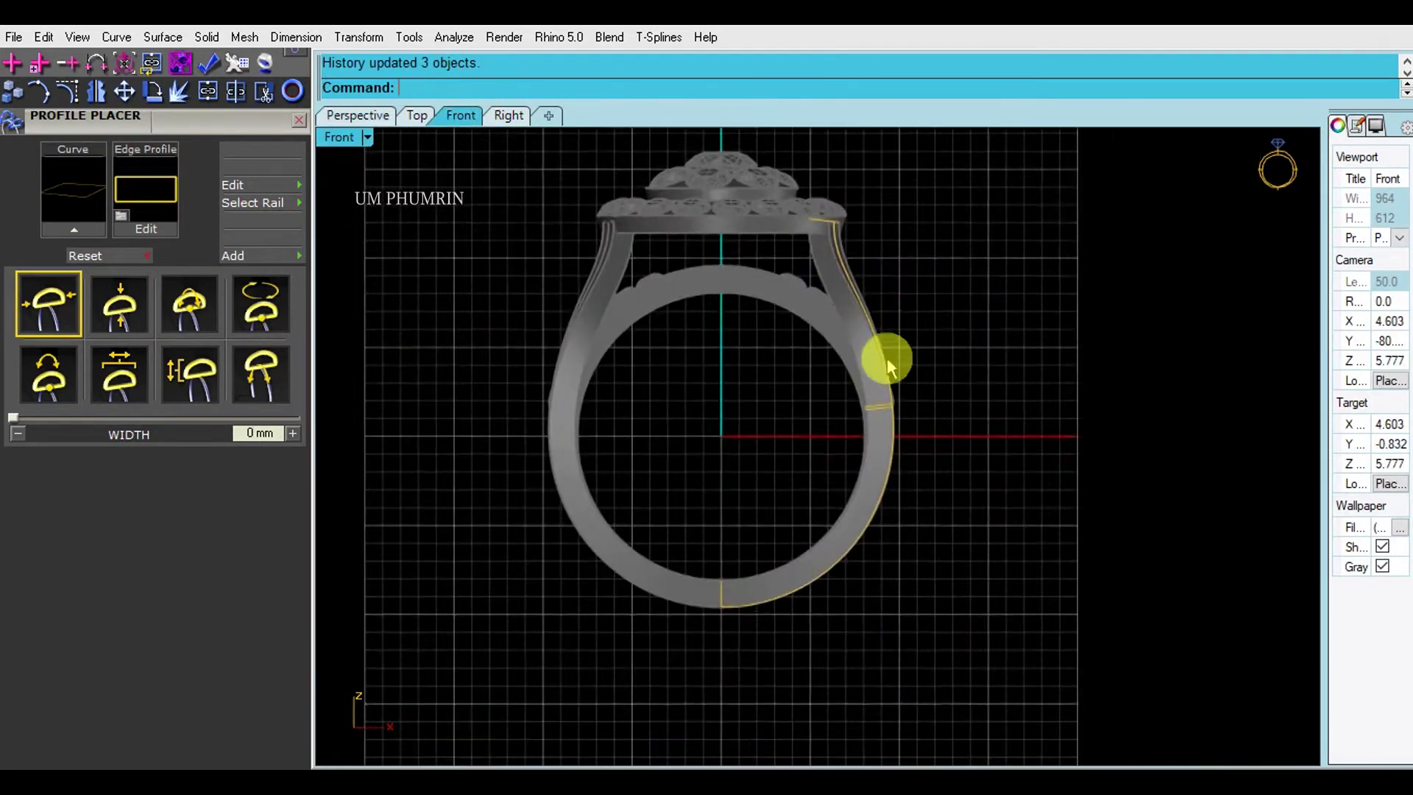
- Select the side shank rail curve in Front view and show its control points
{"action": "scroll", "coordinate": [879, 372], "scroll_direction": "up", "scroll_amount": 3}
{"action": "scroll", "coordinate": [885, 377], "scroll_direction": "up", "scroll_amount": 2}
{"action": "left_click", "coordinate": [884, 378]}
{"action": "scroll", "coordinate": [835, 356], "scroll_direction": "down", "scroll_amount": 1}
{"action": "scroll", "coordinate": [772, 347], "scroll_direction": "down", "scroll_amount": 2}
{"action": "scroll", "coordinate": [154, 420], "scroll_direction": "up", "scroll_amount": 5}
{"action": "left_click", "coordinate": [297, 417]}
{"action": "left_click", "coordinate": [67, 368]}
{"action": "scroll", "coordinate": [819, 315], "scroll_direction": "up", "scroll_amount": 2}
{"action": "scroll", "coordinate": [818, 315], "scroll_direction": "down", "scroll_amount": 2}
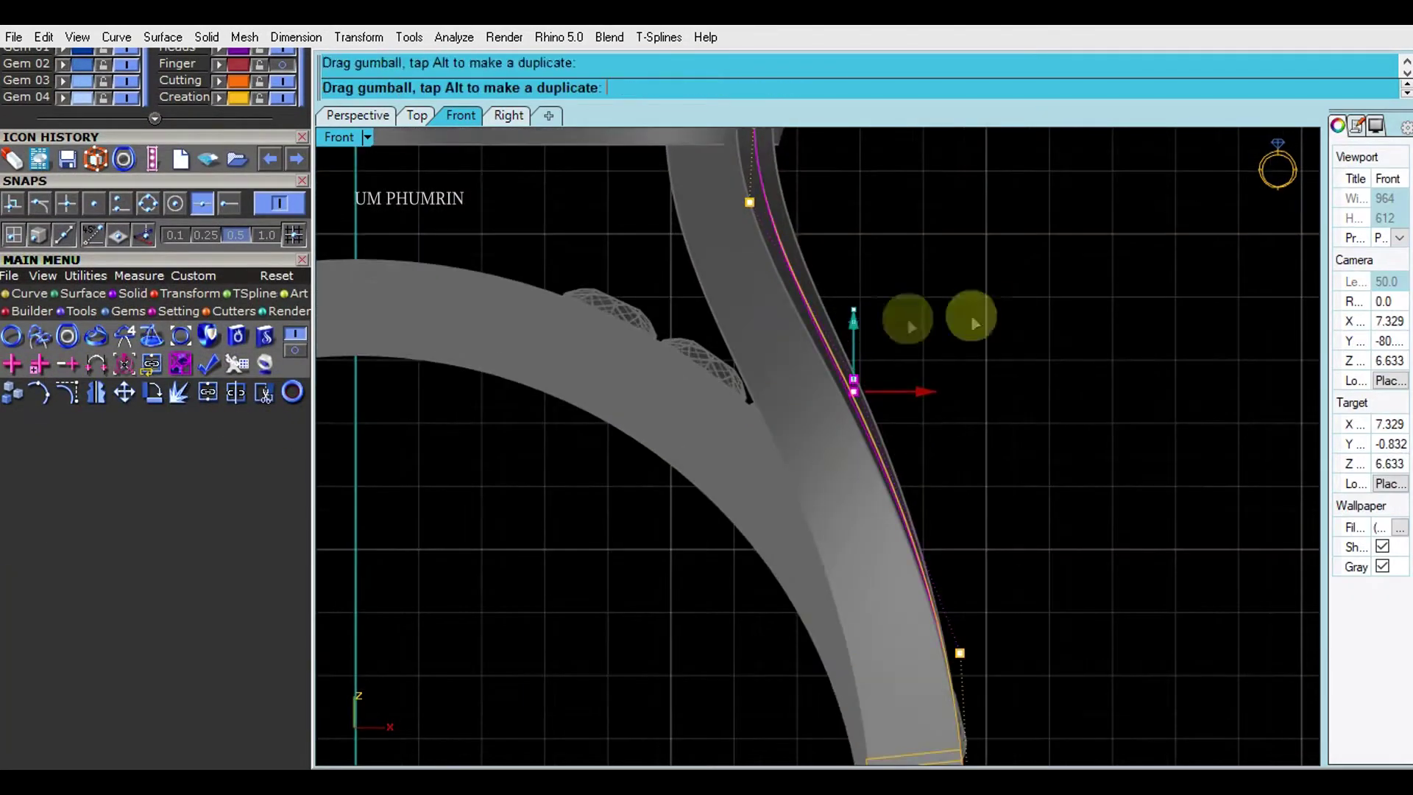
{"action": "scroll", "coordinate": [870, 321], "scroll_direction": "up", "scroll_amount": 2}
{"action": "scroll", "coordinate": [836, 254], "scroll_direction": "up", "scroll_amount": 2}
{"action": "scroll", "coordinate": [835, 254], "scroll_direction": "down", "scroll_amount": 1}
- Window-select two rail points, narrow to one, then clear the point selection
{"action": "left_click_drag", "start_coordinate": [709, 205], "coordinate": [946, 378]}
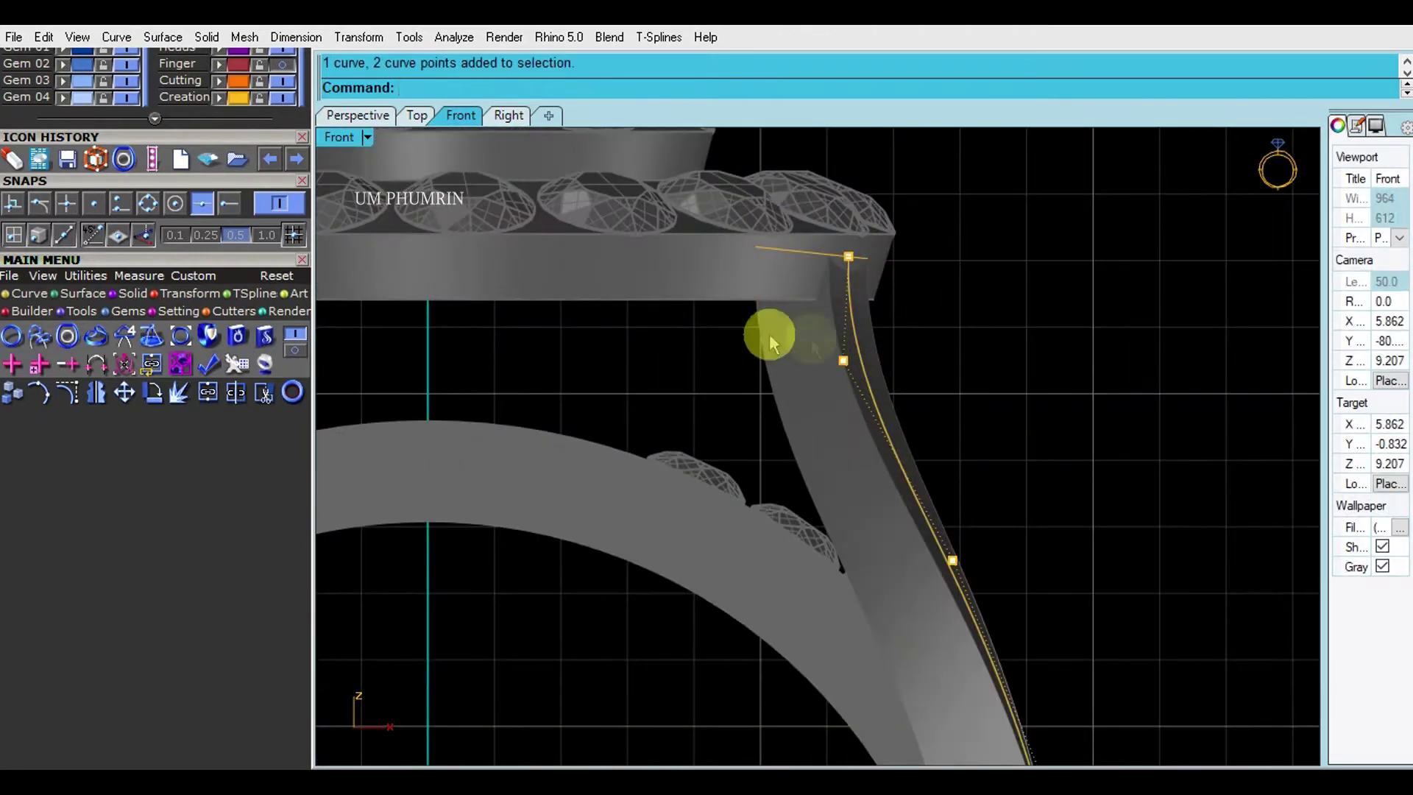
{"action": "scroll", "coordinate": [763, 331], "scroll_direction": "down", "scroll_amount": 2}
{"action": "scroll", "coordinate": [896, 358], "scroll_direction": "up", "scroll_amount": 2}
{"action": "scroll", "coordinate": [925, 501], "scroll_direction": "up", "scroll_amount": 1}
{"action": "left_click", "coordinate": [930, 451]}
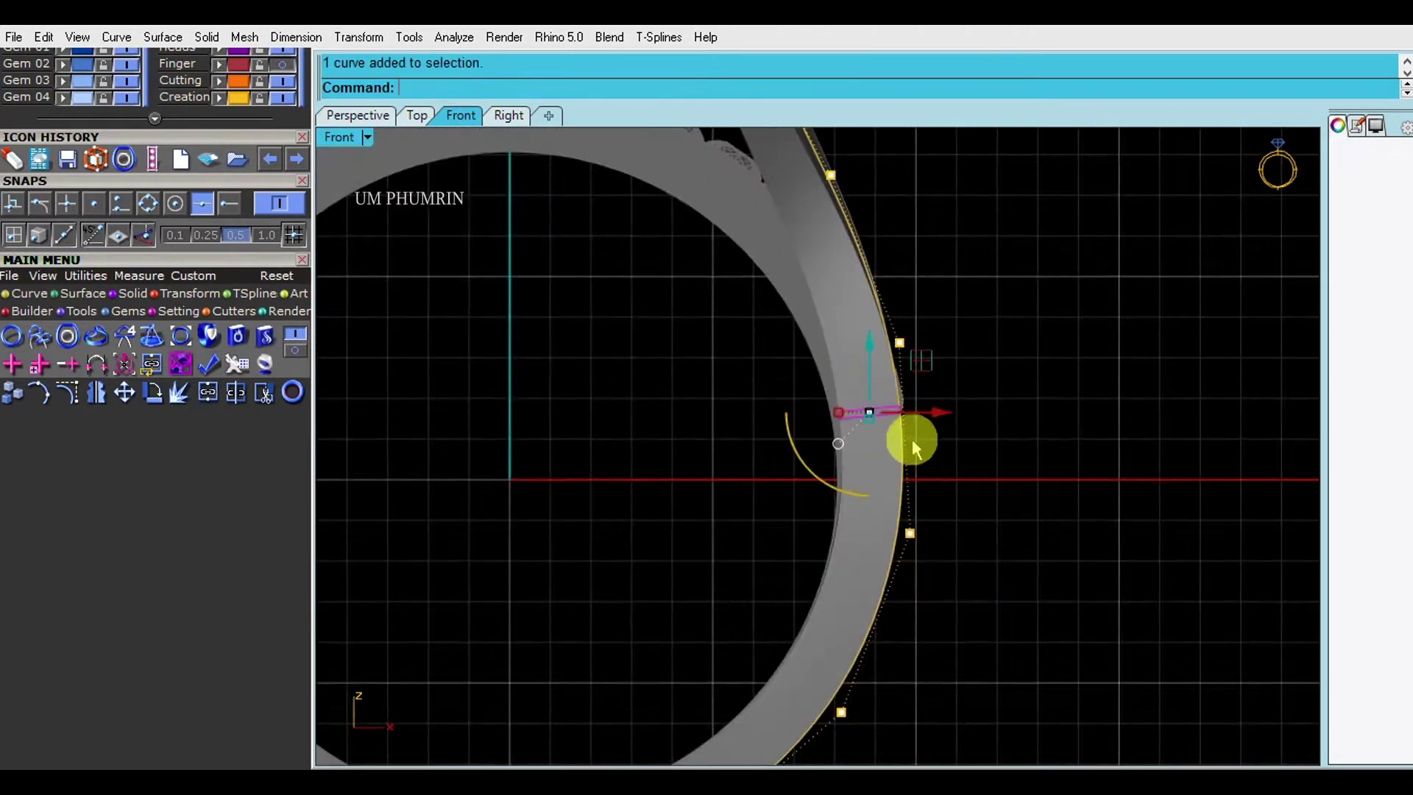
{"action": "scroll", "coordinate": [898, 413], "scroll_direction": "up", "scroll_amount": 1}
{"action": "scroll", "coordinate": [944, 368], "scroll_direction": "up", "scroll_amount": 1}
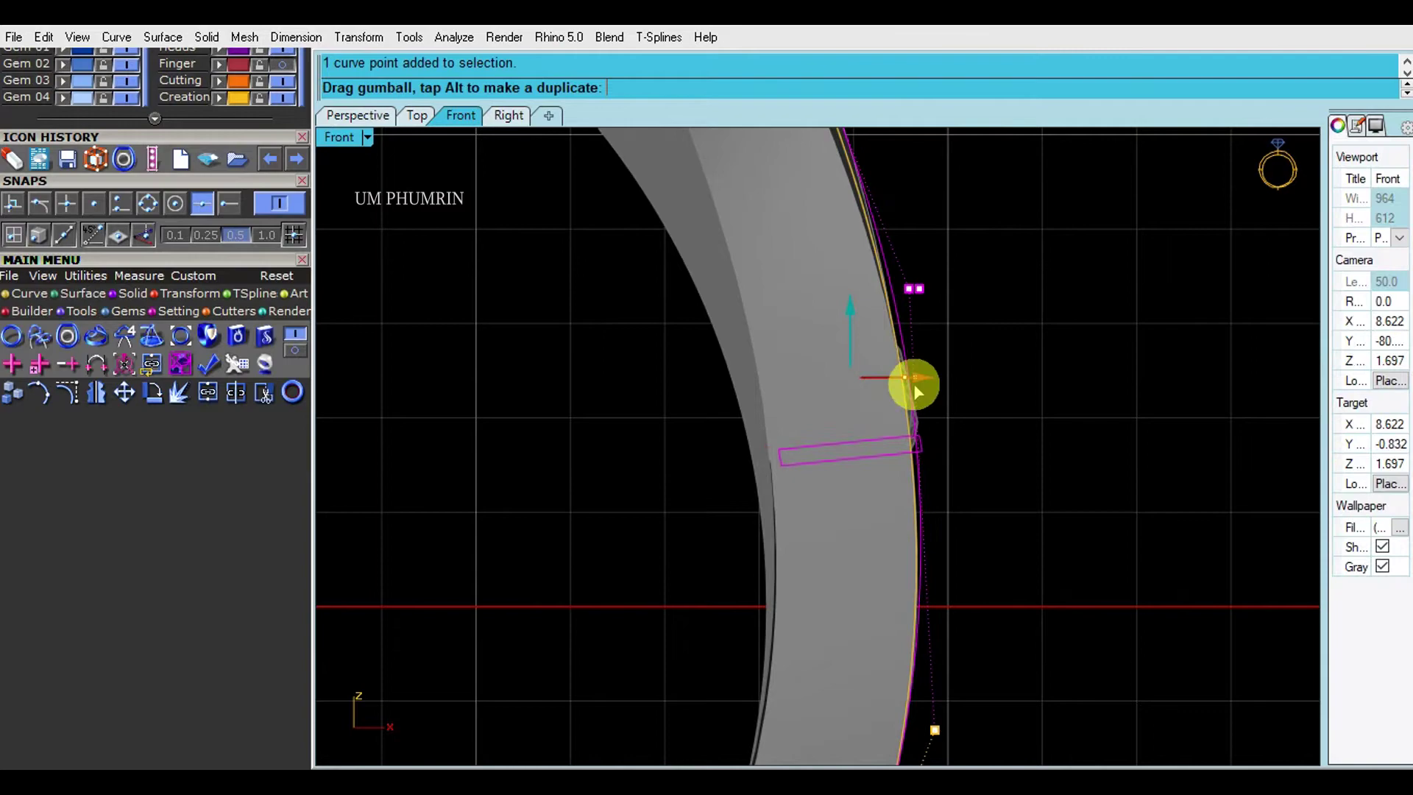
{"action": "left_click", "coordinate": [1016, 408]}
{"action": "scroll", "coordinate": [968, 438], "scroll_direction": "down", "scroll_amount": 1}
{"action": "scroll", "coordinate": [946, 476], "scroll_direction": "down", "scroll_amount": 1}
{"action": "scroll", "coordinate": [949, 498], "scroll_direction": "down", "scroll_amount": 1}
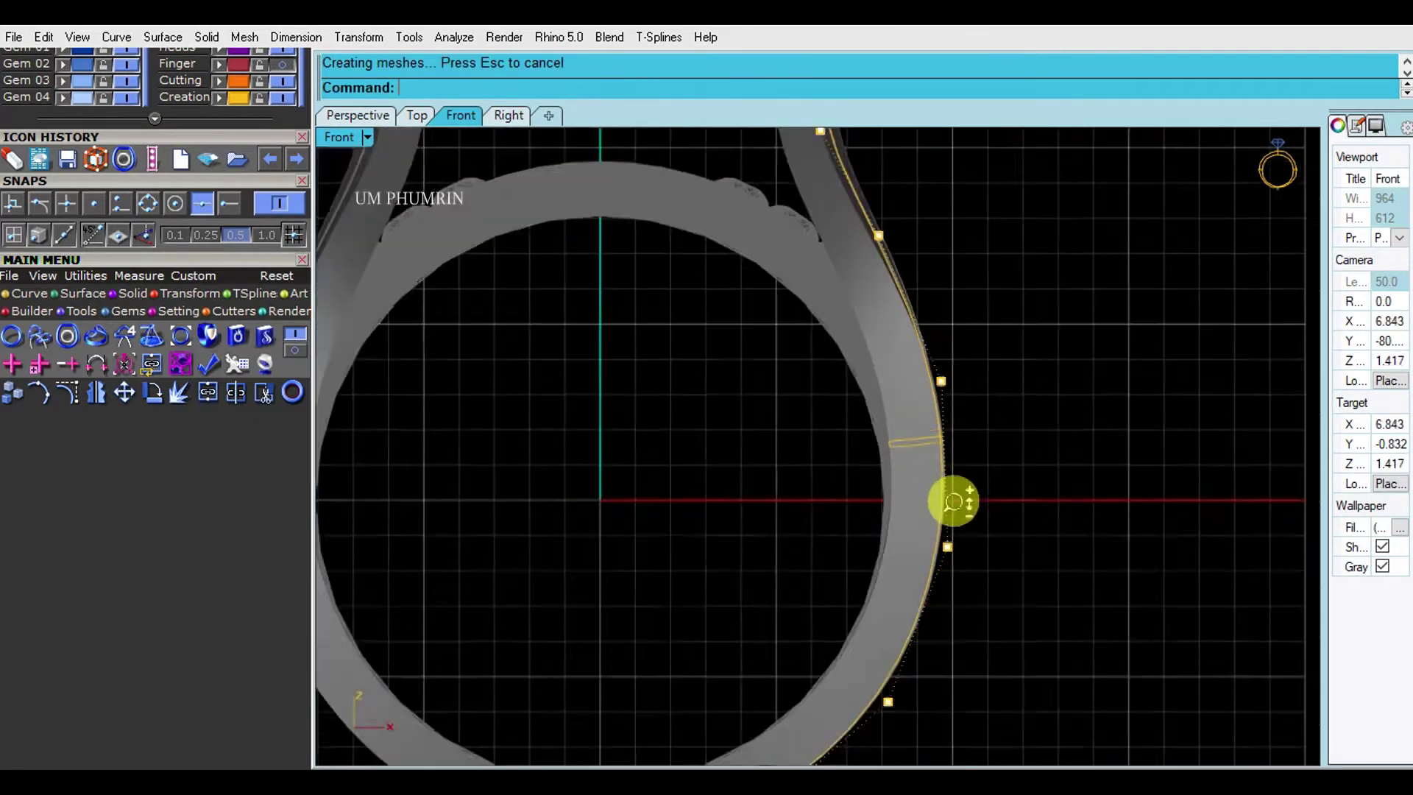
{"action": "scroll", "coordinate": [953, 395], "scroll_direction": "down", "scroll_amount": 1}
- Select and adjust individual rail points to smooth the side shank curve
{"action": "left_click", "coordinate": [899, 324]}
{"action": "scroll", "coordinate": [908, 331], "scroll_direction": "up", "scroll_amount": 1}
{"action": "scroll", "coordinate": [915, 329], "scroll_direction": "up", "scroll_amount": 1}
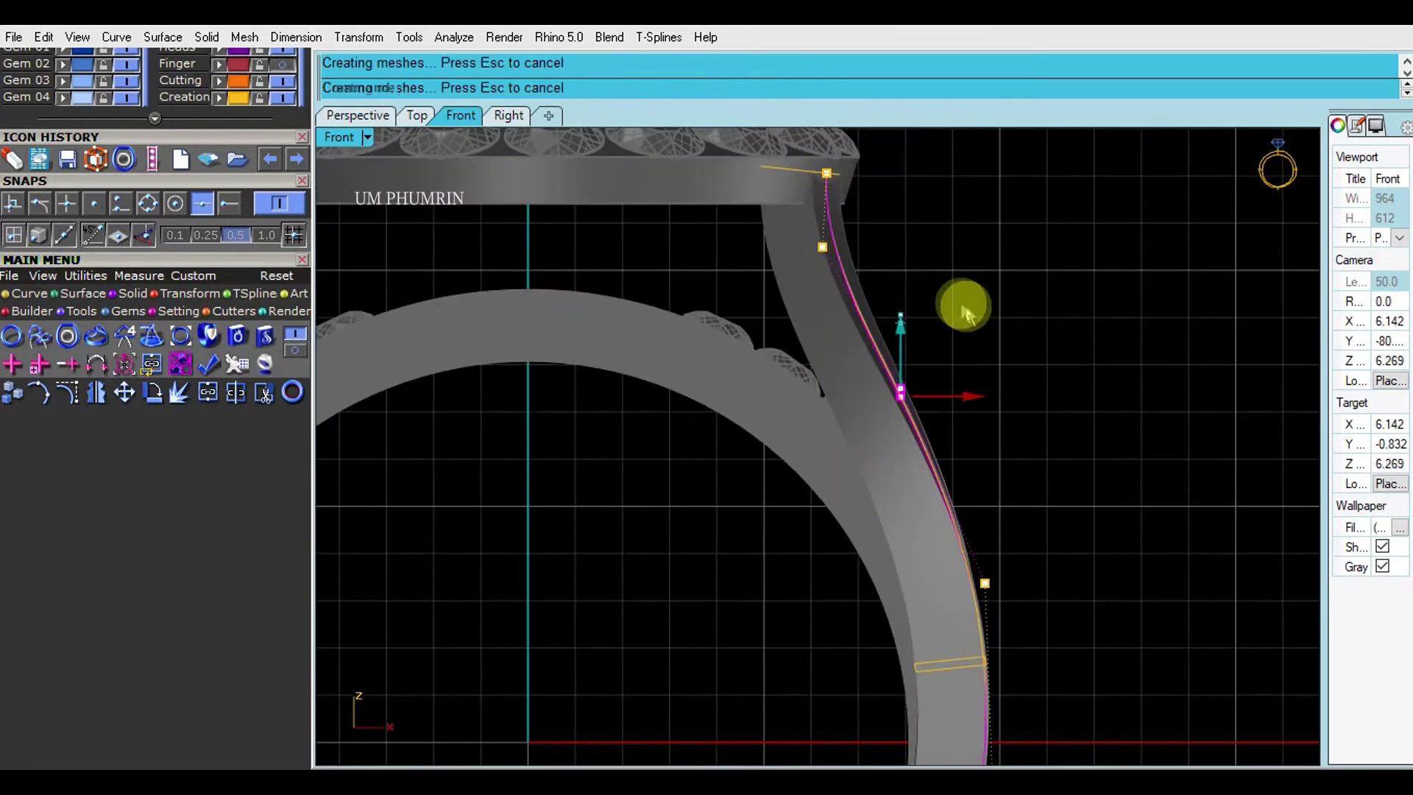
{"action": "scroll", "coordinate": [963, 309], "scroll_direction": "down", "scroll_amount": 3}
{"action": "scroll", "coordinate": [829, 309], "scroll_direction": "up", "scroll_amount": 2}
{"action": "left_click", "coordinate": [934, 334]}
{"action": "scroll", "coordinate": [956, 335], "scroll_direction": "up", "scroll_amount": 1}
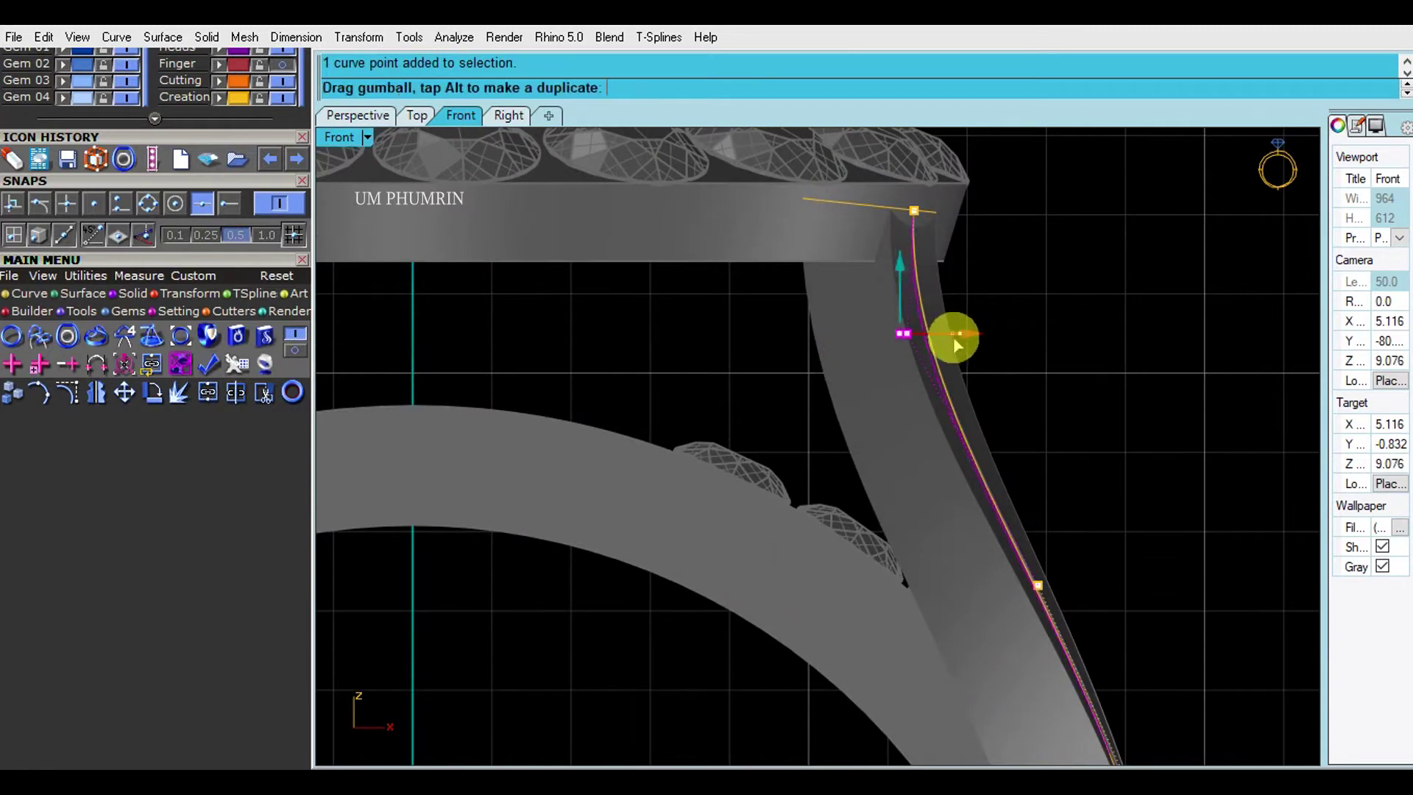
{"action": "scroll", "coordinate": [1069, 375], "scroll_direction": "down", "scroll_amount": 3}
- Save ring on 25 01 021.3dm and display the Top view shaded
{"action": "key", "text": "ctrl+s"}
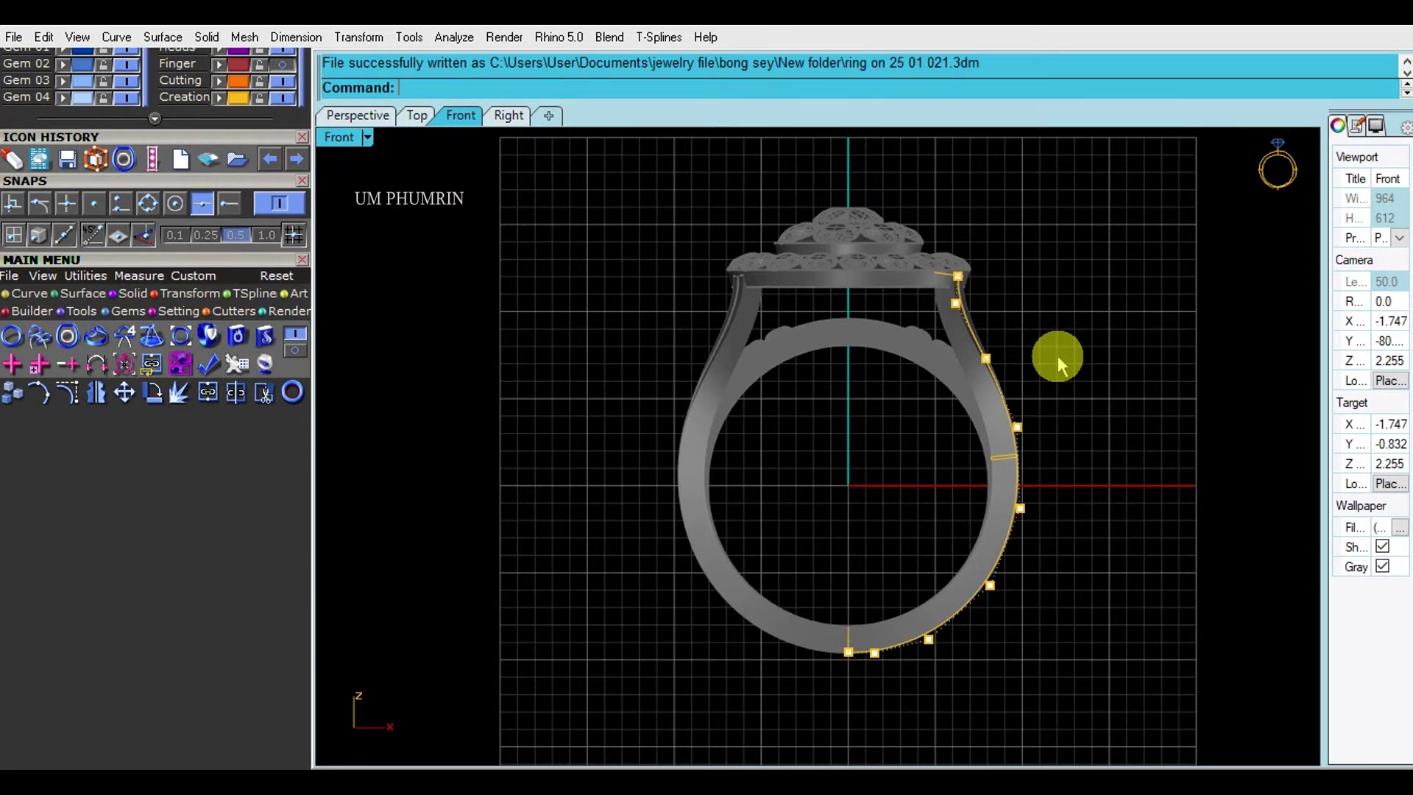
{"action": "mouse_move", "coordinate": [1095, 394]}
{"action": "right_mouse_down"}
{"action": "mouse_move", "coordinate": [934, 325]}
{"action": "mouse_move", "coordinate": [836, 567]}
{"action": "mouse_move", "coordinate": [995, 466]}
{"action": "mouse_move", "coordinate": [423, 143]}
{"action": "right_mouse_up"}
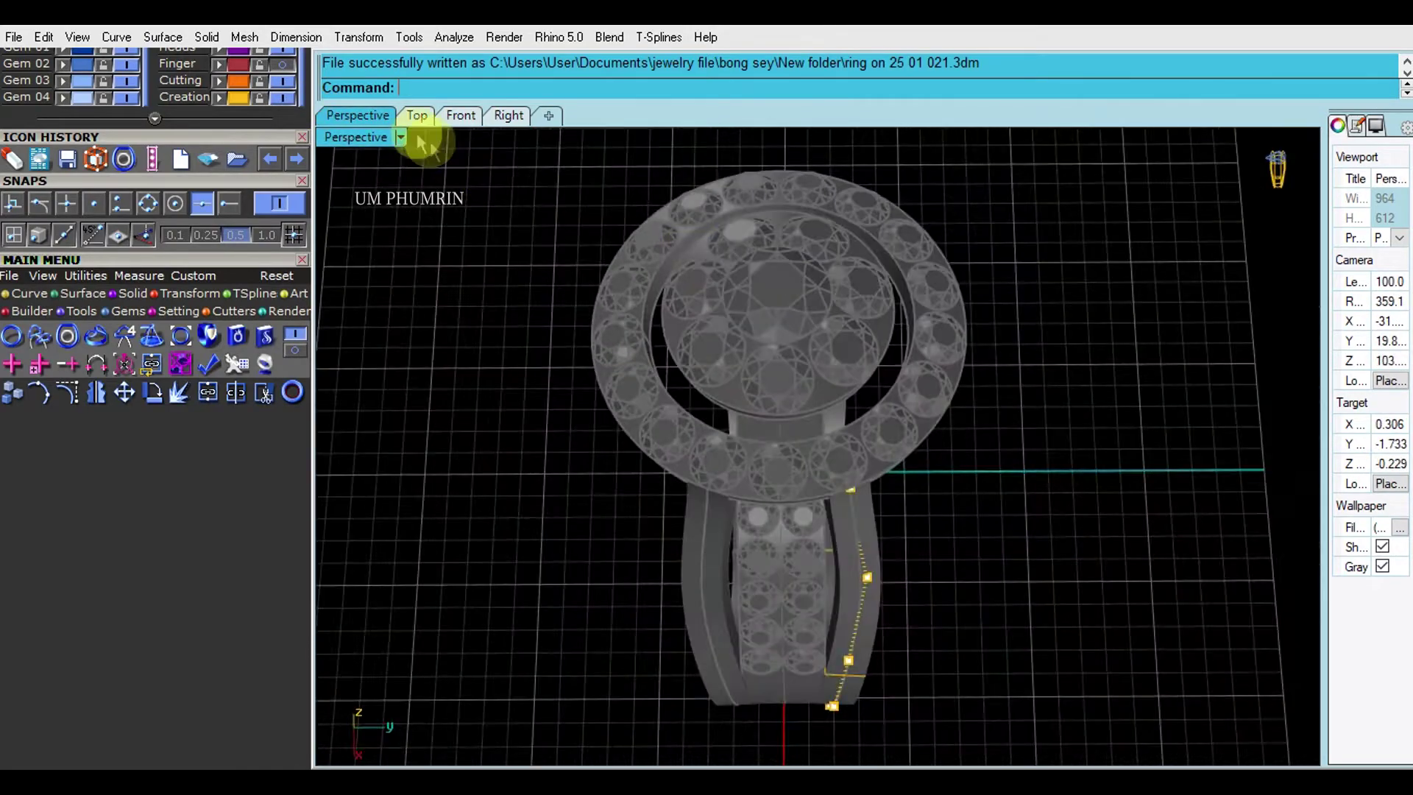
{"action": "left_click", "coordinate": [417, 116]}
{"action": "scroll", "coordinate": [670, 353], "scroll_direction": "down", "scroll_amount": 3}
{"action": "left_click", "coordinate": [334, 137]}
{"action": "left_click", "coordinate": [401, 441]}
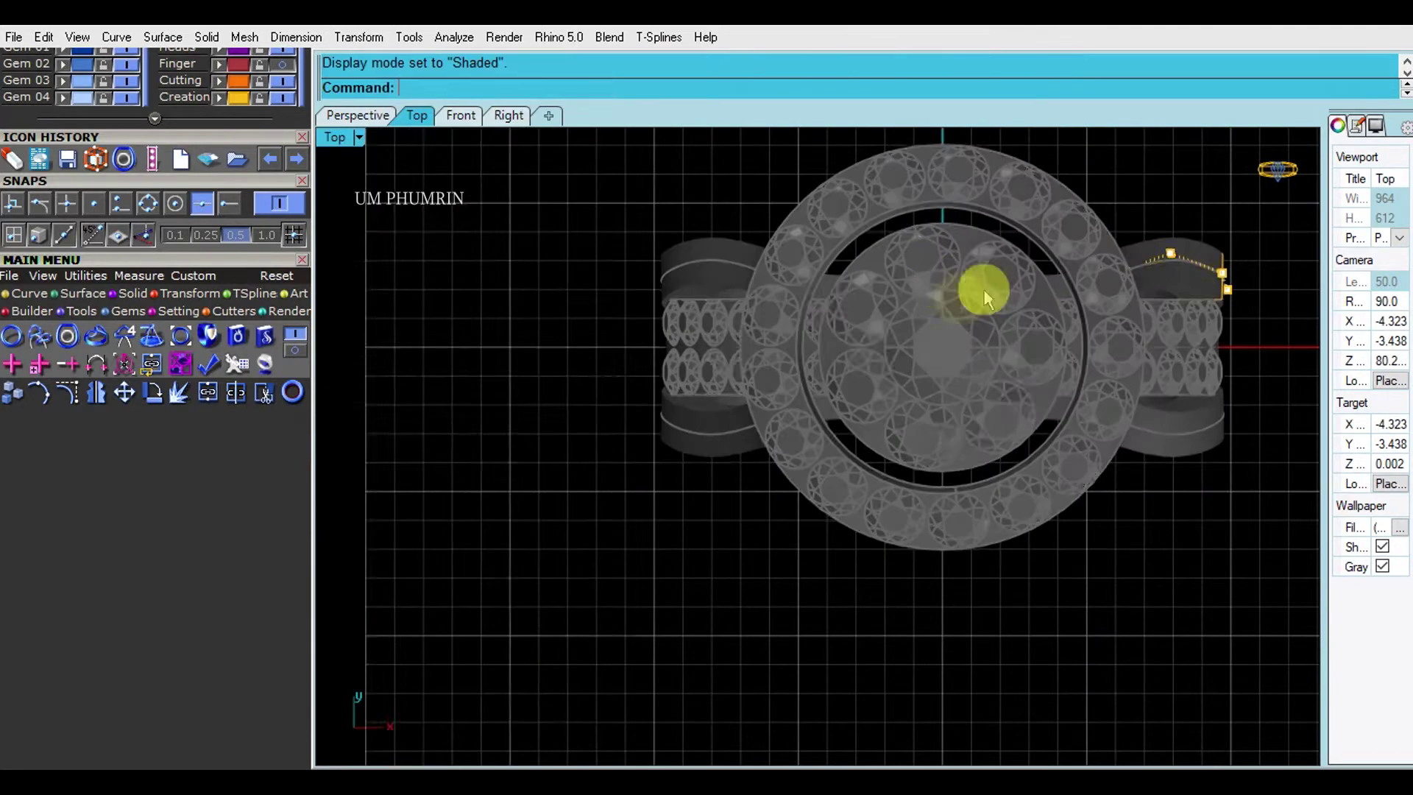
{"action": "scroll", "coordinate": [1076, 326], "scroll_direction": "up", "scroll_amount": 2}
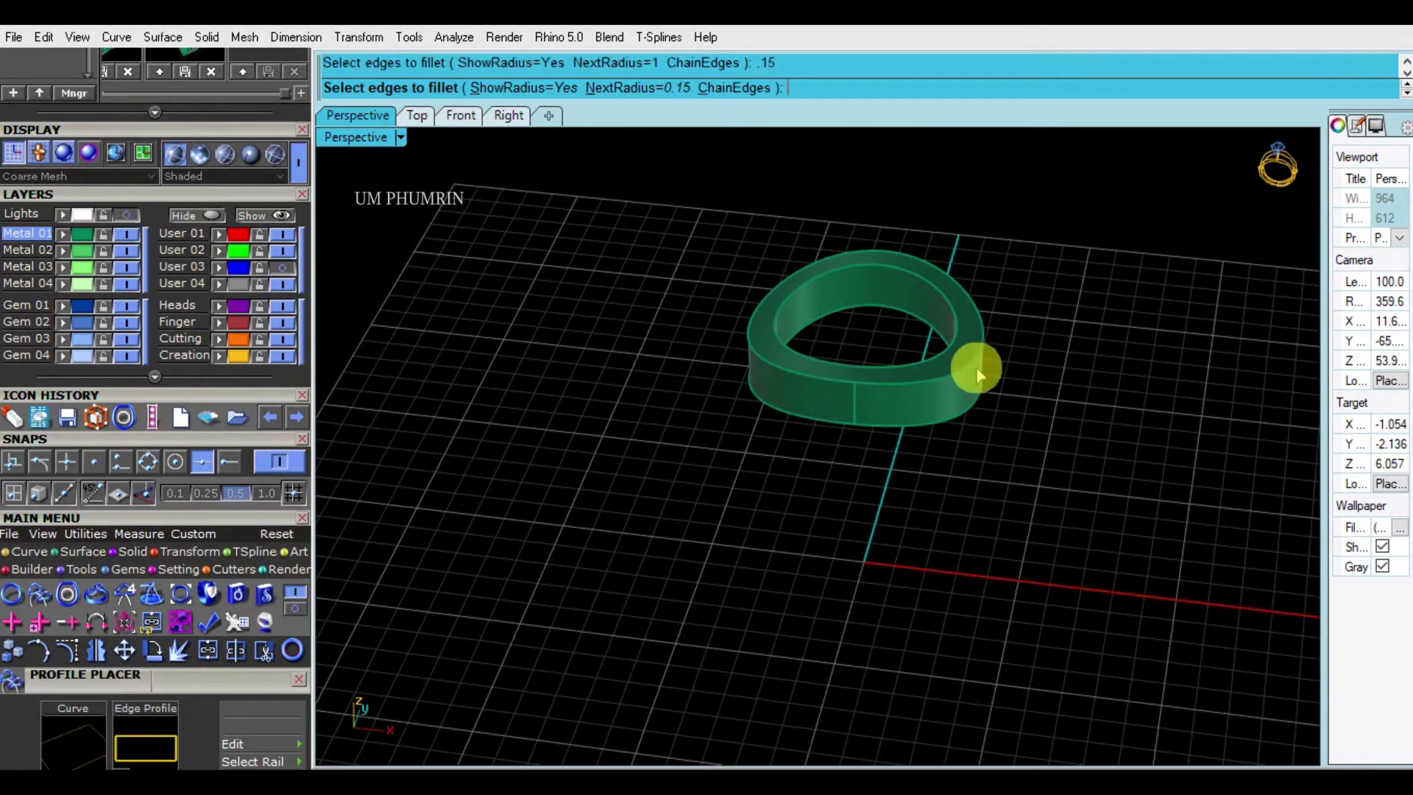
- Fillet the window-selected shank edges at 0.15, then show all 52 hidden objects
{"action": "left_click_drag", "start_coordinate": [1013, 503], "coordinate": [691, 222]}
{"action": "scroll", "coordinate": [861, 410], "scroll_direction": "up", "scroll_amount": 3}
{"action": "key", "text": "Return"}
{"action": "key", "text": "Return"}
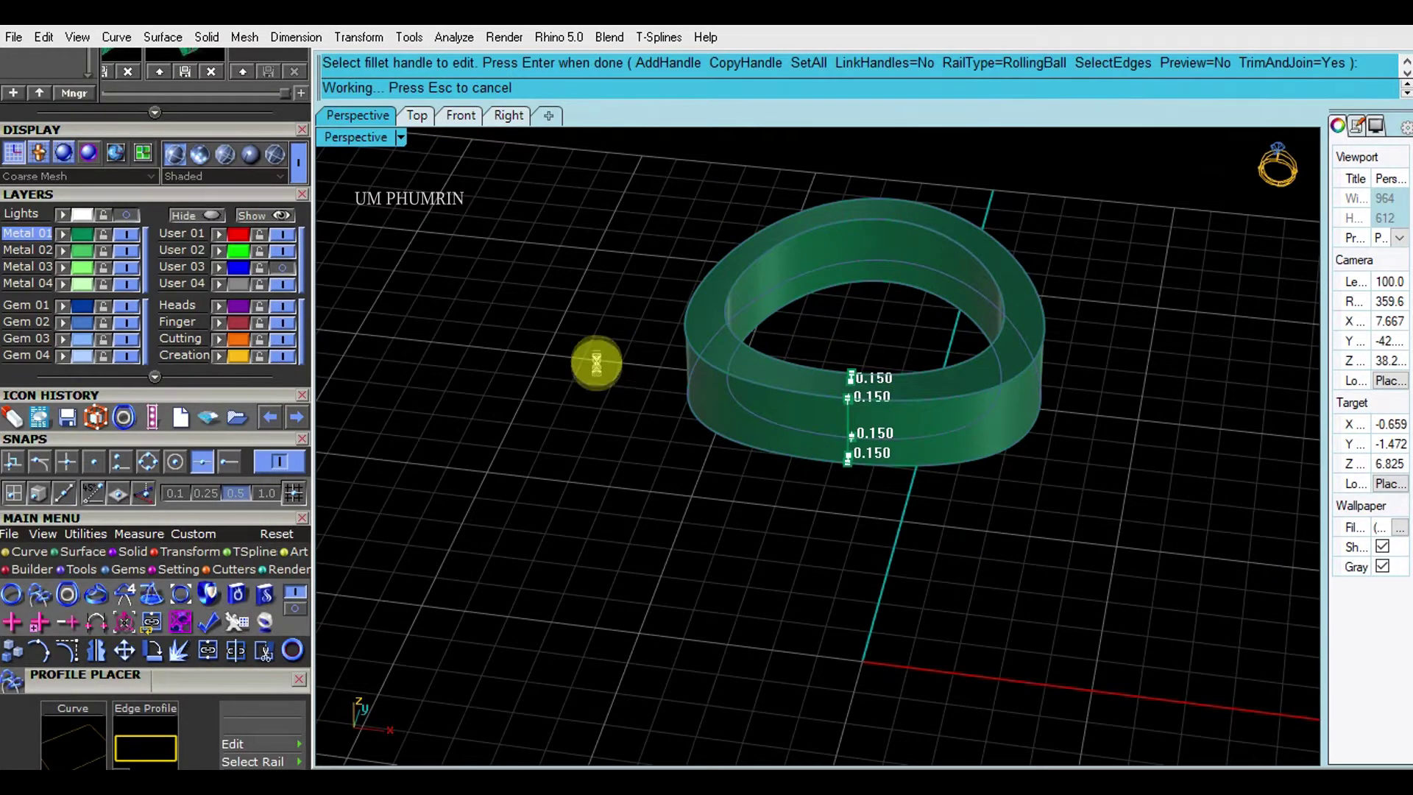
{"action": "left_click", "coordinate": [261, 215]}
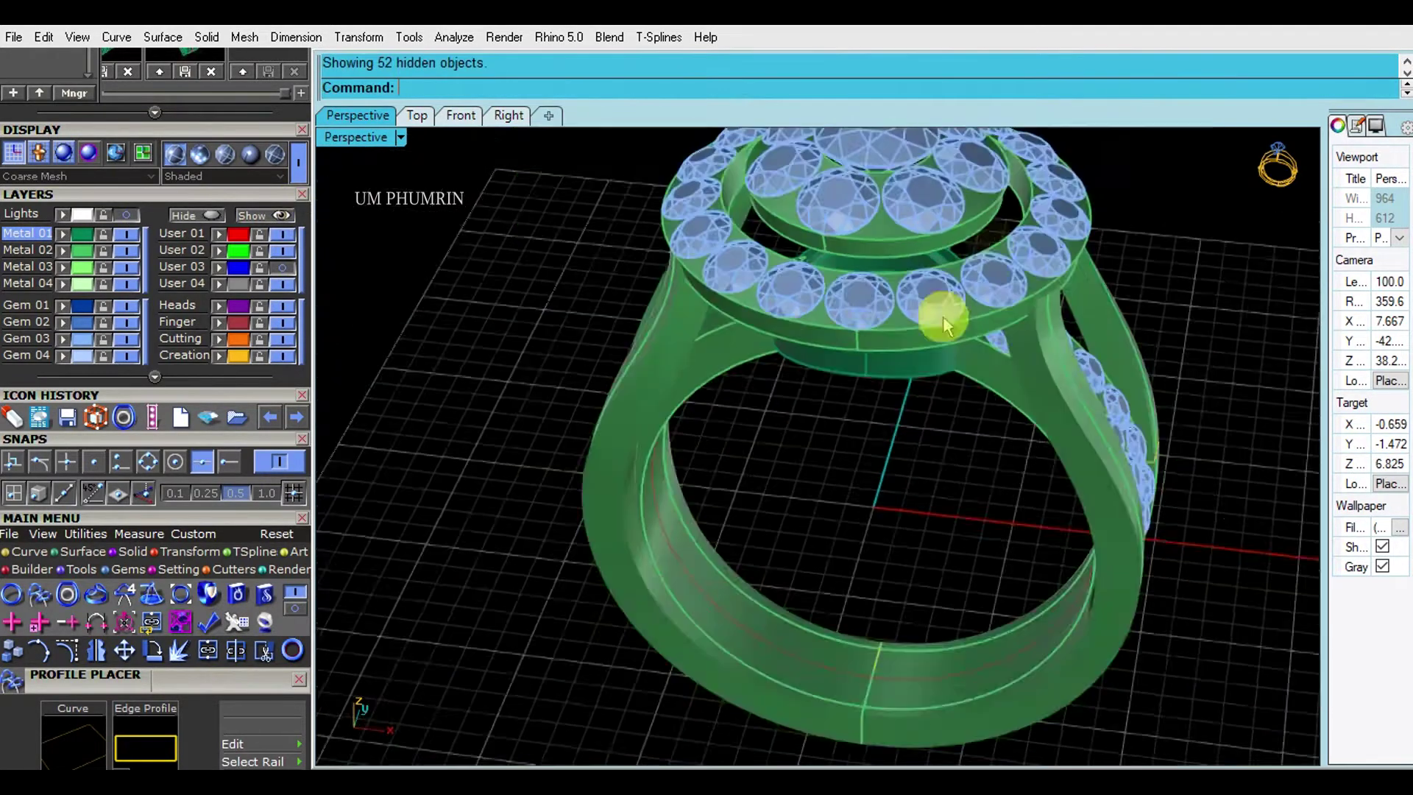
- Delete the leftover curves along the shank
{"action": "right_click_drag", "start_coordinate": [935, 298], "coordinate": [925, 302]}
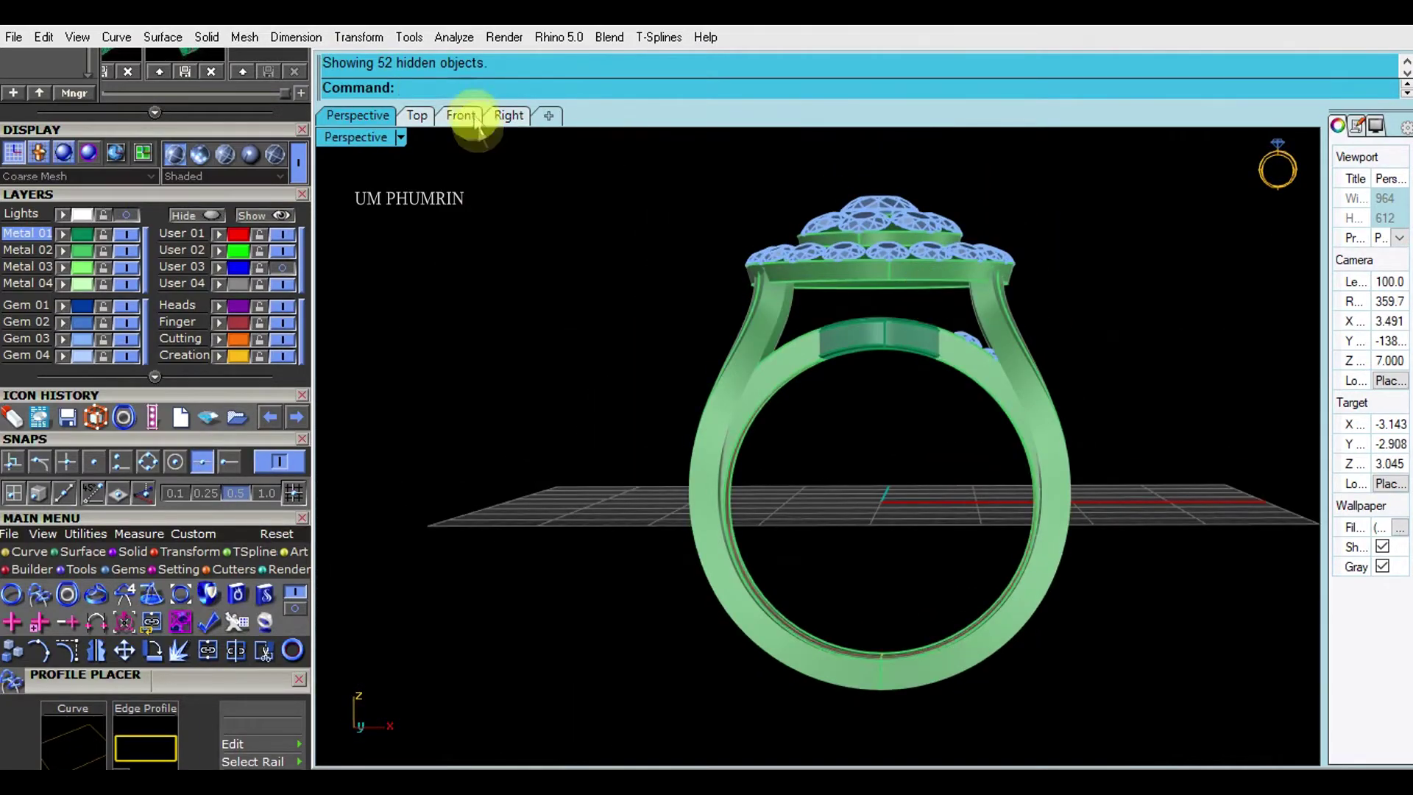
{"action": "left_click", "coordinate": [471, 117]}
{"action": "scroll", "coordinate": [851, 385], "scroll_direction": "down", "scroll_amount": 3}
{"action": "left_click", "coordinate": [851, 384]}
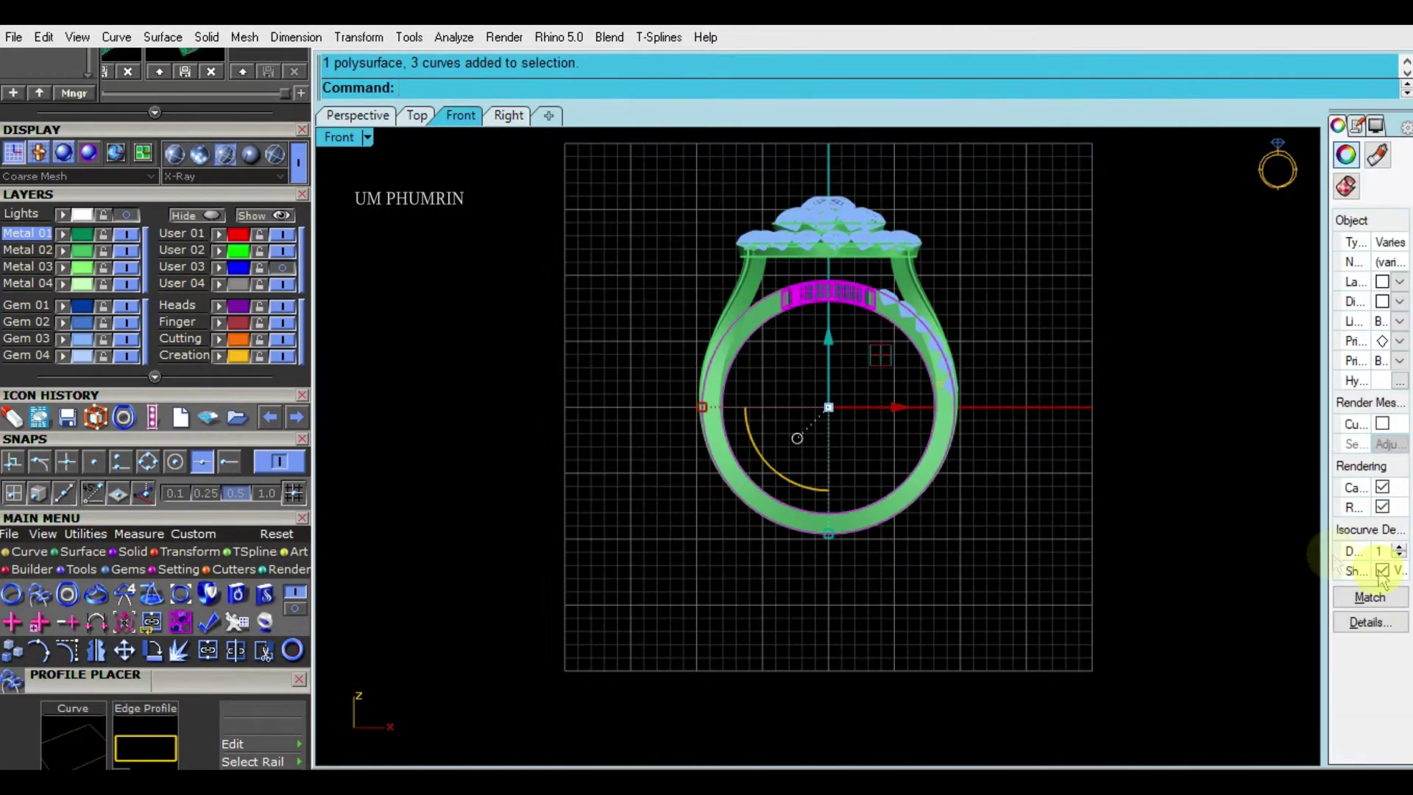
{"action": "left_click", "coordinate": [1382, 571]}
{"action": "scroll", "coordinate": [858, 278], "scroll_direction": "up", "scroll_amount": 5}
{"action": "left_click", "coordinate": [358, 116]}
{"action": "scroll", "coordinate": [971, 372], "scroll_direction": "up", "scroll_amount": 3}
{"action": "scroll", "coordinate": [933, 362], "scroll_direction": "up", "scroll_amount": 2}
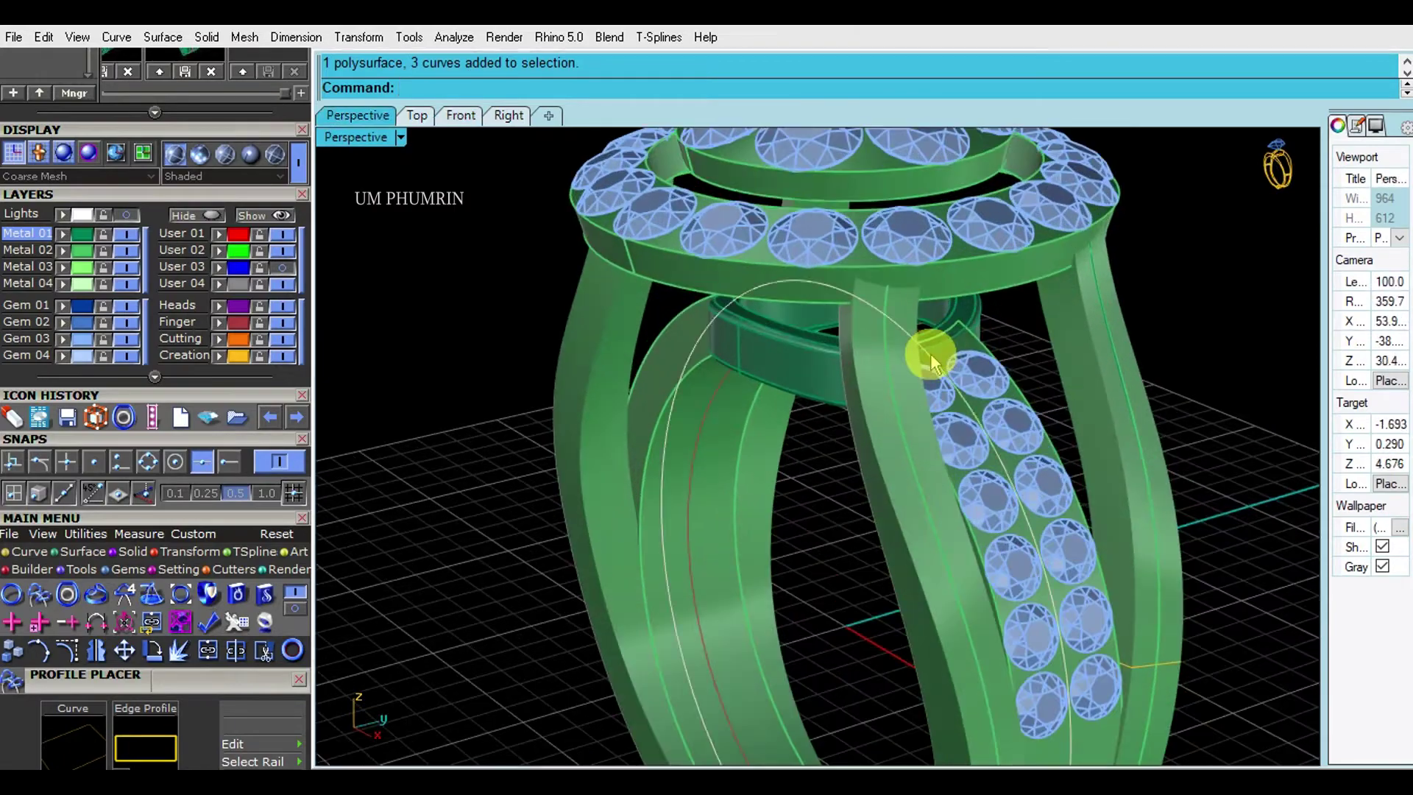
{"action": "key", "text": "Delete"}
{"action": "scroll", "coordinate": [942, 316], "scroll_direction": "up", "scroll_amount": 3}
- Select the row of six side gems and view them from Front
{"action": "left_click", "coordinate": [890, 273]}
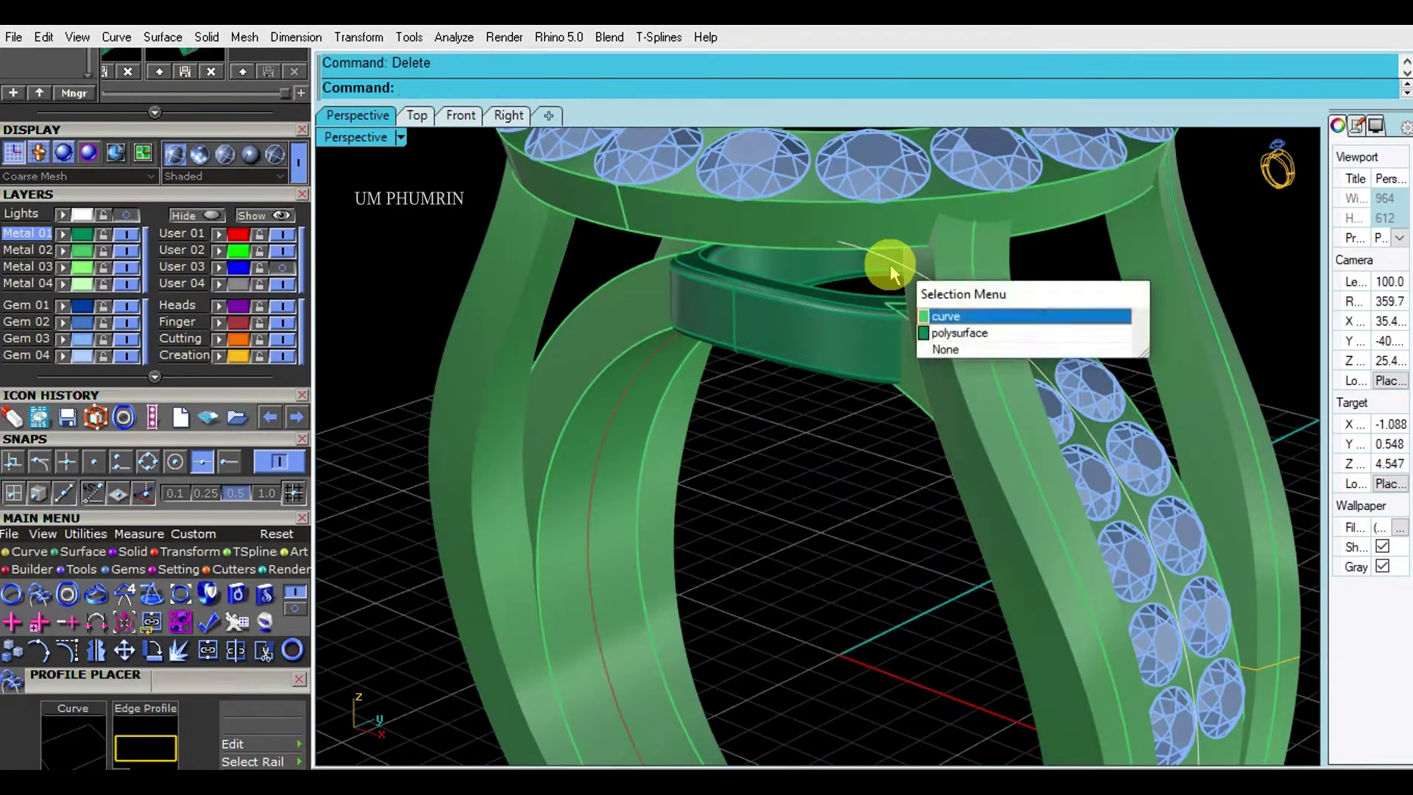
{"action": "scroll", "coordinate": [905, 271], "scroll_direction": "down", "scroll_amount": 1}
{"action": "scroll", "coordinate": [941, 272], "scroll_direction": "down", "scroll_amount": 3}
{"action": "scroll", "coordinate": [927, 354], "scroll_direction": "down", "scroll_amount": 2}
{"action": "scroll", "coordinate": [956, 383], "scroll_direction": "down", "scroll_amount": 1}
{"action": "mouse_move", "coordinate": [964, 390]}
{"action": "right_mouse_down"}
{"action": "mouse_move", "coordinate": [861, 395]}
{"action": "mouse_move", "coordinate": [983, 341]}
{"action": "right_mouse_up"}
{"action": "scroll", "coordinate": [957, 323], "scroll_direction": "up", "scroll_amount": 2}
{"action": "left_click", "coordinate": [924, 306]}
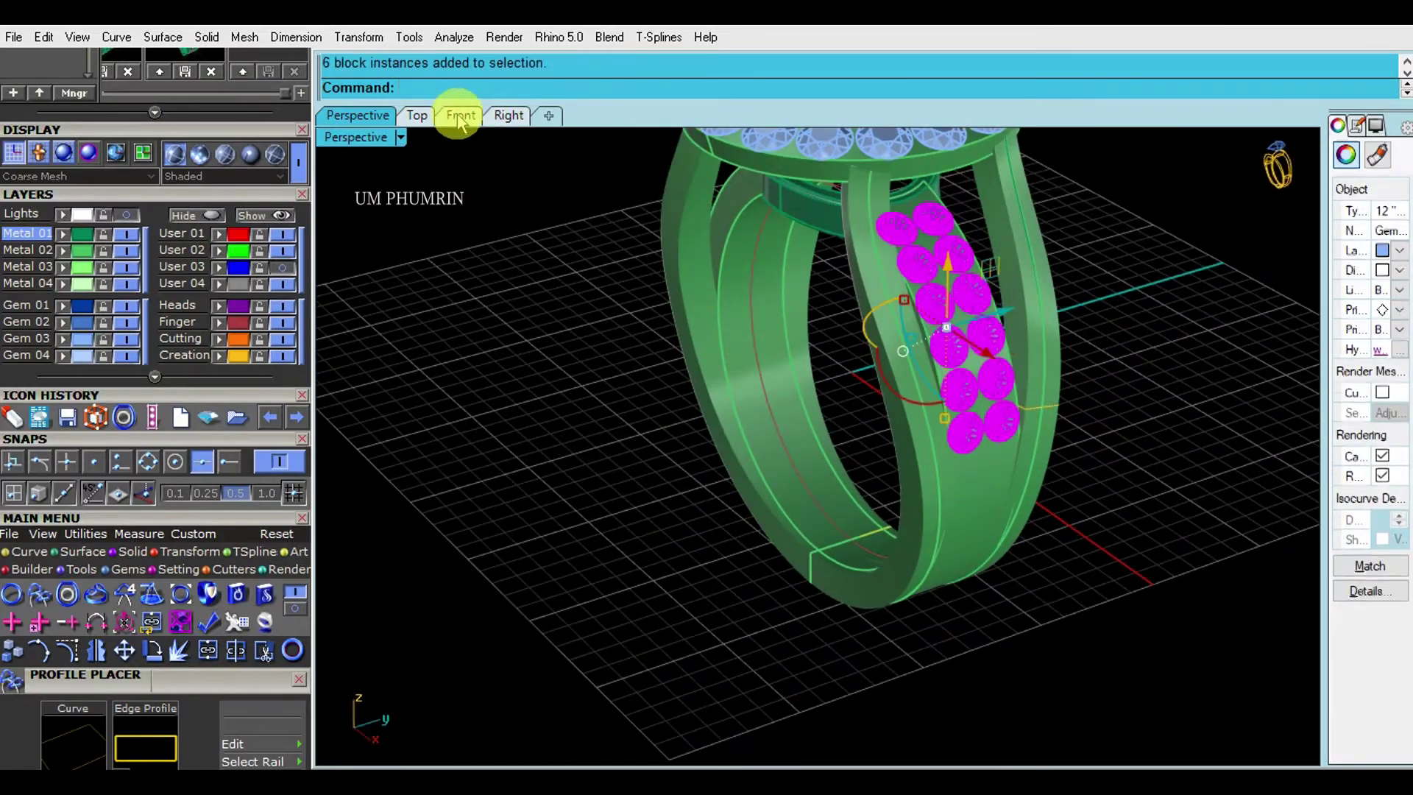
{"action": "left_click", "coordinate": [458, 117]}
{"action": "scroll", "coordinate": [927, 316], "scroll_direction": "up", "scroll_amount": 1}
{"action": "left_click", "coordinate": [1118, 276]}
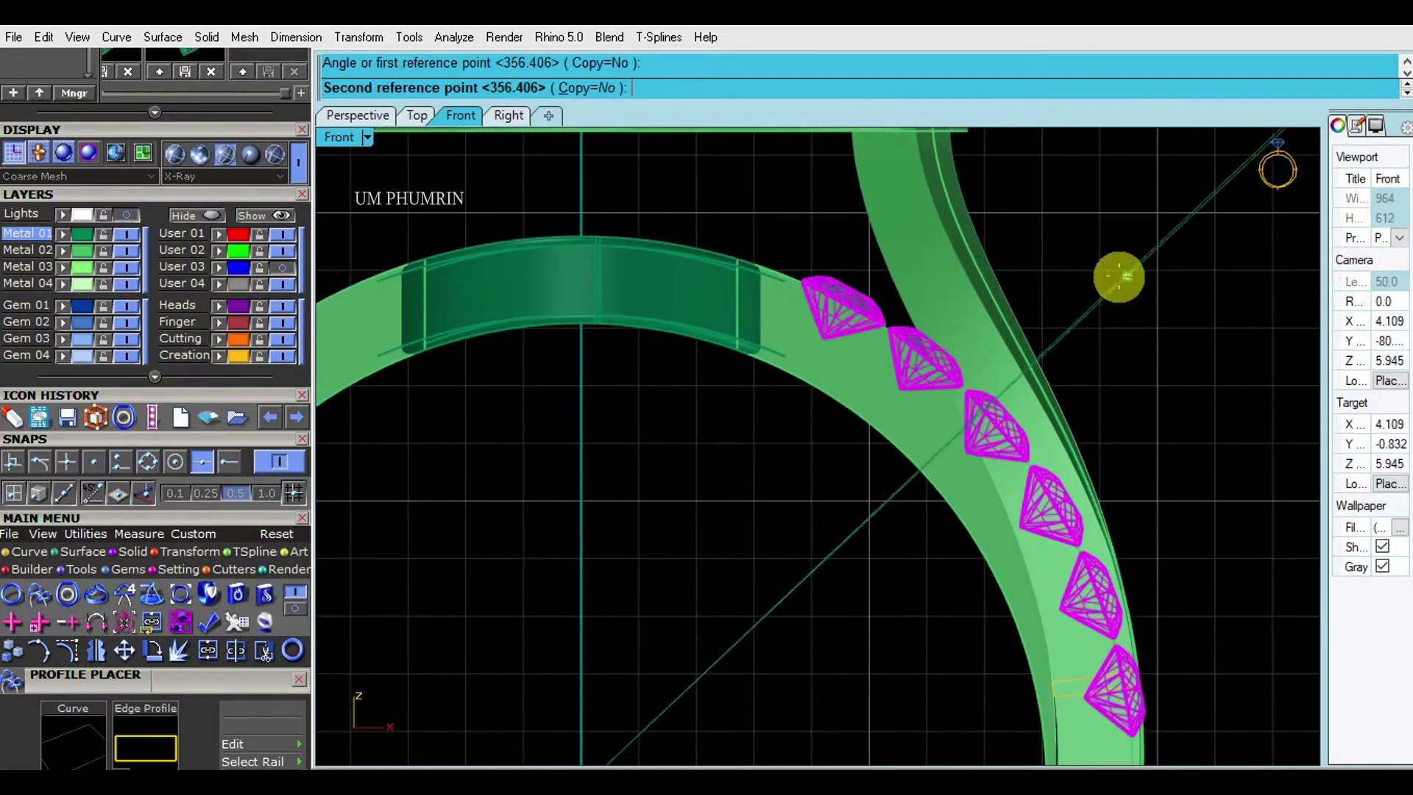
{"action": "scroll", "coordinate": [986, 284], "scroll_direction": "down", "scroll_amount": 4}
- Mirror-copy the six side gems across the Z axis and save the ring file
{"action": "type", "text": "tart of mirror"}
{"action": "key", "text": "Return"}
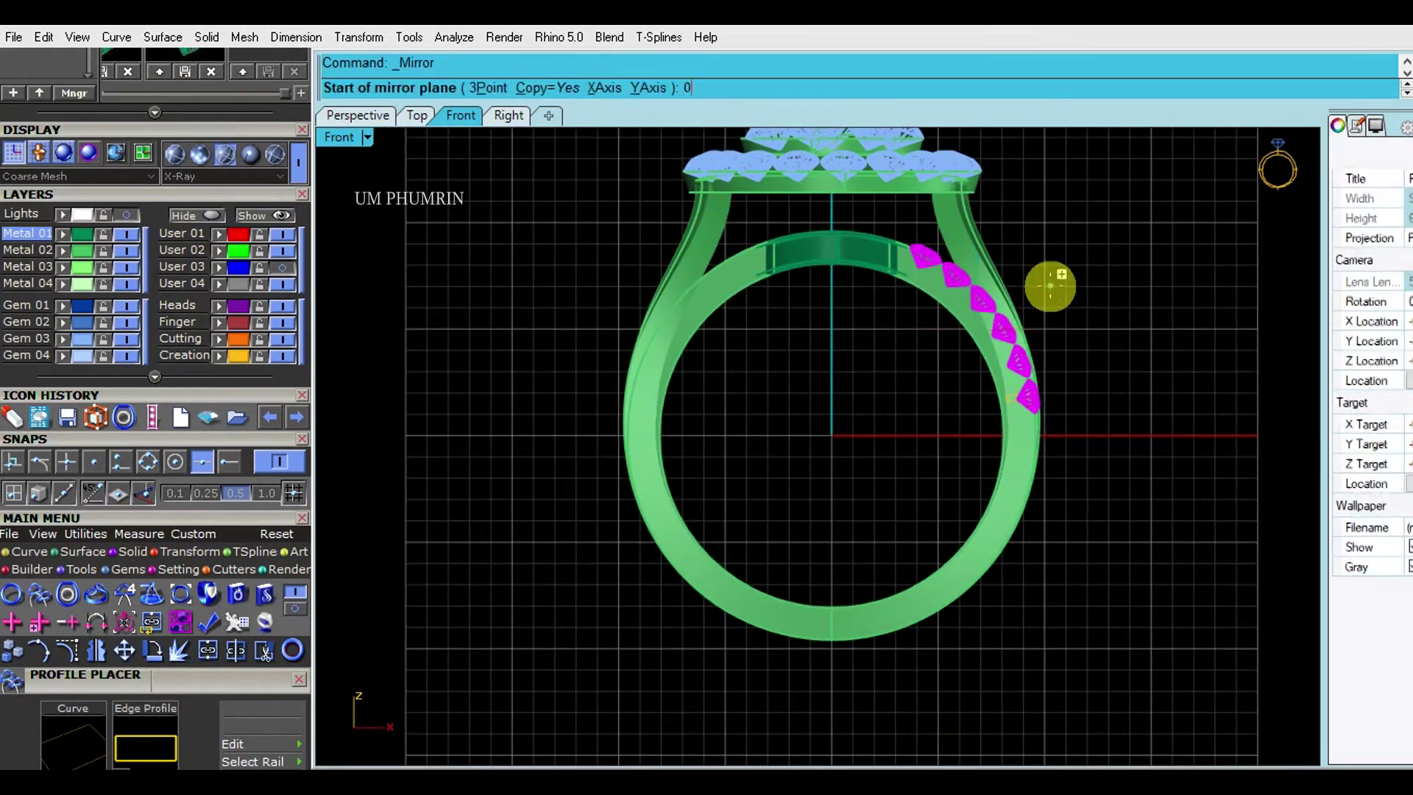
{"action": "left_click", "coordinate": [826, 252]}
{"action": "left_click", "coordinate": [65, 287]}
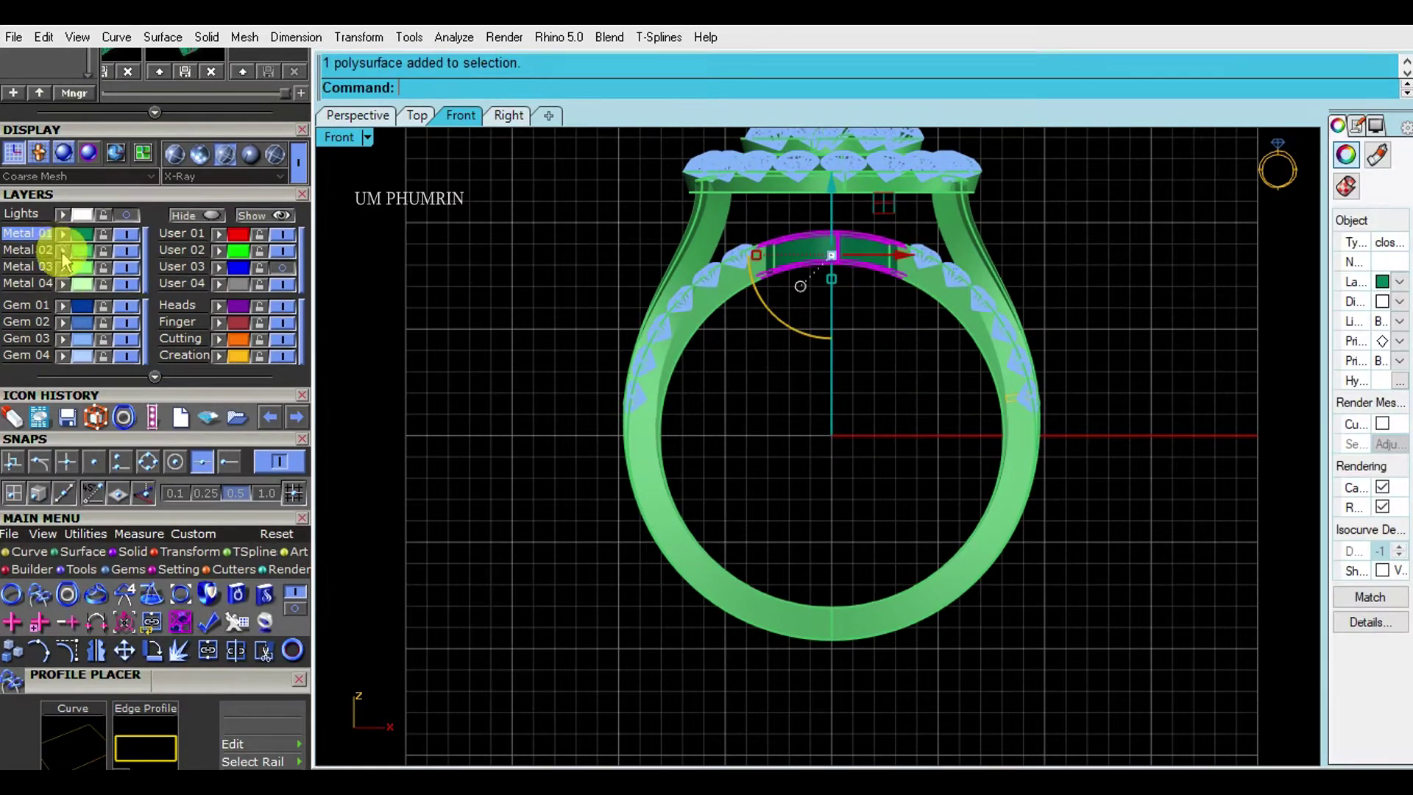
{"action": "left_click", "coordinate": [356, 114]}
{"action": "mouse_move", "coordinate": [736, 412]}
{"action": "right_mouse_down"}
{"action": "mouse_move", "coordinate": [876, 385]}
{"action": "mouse_move", "coordinate": [1016, 334]}
{"action": "mouse_move", "coordinate": [1040, 297]}
{"action": "right_mouse_up"}
{"action": "key", "text": "ctrl+s"}
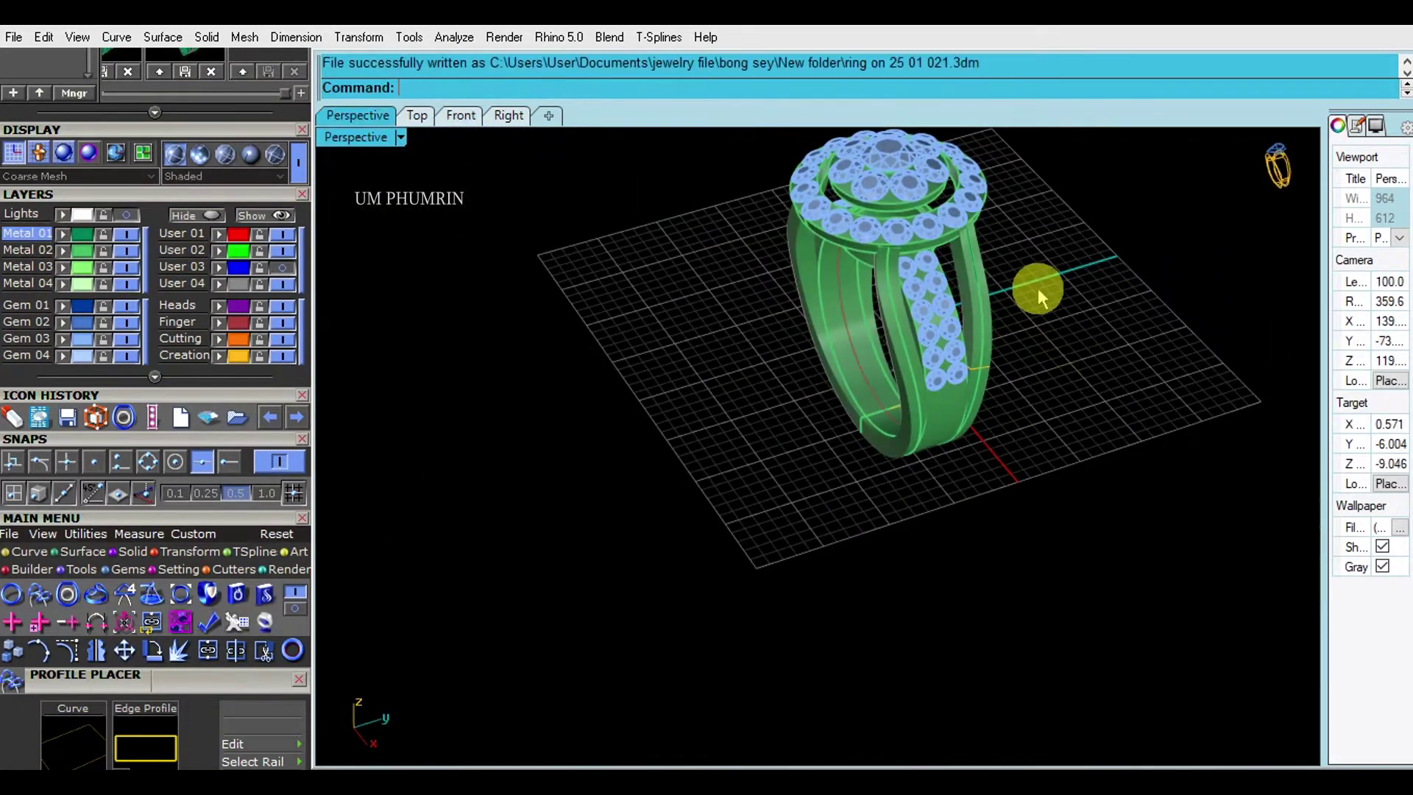
- Switch to the Right side view of the ring
{"action": "key", "text": "Home"}
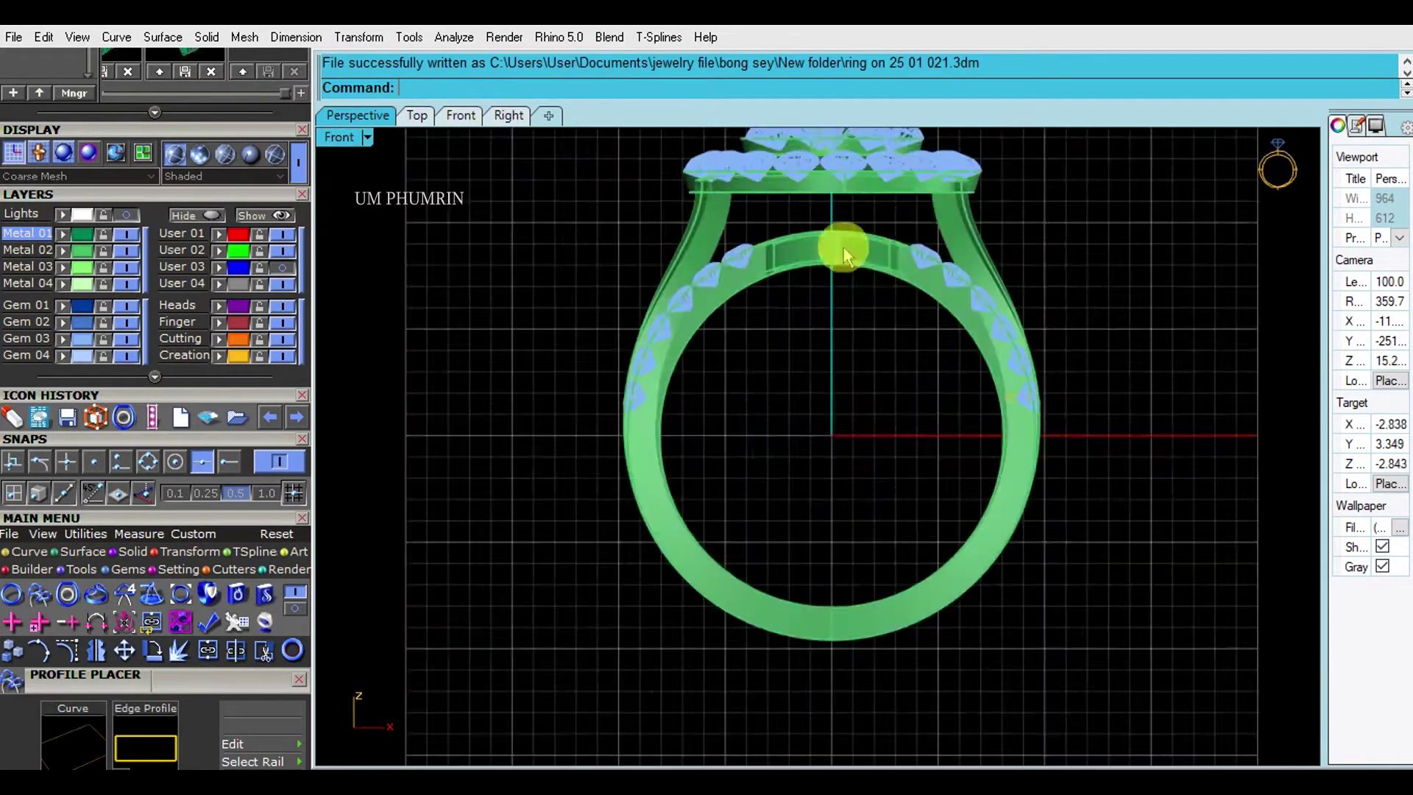
{"action": "key", "text": "ctrl+Tab"}
{"action": "scroll", "coordinate": [857, 350], "scroll_direction": "up", "scroll_amount": 2}
{"action": "scroll", "coordinate": [820, 432], "scroll_direction": "down", "scroll_amount": 2}
{"action": "scroll", "coordinate": [820, 432], "scroll_direction": "up", "scroll_amount": 1}
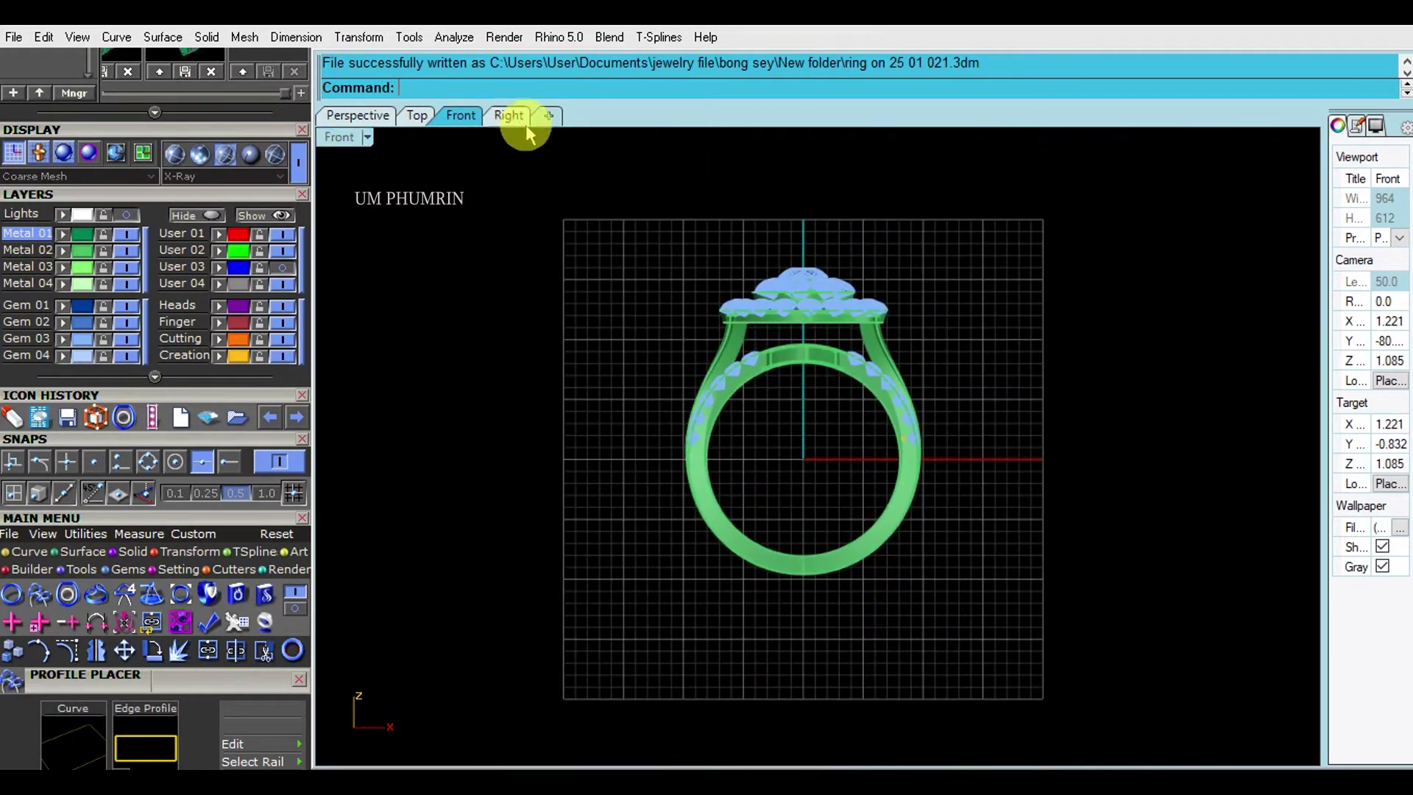
{"action": "left_click", "coordinate": [510, 116]}
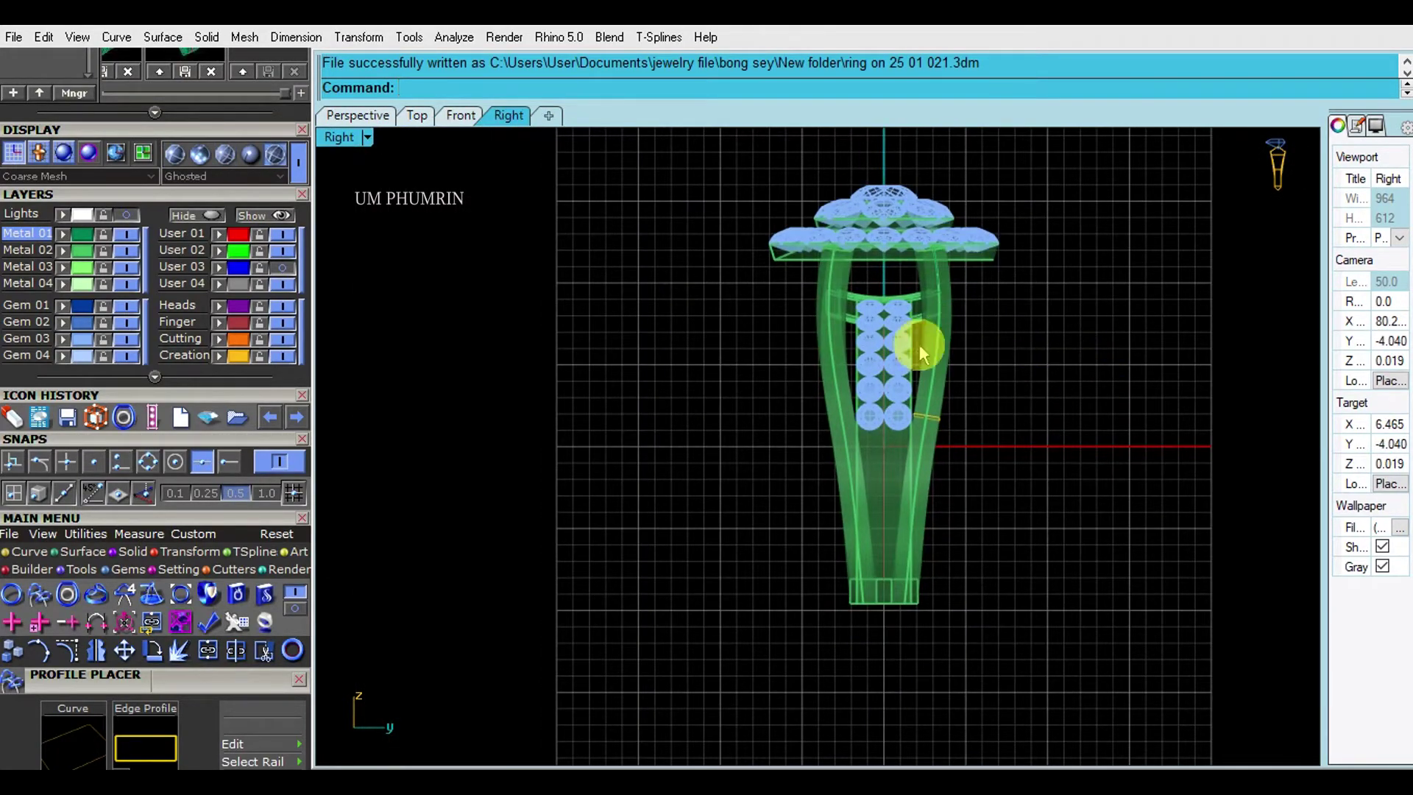
{"action": "scroll", "coordinate": [932, 405], "scroll_direction": "up", "scroll_amount": 5}
- Select the side shank's rail curve and turn on its control points
{"action": "left_click", "coordinate": [921, 403]}
{"action": "scroll", "coordinate": [933, 359], "scroll_direction": "down", "scroll_amount": 1}
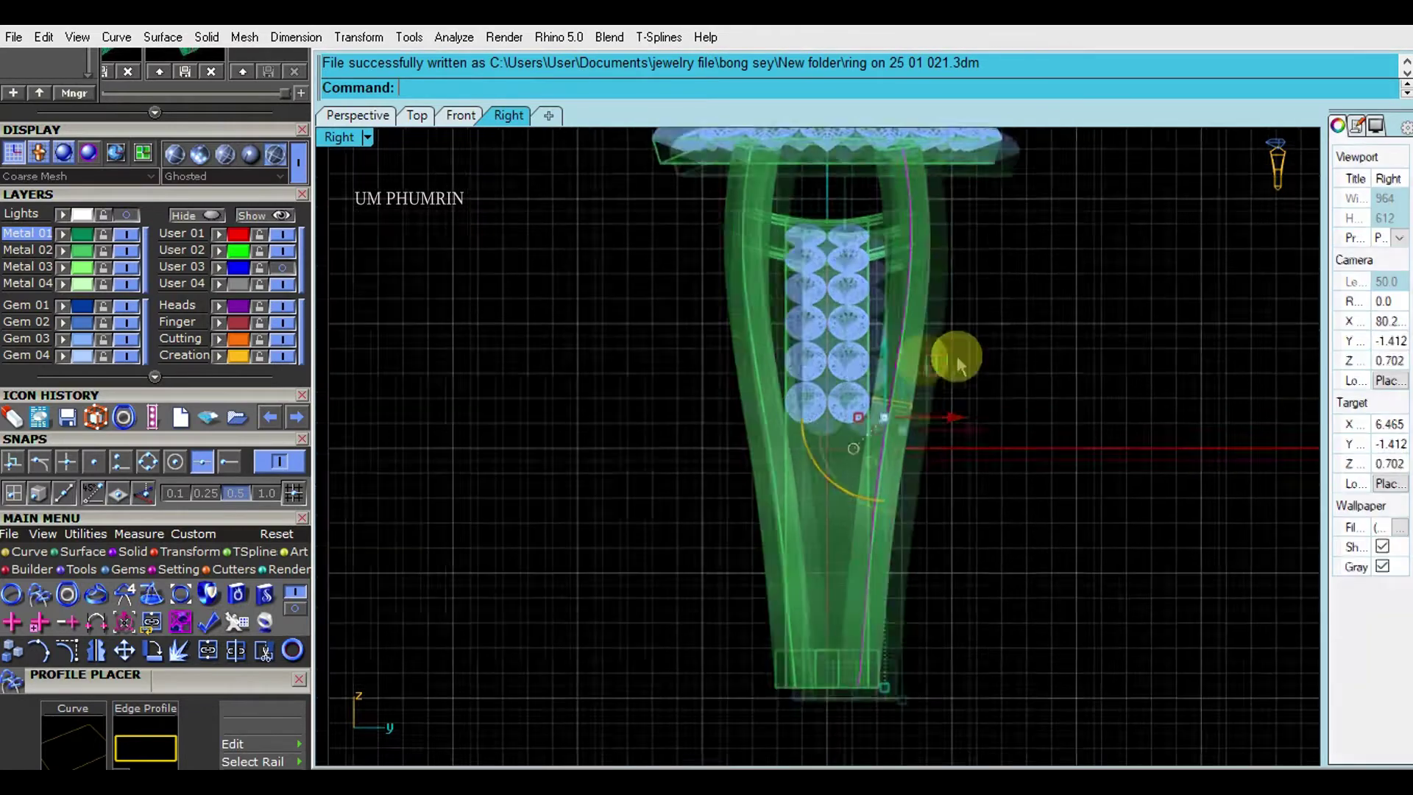
{"action": "left_click", "coordinate": [74, 651]}
{"action": "scroll", "coordinate": [863, 403], "scroll_direction": "up", "scroll_amount": 3}
{"action": "scroll", "coordinate": [809, 396], "scroll_direction": "up", "scroll_amount": 2}
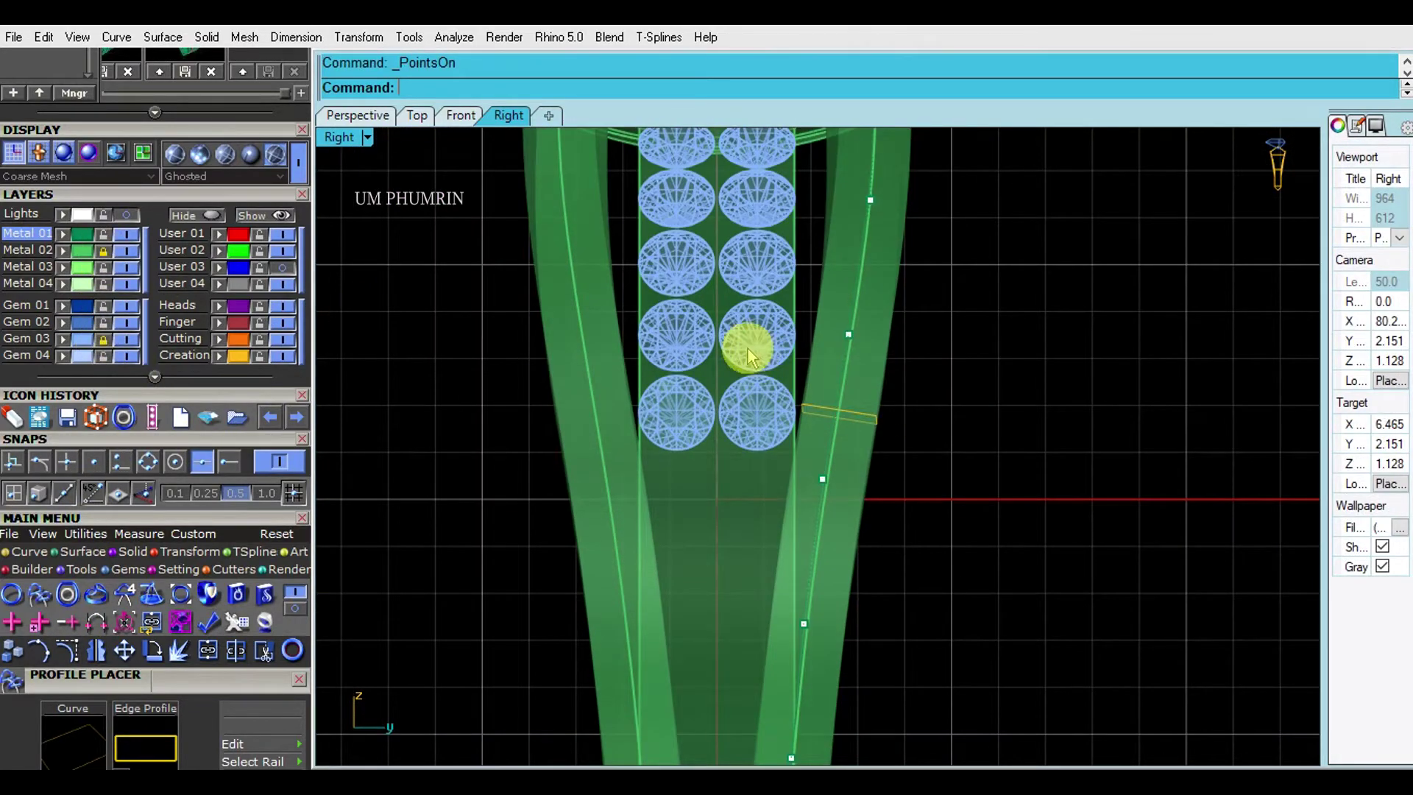
{"action": "scroll", "coordinate": [880, 452], "scroll_direction": "up", "scroll_amount": 5}
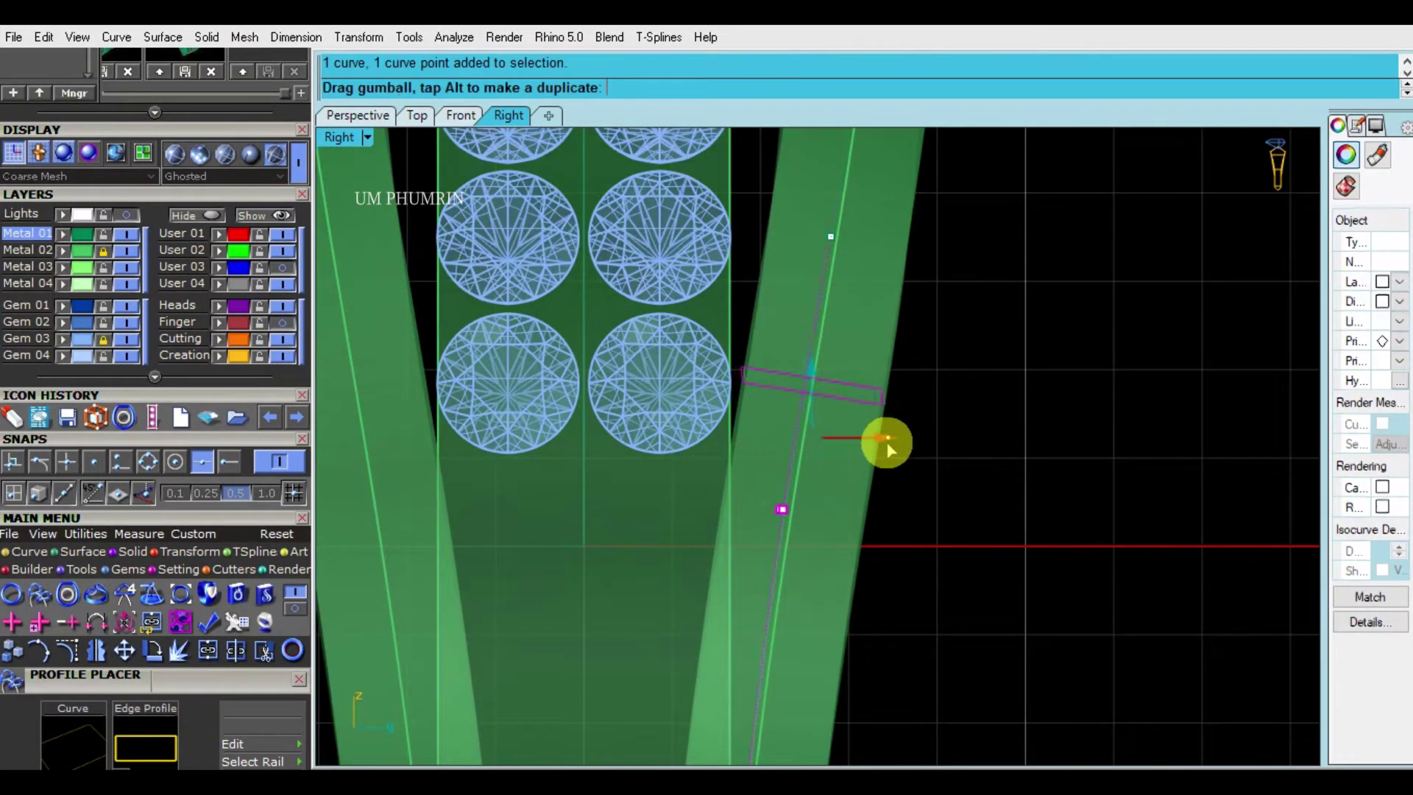
- Drag two upper rail control points outward to reshape the shank band
{"action": "key", "text": "Escape"}
{"action": "scroll", "coordinate": [875, 412], "scroll_direction": "down", "scroll_amount": 2}
{"action": "scroll", "coordinate": [892, 420], "scroll_direction": "down", "scroll_amount": 3}
{"action": "scroll", "coordinate": [928, 390], "scroll_direction": "up", "scroll_amount": 2}
{"action": "mouse_move", "coordinate": [757, 316]}
{"action": "left_mouse_down"}
{"action": "mouse_move", "coordinate": [868, 412]}
{"action": "mouse_move", "coordinate": [916, 384]}
{"action": "left_mouse_up"}
{"action": "right_click_drag", "start_coordinate": [930, 394], "coordinate": [898, 364]}
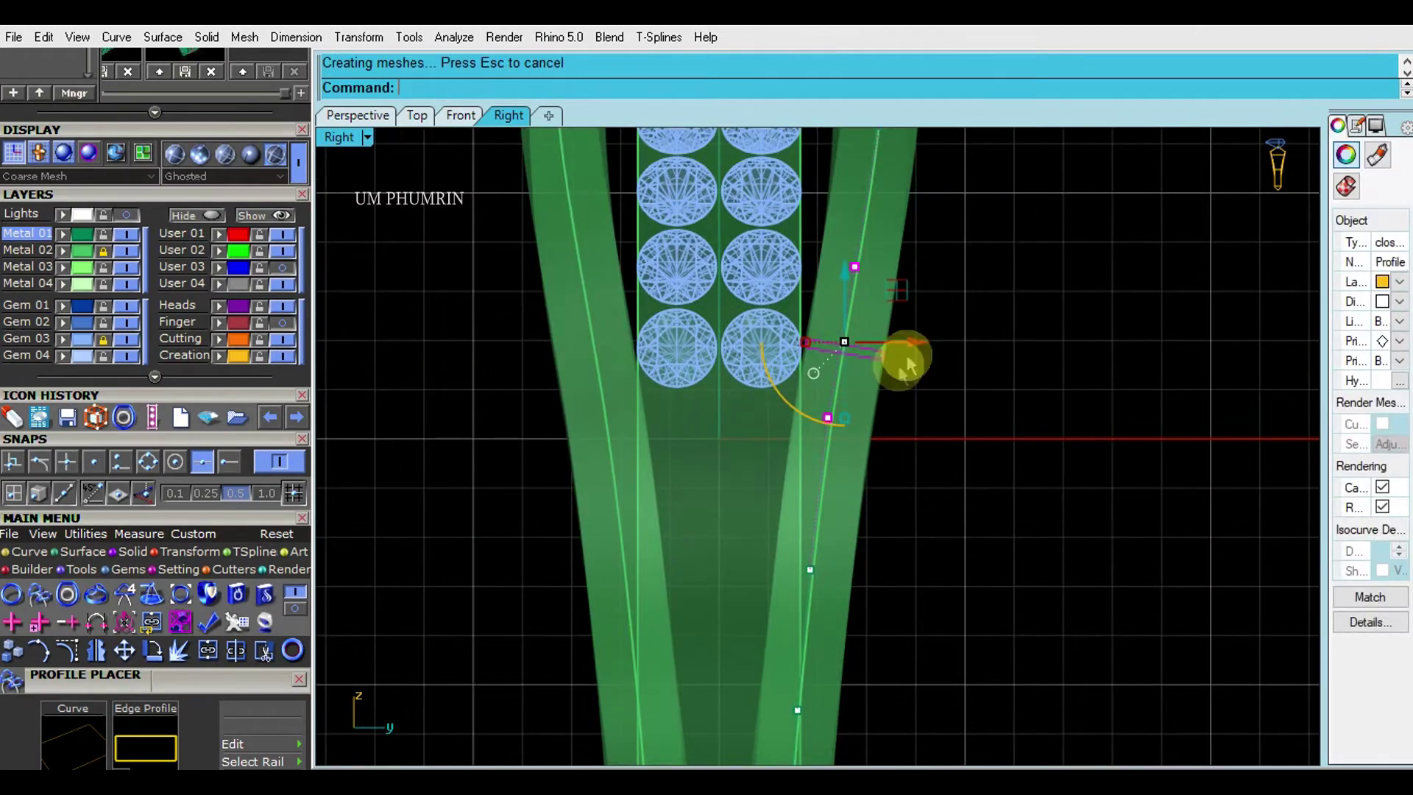
{"action": "mouse_move", "coordinate": [914, 349]}
{"action": "left_mouse_down"}
{"action": "mouse_move", "coordinate": [902, 357]}
{"action": "mouse_move", "coordinate": [915, 394]}
{"action": "left_mouse_up"}
{"action": "scroll", "coordinate": [934, 372], "scroll_direction": "up", "scroll_amount": 2}
{"action": "scroll", "coordinate": [956, 390], "scroll_direction": "down", "scroll_amount": 3}
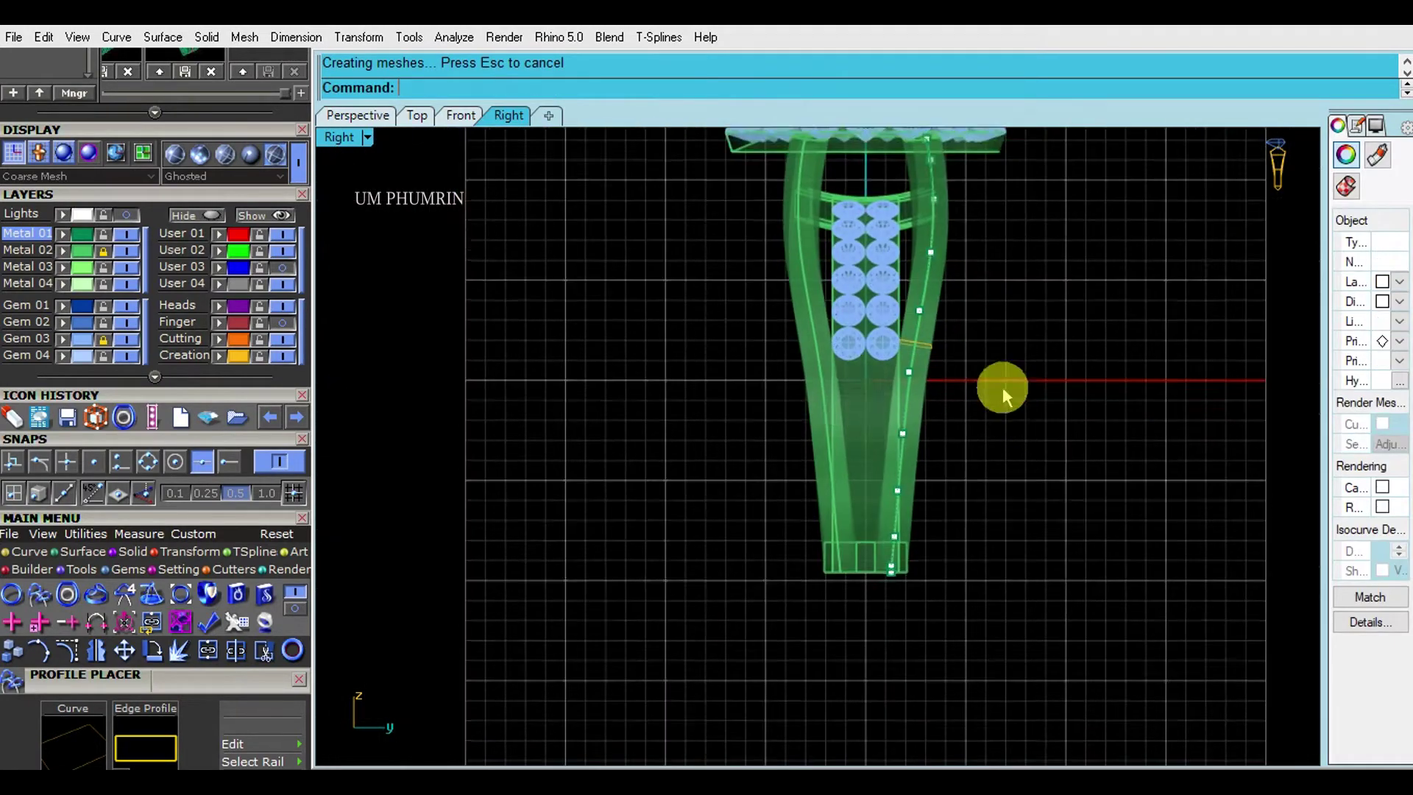
- Move the lower rail points outward to smooth the band, then check it in Perspective
{"action": "left_click", "coordinate": [901, 411]}
{"action": "scroll", "coordinate": [927, 427], "scroll_direction": "up", "scroll_amount": 3}
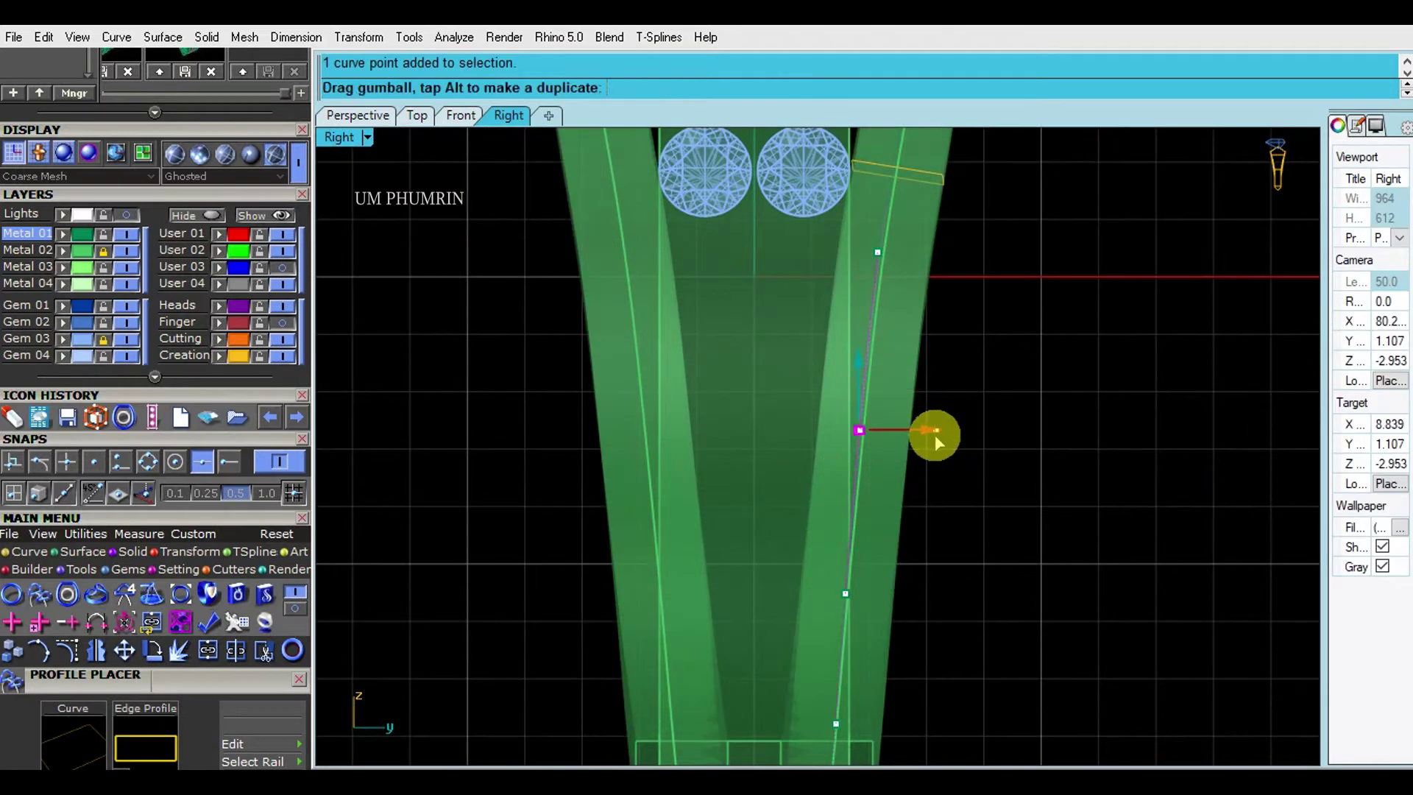
{"action": "left_click_drag", "start_coordinate": [1052, 441], "coordinate": [979, 412]}
{"action": "scroll", "coordinate": [979, 412], "scroll_direction": "down", "scroll_amount": 2}
{"action": "scroll", "coordinate": [956, 471], "scroll_direction": "up", "scroll_amount": 2}
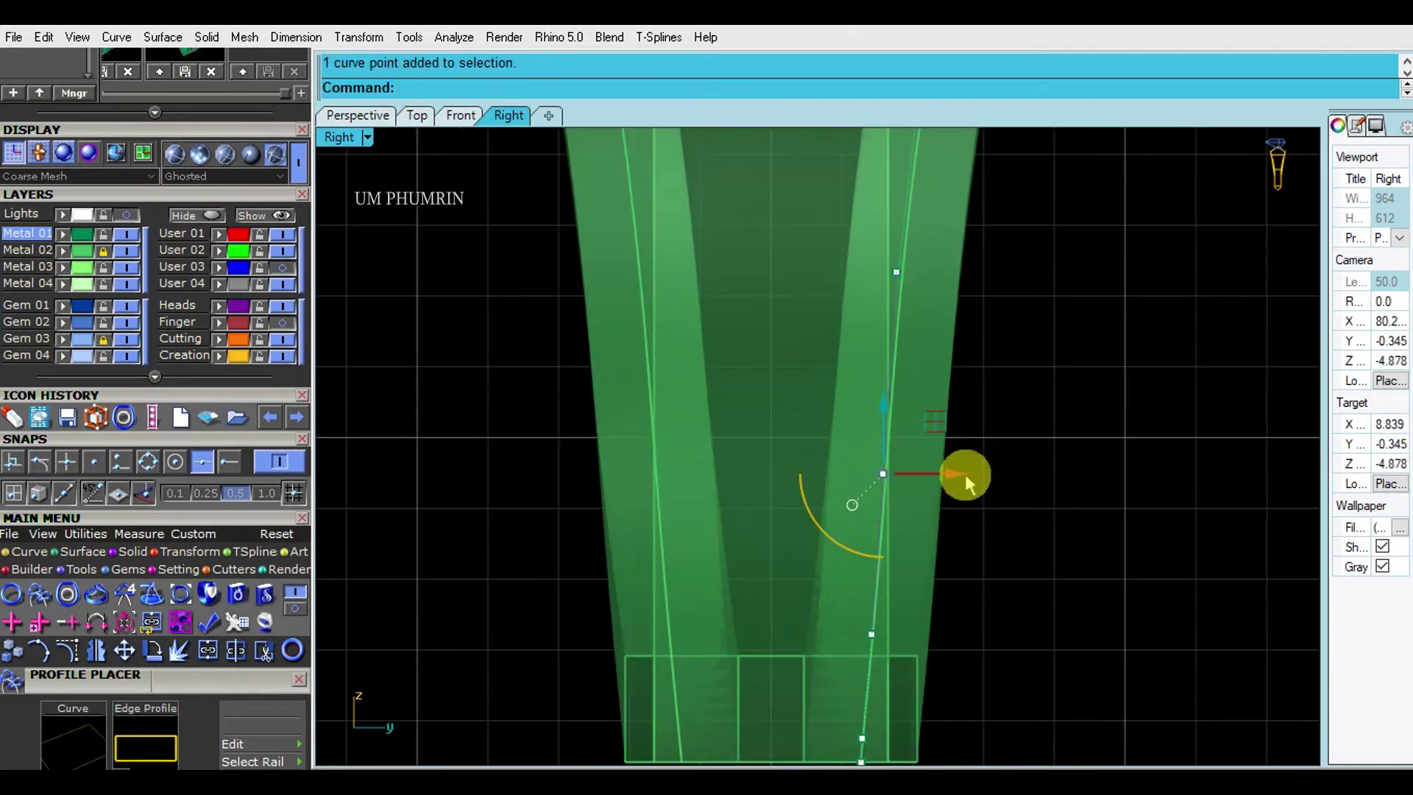
{"action": "scroll", "coordinate": [1053, 456], "scroll_direction": "down", "scroll_amount": 2}
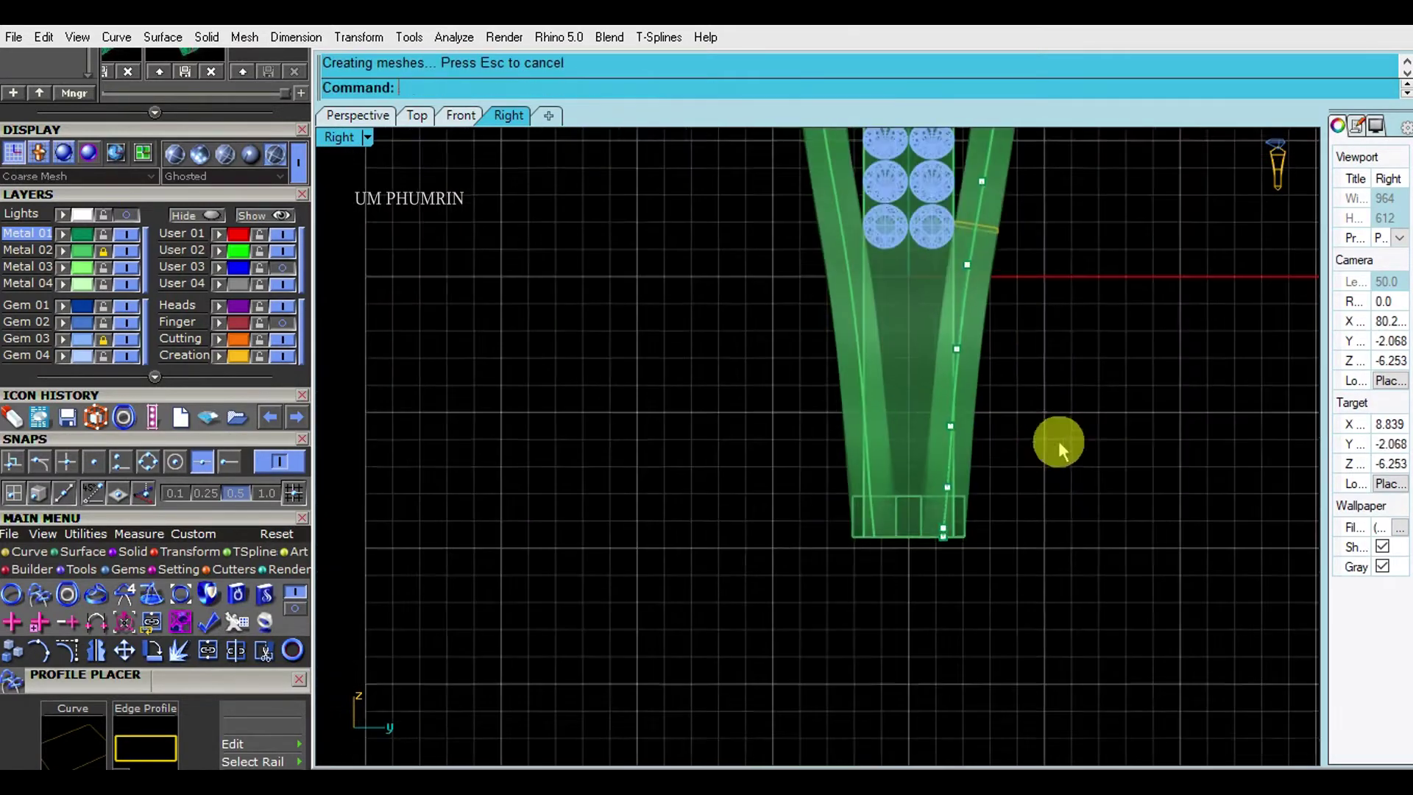
{"action": "scroll", "coordinate": [949, 493], "scroll_direction": "up", "scroll_amount": 2}
{"action": "left_click", "coordinate": [929, 495]}
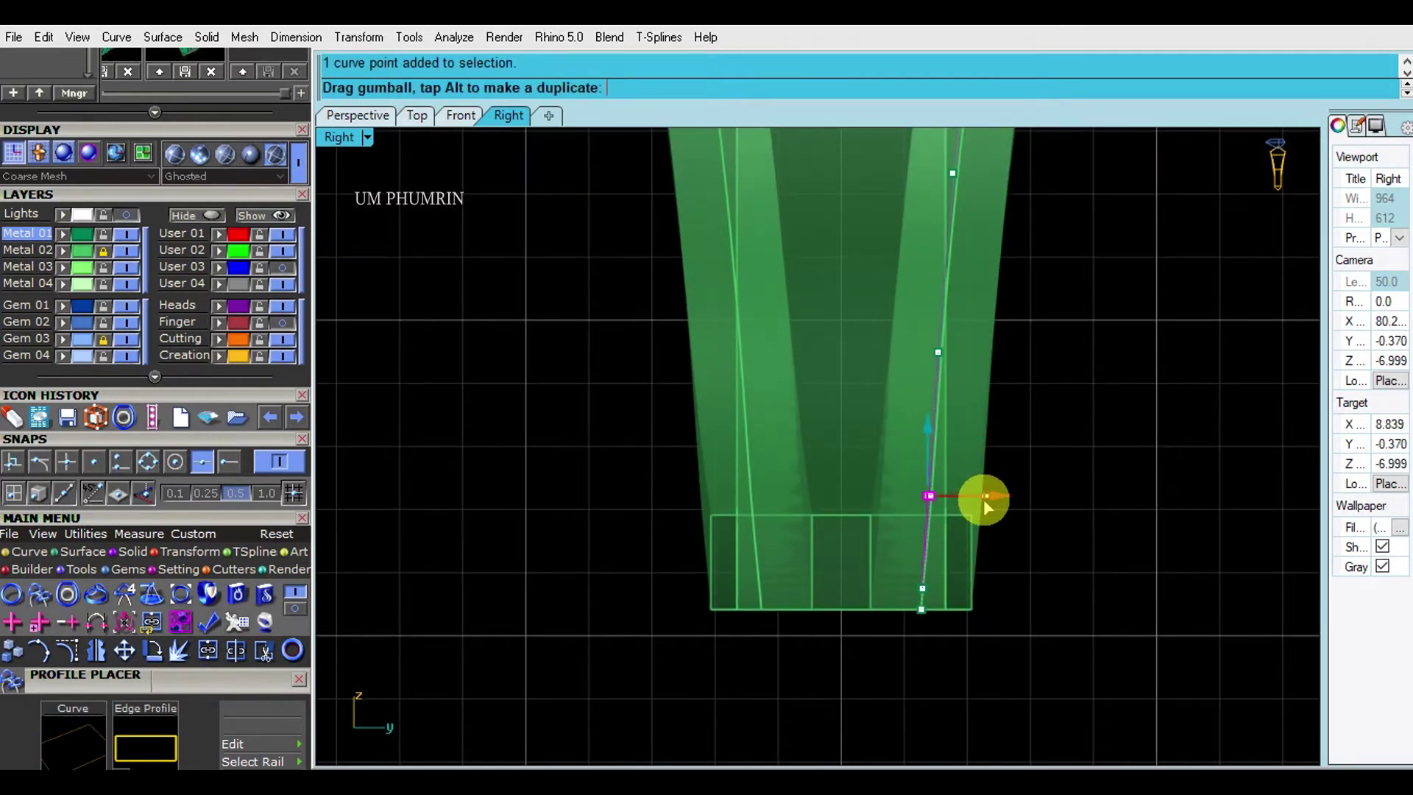
{"action": "left_click_drag", "start_coordinate": [985, 499], "coordinate": [1068, 501]}
{"action": "scroll", "coordinate": [1037, 495], "scroll_direction": "down", "scroll_amount": 2}
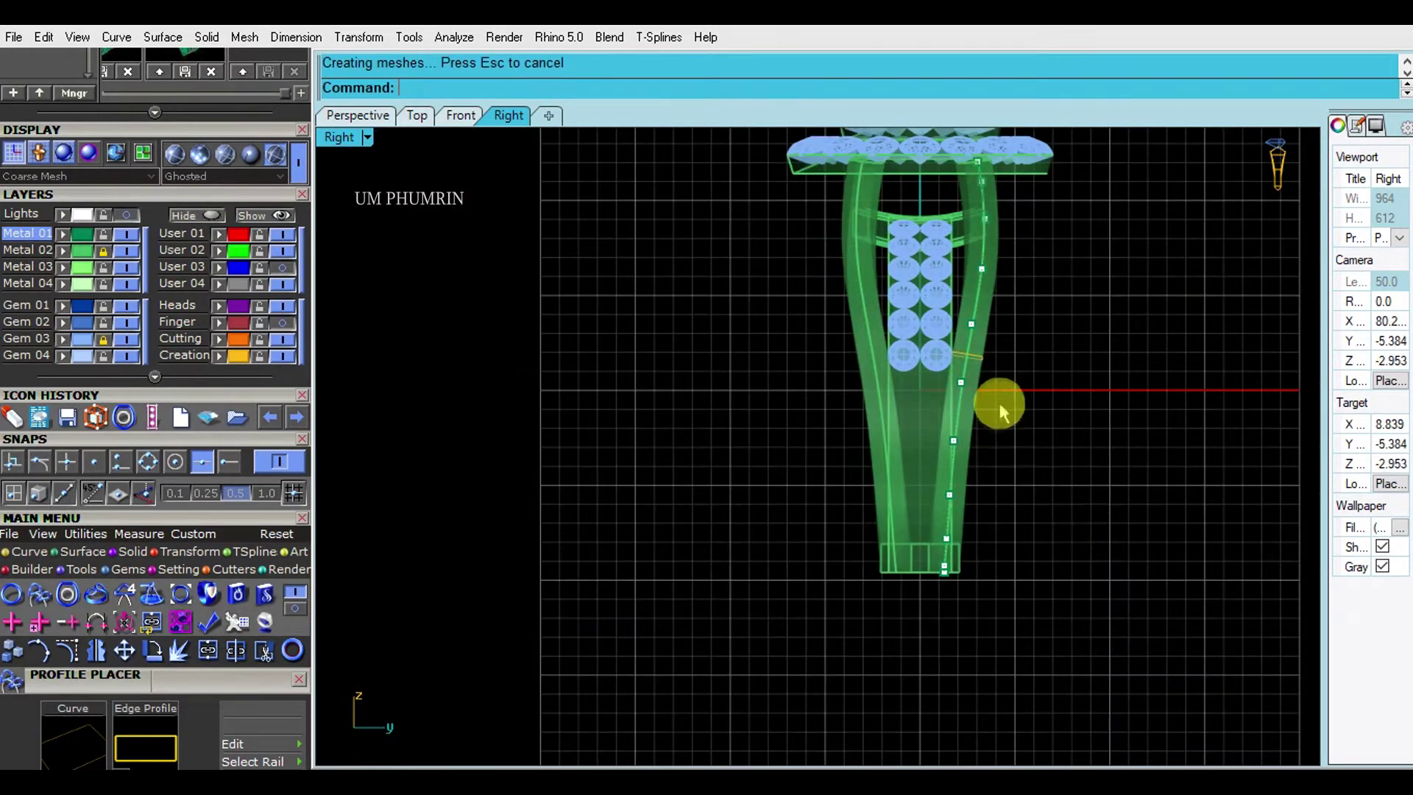
{"action": "left_click", "coordinate": [386, 117]}
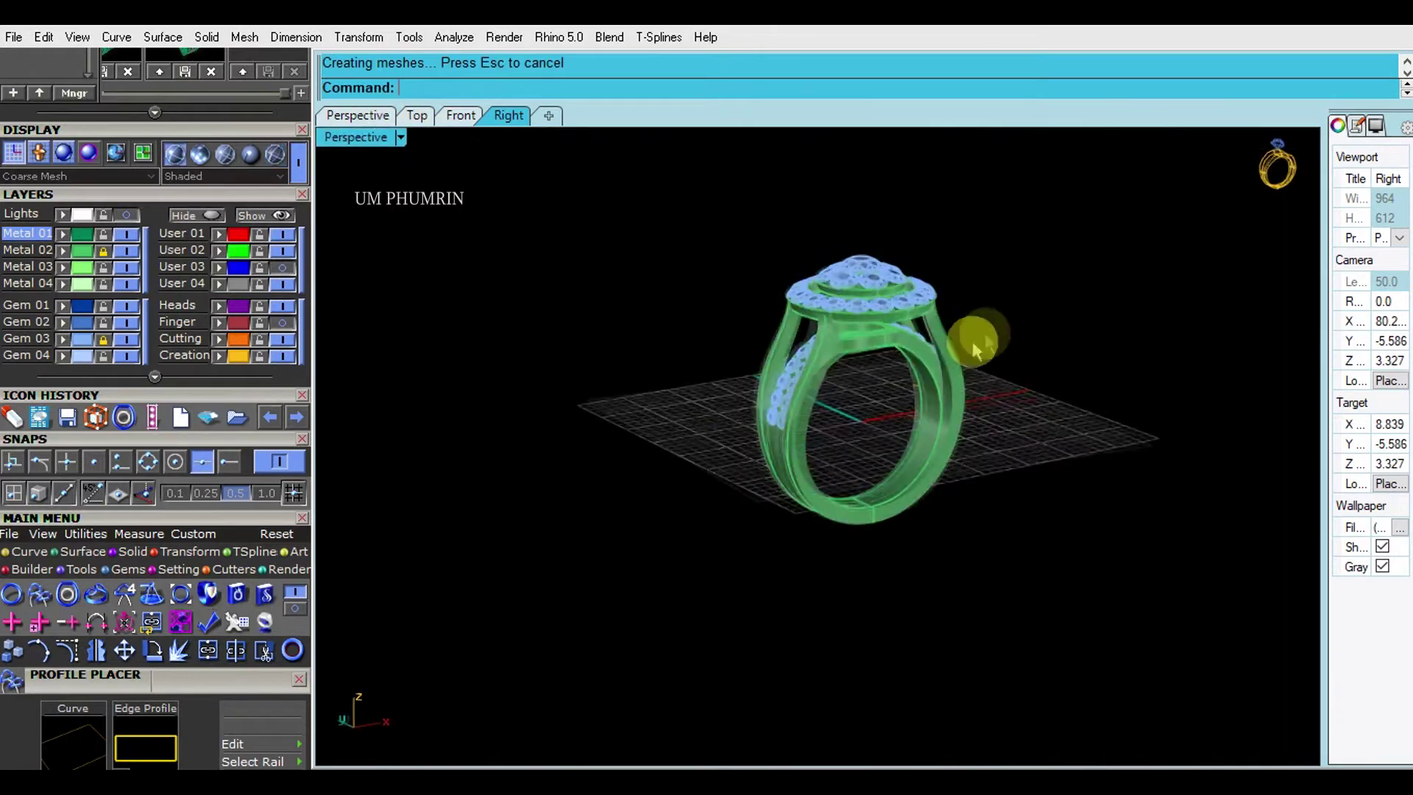
{"action": "right_click_drag", "start_coordinate": [1038, 427], "coordinate": [982, 461]}
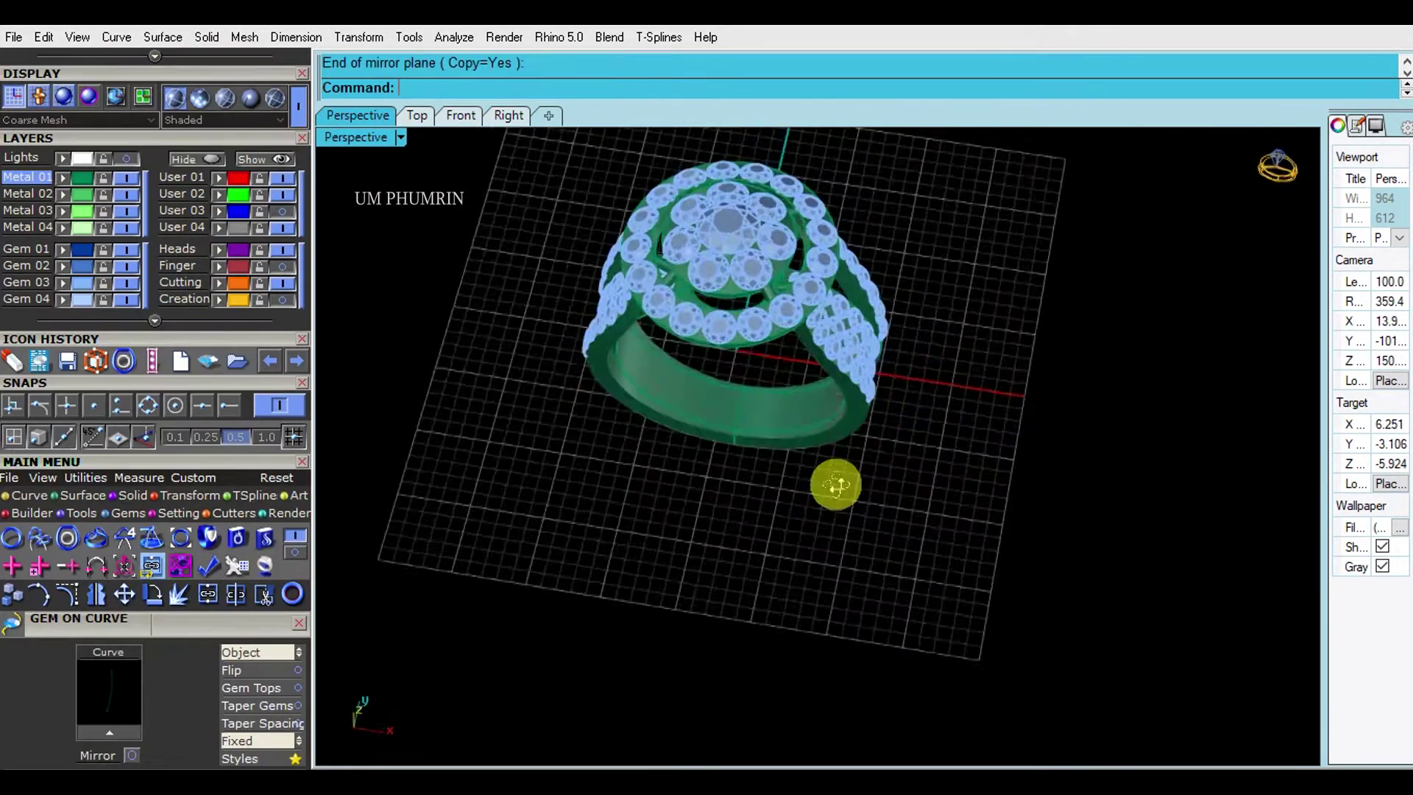
- Orbit around the mirrored gem rows and save the ring with Ctrl+S
{"action": "mouse_move", "coordinate": [835, 483]}
{"action": "right_mouse_down"}
{"action": "mouse_move", "coordinate": [956, 426]}
{"action": "mouse_move", "coordinate": [744, 489]}
{"action": "mouse_move", "coordinate": [841, 482]}
{"action": "mouse_move", "coordinate": [858, 441]}
{"action": "right_mouse_up"}
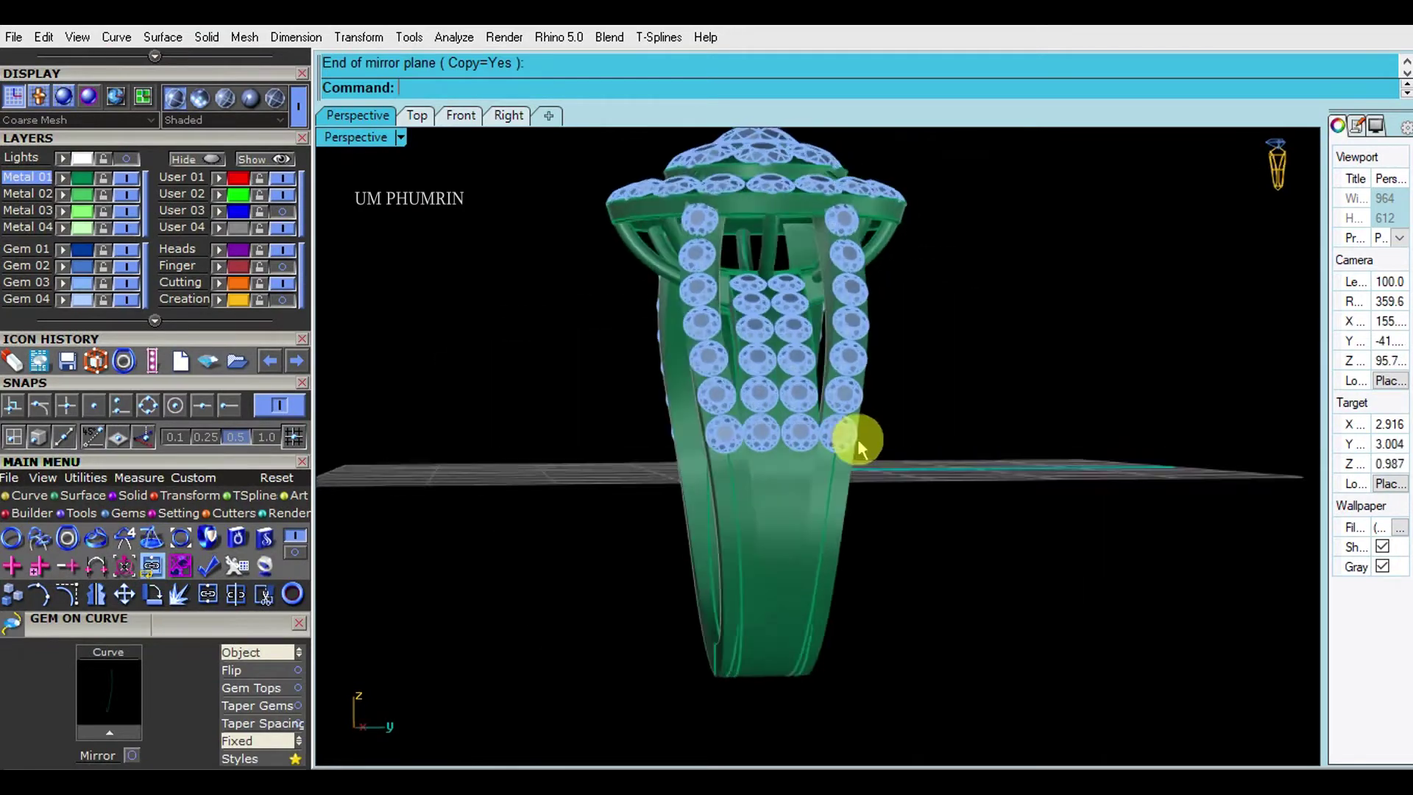
{"action": "scroll", "coordinate": [856, 433], "scroll_direction": "up", "scroll_amount": 3}
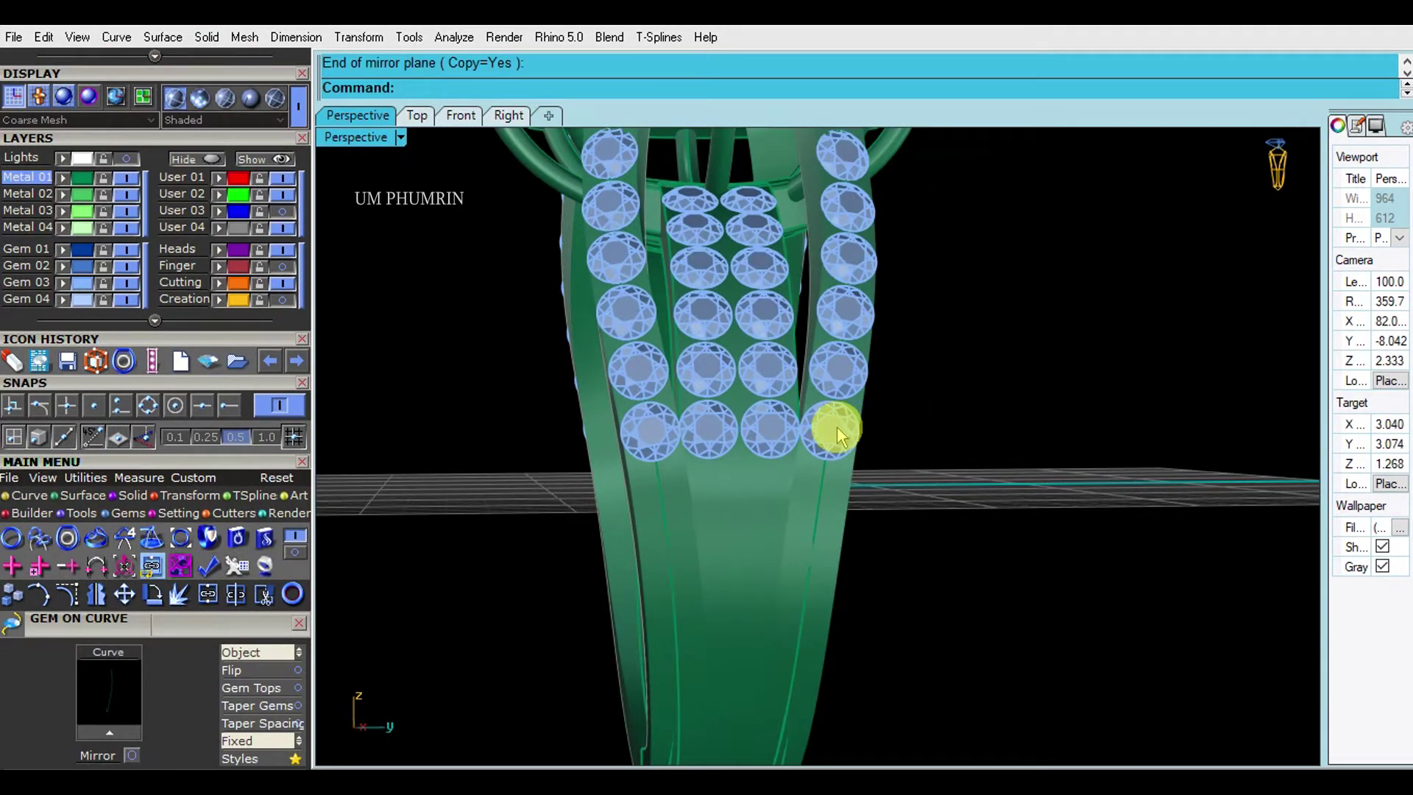
{"action": "mouse_move", "coordinate": [954, 501]}
{"action": "right_mouse_down"}
{"action": "mouse_move", "coordinate": [937, 457]}
{"action": "mouse_move", "coordinate": [949, 489]}
{"action": "right_mouse_up"}
{"action": "scroll", "coordinate": [949, 490], "scroll_direction": "down", "scroll_amount": 3}
{"action": "mouse_move", "coordinate": [920, 577]}
{"action": "right_mouse_down"}
{"action": "mouse_move", "coordinate": [1015, 488]}
{"action": "mouse_move", "coordinate": [986, 488]}
{"action": "right_mouse_up"}
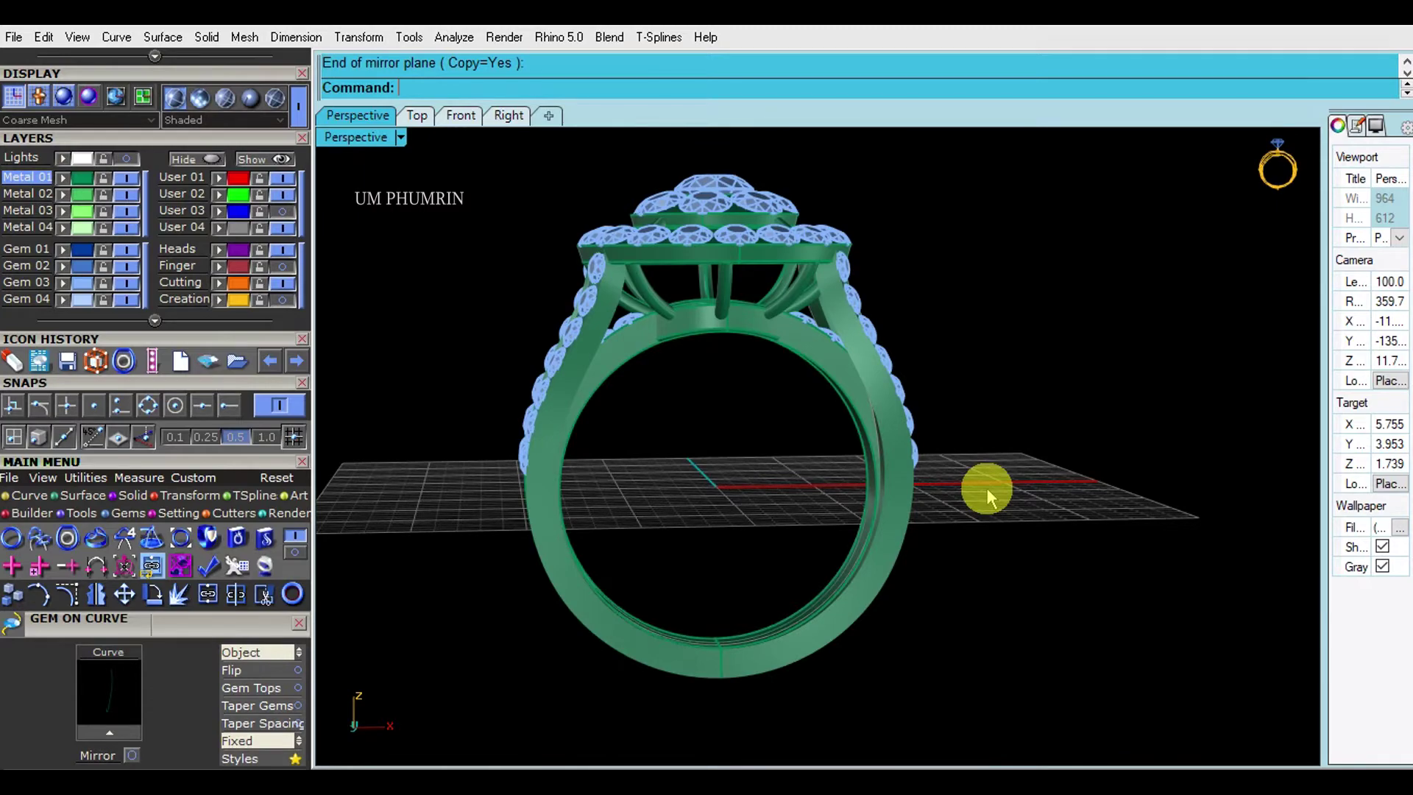
{"action": "mouse_move", "coordinate": [987, 488]}
{"action": "right_mouse_down"}
{"action": "mouse_move", "coordinate": [876, 395]}
{"action": "mouse_move", "coordinate": [1004, 350]}
{"action": "mouse_move", "coordinate": [1039, 363]}
{"action": "mouse_move", "coordinate": [1033, 384]}
{"action": "mouse_move", "coordinate": [1015, 368]}
{"action": "mouse_move", "coordinate": [1059, 373]}
{"action": "mouse_move", "coordinate": [1016, 396]}
{"action": "mouse_move", "coordinate": [1048, 356]}
{"action": "mouse_move", "coordinate": [956, 409]}
{"action": "mouse_move", "coordinate": [939, 444]}
{"action": "mouse_move", "coordinate": [984, 440]}
{"action": "mouse_move", "coordinate": [946, 375]}
{"action": "mouse_move", "coordinate": [829, 368]}
{"action": "mouse_move", "coordinate": [934, 346]}
{"action": "mouse_move", "coordinate": [919, 472]}
{"action": "mouse_move", "coordinate": [996, 482]}
{"action": "mouse_move", "coordinate": [944, 476]}
{"action": "mouse_move", "coordinate": [816, 413]}
{"action": "mouse_move", "coordinate": [943, 400]}
{"action": "mouse_move", "coordinate": [798, 257]}
{"action": "mouse_move", "coordinate": [882, 369]}
{"action": "mouse_move", "coordinate": [760, 420]}
{"action": "mouse_move", "coordinate": [885, 408]}
{"action": "mouse_move", "coordinate": [868, 457]}
{"action": "mouse_move", "coordinate": [867, 300]}
{"action": "mouse_move", "coordinate": [915, 299]}
{"action": "mouse_move", "coordinate": [818, 297]}
{"action": "mouse_move", "coordinate": [828, 381]}
{"action": "mouse_move", "coordinate": [857, 441]}
{"action": "mouse_move", "coordinate": [858, 385]}
{"action": "mouse_move", "coordinate": [846, 419]}
{"action": "right_mouse_up"}
{"action": "key", "text": "ctrl+s"}
- Open the outer shank's seven-gem row in Edit Gem on Curve
{"action": "left_click", "coordinate": [809, 294]}
{"action": "key", "text": "Escape"}
{"action": "double_click", "coordinate": [757, 464]}
- Finish the gem-row edit and orbit around to inspect the left shank's gems
{"action": "right_click_drag", "start_coordinate": [915, 426], "coordinate": [867, 418]}
{"action": "scroll", "coordinate": [977, 236], "scroll_direction": "up", "scroll_amount": 2}
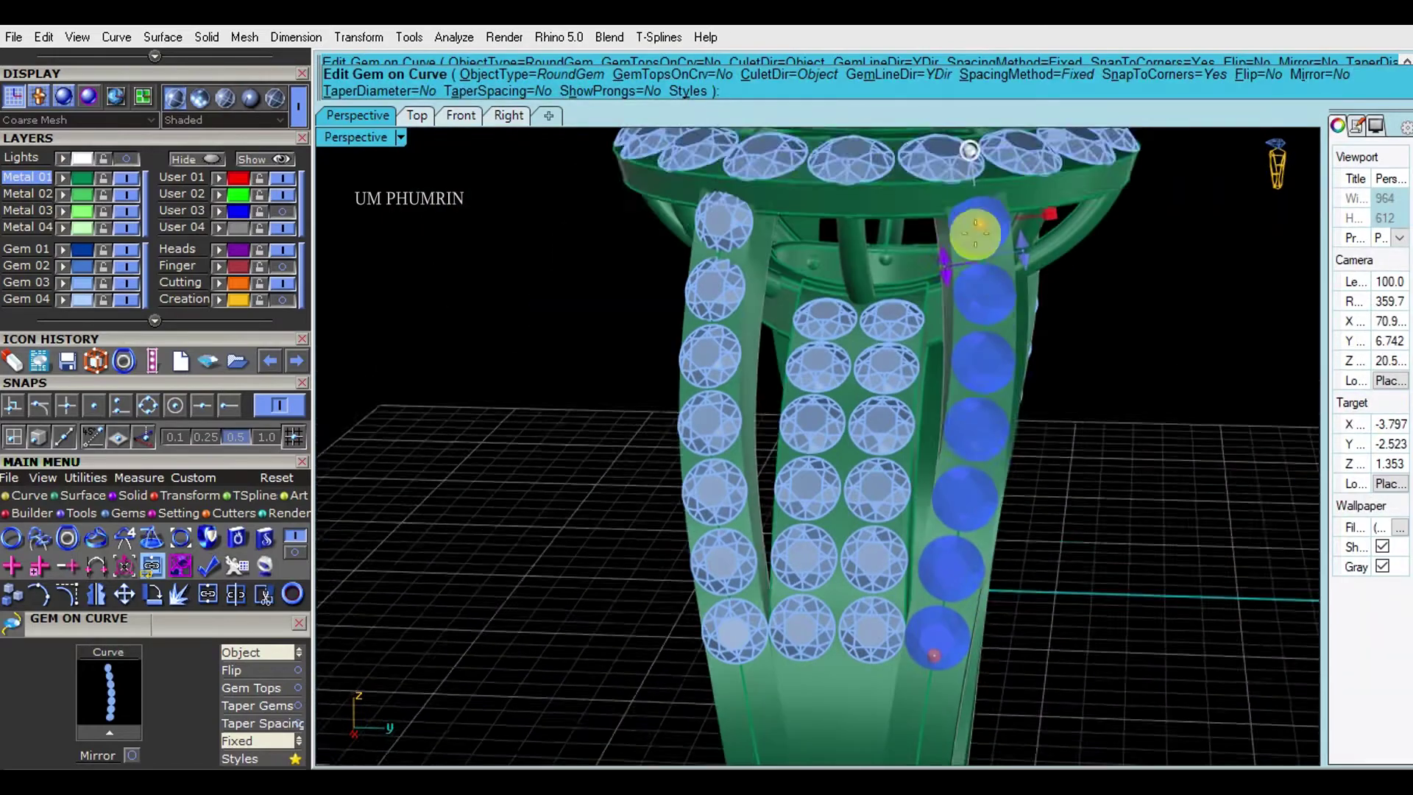
{"action": "scroll", "coordinate": [973, 199], "scroll_direction": "up", "scroll_amount": 2}
{"action": "right_click", "coordinate": [996, 215]}
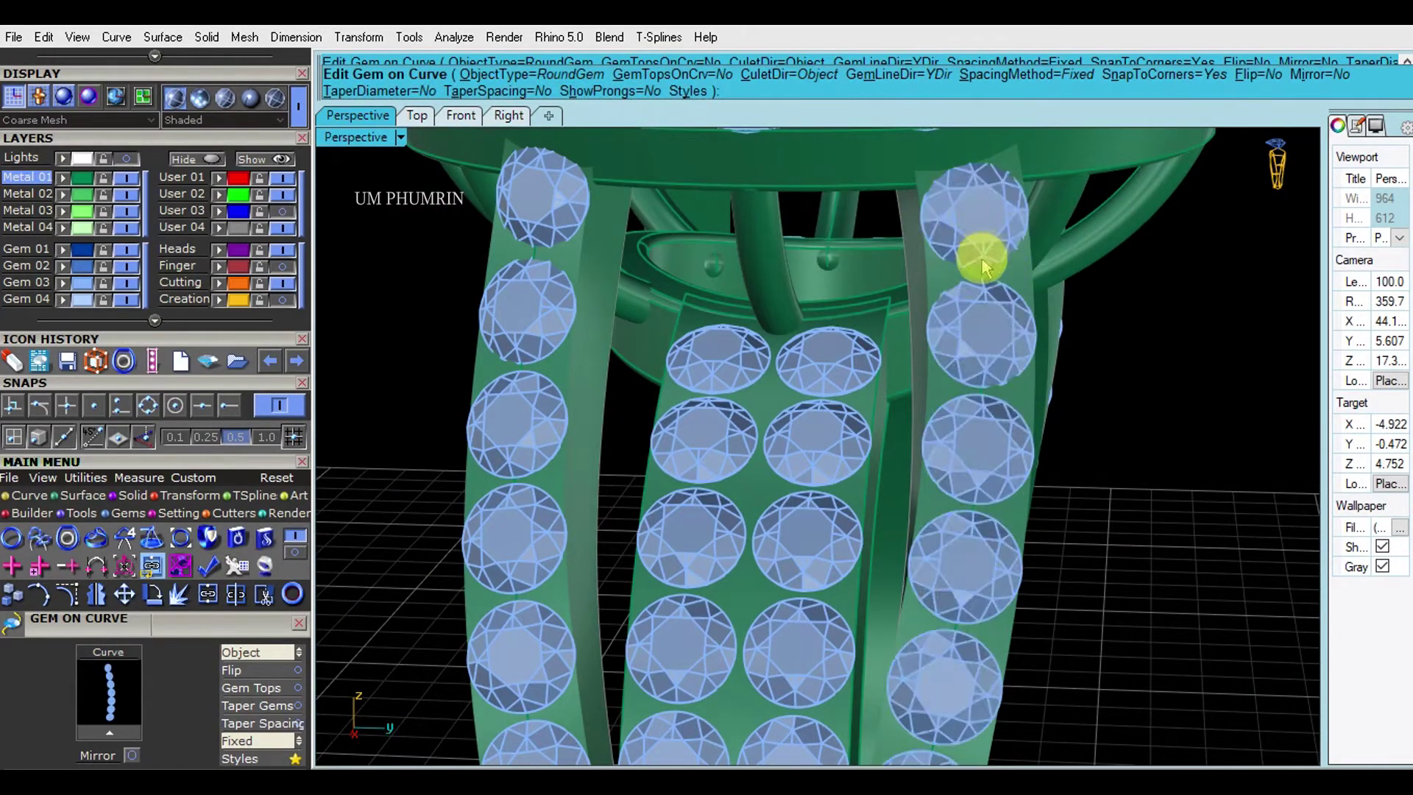
{"action": "scroll", "coordinate": [983, 252], "scroll_direction": "down", "scroll_amount": 5}
{"action": "mouse_move", "coordinate": [1049, 394]}
{"action": "right_mouse_down"}
{"action": "mouse_move", "coordinate": [835, 425]}
{"action": "mouse_move", "coordinate": [759, 361]}
{"action": "mouse_move", "coordinate": [631, 290]}
{"action": "right_mouse_up"}
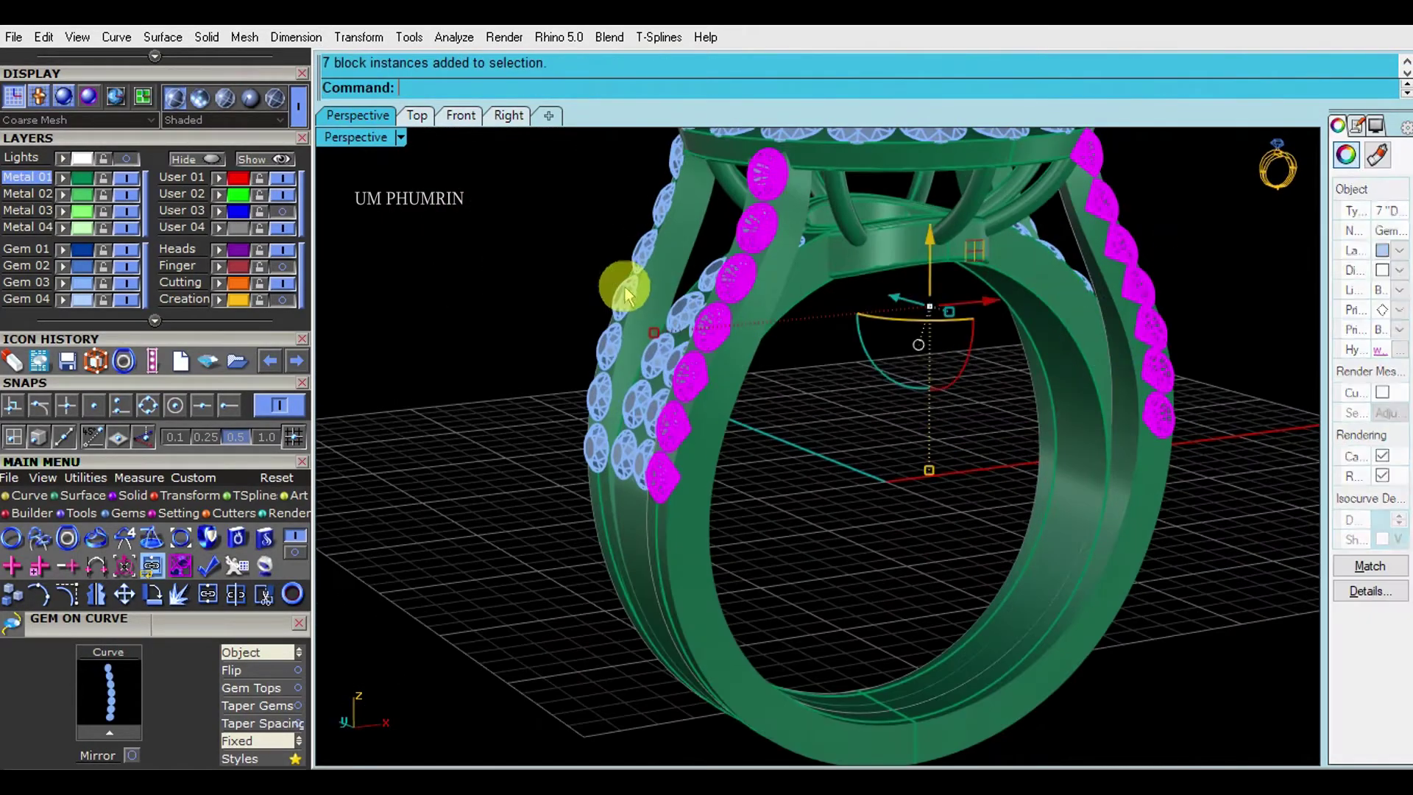
{"action": "scroll", "coordinate": [631, 290], "scroll_direction": "up", "scroll_amount": 2}
{"action": "left_click_drag", "start_coordinate": [693, 306], "coordinate": [672, 390]}
{"action": "scroll", "coordinate": [672, 390], "scroll_direction": "up", "scroll_amount": 2}
{"action": "right_click_drag", "start_coordinate": [675, 385], "coordinate": [956, 387]}
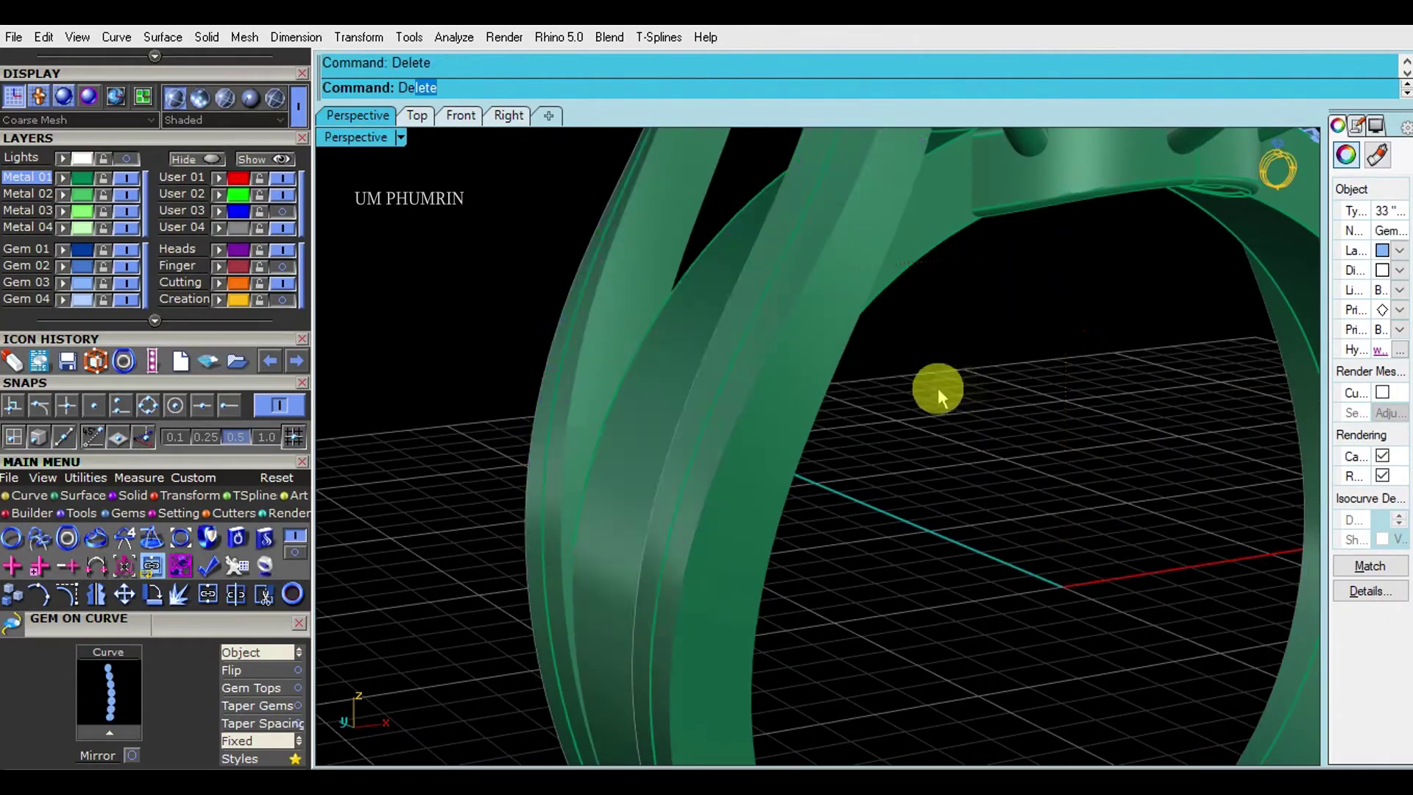
{"action": "scroll", "coordinate": [903, 430], "scroll_direction": "down", "scroll_amount": 5}
{"action": "scroll", "coordinate": [961, 432], "scroll_direction": "up", "scroll_amount": 5}
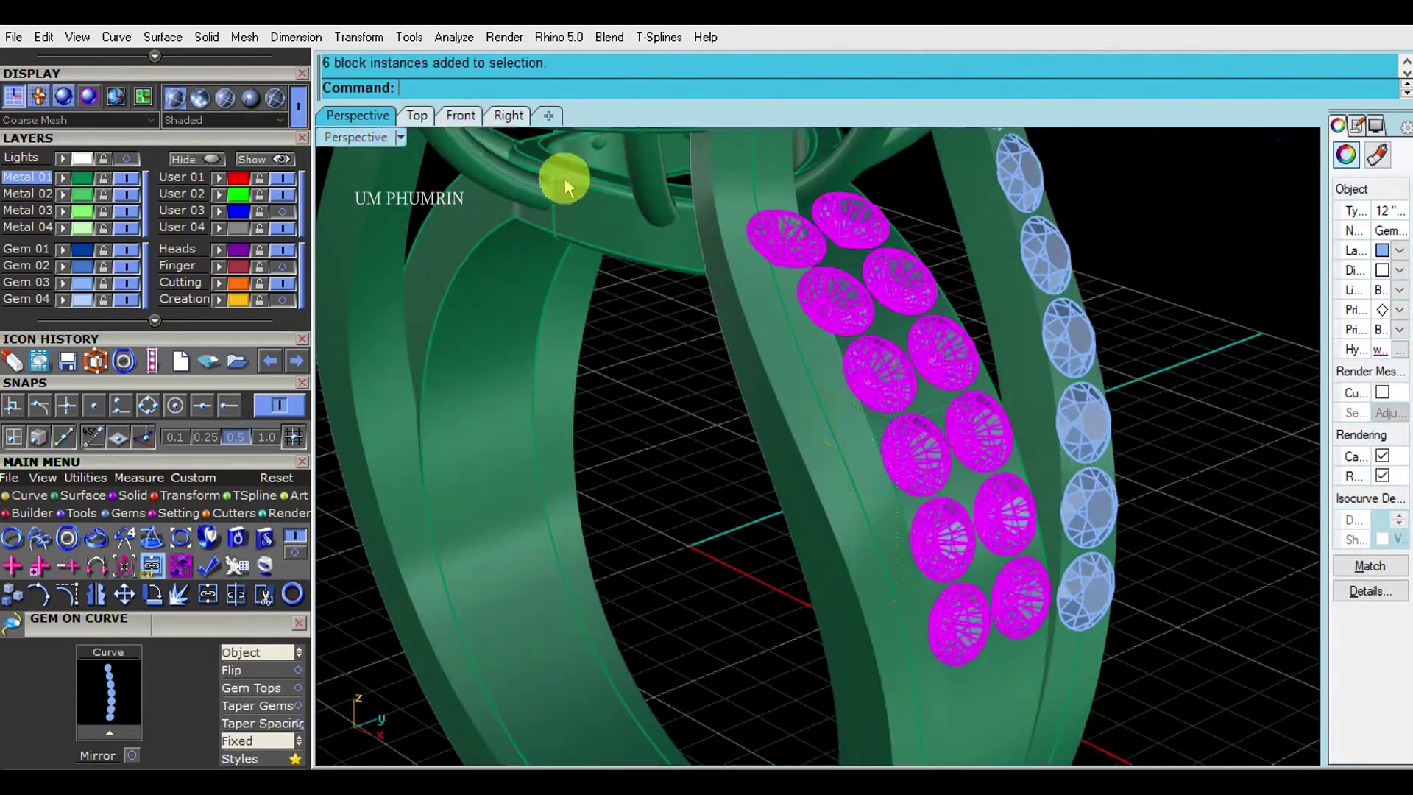
- Rotate the middle-band gems in the Front view about centre 0
{"action": "left_click", "coordinate": [463, 116]}
{"action": "right_click", "coordinate": [789, 426]}
{"action": "type", "text": "0"}
{"action": "key", "text": "Return"}
{"action": "scroll", "coordinate": [862, 382], "scroll_direction": "up", "scroll_amount": 2}
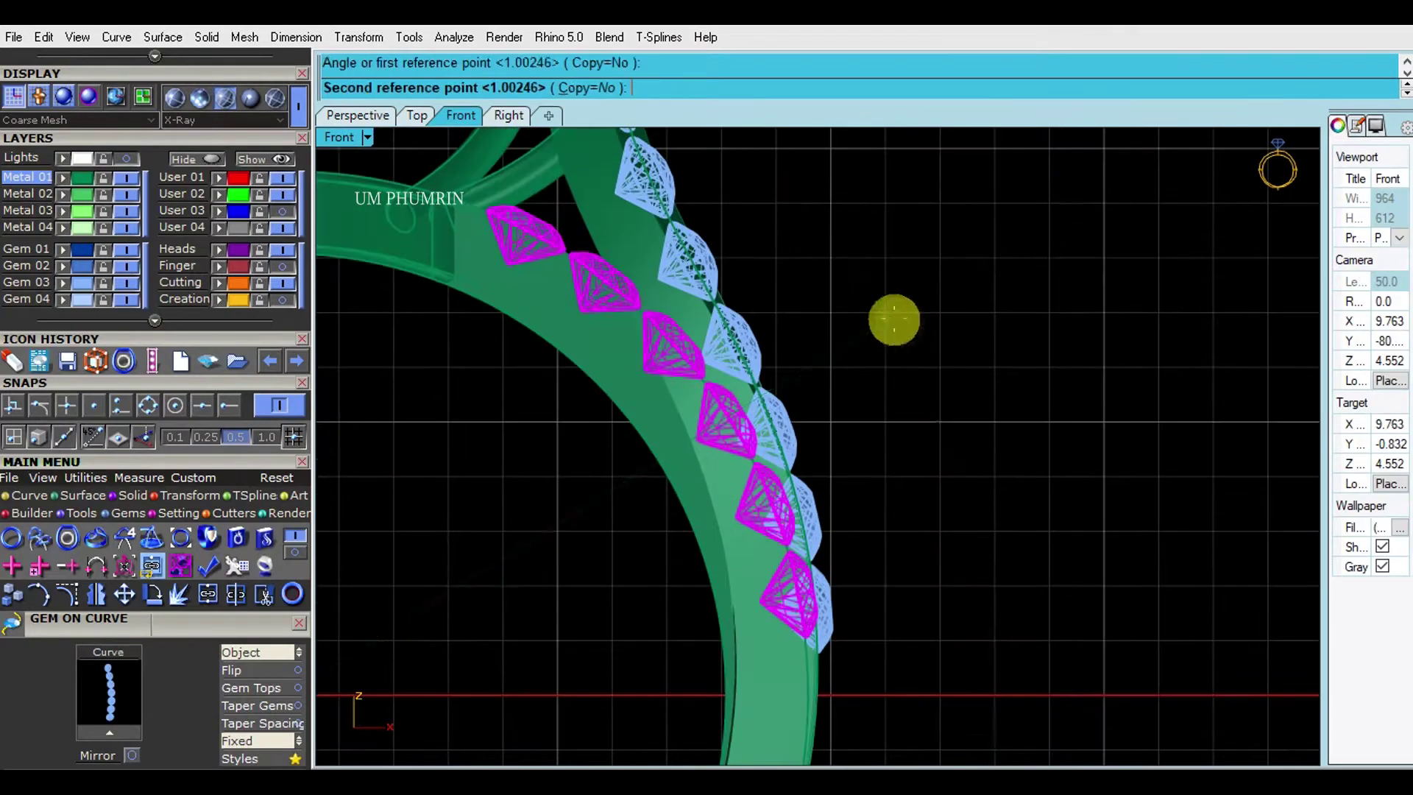
- Return to Perspective, clear the selection and orbit to view the shank
{"action": "left_click", "coordinate": [358, 116]}
{"action": "right_click_drag", "start_coordinate": [955, 368], "coordinate": [915, 426]}
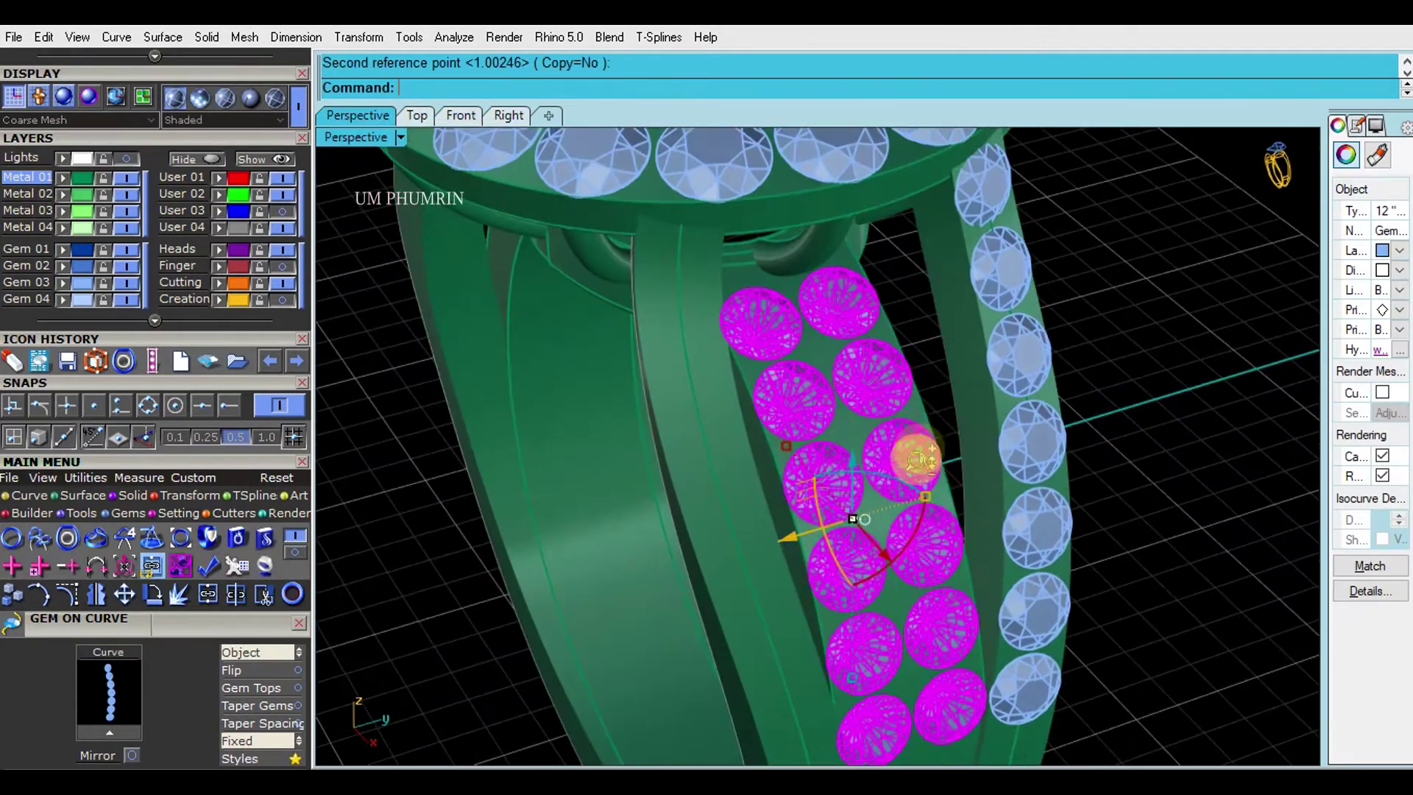
{"action": "left_click", "coordinate": [1024, 363]}
{"action": "right_click_drag", "start_coordinate": [1024, 363], "coordinate": [871, 434]}
{"action": "scroll", "coordinate": [910, 435], "scroll_direction": "down", "scroll_amount": 3}
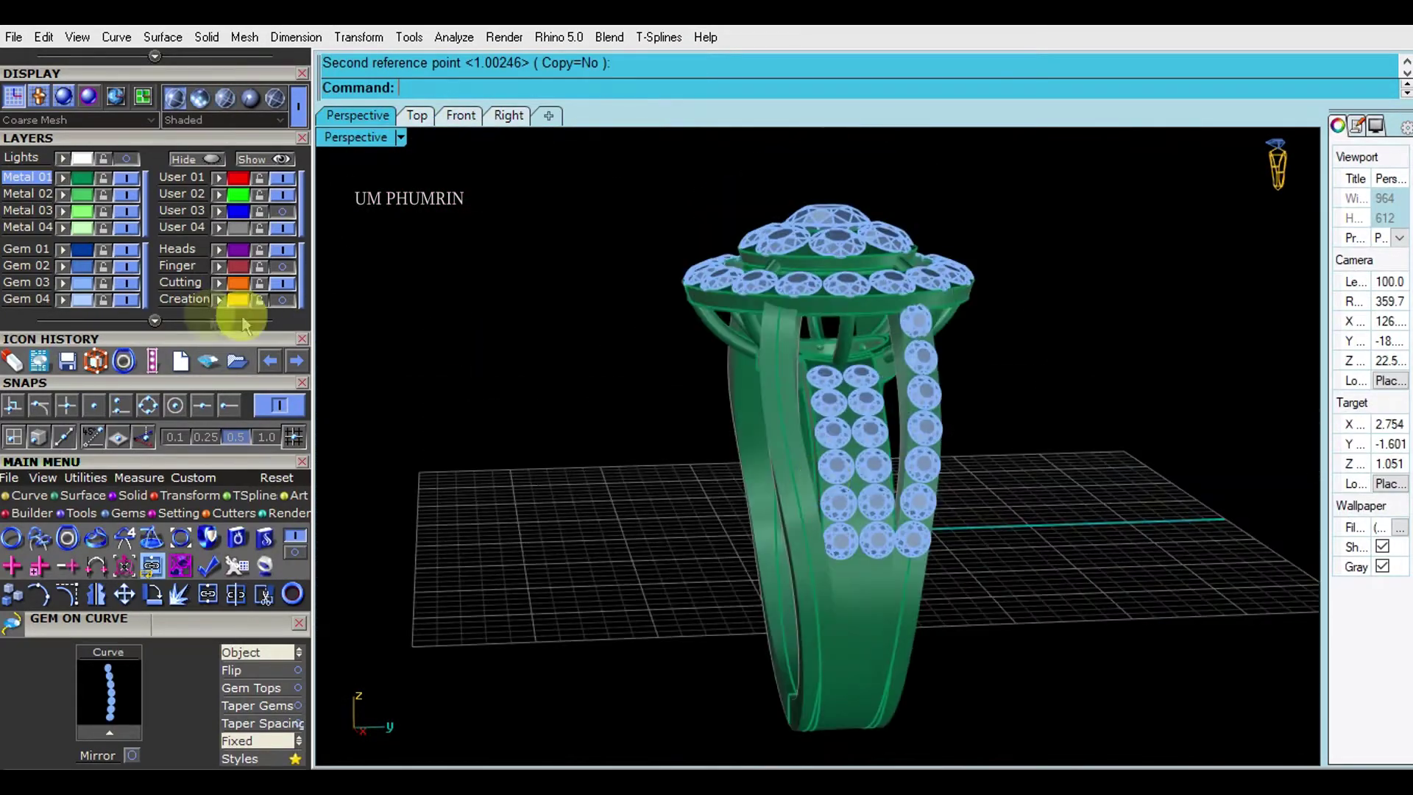
{"action": "mouse_move", "coordinate": [709, 328]}
{"action": "right_mouse_down"}
{"action": "mouse_move", "coordinate": [946, 328]}
{"action": "mouse_move", "coordinate": [826, 372]}
{"action": "right_mouse_up"}
- Delete the unwanted shank surface and save the ring
{"action": "left_click", "coordinate": [827, 372]}
{"action": "scroll", "coordinate": [656, 353], "scroll_direction": "up", "scroll_amount": 3}
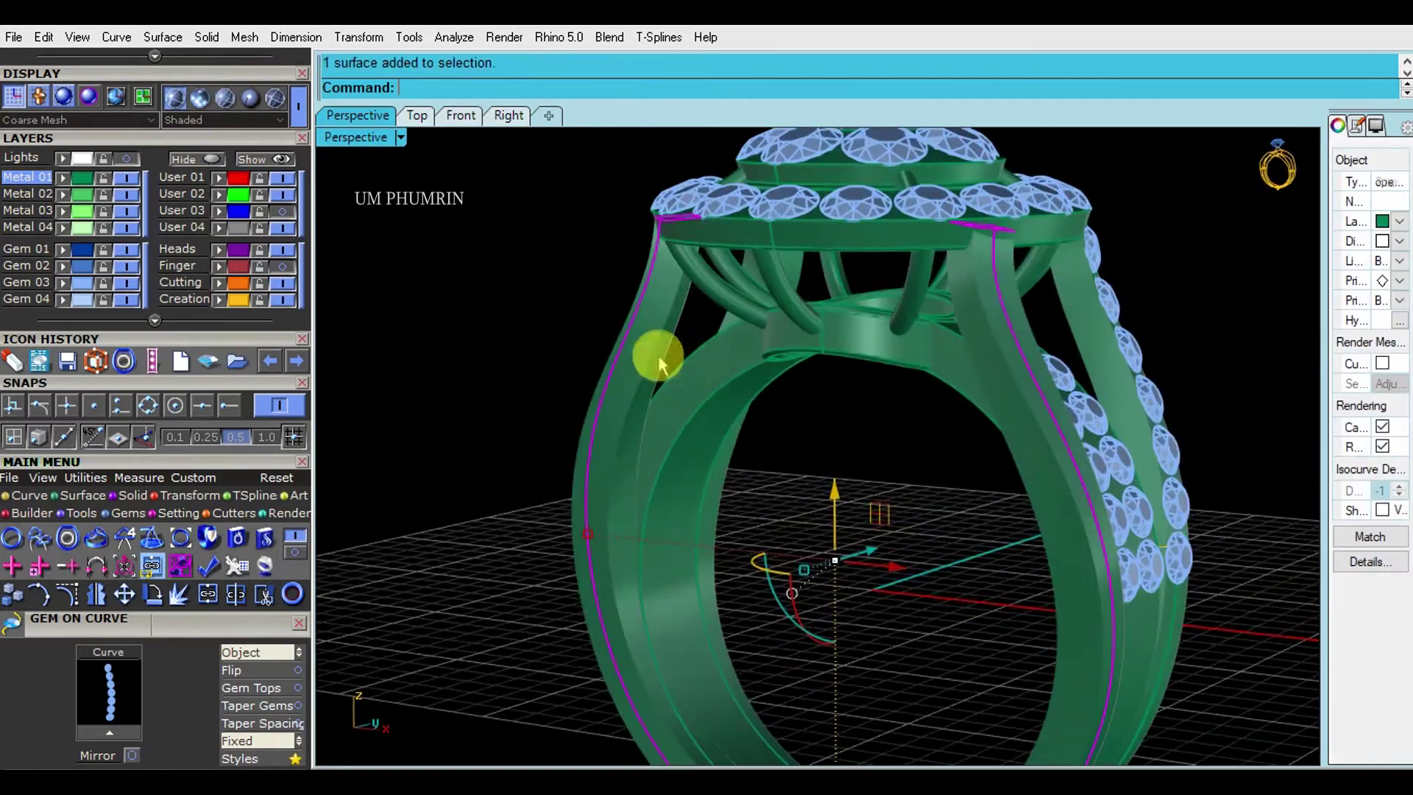
{"action": "scroll", "coordinate": [745, 457], "scroll_direction": "up", "scroll_amount": 3}
{"action": "scroll", "coordinate": [744, 457], "scroll_direction": "down", "scroll_amount": 3}
{"action": "left_click", "coordinate": [762, 411]}
{"action": "mouse_move", "coordinate": [762, 410]}
{"action": "right_mouse_down"}
{"action": "mouse_move", "coordinate": [723, 408]}
{"action": "mouse_move", "coordinate": [850, 416]}
{"action": "mouse_move", "coordinate": [731, 478]}
{"action": "mouse_move", "coordinate": [705, 458]}
{"action": "right_mouse_up"}
{"action": "key", "text": "Delete"}
{"action": "key", "text": "ctrl+s"}
- Select the middle band's gems and start Prong Adder on them
{"action": "scroll", "coordinate": [813, 425], "scroll_direction": "up", "scroll_amount": 3}
{"action": "scroll", "coordinate": [810, 331], "scroll_direction": "up", "scroll_amount": 2}
{"action": "left_click", "coordinate": [810, 331]}
{"action": "scroll", "coordinate": [864, 385], "scroll_direction": "down", "scroll_amount": 1}
{"action": "right_click", "coordinate": [864, 385]}
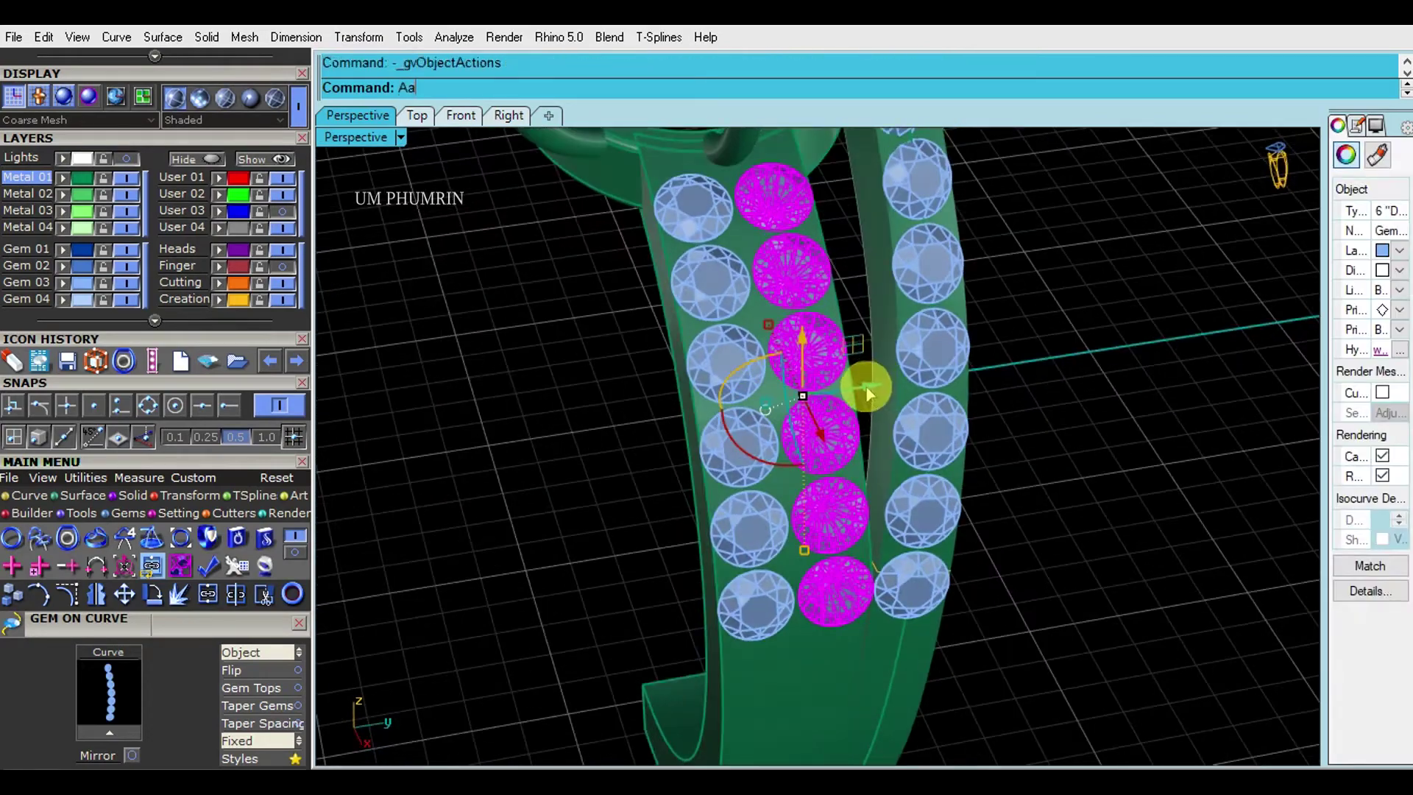
{"action": "left_click", "coordinate": [905, 476]}
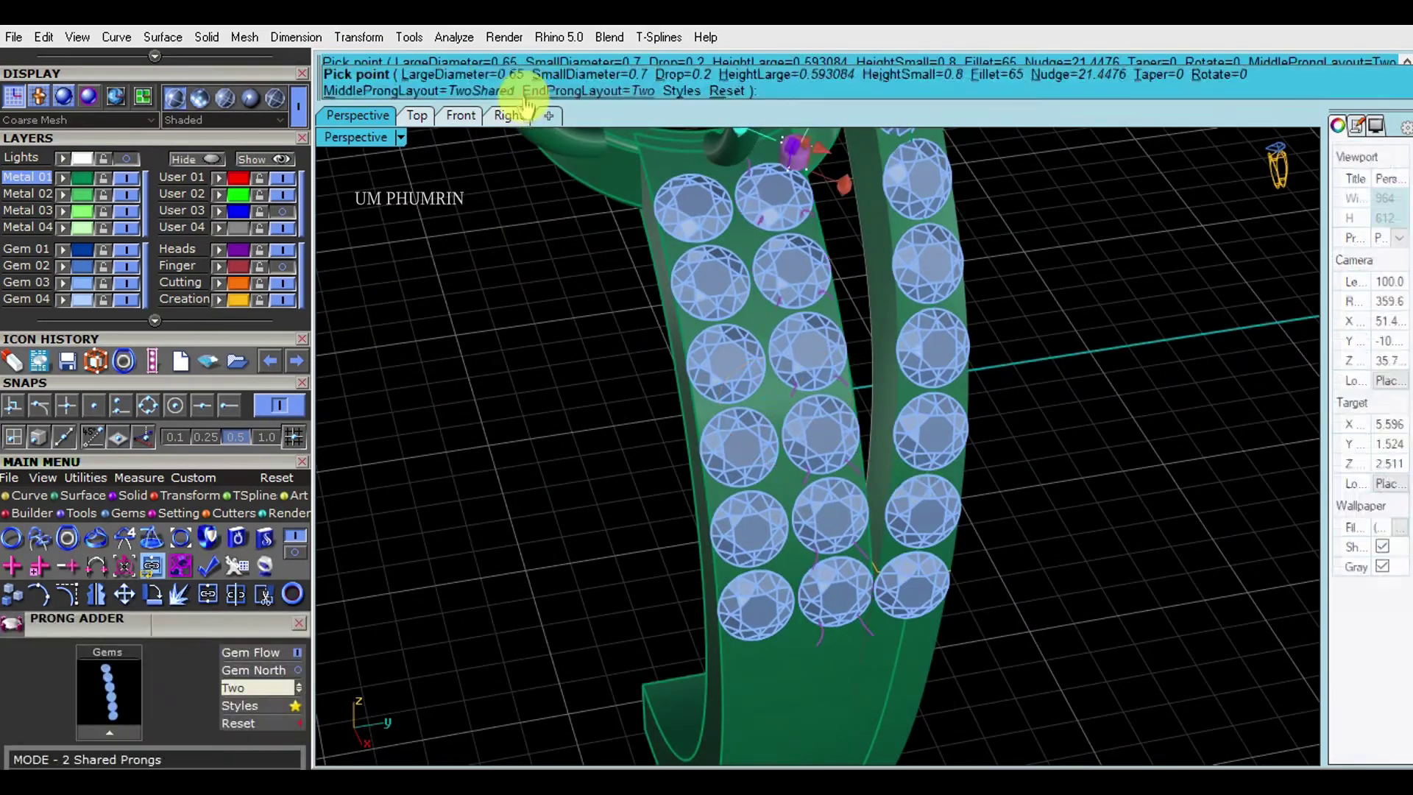
- Set the shared prongs' large diameter 0.55, height 0.458 and nudge 27.3
{"action": "type", "text": ".5"}
{"action": "key", "text": "Return"}
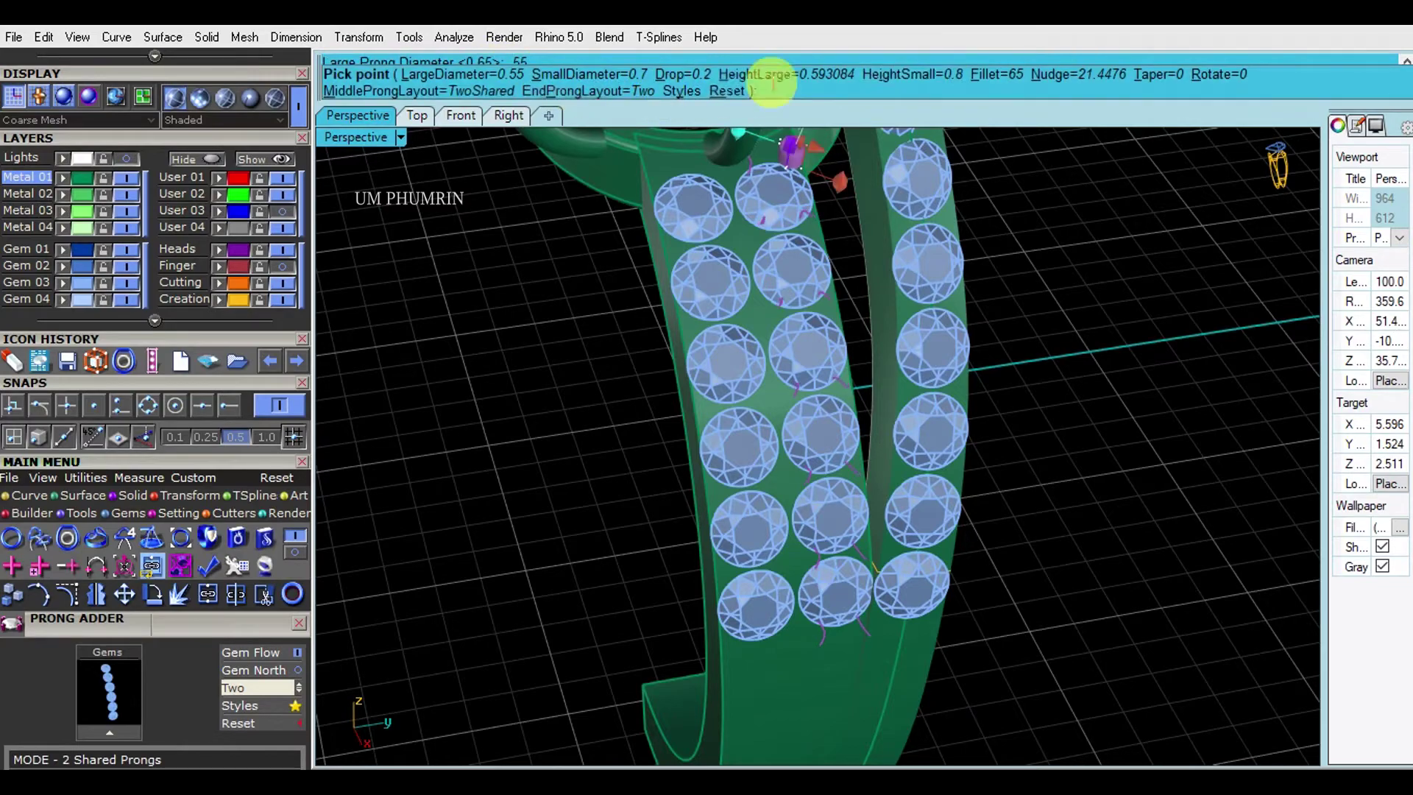
{"action": "mouse_move", "coordinate": [906, 349]}
{"action": "right_mouse_down"}
{"action": "mouse_move", "coordinate": [826, 300]}
{"action": "mouse_move", "coordinate": [758, 289]}
{"action": "right_mouse_up"}
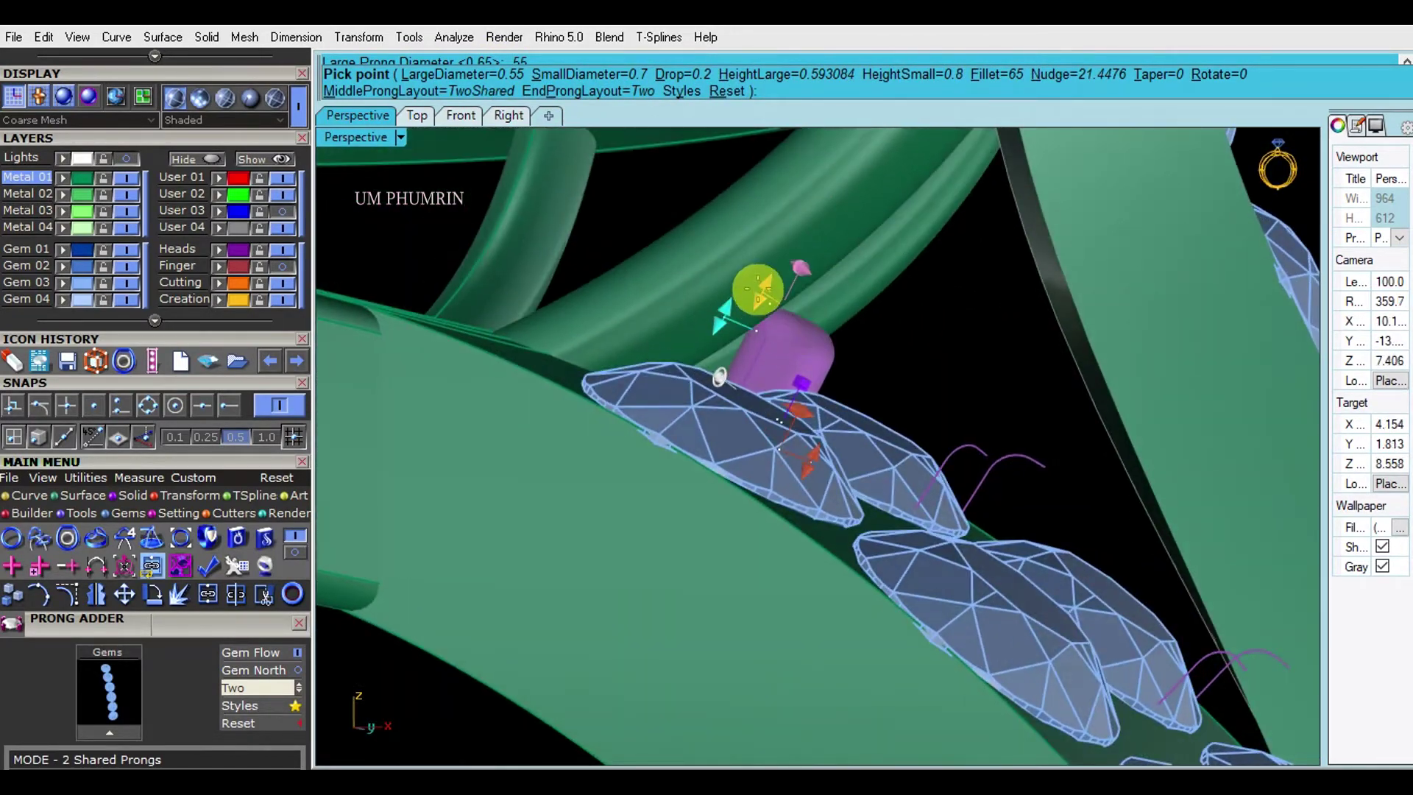
{"action": "left_click", "coordinate": [738, 308]}
{"action": "mouse_move", "coordinate": [858, 331]}
{"action": "right_mouse_down"}
{"action": "mouse_move", "coordinate": [742, 360]}
{"action": "mouse_move", "coordinate": [709, 441]}
{"action": "right_mouse_up"}
{"action": "left_click_drag", "start_coordinate": [709, 442], "coordinate": [724, 471]}
- Restart the prong layout with the new settings and review it around the gem rows
{"action": "scroll", "coordinate": [807, 437], "scroll_direction": "down", "scroll_amount": 5}
{"action": "mouse_move", "coordinate": [899, 309]}
{"action": "right_mouse_down"}
{"action": "mouse_move", "coordinate": [842, 397]}
{"action": "mouse_move", "coordinate": [758, 401]}
{"action": "right_mouse_up"}
{"action": "right_click", "coordinate": [755, 401]}
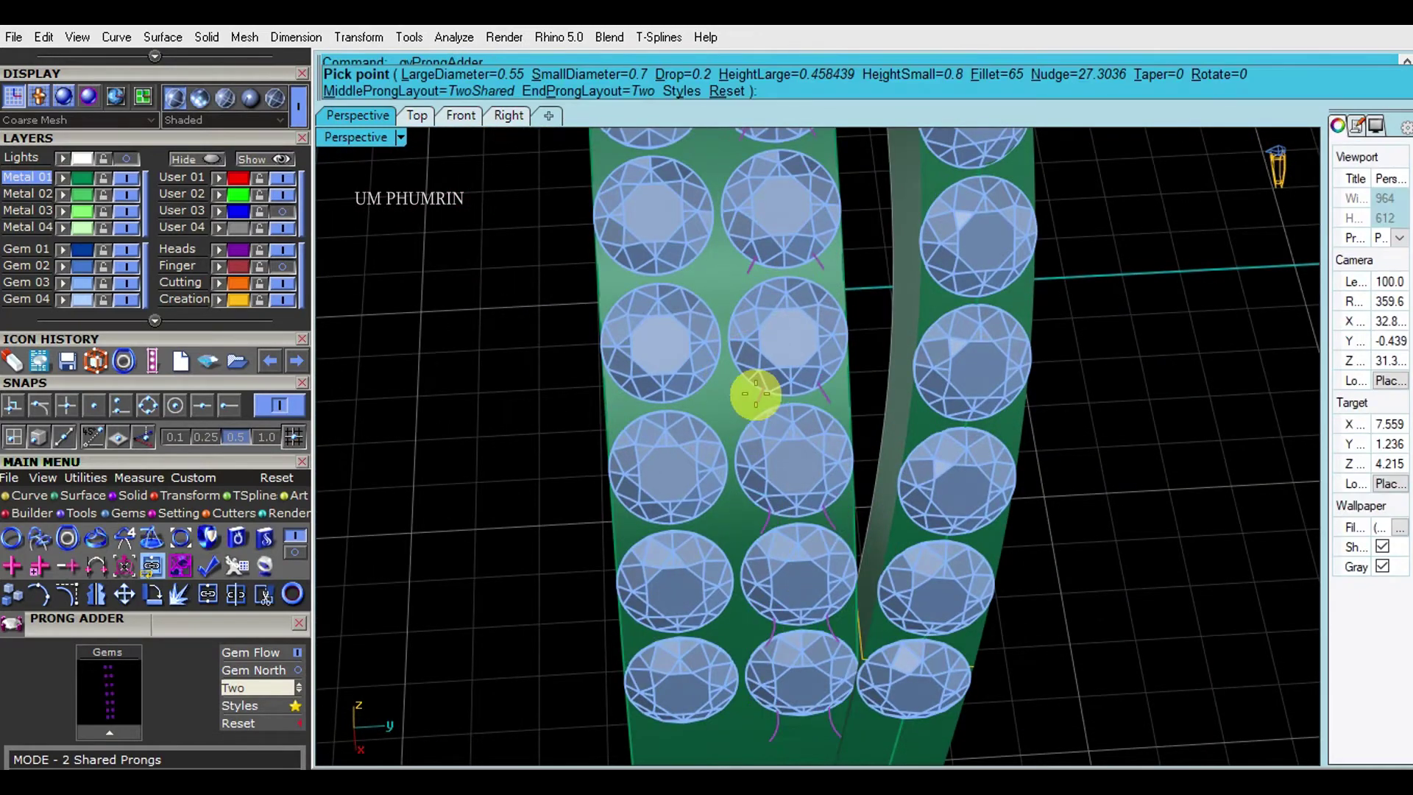
{"action": "right_click_drag", "start_coordinate": [781, 339], "coordinate": [841, 404]}
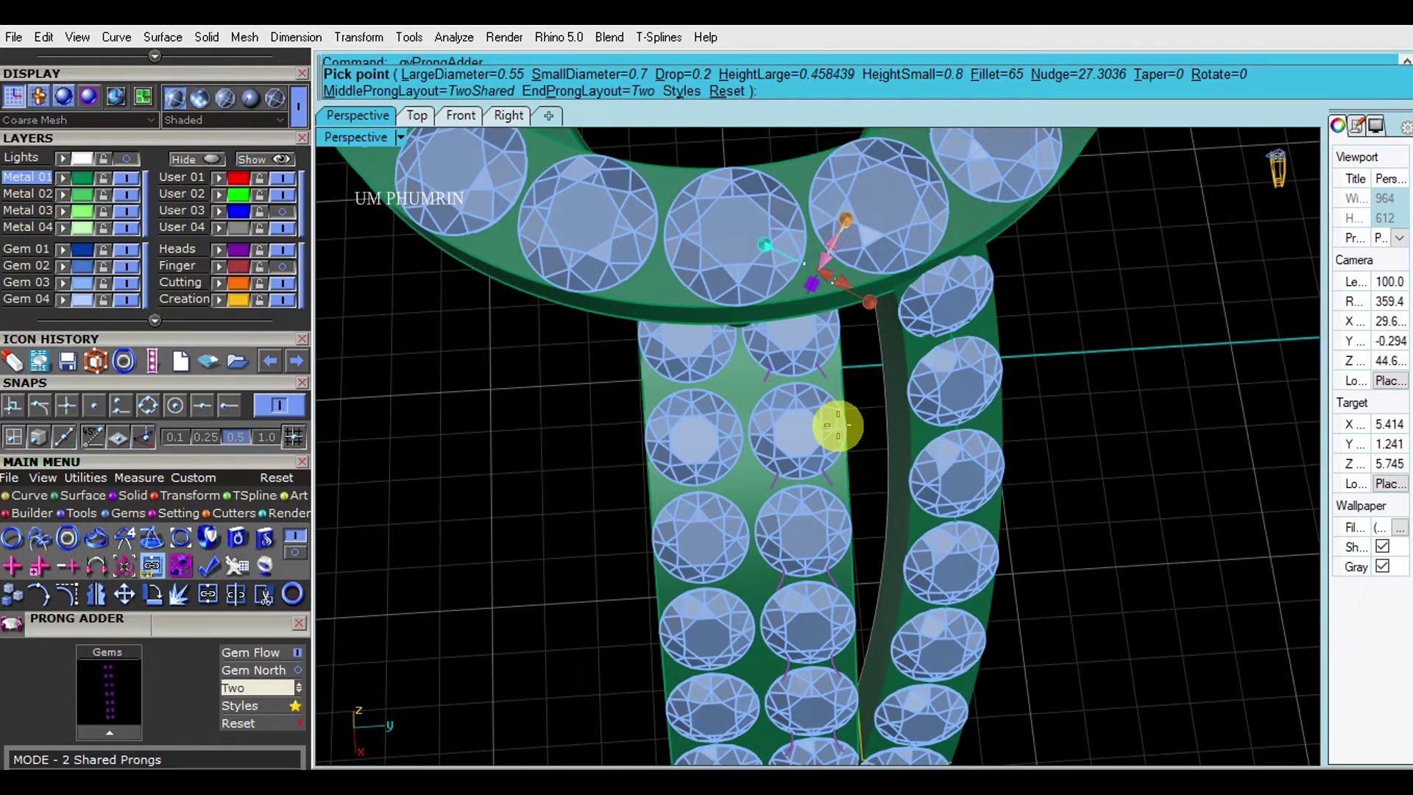
{"action": "mouse_move", "coordinate": [838, 163]}
{"action": "right_mouse_down"}
{"action": "mouse_move", "coordinate": [788, 214]}
{"action": "mouse_move", "coordinate": [692, 211]}
{"action": "right_mouse_up"}
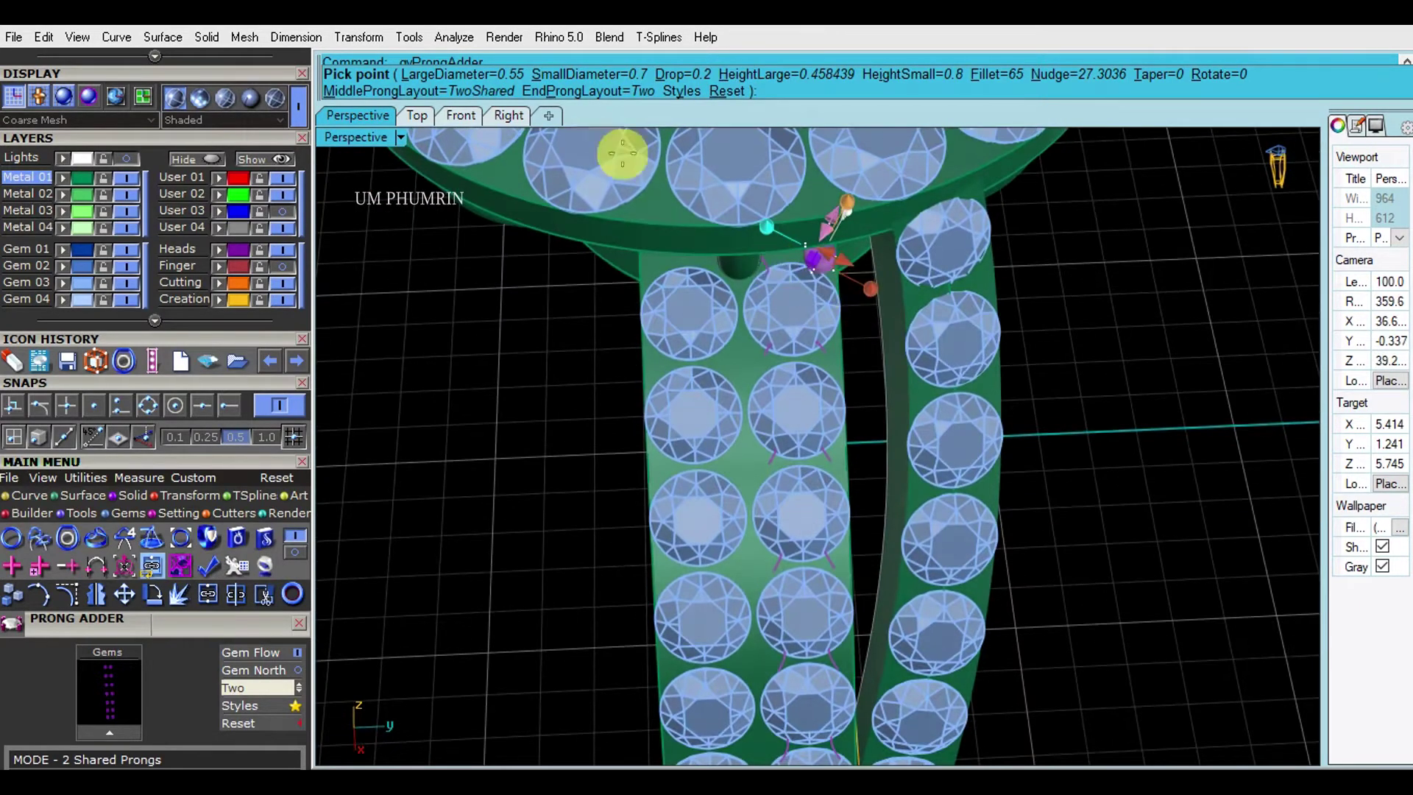
{"action": "left_click", "coordinate": [519, 75]}
- Accept the large diameter and create shared prongs on the double gem row
{"action": "key", "text": "Return"}
{"action": "left_click", "coordinate": [857, 340]}
{"action": "key", "text": "Return"}
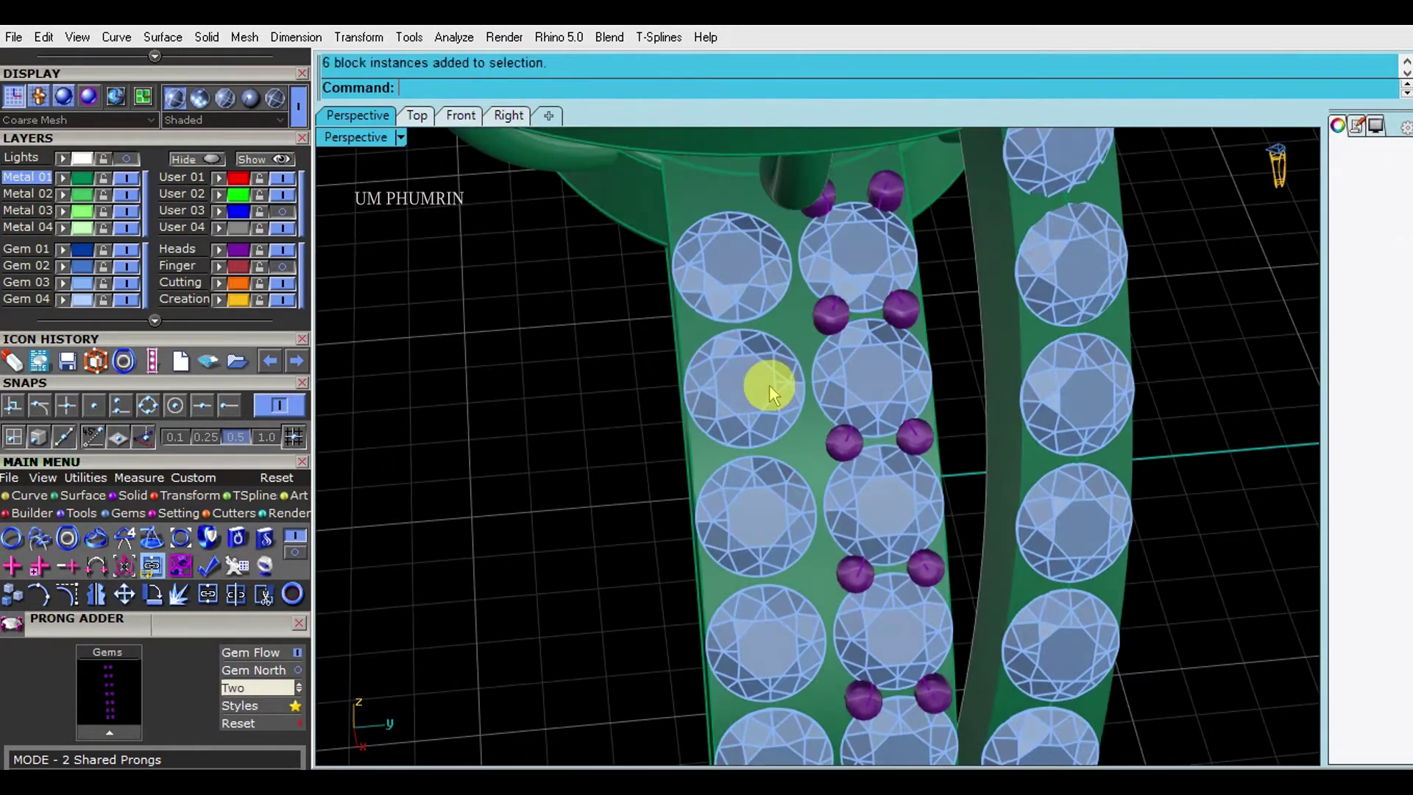
- Mirror the new prongs as a copy onto the other gem column
{"action": "left_click", "coordinate": [851, 306]}
{"action": "scroll", "coordinate": [852, 306], "scroll_direction": "down", "scroll_amount": 5}
{"action": "type", "text": "0"}
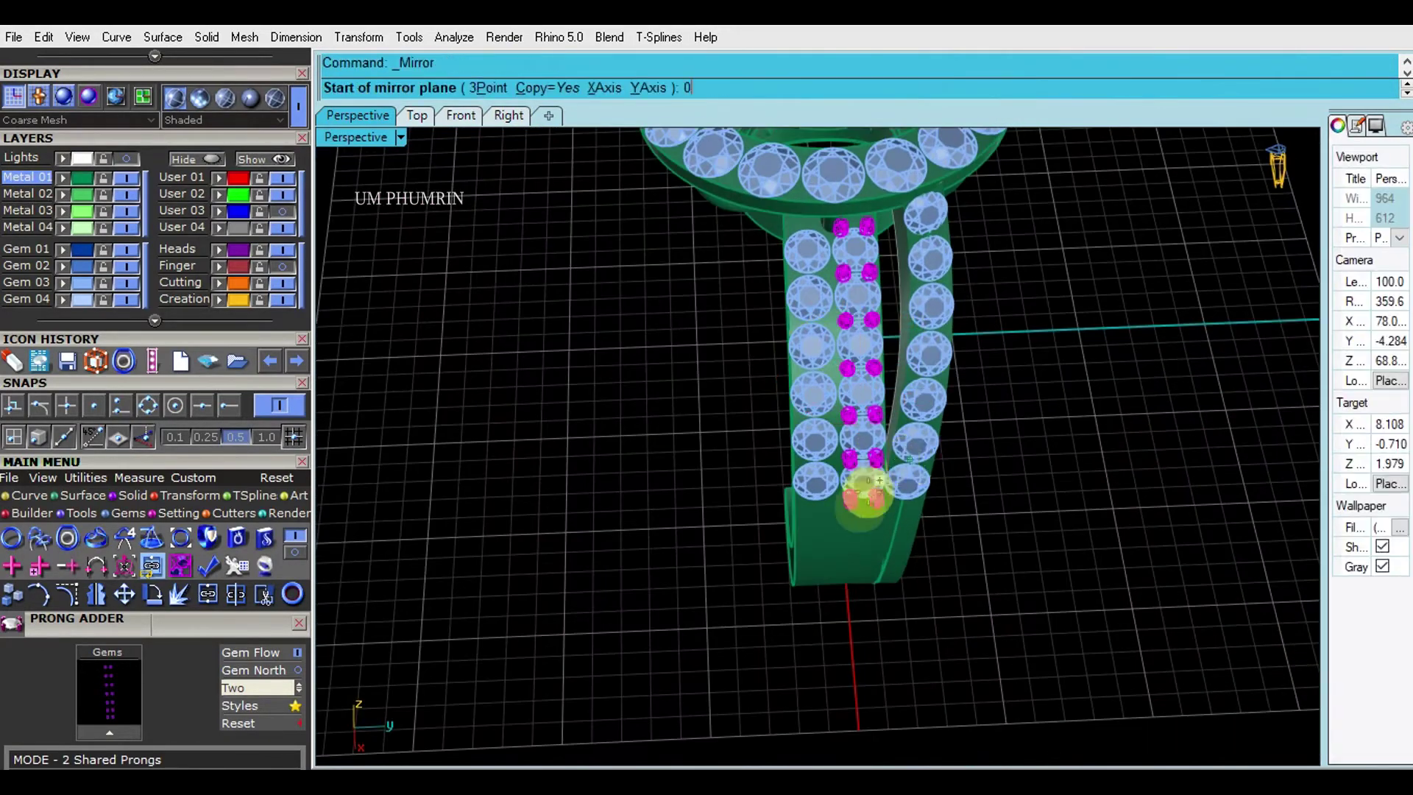
{"action": "scroll", "coordinate": [919, 536], "scroll_direction": "up", "scroll_amount": 3}
{"action": "scroll", "coordinate": [851, 403], "scroll_direction": "up", "scroll_amount": 3}
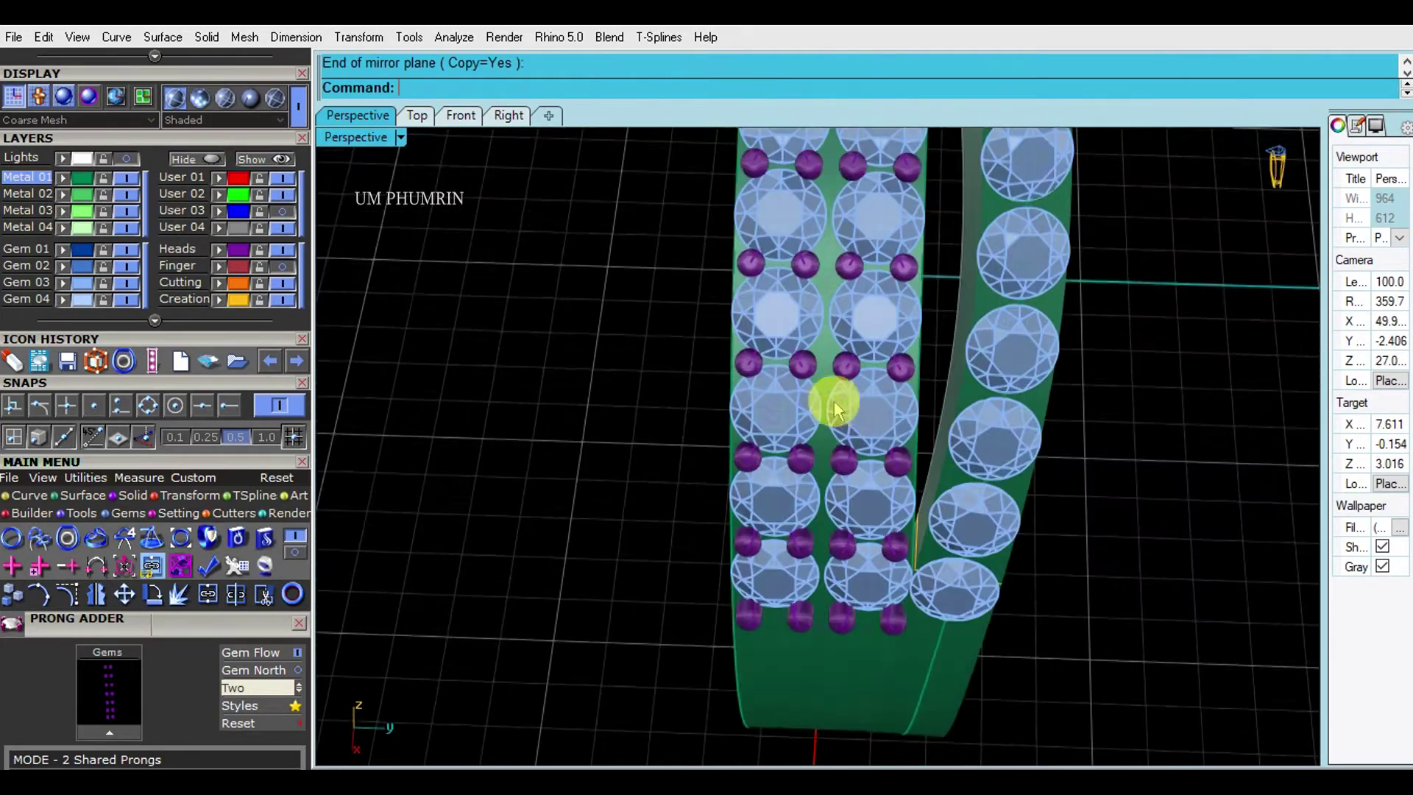
{"action": "scroll", "coordinate": [836, 400], "scroll_direction": "up", "scroll_amount": 3}
{"action": "mouse_move", "coordinate": [845, 340]}
{"action": "right_mouse_down"}
{"action": "mouse_move", "coordinate": [912, 397]}
{"action": "mouse_move", "coordinate": [807, 372]}
{"action": "right_mouse_up"}
{"action": "left_click", "coordinate": [807, 373]}
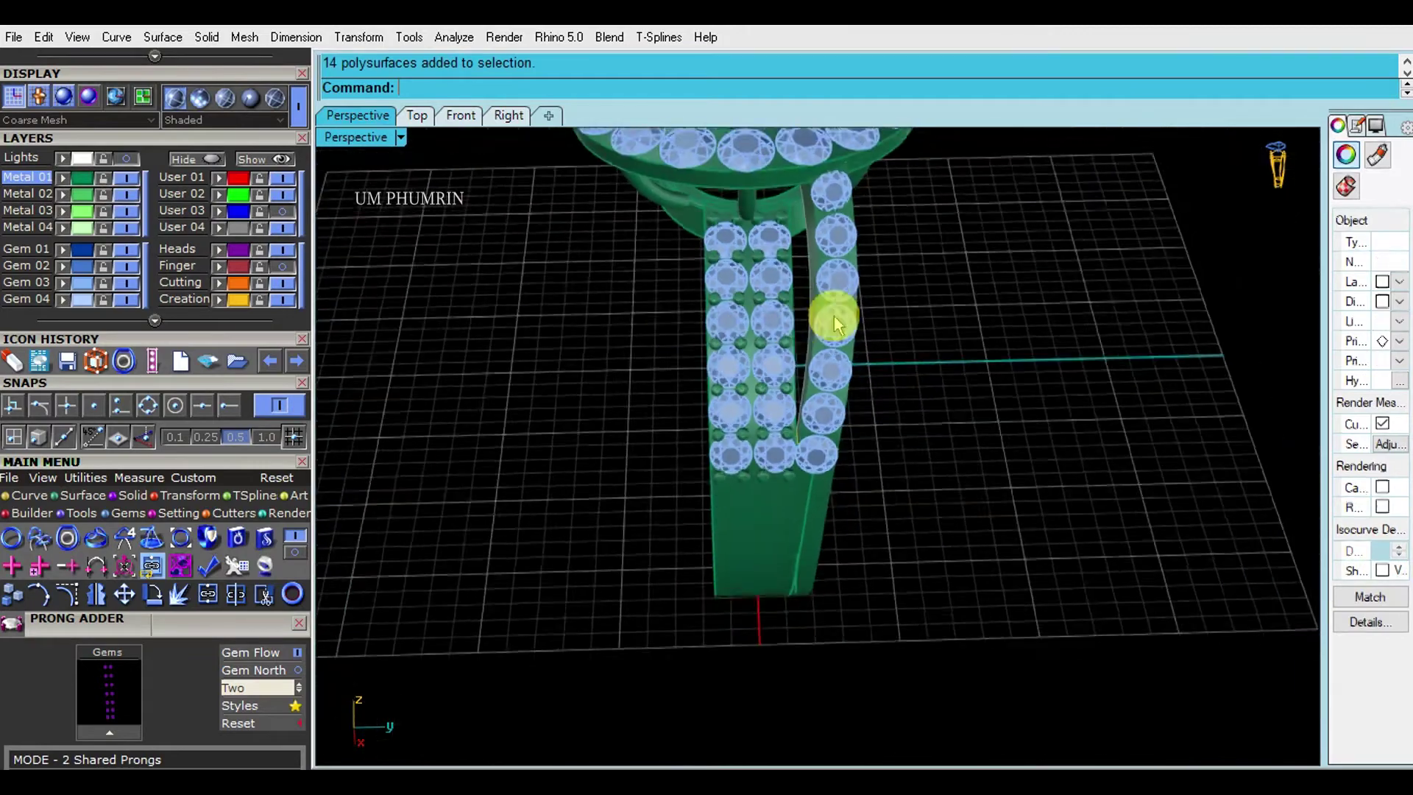
- Delete the selected prongs and orbit to a new angle on the gem rows
{"action": "right_click_drag", "start_coordinate": [830, 313], "coordinate": [774, 404]}
{"action": "scroll", "coordinate": [779, 307], "scroll_direction": "up", "scroll_amount": 3}
{"action": "scroll", "coordinate": [710, 284], "scroll_direction": "up", "scroll_amount": 2}
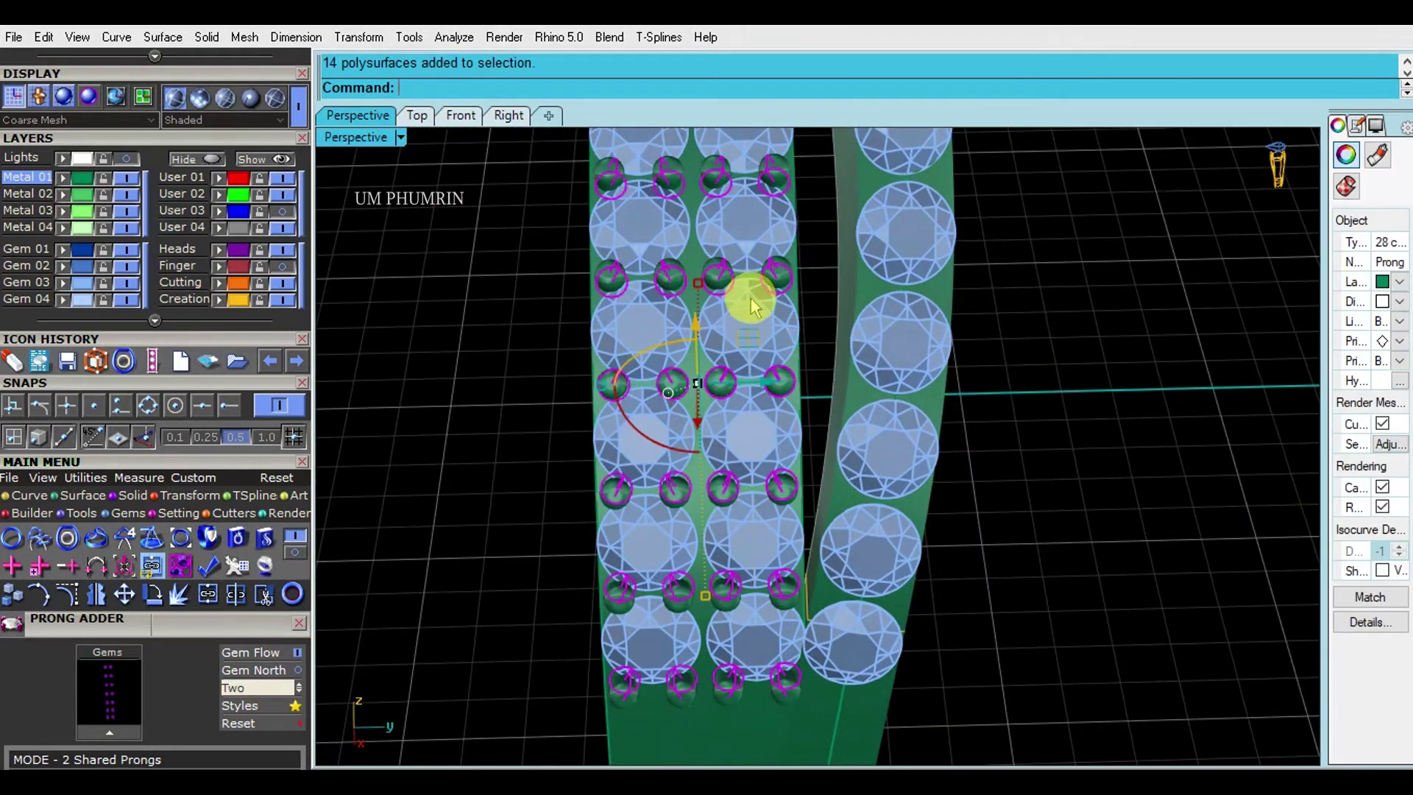
{"action": "type", "text": "De"}
{"action": "key", "text": "Return"}
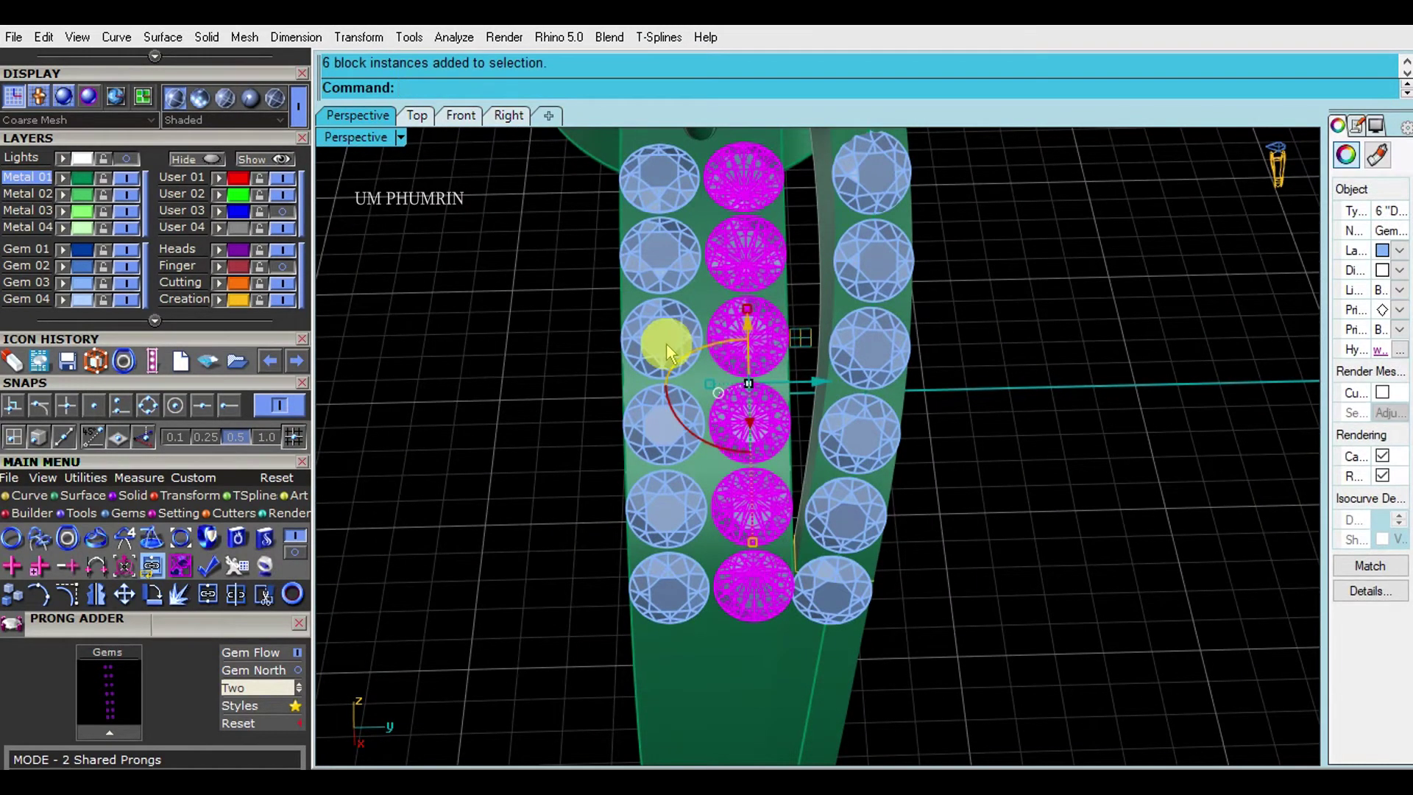
{"action": "right_click_drag", "start_coordinate": [924, 385], "coordinate": [831, 361]}
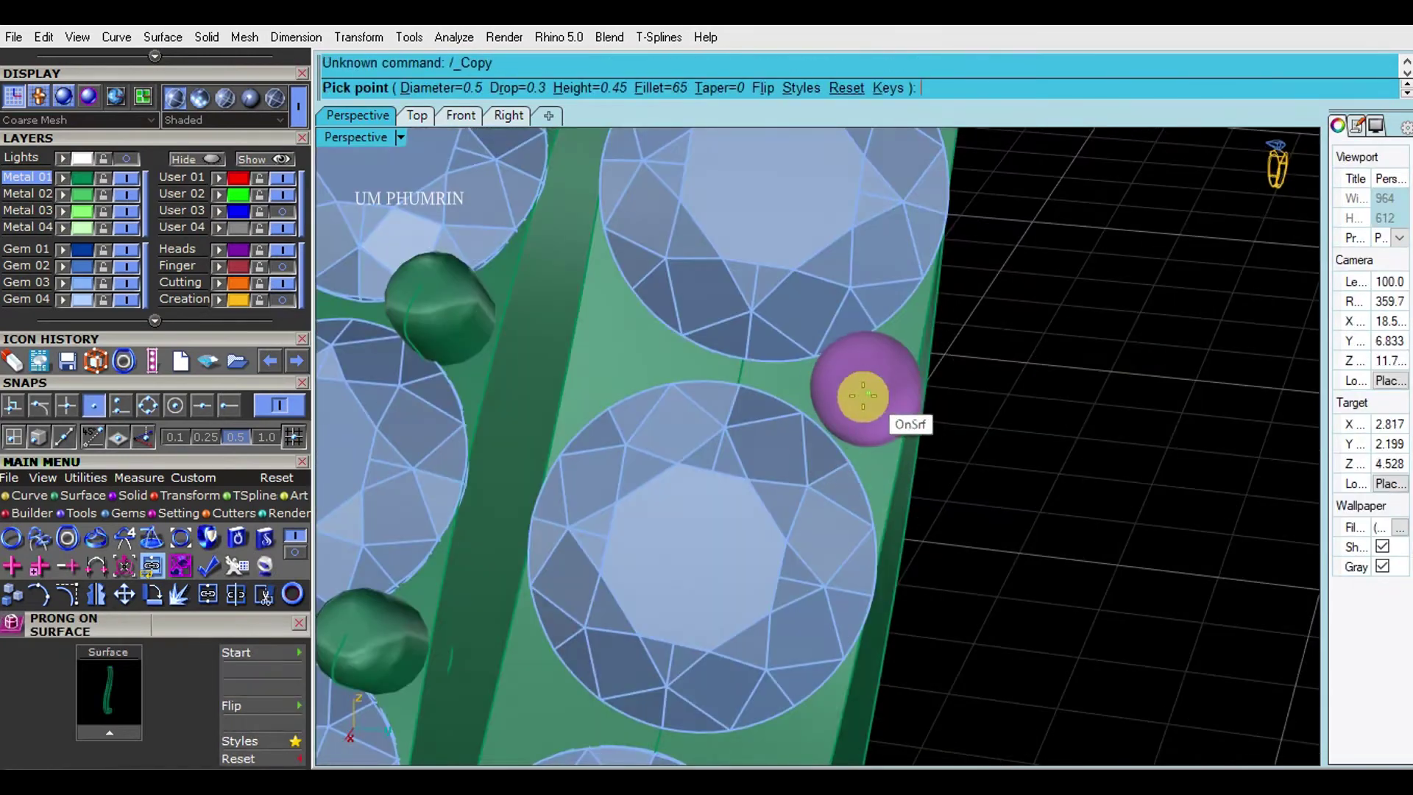
- Inspect the remaining gem gaps along the outer band, then stop prong placement
{"action": "mouse_move", "coordinate": [883, 417]}
{"action": "right_mouse_down"}
{"action": "mouse_move", "coordinate": [838, 409]}
{"action": "mouse_move", "coordinate": [844, 432]}
{"action": "mouse_move", "coordinate": [776, 452]}
{"action": "right_mouse_up"}
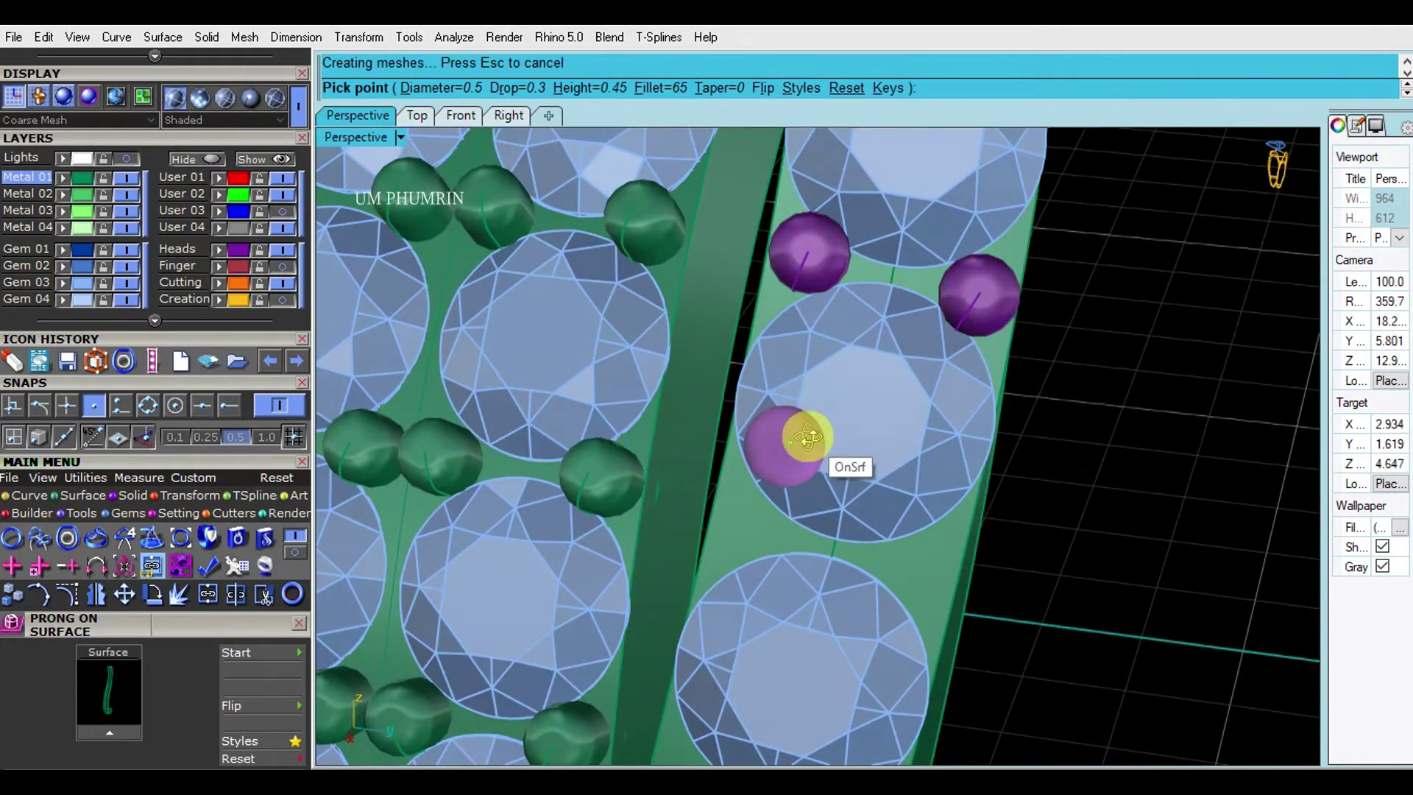
{"action": "scroll", "coordinate": [807, 438], "scroll_direction": "up", "scroll_amount": 1}
{"action": "scroll", "coordinate": [802, 498], "scroll_direction": "up", "scroll_amount": 1}
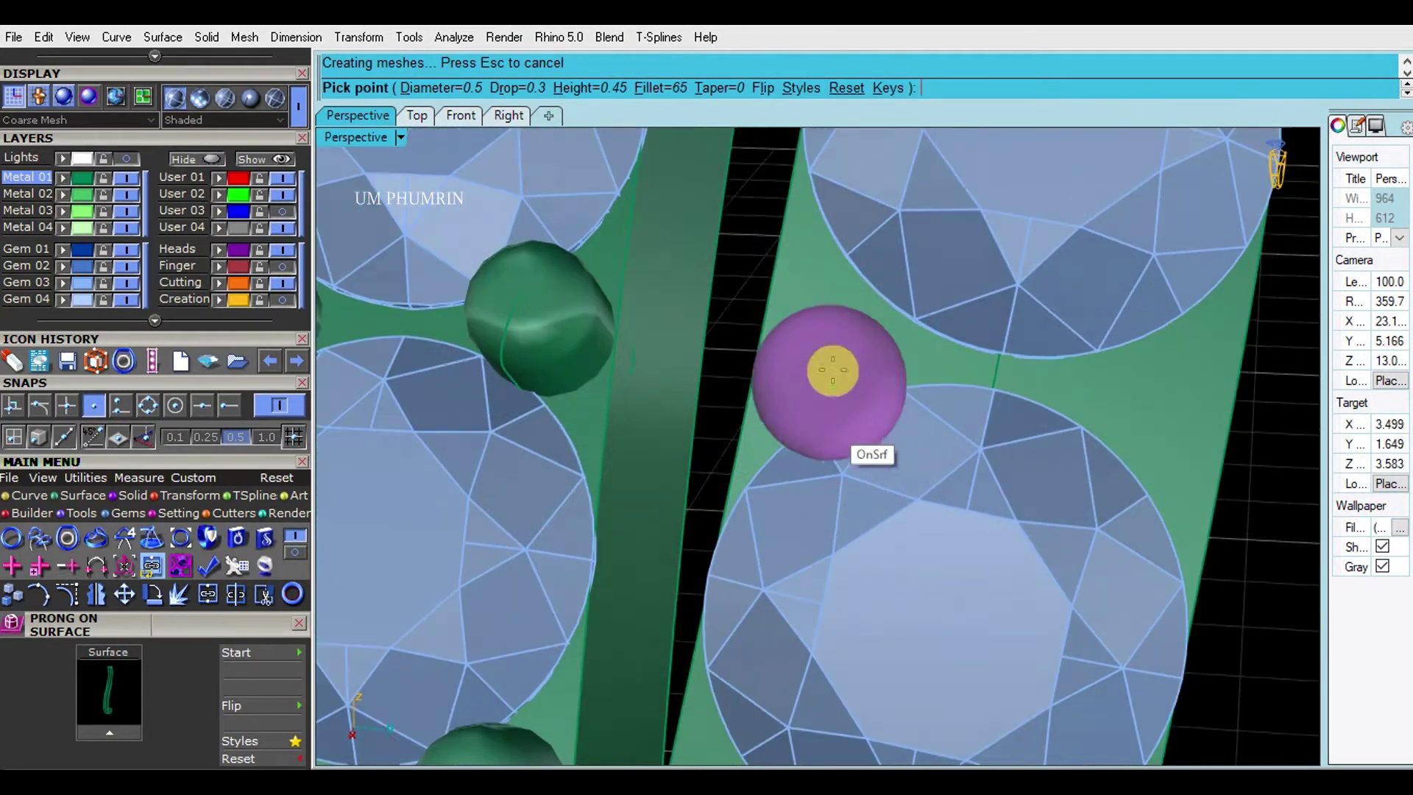
{"action": "scroll", "coordinate": [829, 375], "scroll_direction": "up", "scroll_amount": 1}
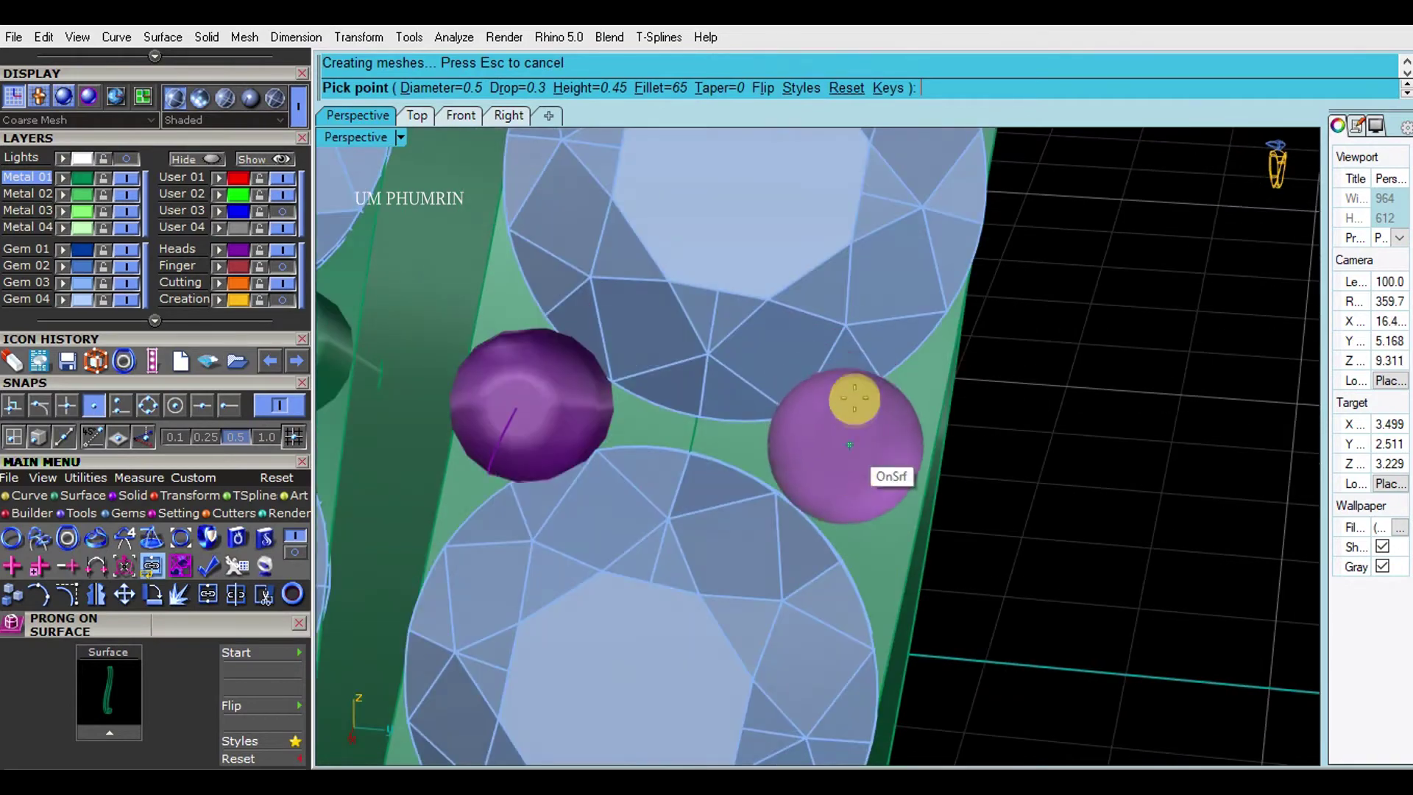
{"action": "right_click_drag", "start_coordinate": [851, 382], "coordinate": [856, 418]}
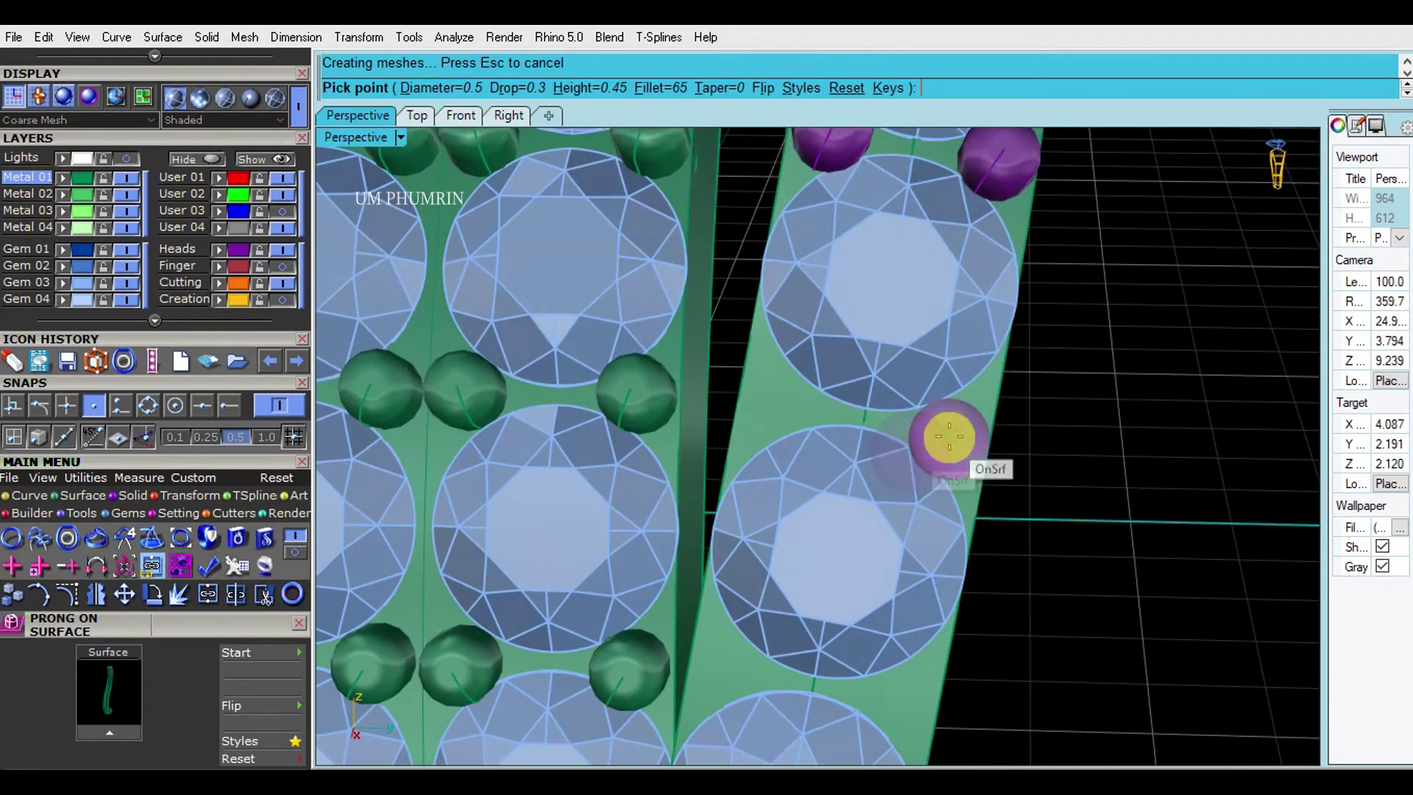
{"action": "scroll", "coordinate": [927, 442], "scroll_direction": "up", "scroll_amount": 3}
{"action": "scroll", "coordinate": [906, 433], "scroll_direction": "up", "scroll_amount": 2}
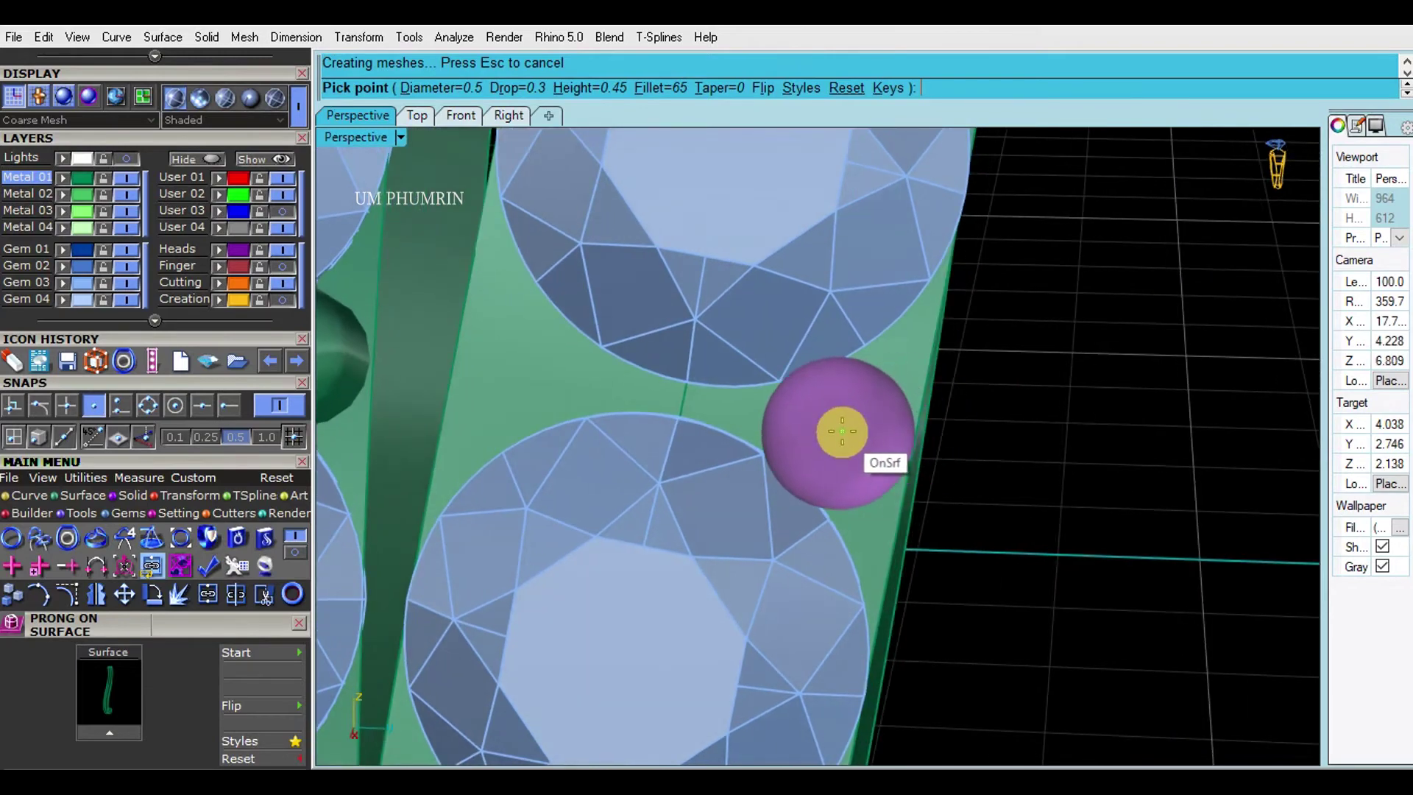
{"action": "scroll", "coordinate": [896, 425], "scroll_direction": "down", "scroll_amount": 2}
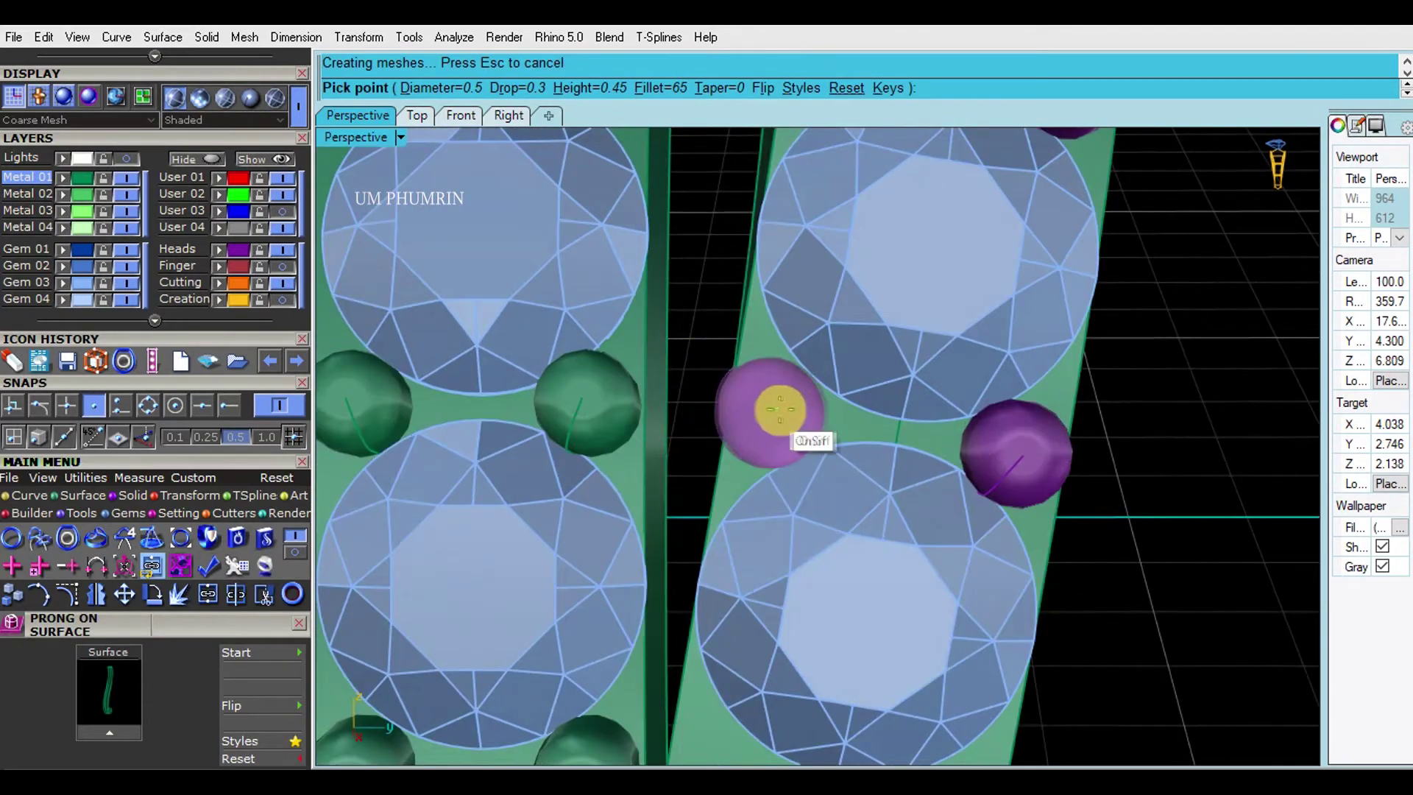
{"action": "scroll", "coordinate": [775, 404], "scroll_direction": "up", "scroll_amount": 2}
{"action": "scroll", "coordinate": [782, 404], "scroll_direction": "down", "scroll_amount": 3}
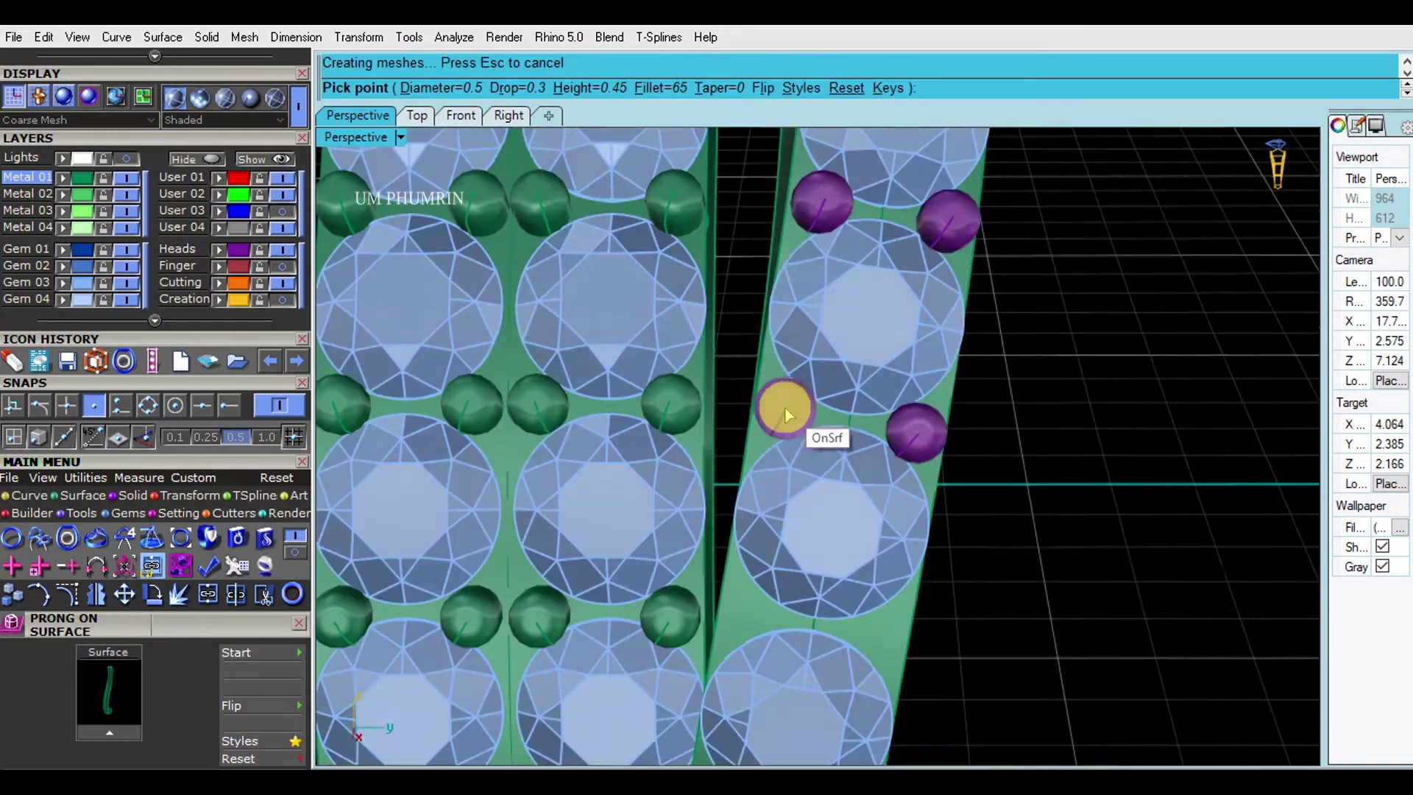
{"action": "scroll", "coordinate": [766, 398], "scroll_direction": "up", "scroll_amount": 3}
{"action": "scroll", "coordinate": [779, 344], "scroll_direction": "up", "scroll_amount": 2}
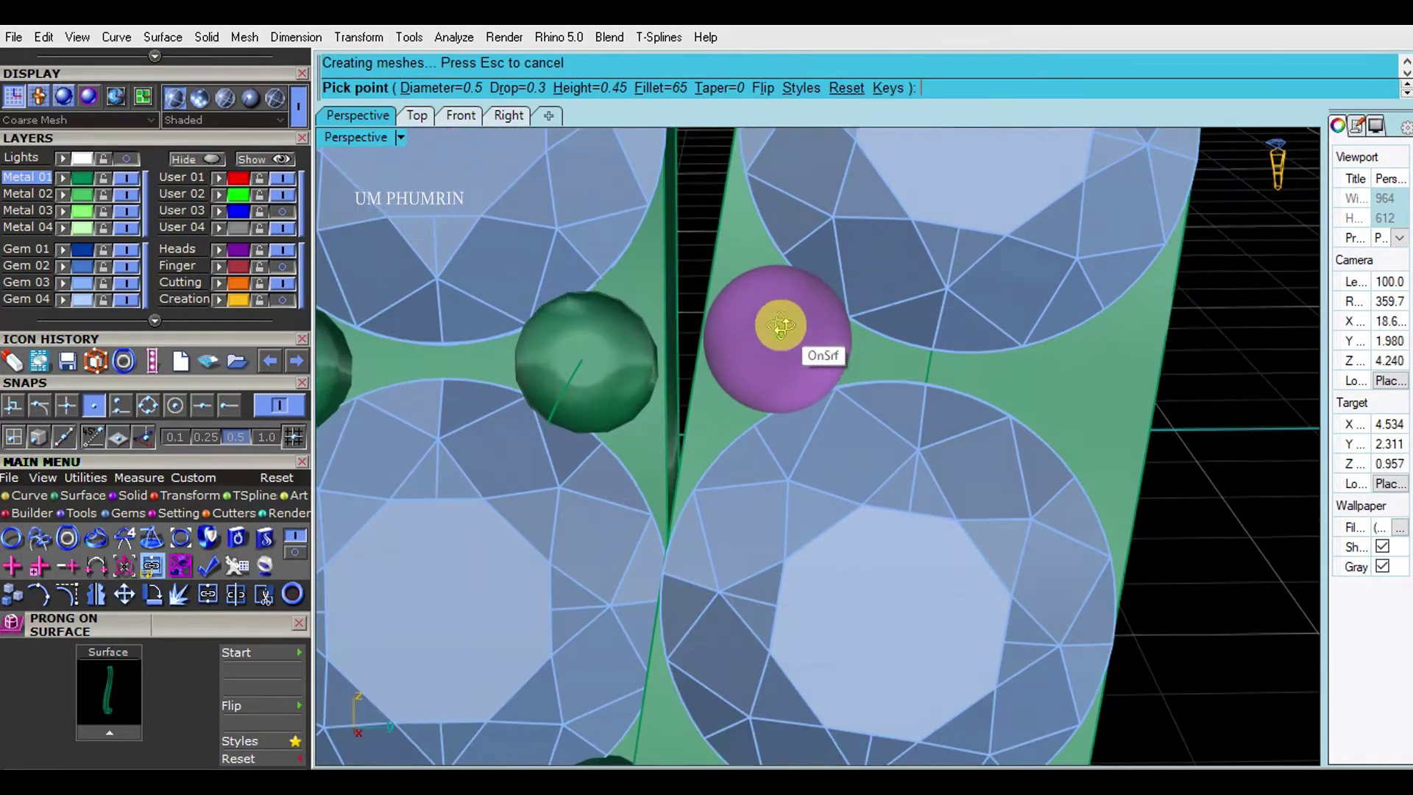
{"action": "scroll", "coordinate": [781, 340], "scroll_direction": "up", "scroll_amount": 1}
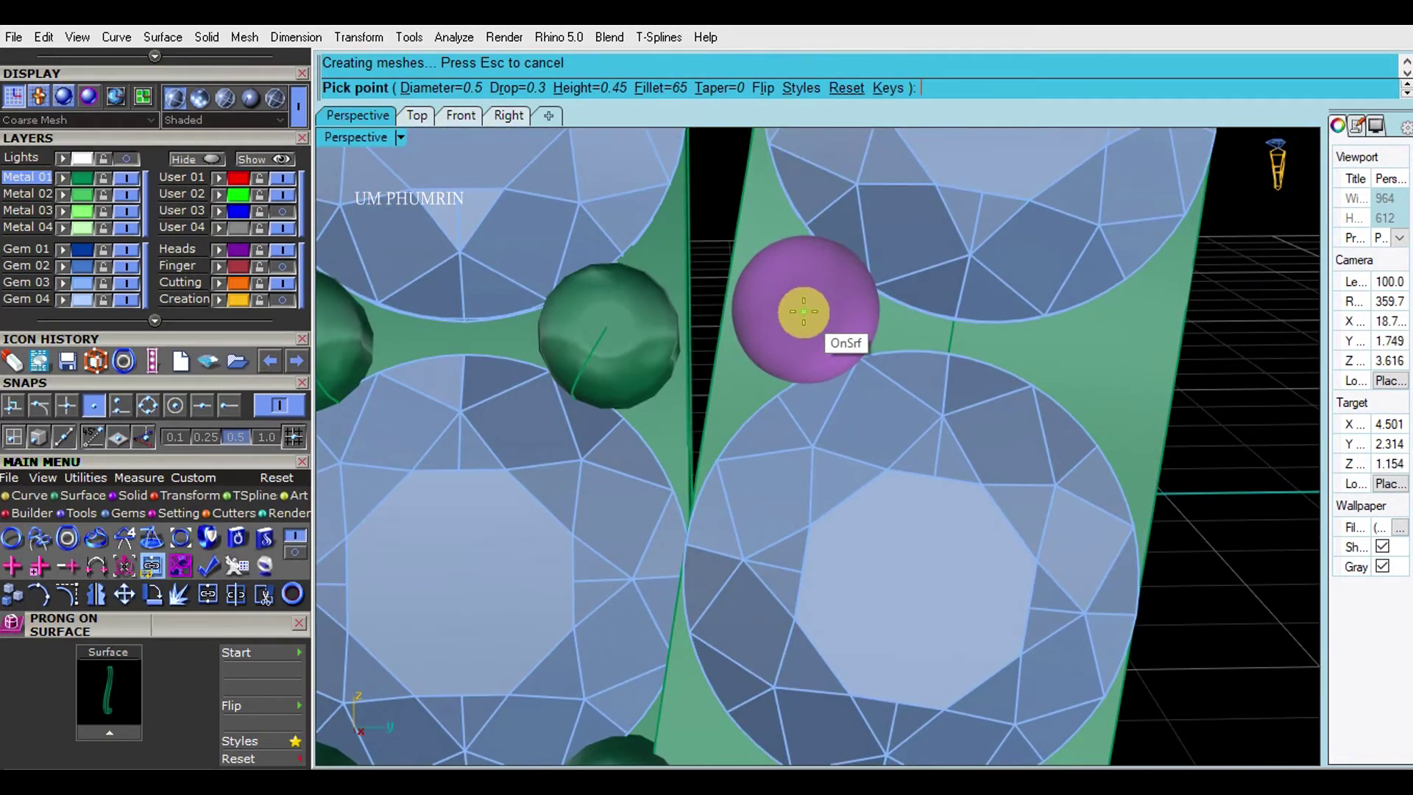
{"action": "key", "text": "ctrl+Right"}
{"action": "key", "text": "ctrl+Right"}
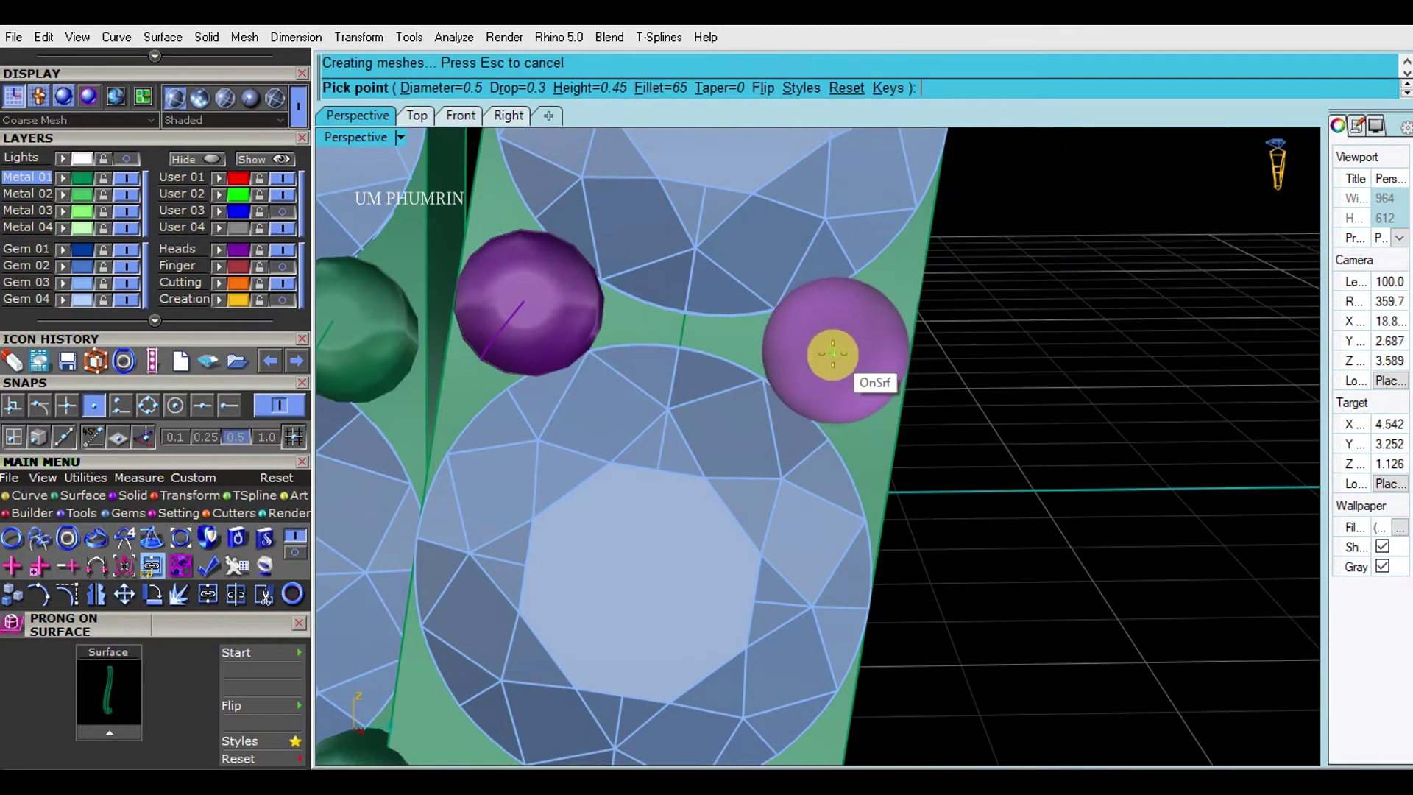
{"action": "scroll", "coordinate": [828, 357], "scroll_direction": "down", "scroll_amount": 2}
{"action": "key", "text": "ctrl+Down"}
{"action": "key", "text": "ctrl+Down"}
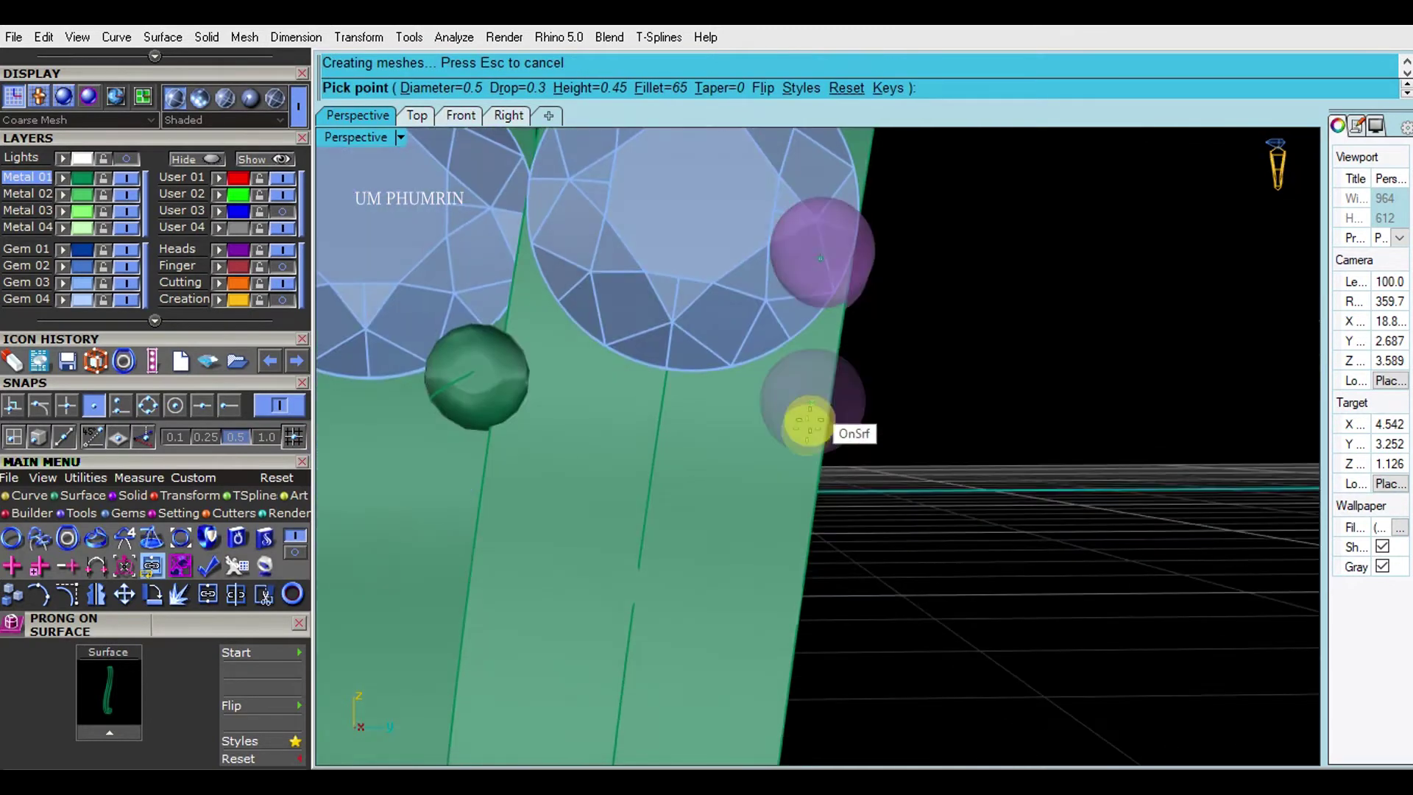
{"action": "key", "text": "ctrl+Left"}
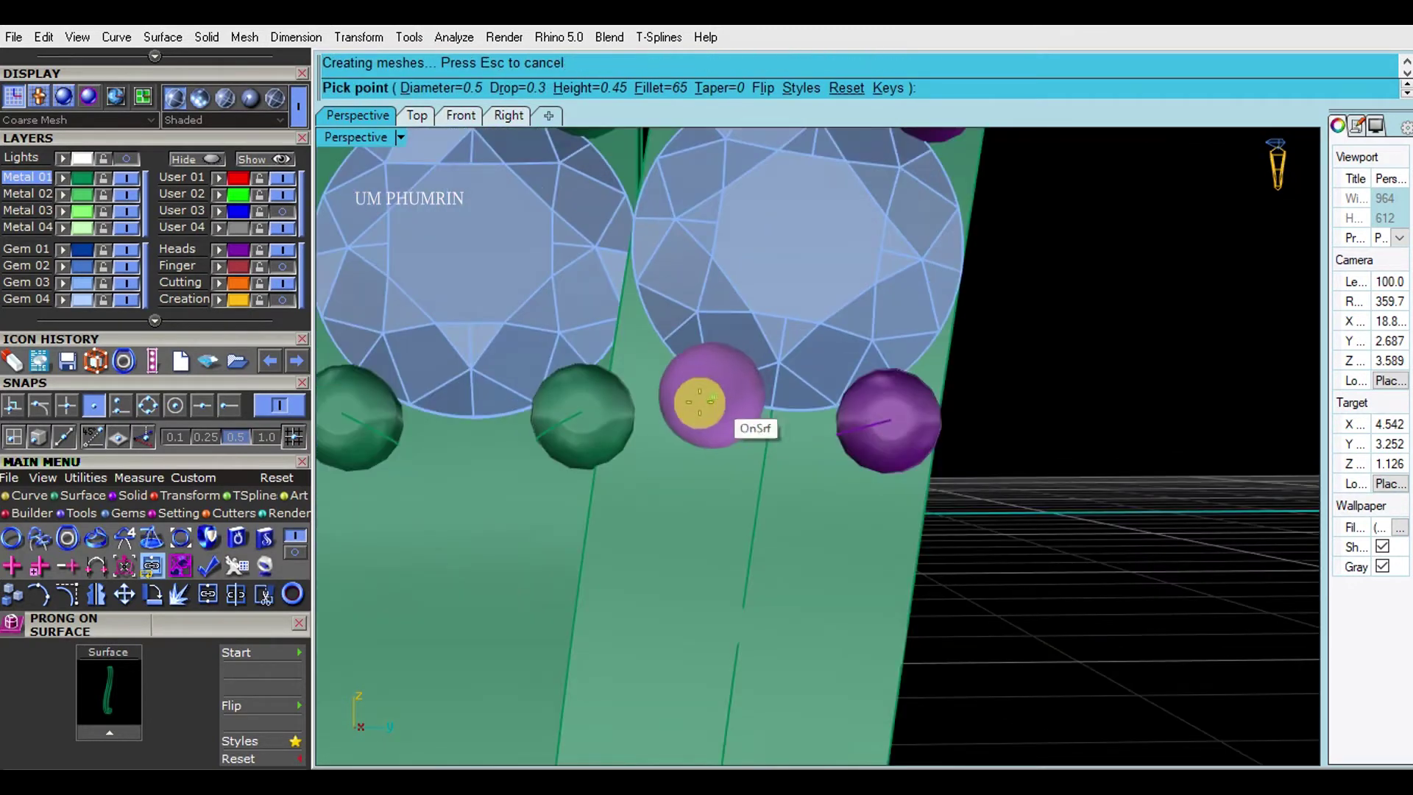
{"action": "scroll", "coordinate": [682, 413], "scroll_direction": "down", "scroll_amount": 1}
{"action": "scroll", "coordinate": [677, 410], "scroll_direction": "down", "scroll_amount": 2}
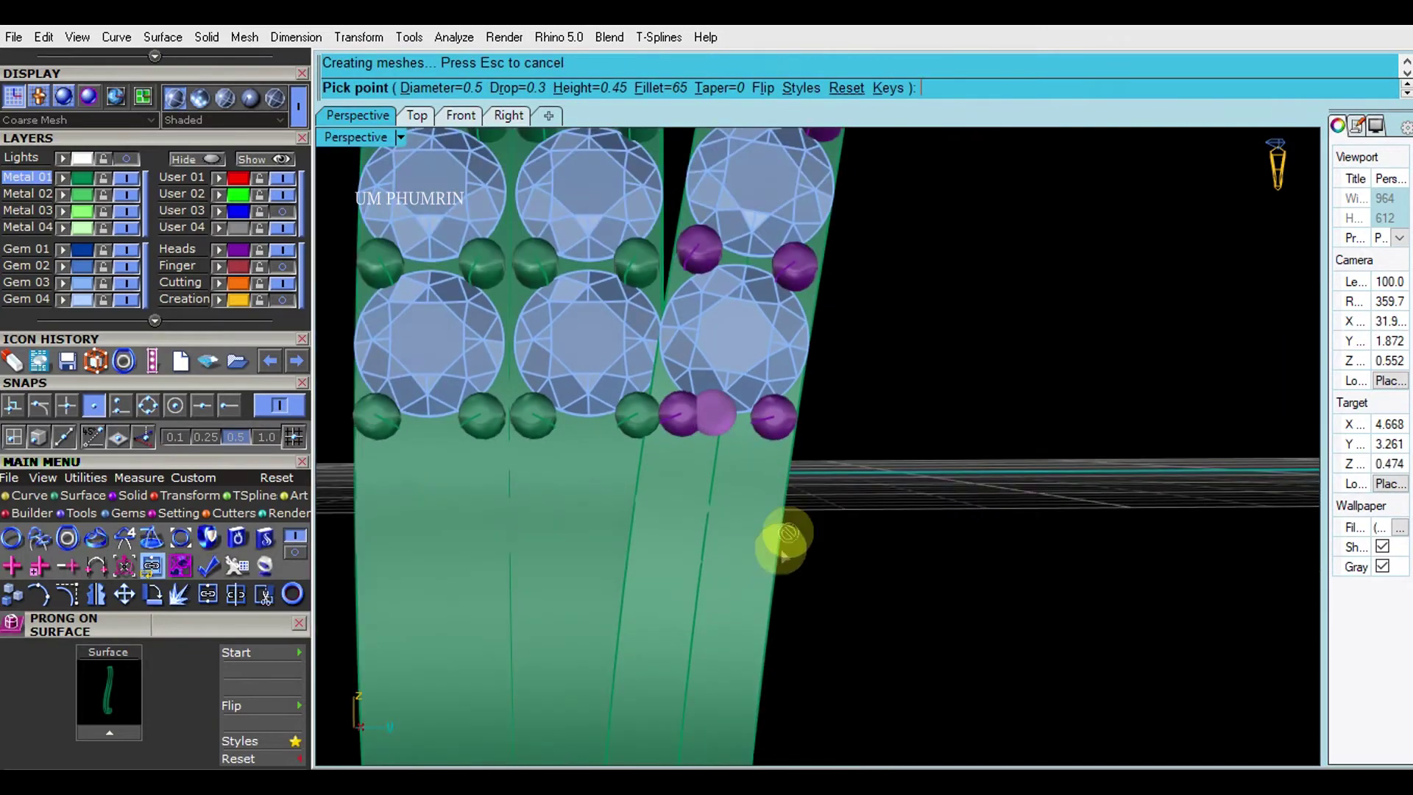
{"action": "scroll", "coordinate": [782, 542], "scroll_direction": "down", "scroll_amount": 2}
{"action": "scroll", "coordinate": [797, 498], "scroll_direction": "down", "scroll_amount": 2}
{"action": "key", "text": "Escape"}
- Select and delete the misplaced prong on the outer band
{"action": "scroll", "coordinate": [788, 410], "scroll_direction": "up", "scroll_amount": 3}
{"action": "scroll", "coordinate": [809, 400], "scroll_direction": "up", "scroll_amount": 3}
{"action": "left_click", "coordinate": [809, 400]}
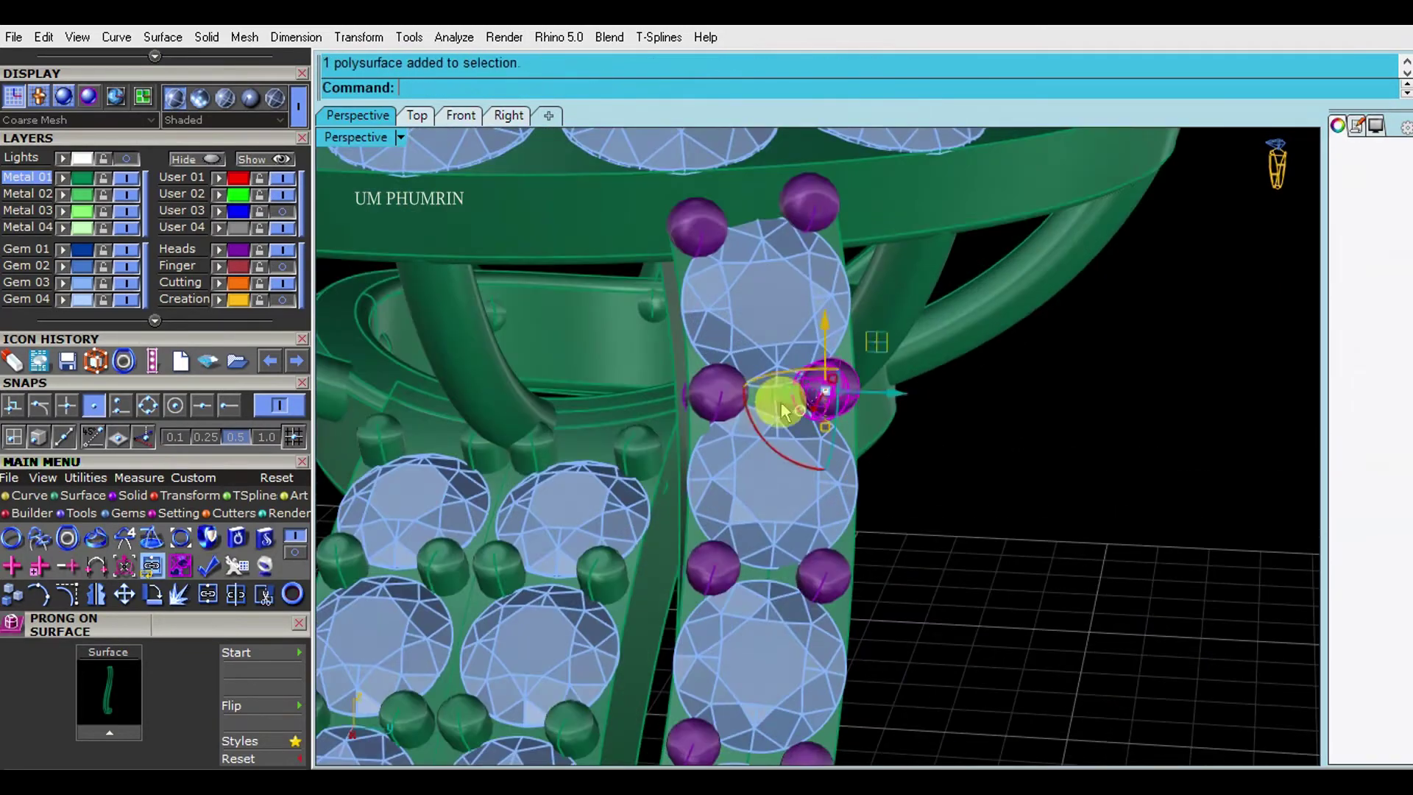
{"action": "key", "text": "Delete"}
- Rerun Prong On Surface and place three prongs around the end gem
{"action": "key", "text": "Return"}
{"action": "scroll", "coordinate": [846, 427], "scroll_direction": "up", "scroll_amount": 3}
{"action": "scroll", "coordinate": [804, 448], "scroll_direction": "up", "scroll_amount": 1}
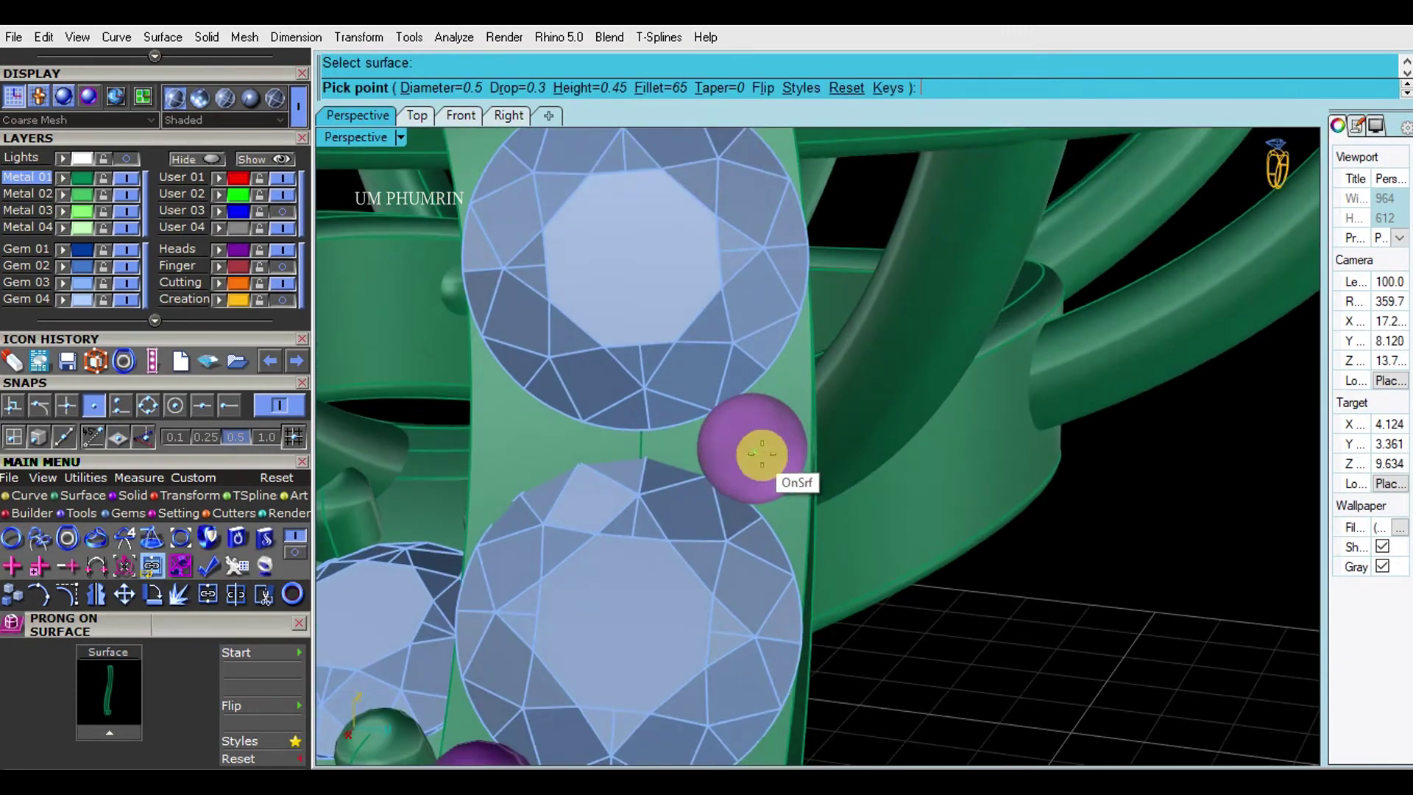
{"action": "scroll", "coordinate": [765, 452], "scroll_direction": "up", "scroll_amount": 1}
{"action": "left_click", "coordinate": [773, 452]}
{"action": "mouse_move", "coordinate": [748, 442]}
{"action": "right_mouse_down"}
{"action": "mouse_move", "coordinate": [701, 441]}
{"action": "mouse_move", "coordinate": [666, 268]}
{"action": "right_mouse_up"}
{"action": "left_click", "coordinate": [696, 434]}
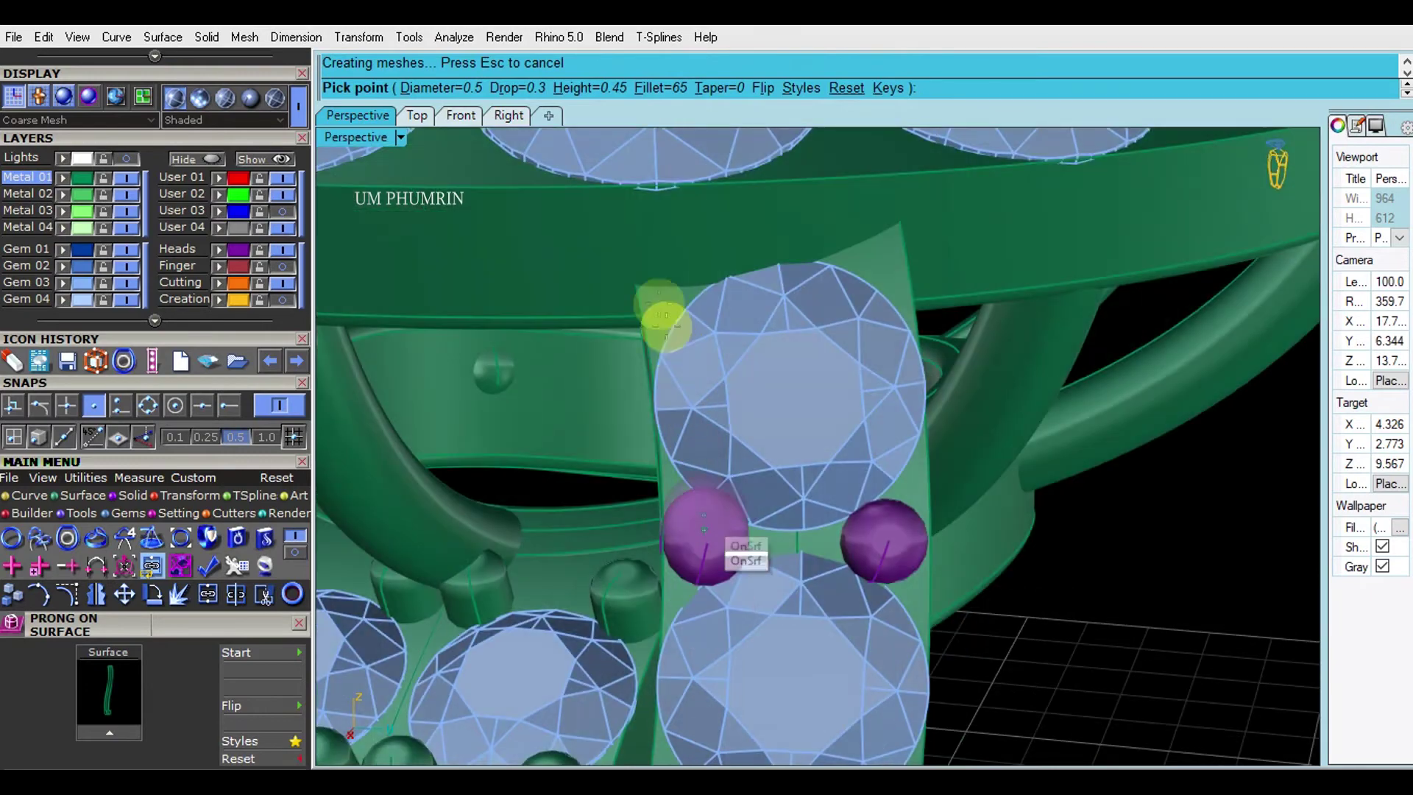
{"action": "left_click", "coordinate": [677, 267]}
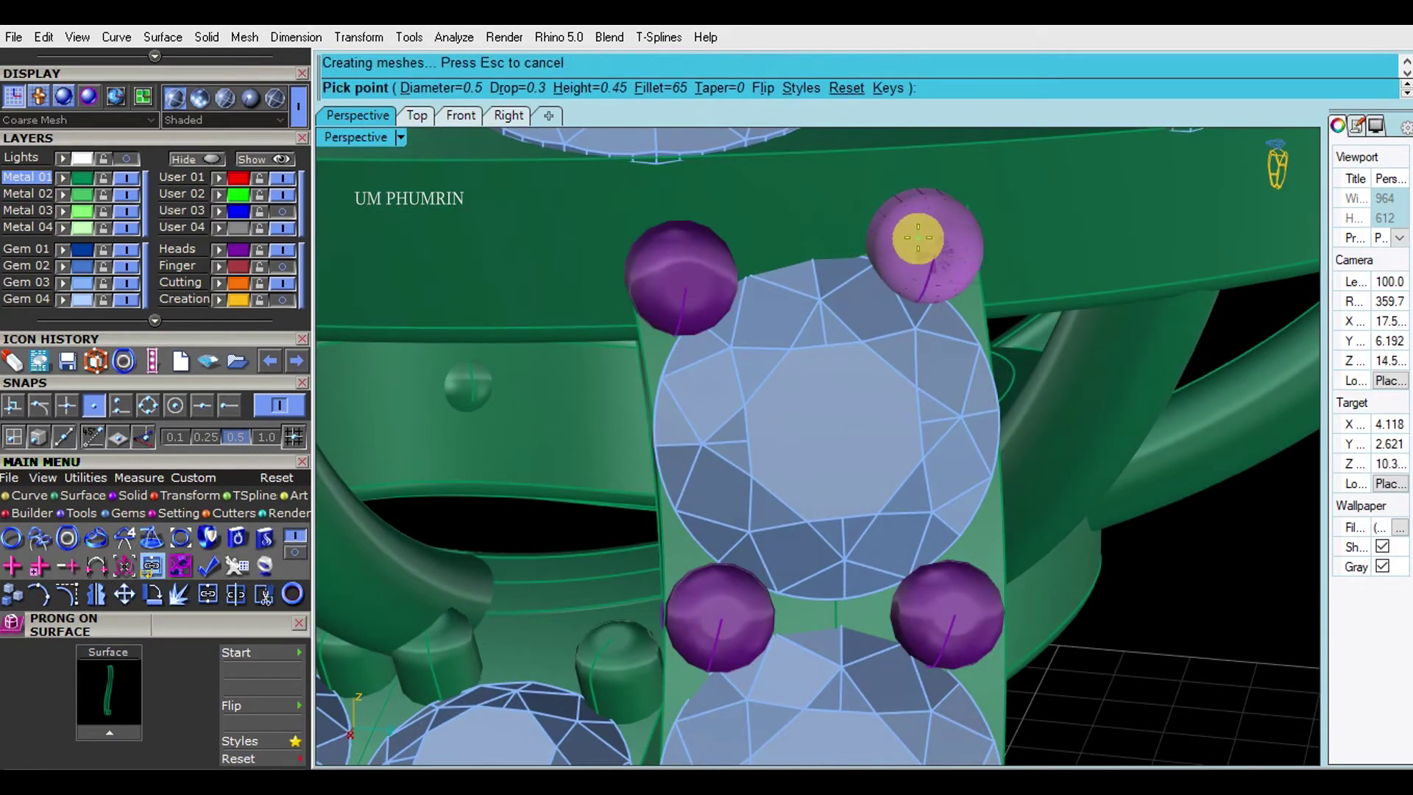
{"action": "key", "text": "Return"}
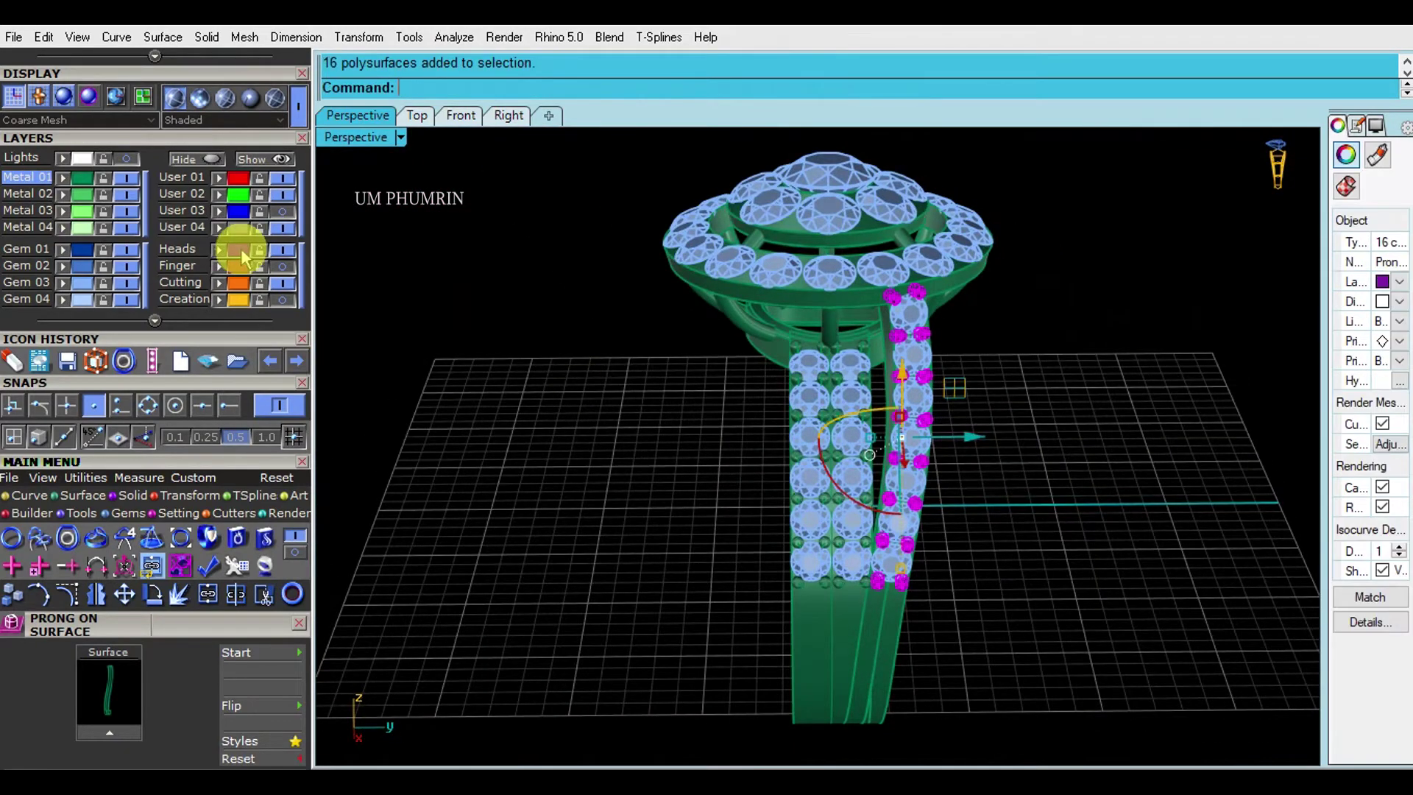
- Group the placed prongs and group the side band's parts together
{"action": "key", "text": "ctrl+g"}
{"action": "right_click_drag", "start_coordinate": [876, 378], "coordinate": [961, 413], "text": "shift"}
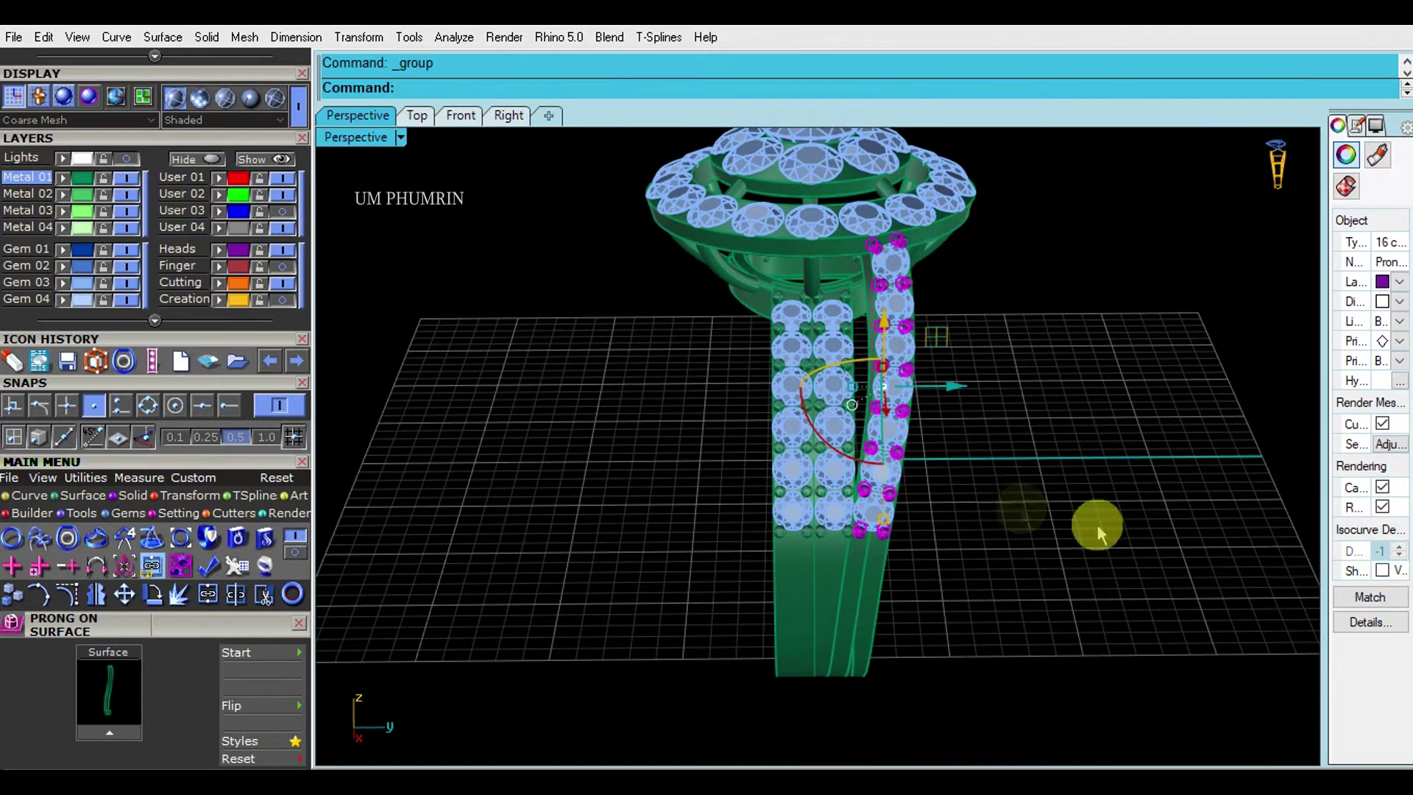
{"action": "right_click_drag", "start_coordinate": [1284, 561], "coordinate": [1050, 463]}
{"action": "left_click", "coordinate": [995, 400]}
{"action": "key", "text": "Escape"}
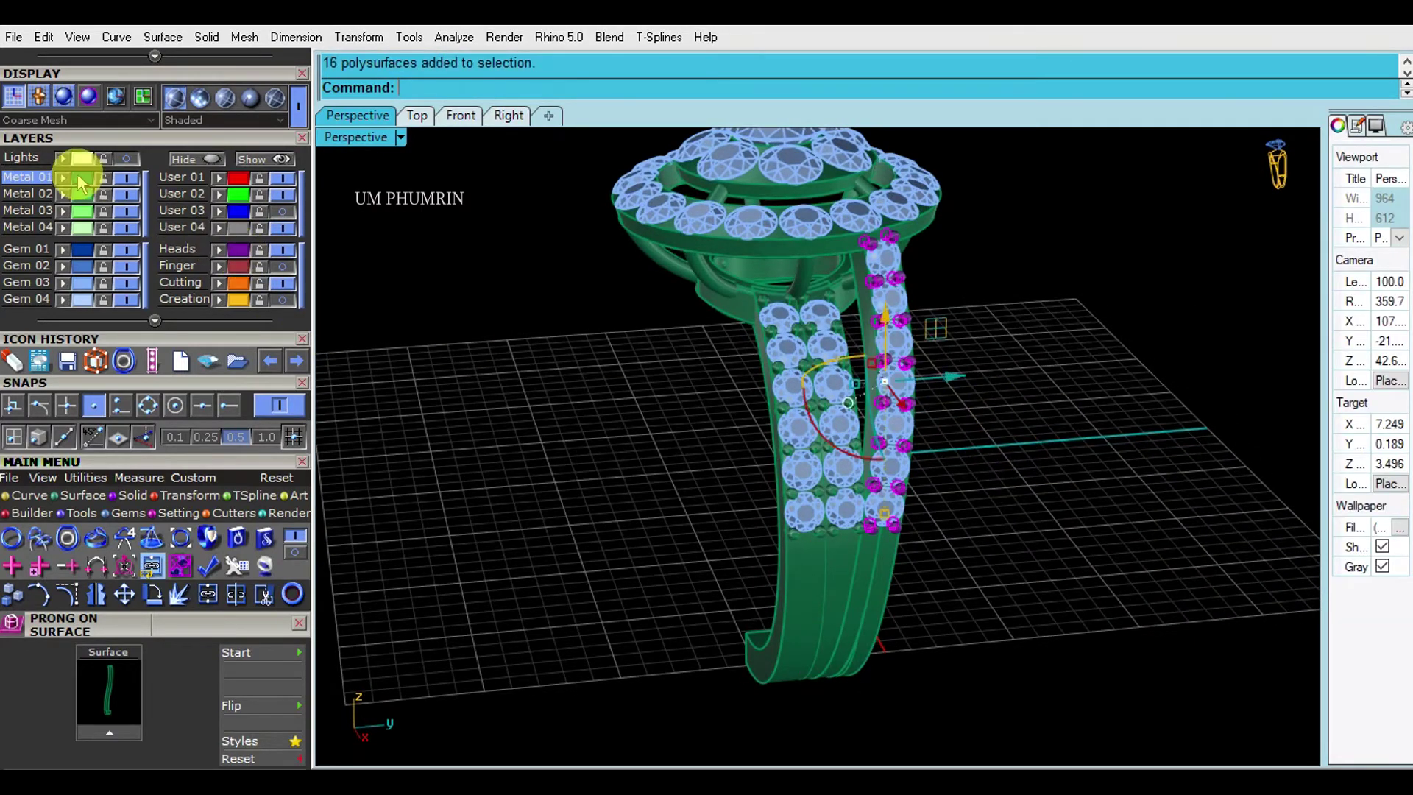
{"action": "right_click_drag", "start_coordinate": [809, 441], "coordinate": [593, 441]}
{"action": "key", "text": "ctrl+g"}
- Mirror the outer band with its gems and prongs across a two-point mirror plane
{"action": "right_click_drag", "start_coordinate": [1018, 466], "coordinate": [966, 457], "text": "shift"}
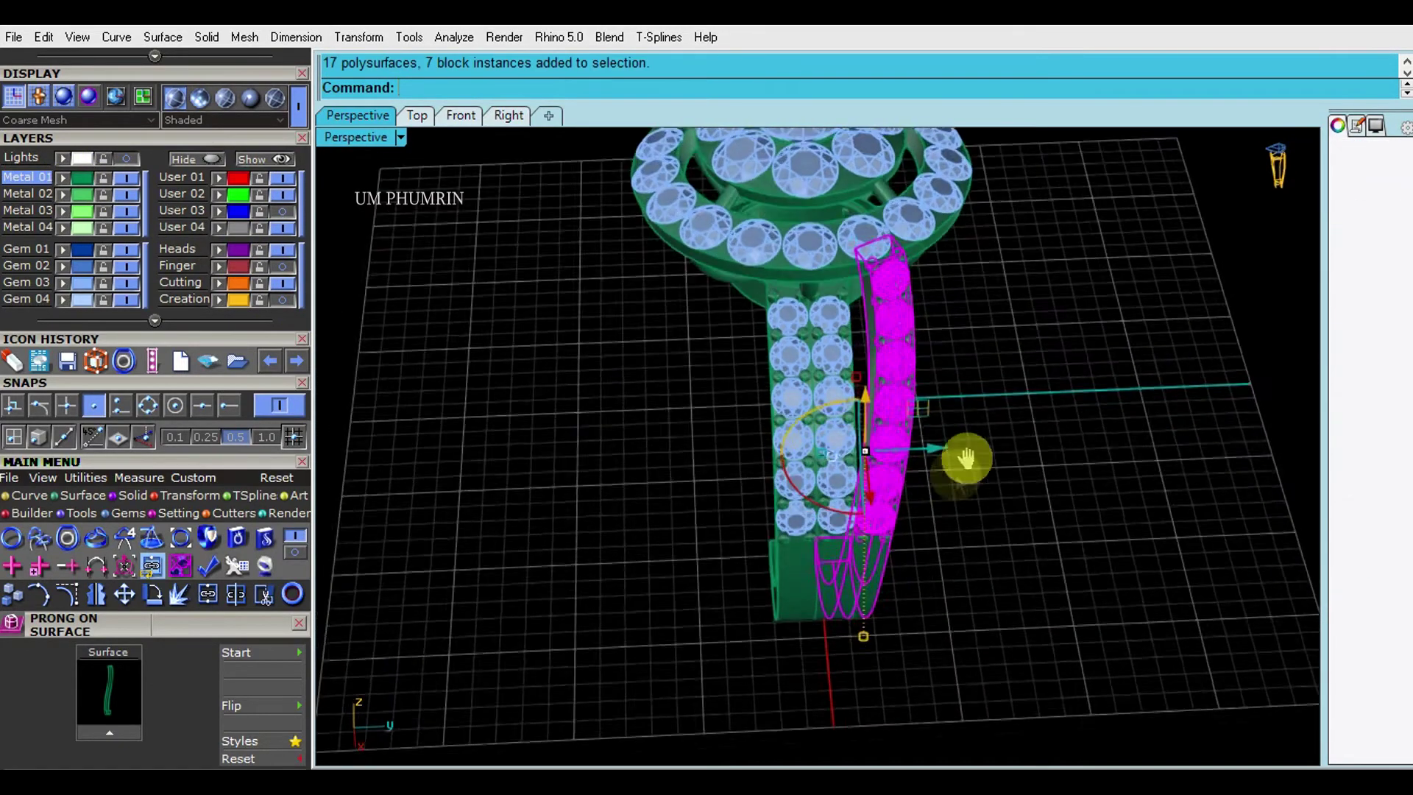
{"action": "type", "text": "mirror"}
{"action": "key", "text": "Return"}
{"action": "left_click", "coordinate": [852, 640]}
{"action": "left_click", "coordinate": [842, 669]}
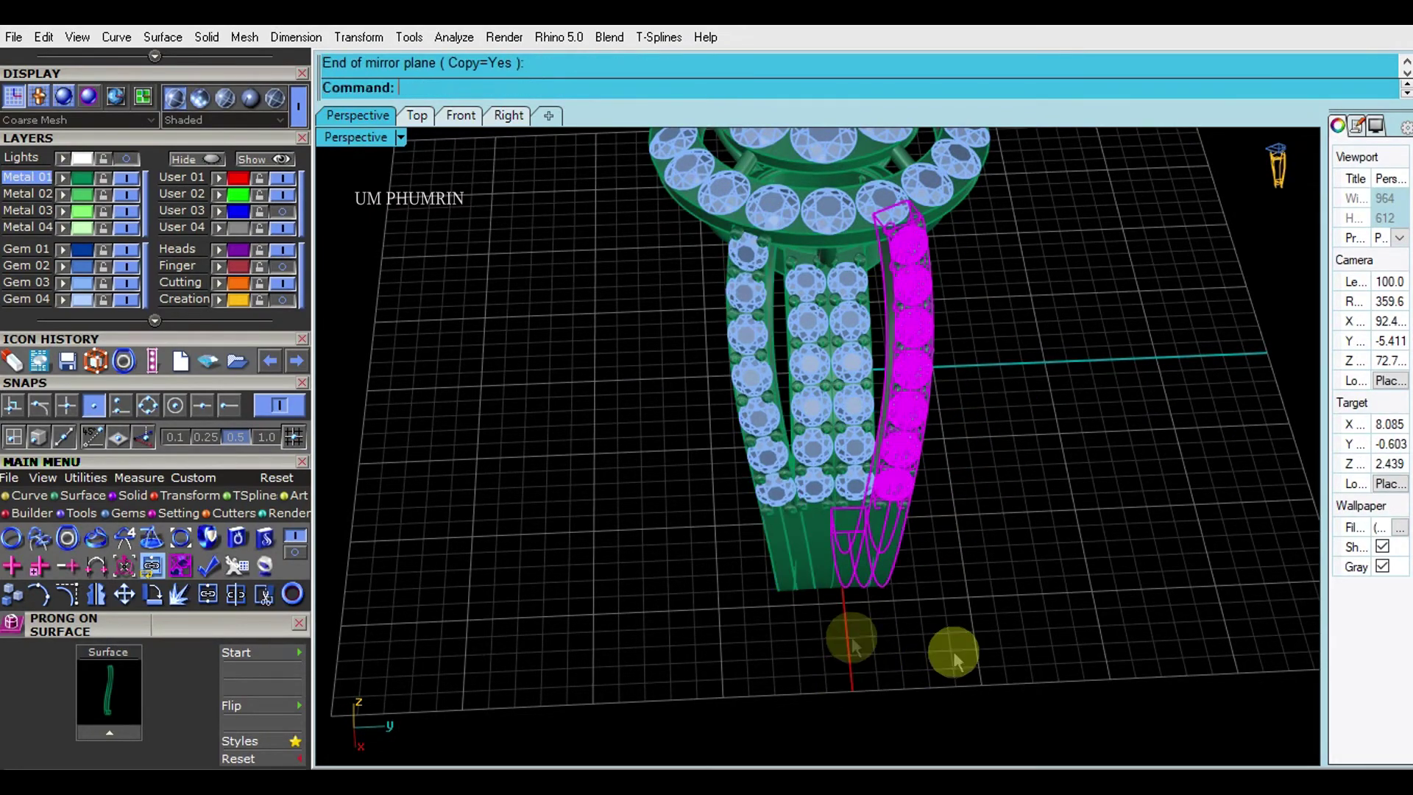
{"action": "right_click_drag", "start_coordinate": [954, 658], "coordinate": [1052, 580]}
- Select all side-shank parts and mirror them across the ring centre with Mm
{"action": "key", "text": "ctrl+a"}
{"action": "mouse_move", "coordinate": [880, 413]}
{"action": "right_mouse_down"}
{"action": "mouse_move", "coordinate": [1043, 540]}
{"action": "mouse_move", "coordinate": [938, 431]}
{"action": "right_mouse_up"}
{"action": "type", "text": "Mm"}
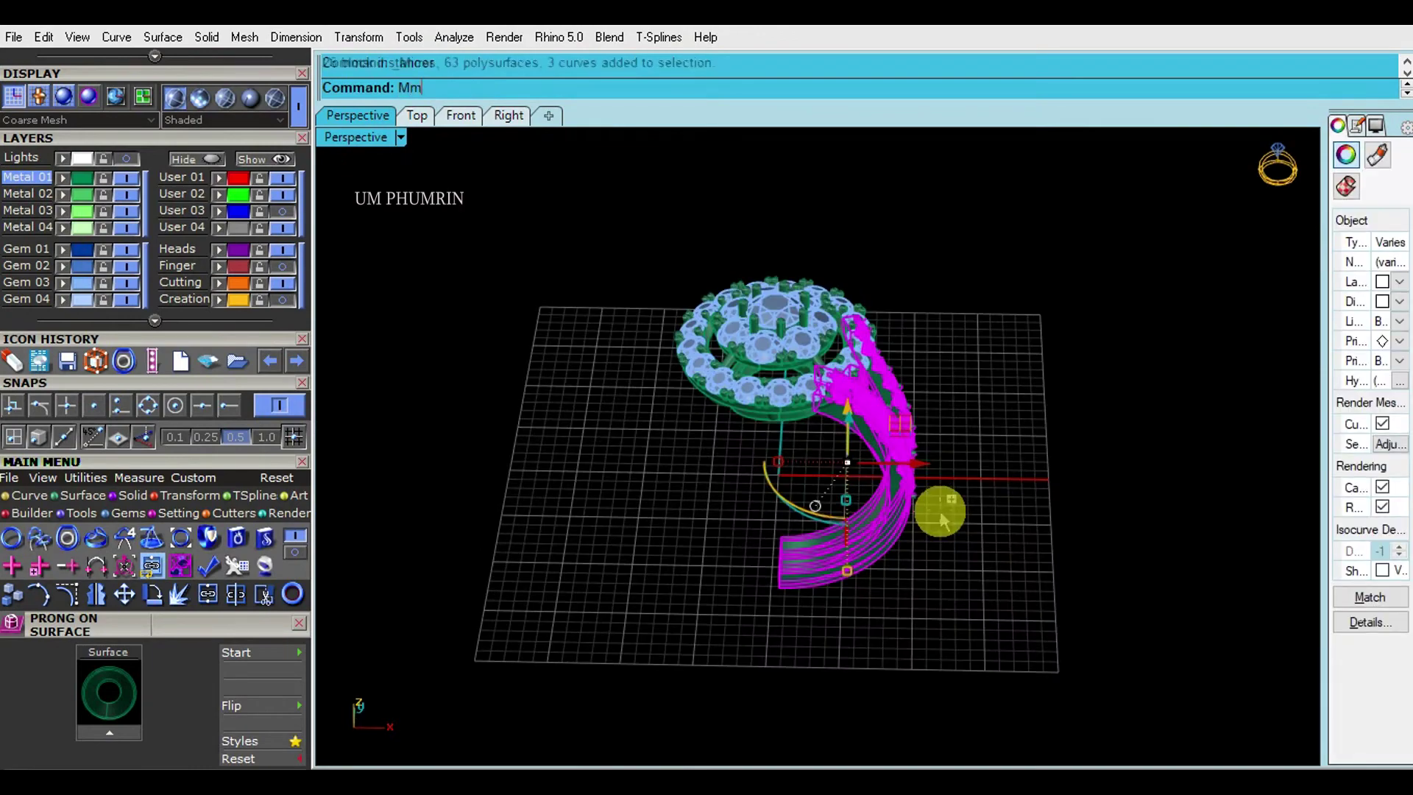
{"action": "key", "text": "Return"}
{"action": "left_click", "coordinate": [846, 585]}
{"action": "left_click", "coordinate": [836, 653]}
{"action": "key", "text": "Escape"}
- Save the ring as ring on 25 01 021.3dm
{"action": "mouse_move", "coordinate": [874, 625]}
{"action": "right_mouse_down"}
{"action": "mouse_move", "coordinate": [860, 487]}
{"action": "mouse_move", "coordinate": [960, 545]}
{"action": "right_mouse_up"}
{"action": "key", "text": "ctrl+s"}
{"action": "left_click", "coordinate": [460, 115]}
- Shade the Front view and restore the four-viewport layout
{"action": "scroll", "coordinate": [853, 467], "scroll_direction": "down", "scroll_amount": 2}
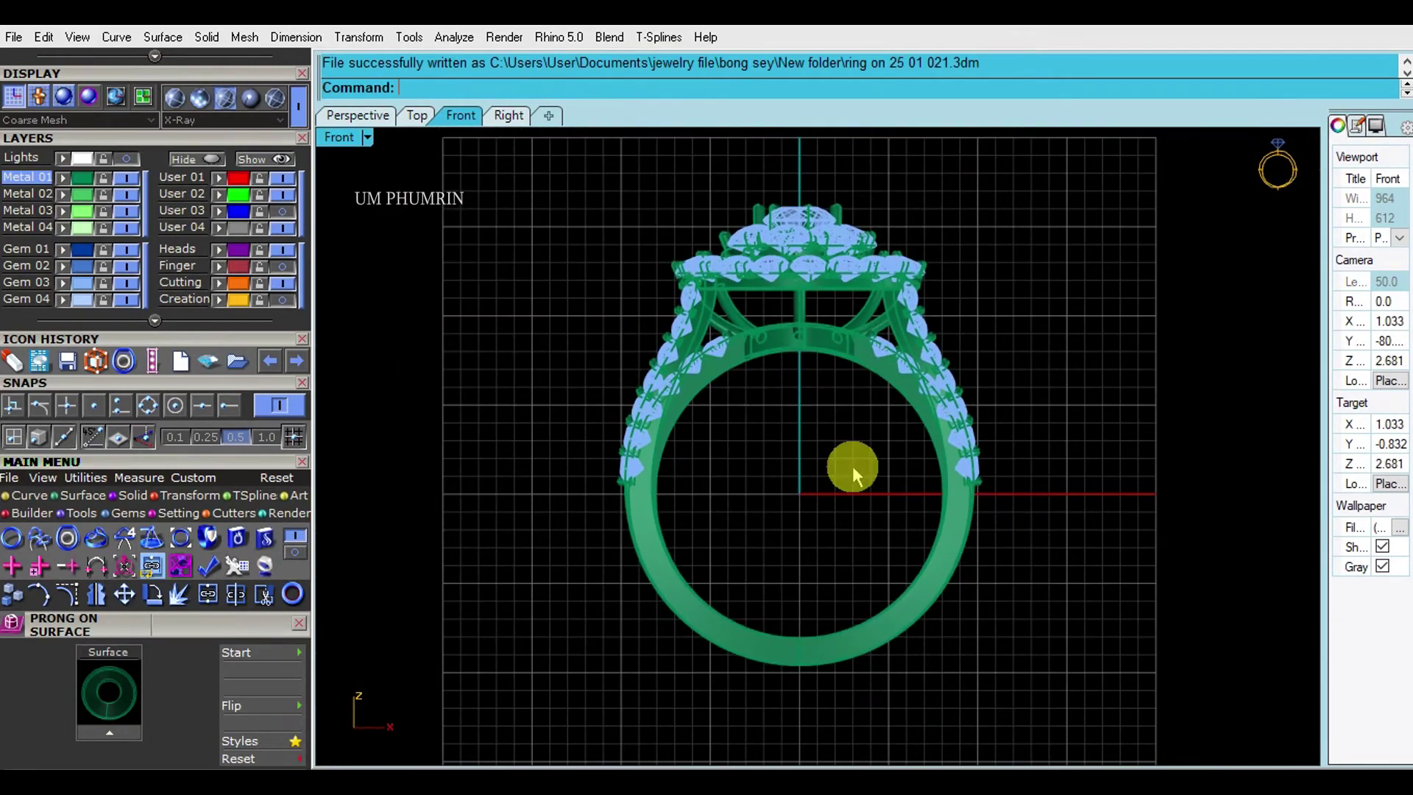
{"action": "left_click", "coordinate": [344, 137]}
{"action": "left_click", "coordinate": [457, 88]}
{"action": "scroll", "coordinate": [669, 293], "scroll_direction": "down", "scroll_amount": 1}
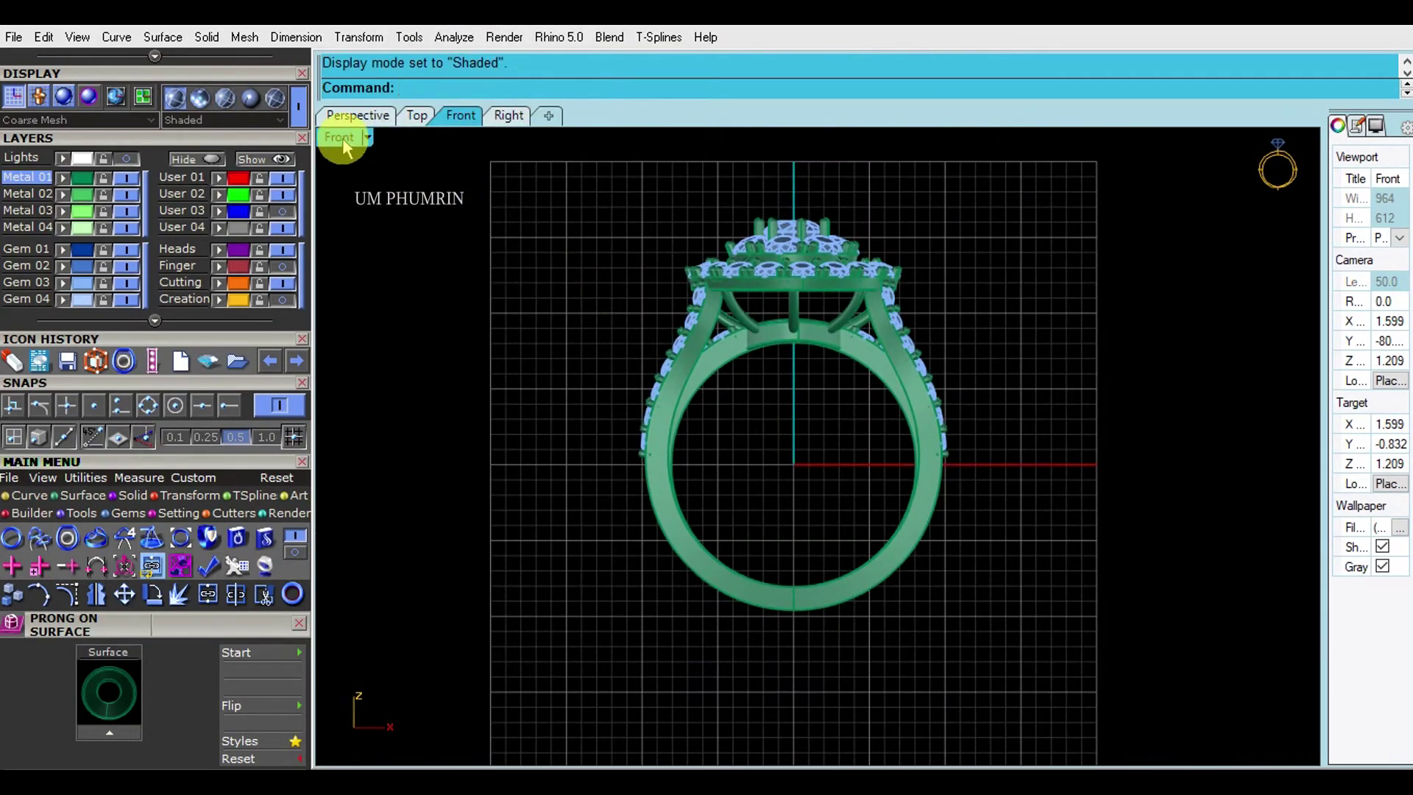
{"action": "double_click", "coordinate": [342, 138]}
- Hide the grids and reset all four views to their defaults
{"action": "left_click", "coordinate": [598, 263]}
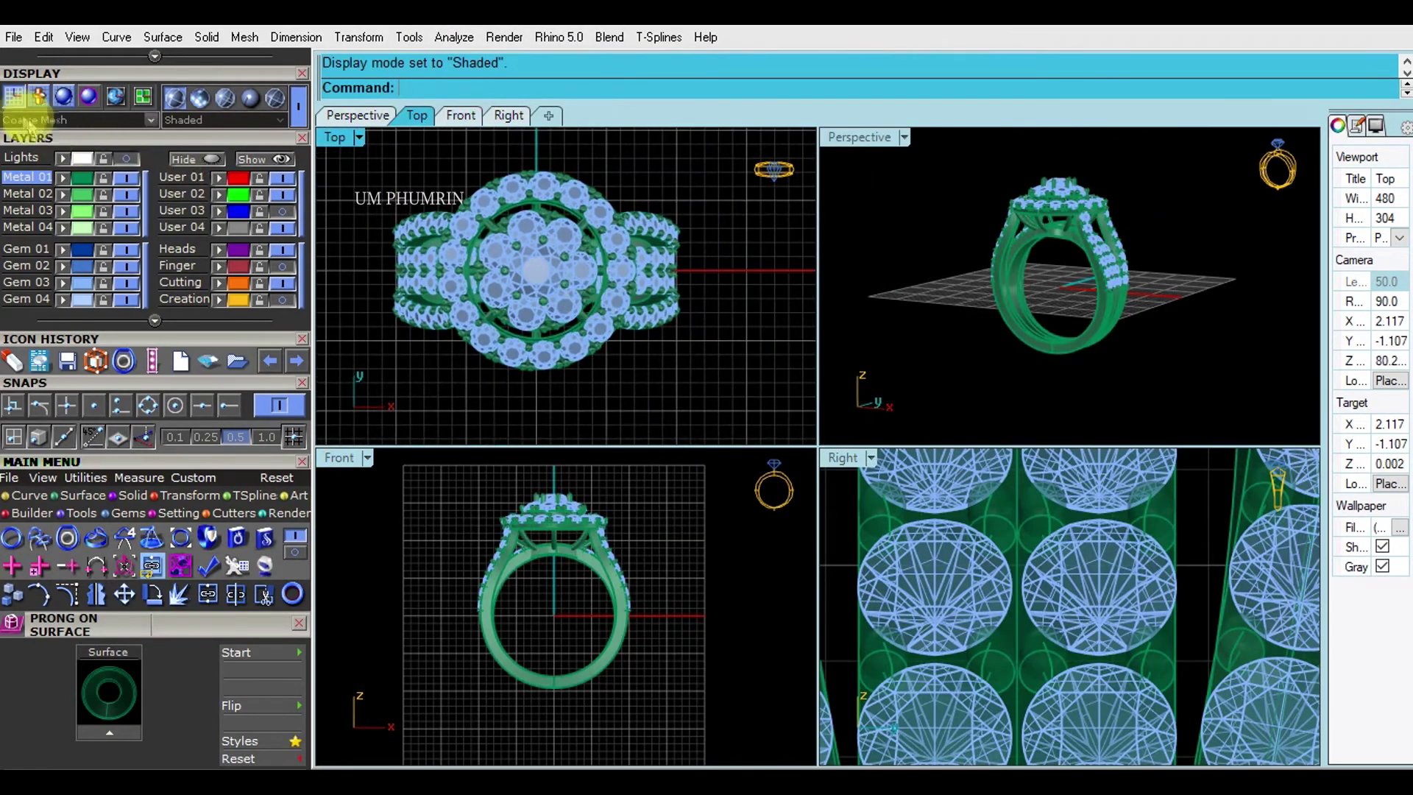
{"action": "left_click", "coordinate": [13, 96]}
{"action": "left_click", "coordinate": [672, 527]}
{"action": "scroll", "coordinate": [672, 527], "scroll_direction": "up", "scroll_amount": 1}
{"action": "scroll", "coordinate": [677, 528], "scroll_direction": "up", "scroll_amount": 1}
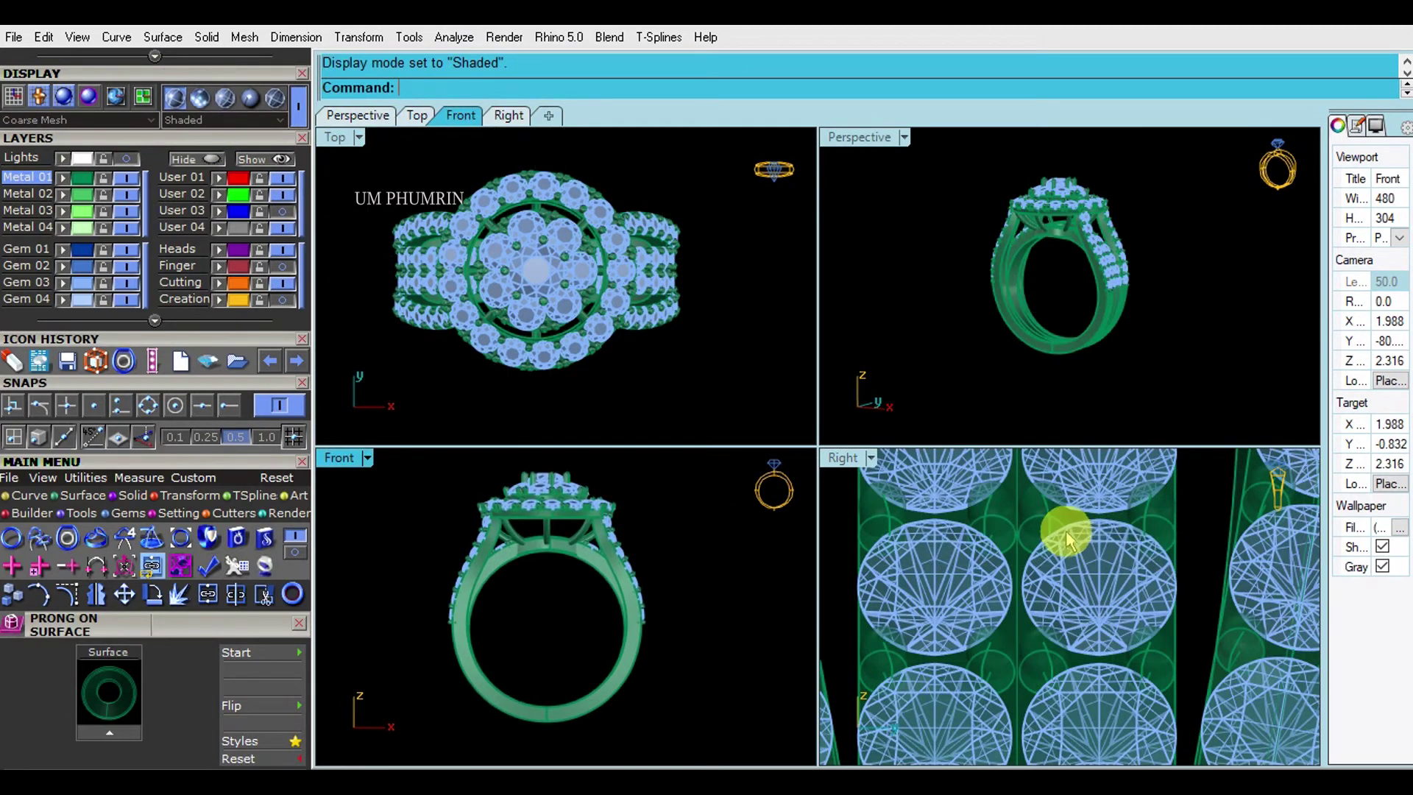
{"action": "type", "text": "4"}
{"action": "key", "text": "Return"}
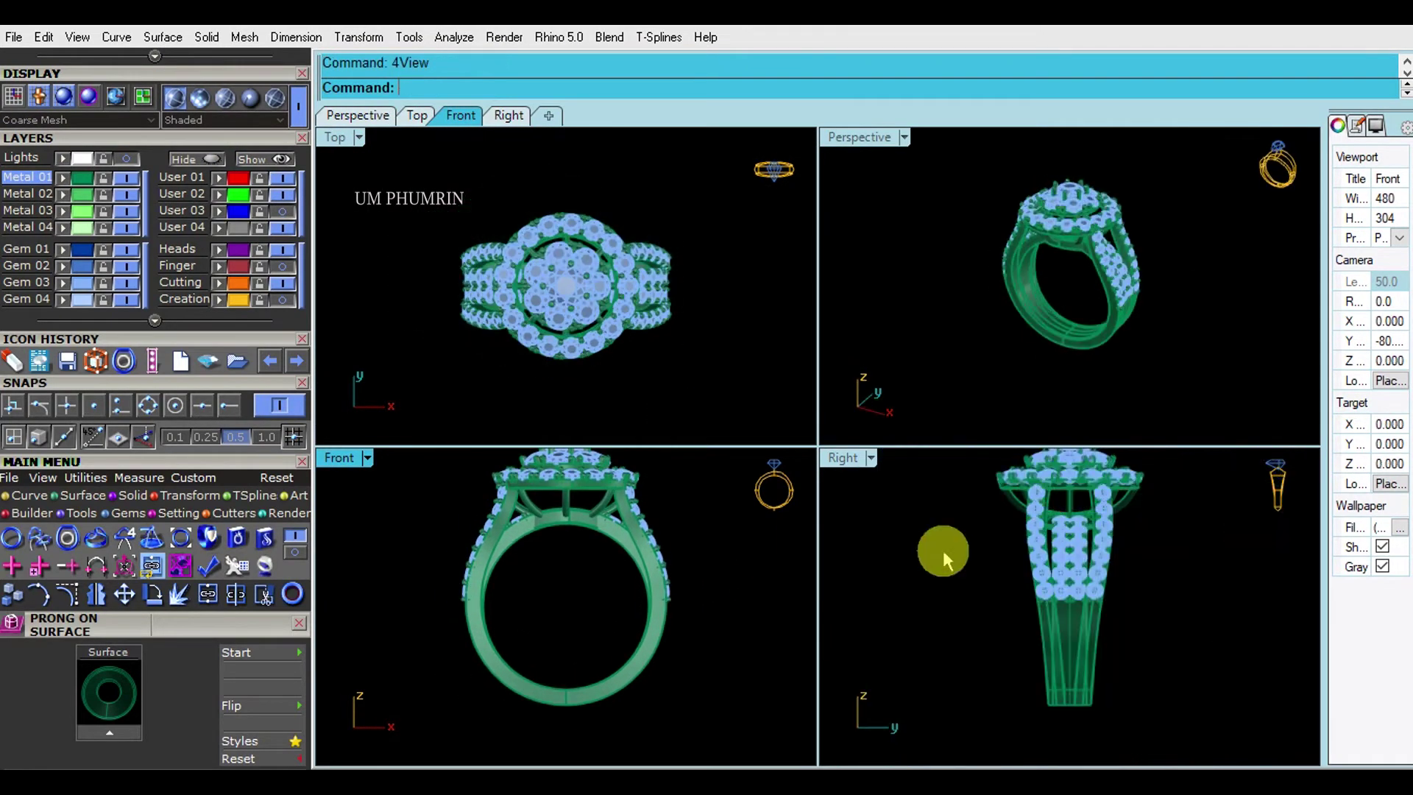
- Switch to Plastic display and reposition the ring in the front, top and perspective views
{"action": "left_click", "coordinate": [870, 458]}
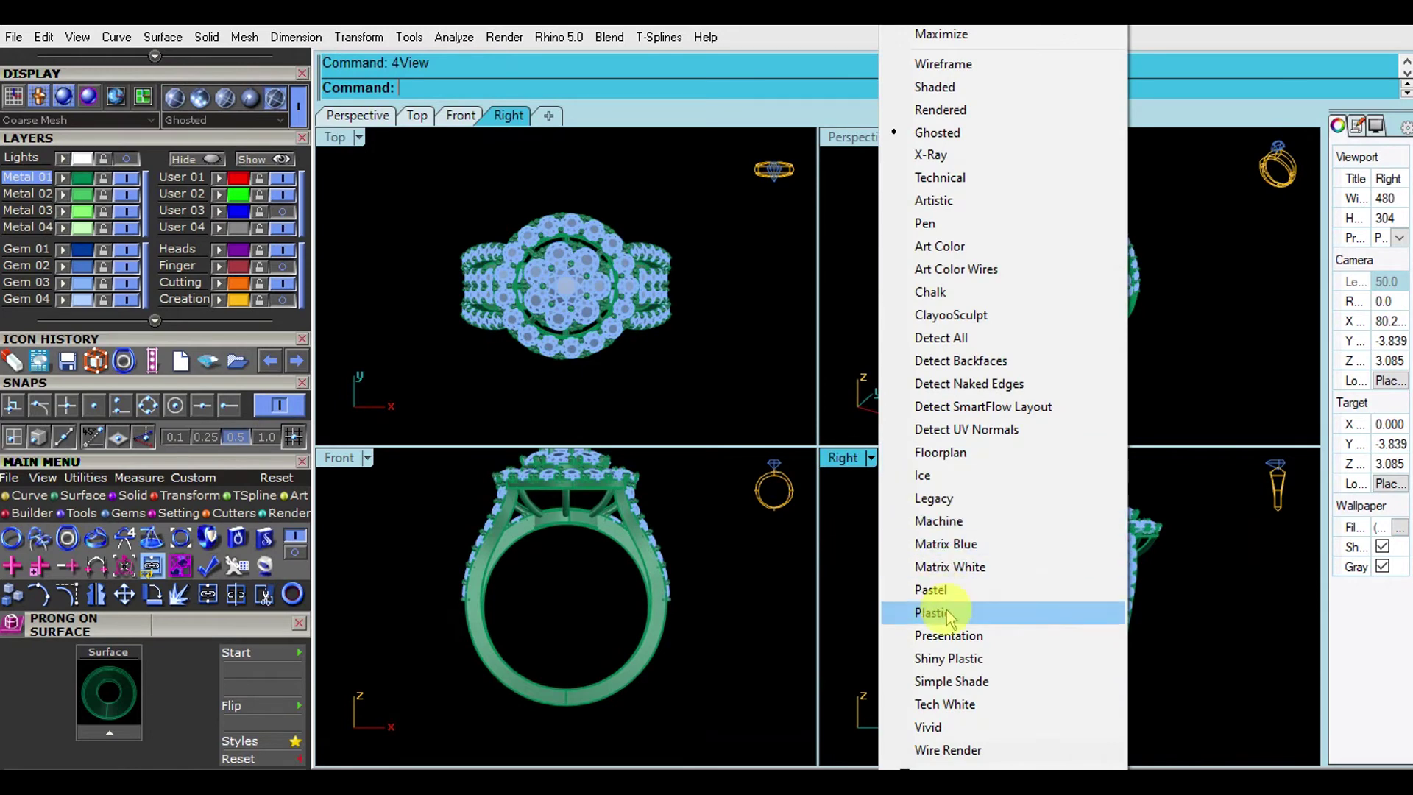
{"action": "left_click", "coordinate": [946, 616]}
{"action": "right_click_drag", "start_coordinate": [701, 566], "coordinate": [692, 597]}
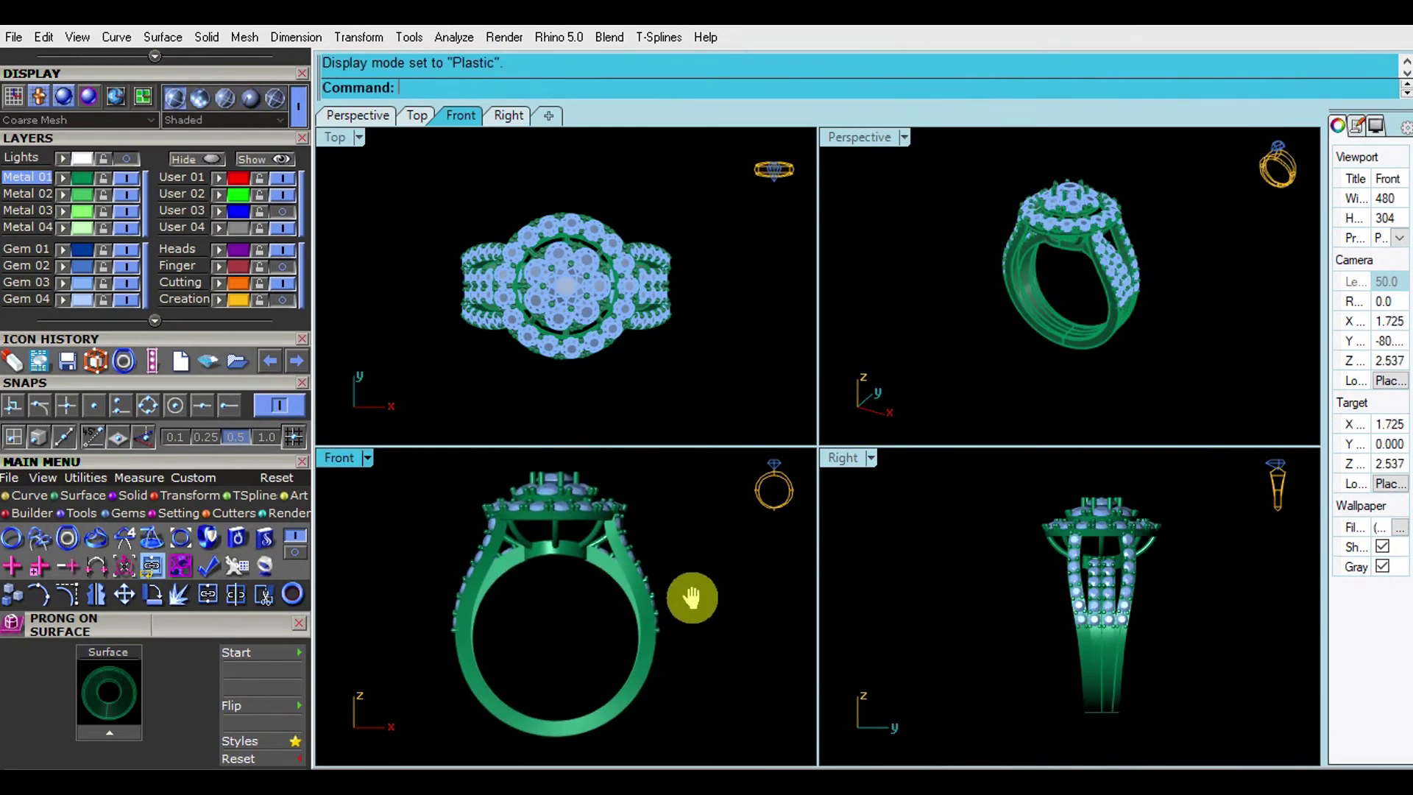
{"action": "right_click_drag", "start_coordinate": [653, 340], "coordinate": [610, 327]}
{"action": "right_click_drag", "start_coordinate": [1033, 316], "coordinate": [1120, 246]}
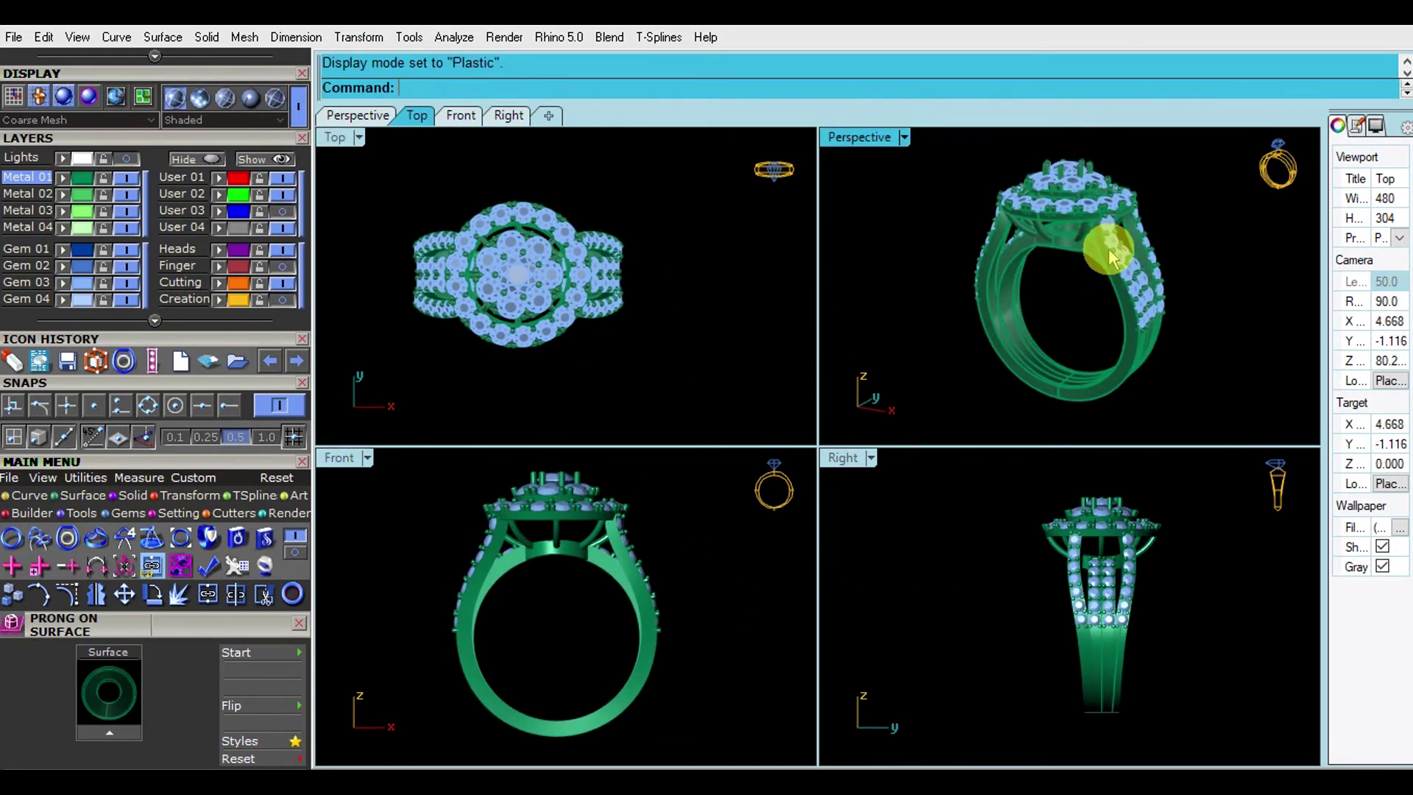
- Show the Perspective view maximized in Working Shade, rotated to a front-top angle
{"action": "left_click", "coordinate": [885, 141]}
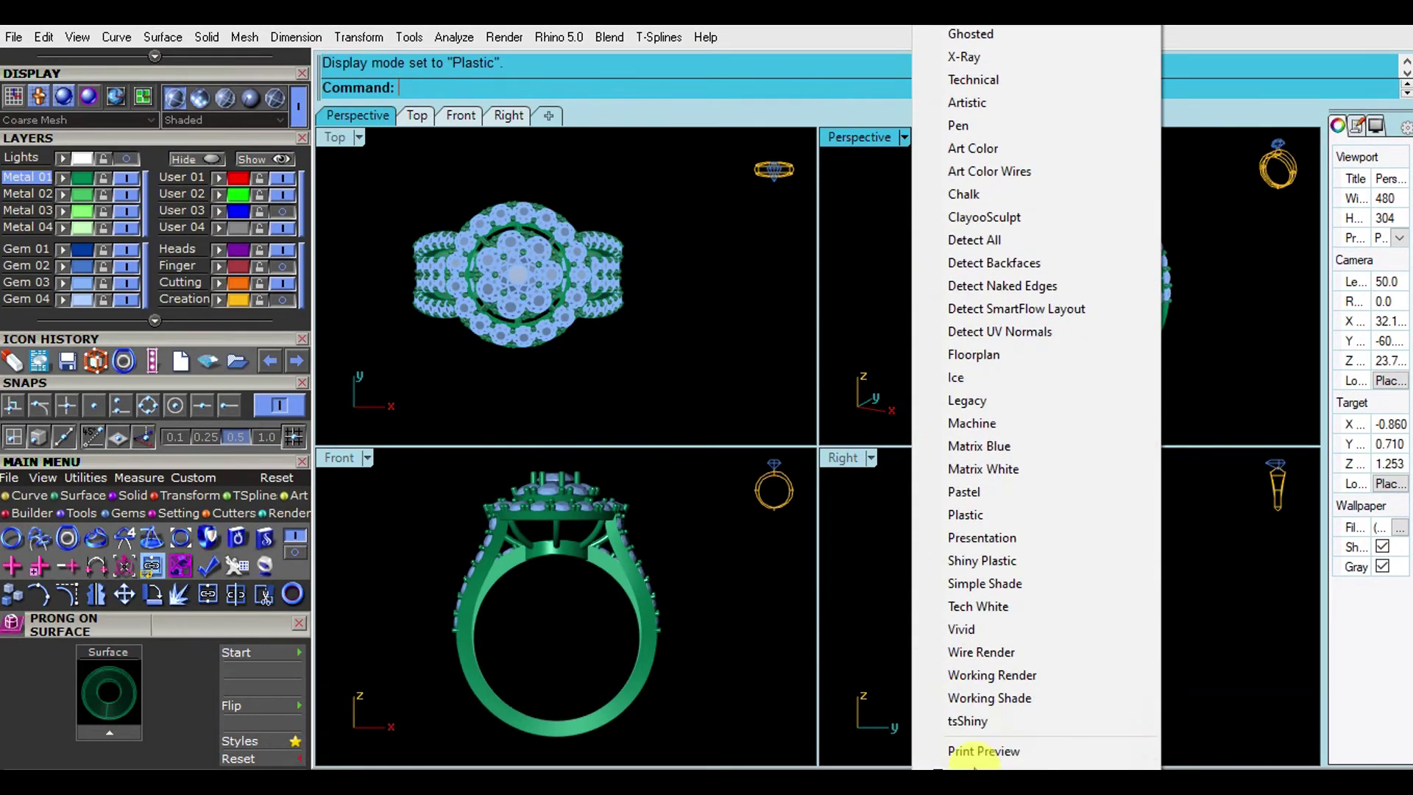
{"action": "left_click", "coordinate": [996, 699]}
{"action": "double_click", "coordinate": [858, 137]}
{"action": "mouse_move", "coordinate": [845, 315]}
{"action": "right_mouse_down"}
{"action": "mouse_move", "coordinate": [855, 381]}
{"action": "mouse_move", "coordinate": [1103, 435]}
{"action": "mouse_move", "coordinate": [794, 432]}
{"action": "mouse_move", "coordinate": [924, 552]}
{"action": "mouse_move", "coordinate": [877, 488]}
{"action": "mouse_move", "coordinate": [1035, 435]}
{"action": "mouse_move", "coordinate": [934, 395]}
{"action": "mouse_move", "coordinate": [947, 429]}
{"action": "mouse_move", "coordinate": [911, 443]}
{"action": "mouse_move", "coordinate": [1177, 477]}
{"action": "mouse_move", "coordinate": [1025, 471]}
{"action": "mouse_move", "coordinate": [1091, 419]}
{"action": "mouse_move", "coordinate": [784, 472]}
{"action": "mouse_move", "coordinate": [874, 559]}
{"action": "right_mouse_up"}
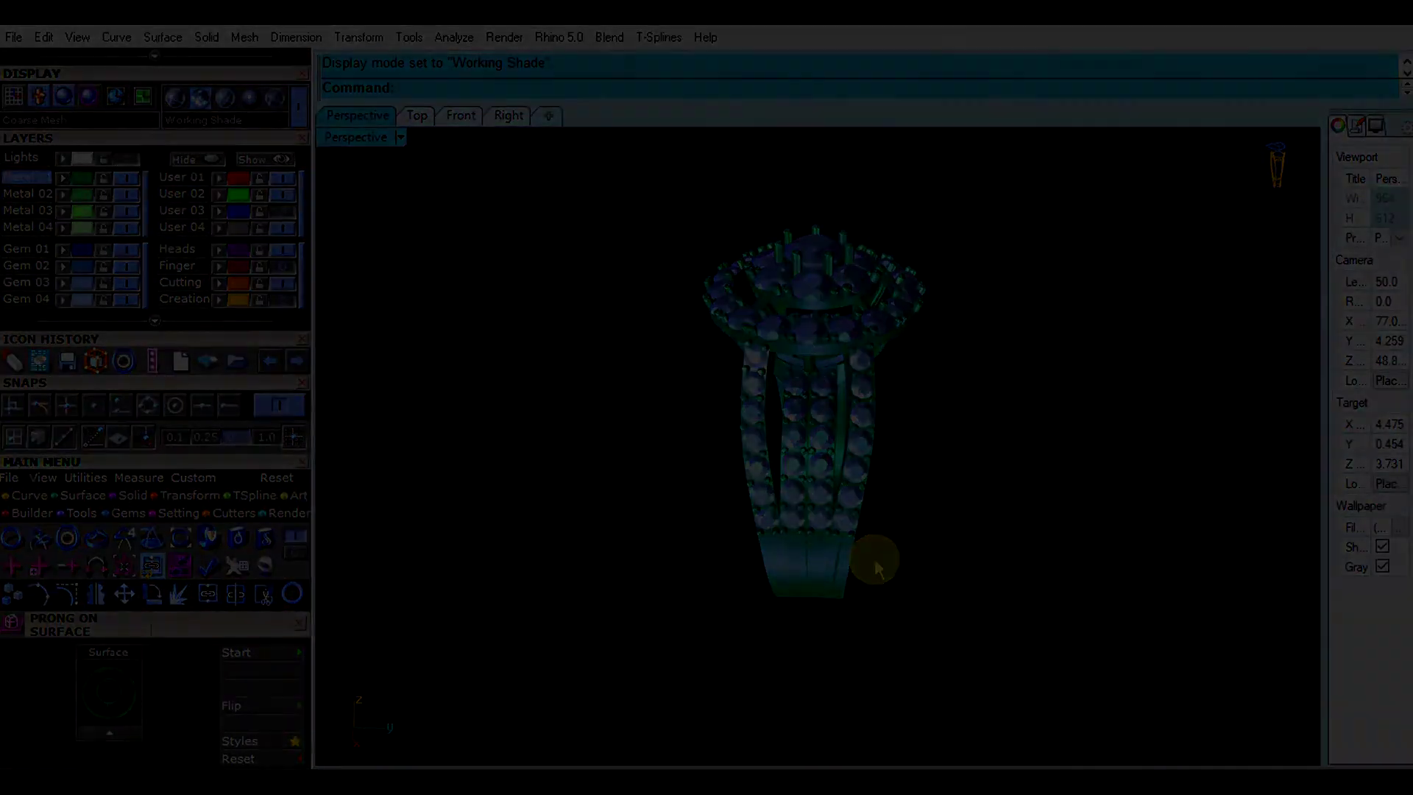